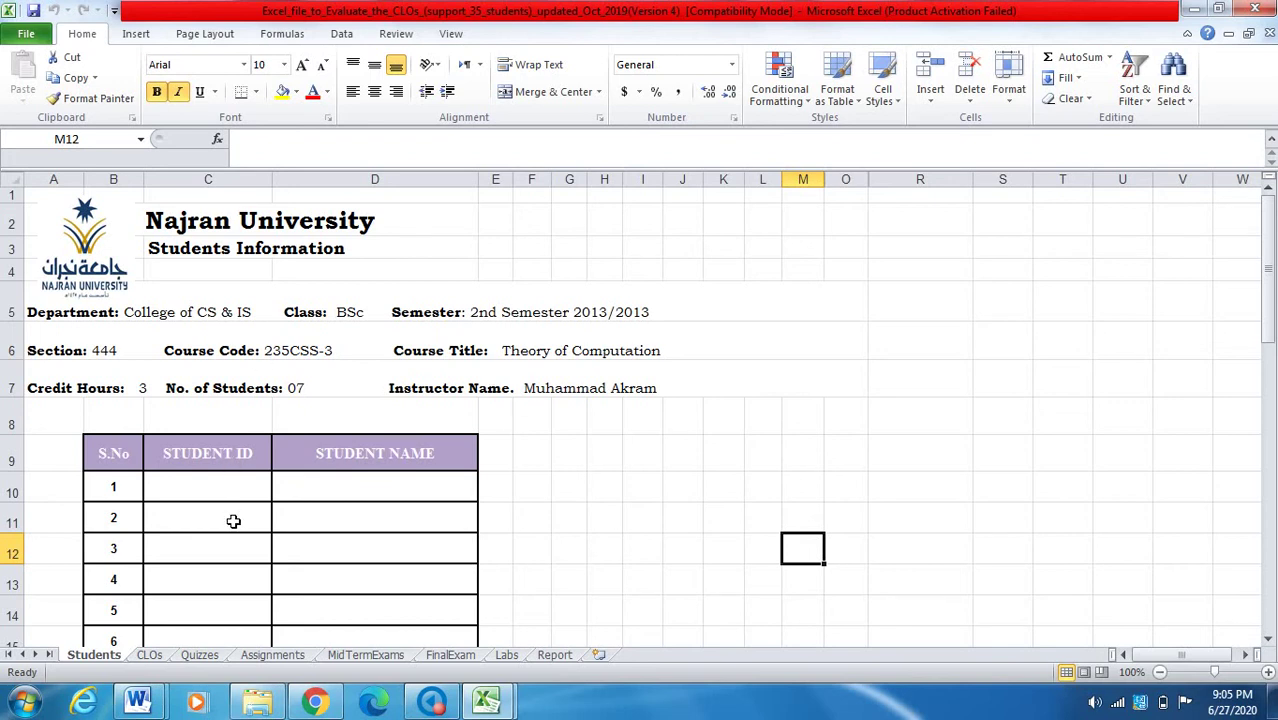
Examine the Students sheet's 35-row table and its student ID and student name entry cells
scroll(234, 521, "down", 4)
scroll(234, 521, "up", 4)
scroll(234, 521, "down", 10)
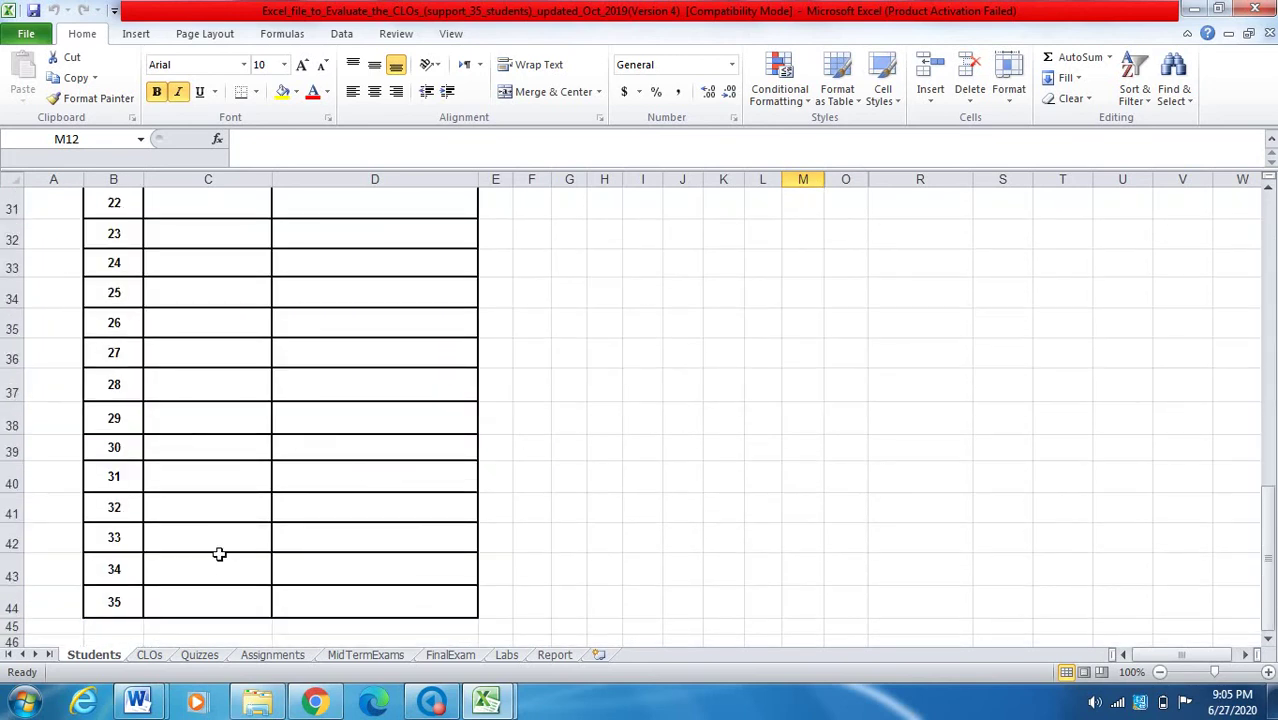
scroll(220, 544, "up", 6)
scroll(220, 544, "up", 4)
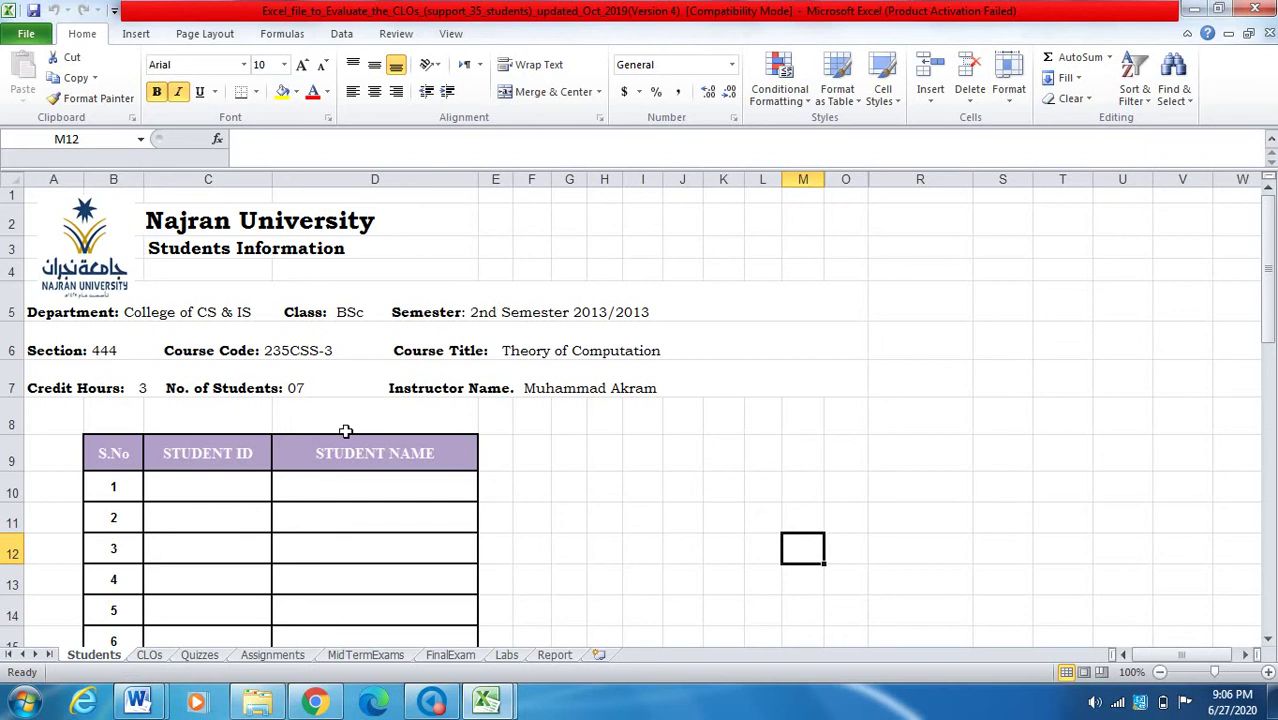
left_click(250, 491)
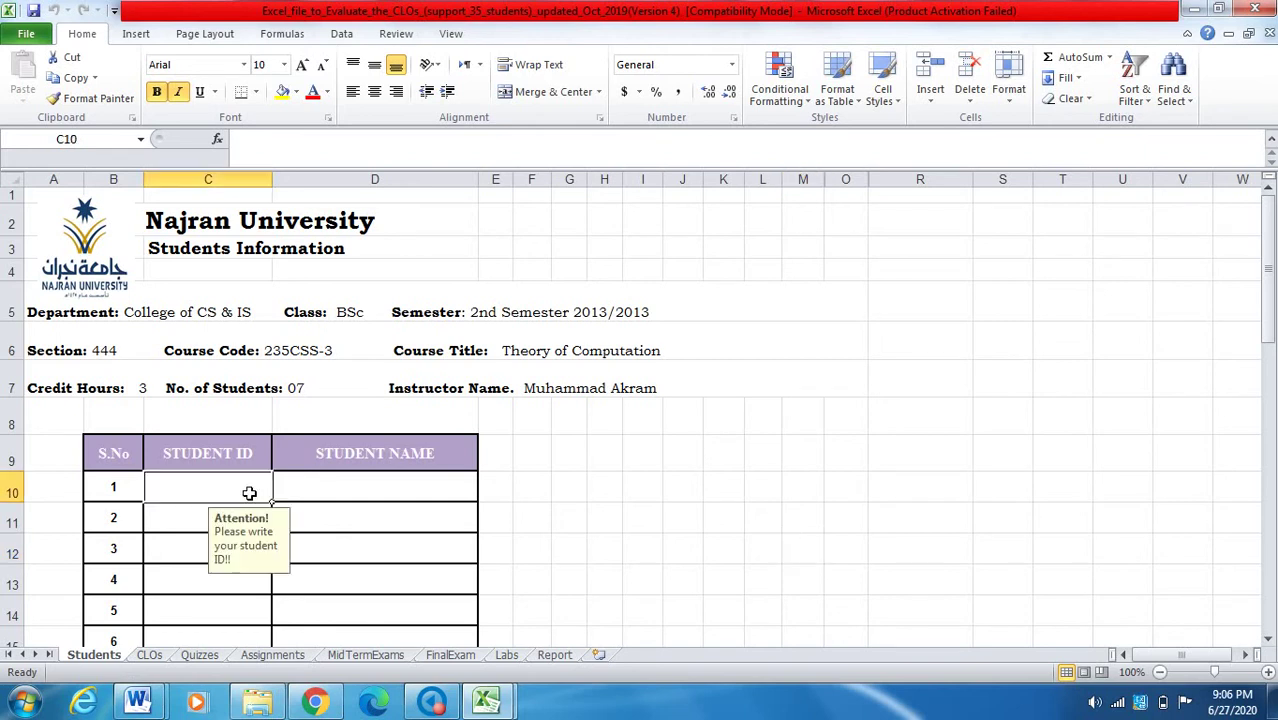
left_click(328, 489)
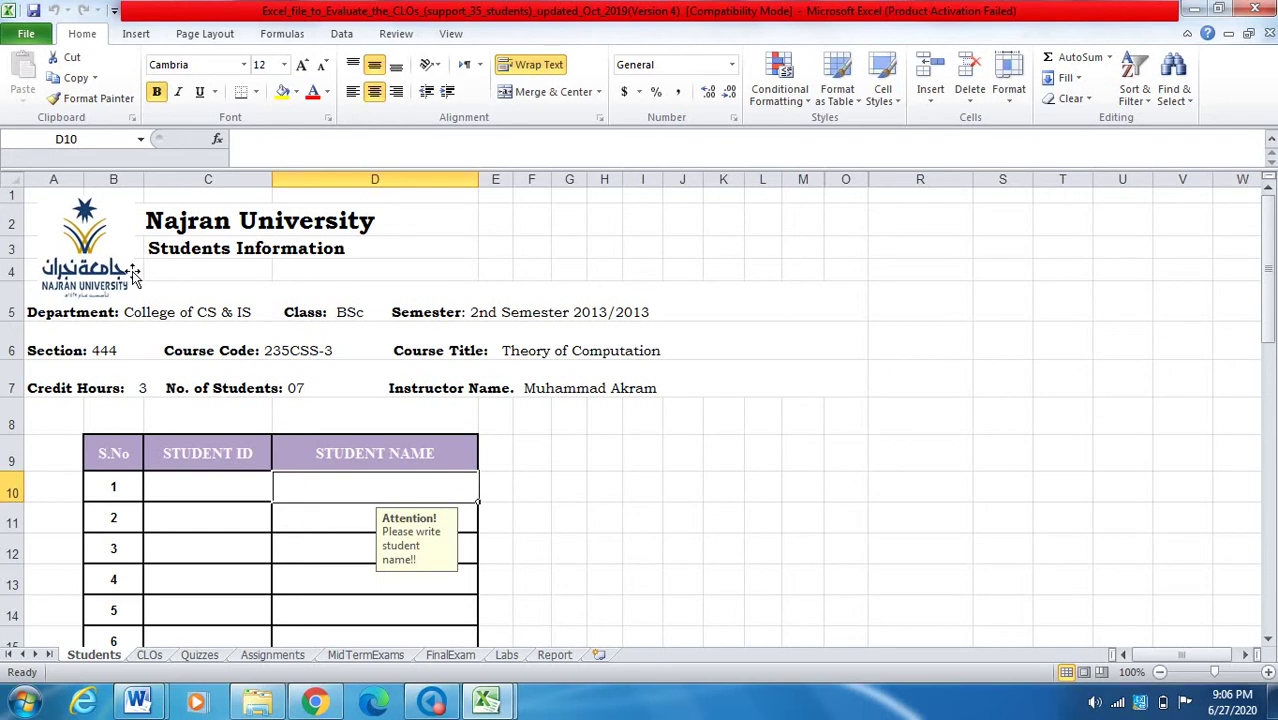
Change the semester in the Students sheet's department line to 2nd Semester 2013/2014
left_click(72, 318)
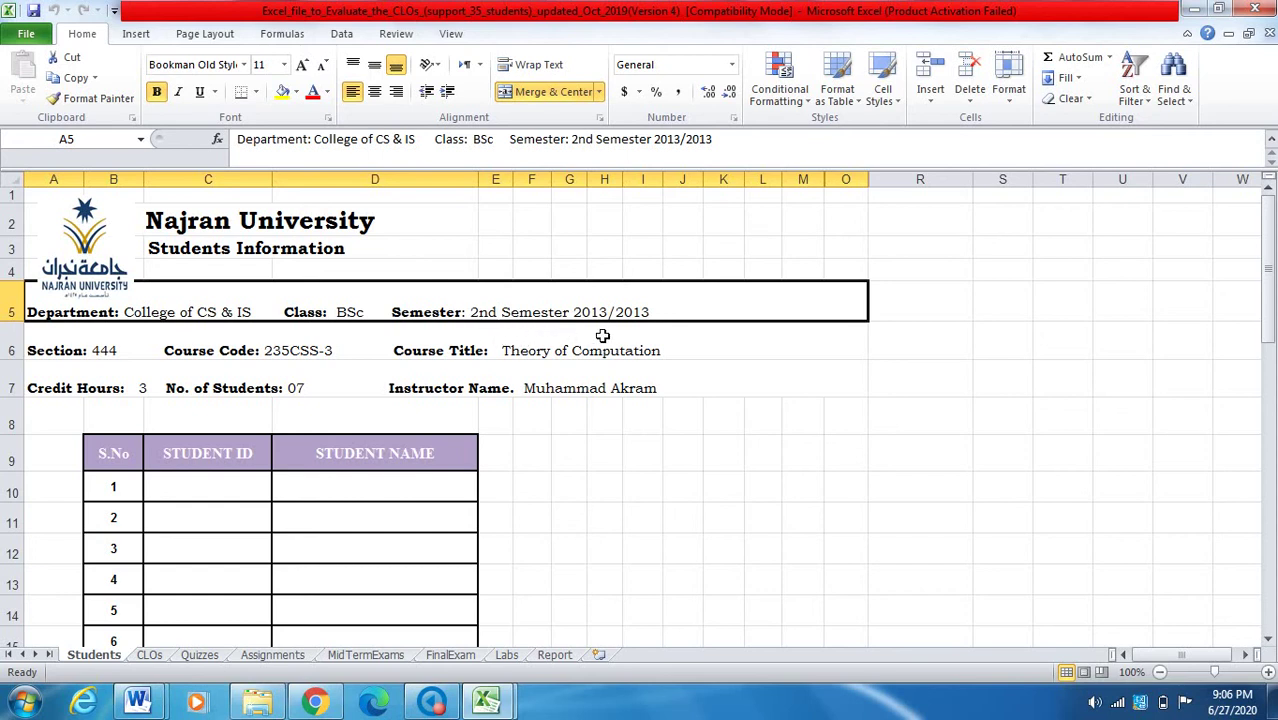
left_click(721, 143)
key("BackSpace")
type("4")
left_click(736, 371)
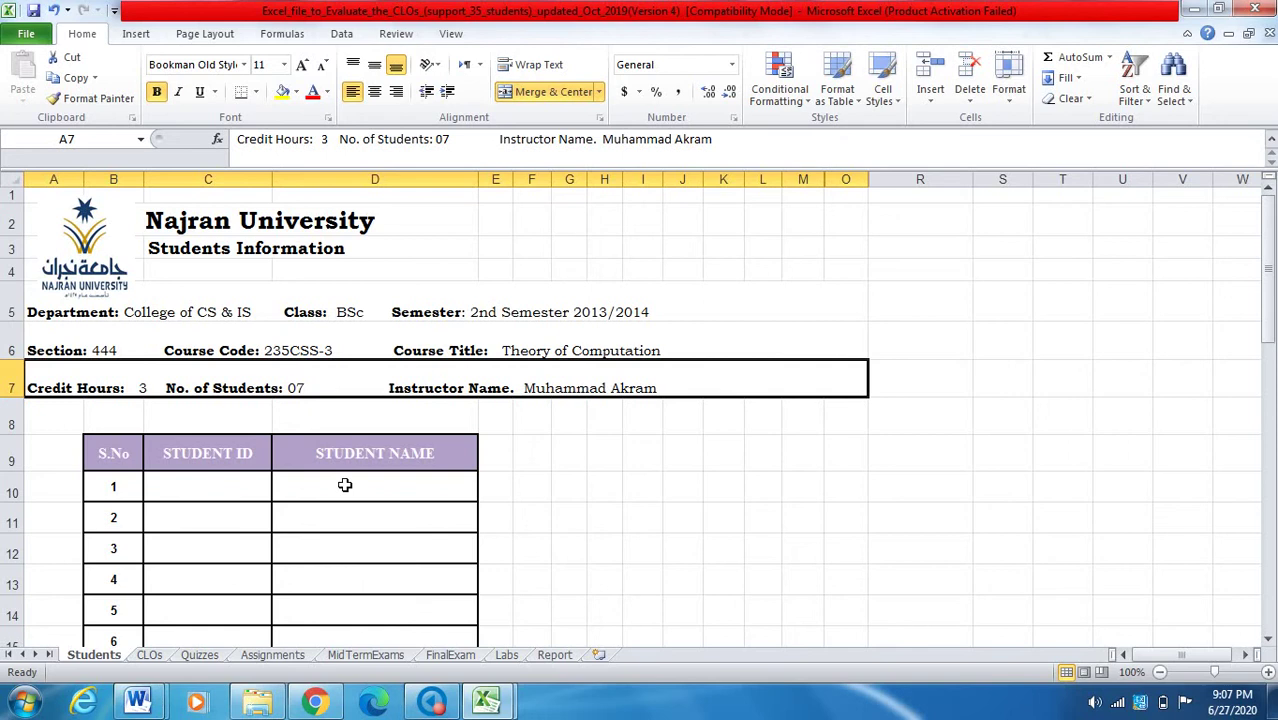
Review the course header rows on the Students sheet and compare them with the header on the CLOs sheet
left_click(88, 351)
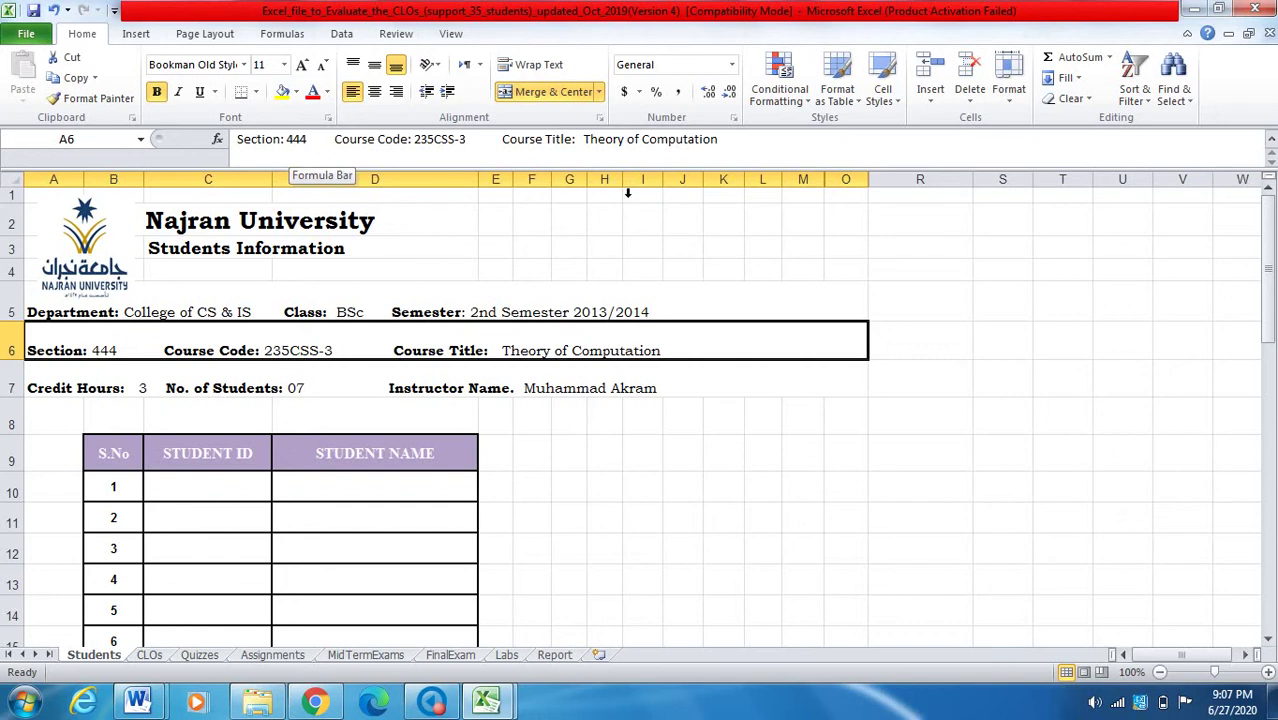
left_click(68, 393)
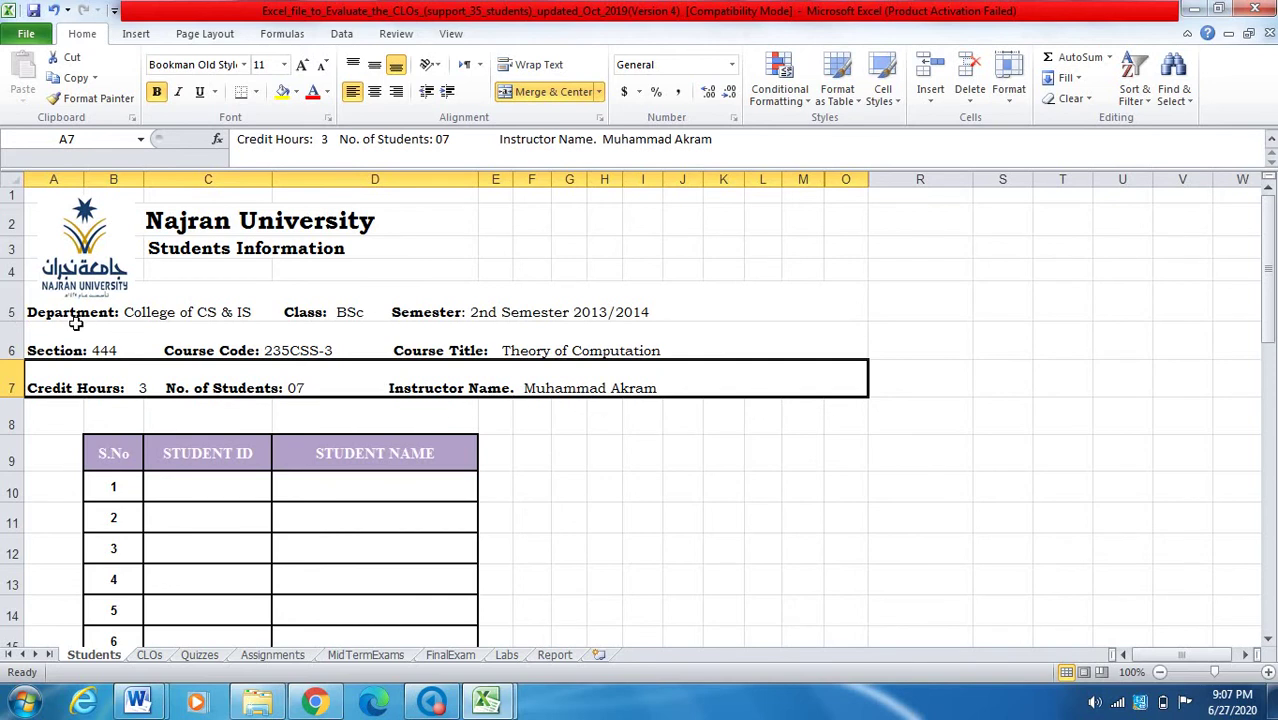
left_click(150, 656)
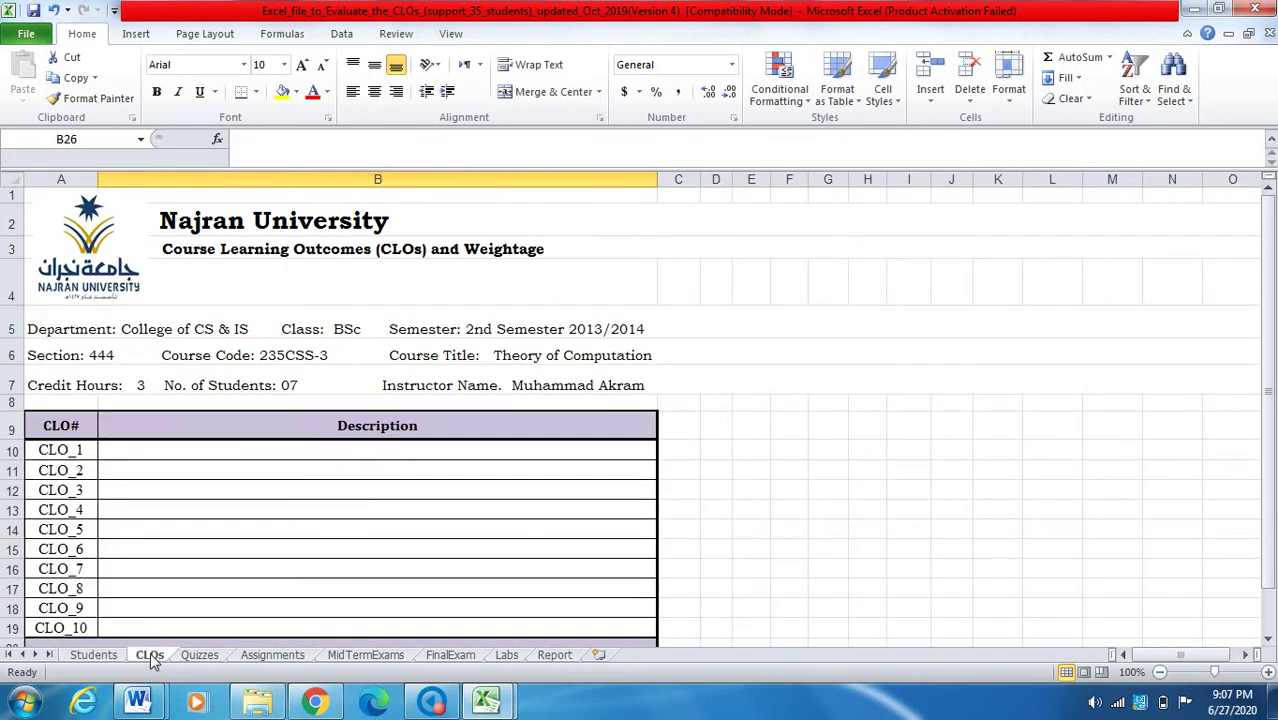
left_click(100, 656)
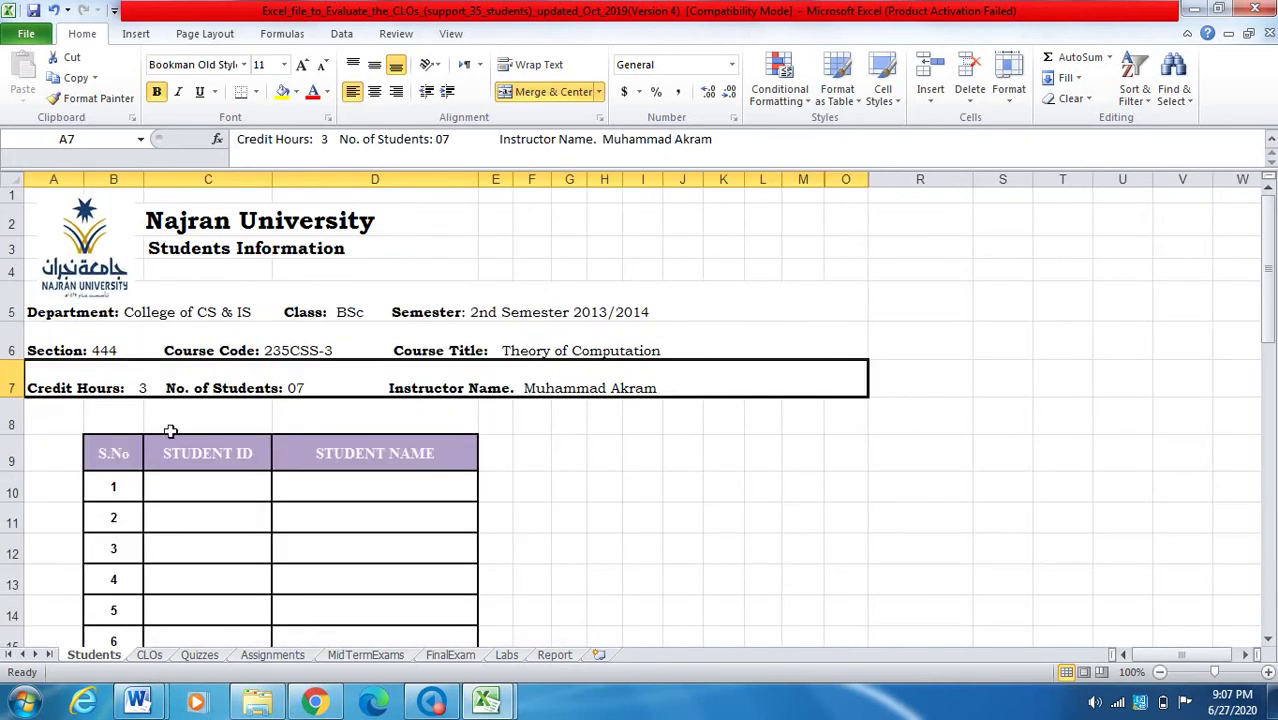
left_click(47, 316)
left_click(54, 350)
left_click(58, 386)
scroll(619, 452, "down", 4)
scroll(617, 458, "up", 2)
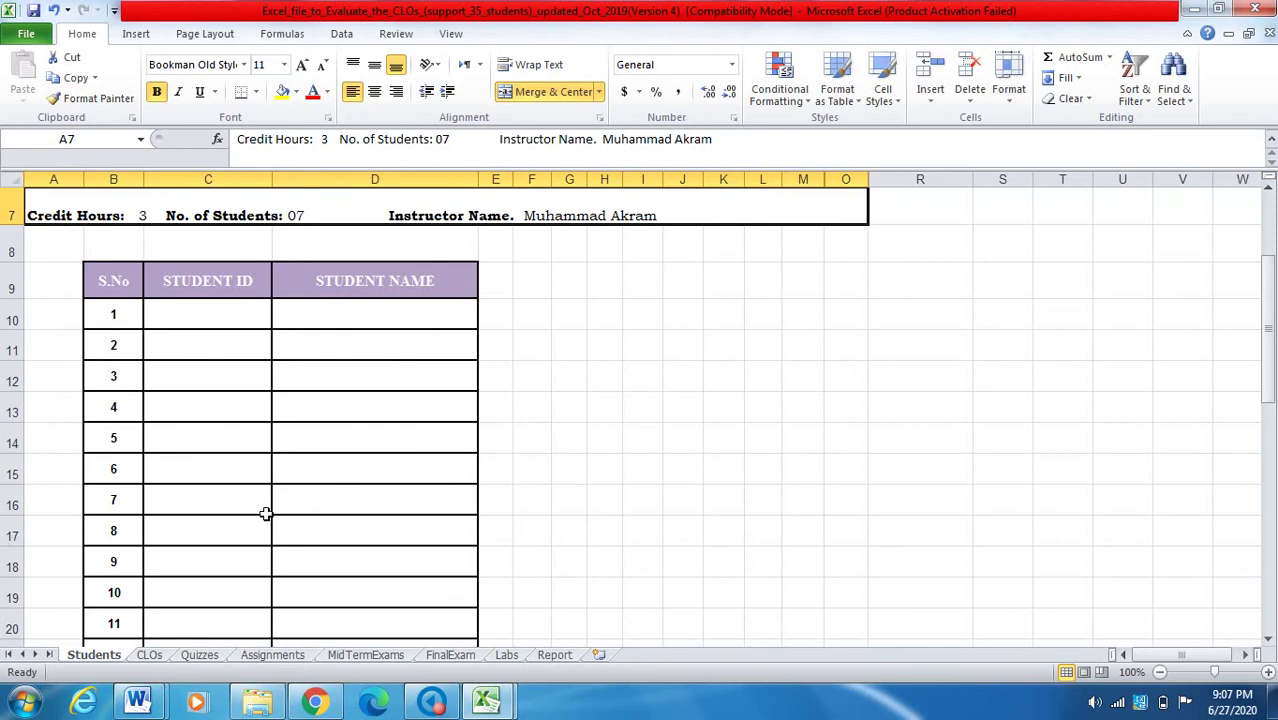
left_click(149, 656)
scroll(151, 431, "down", 1)
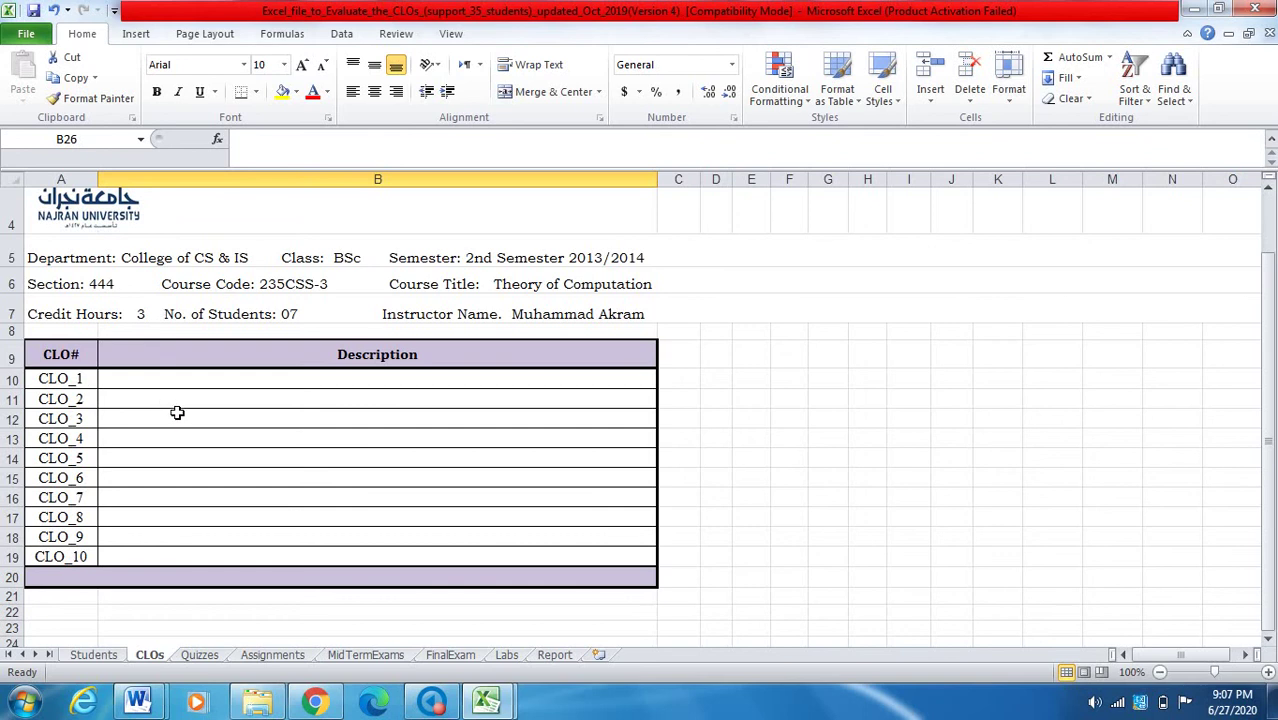
Switch to the Operating System syllabus in Word and examine its General Information and Course Description sections
left_click(142, 703)
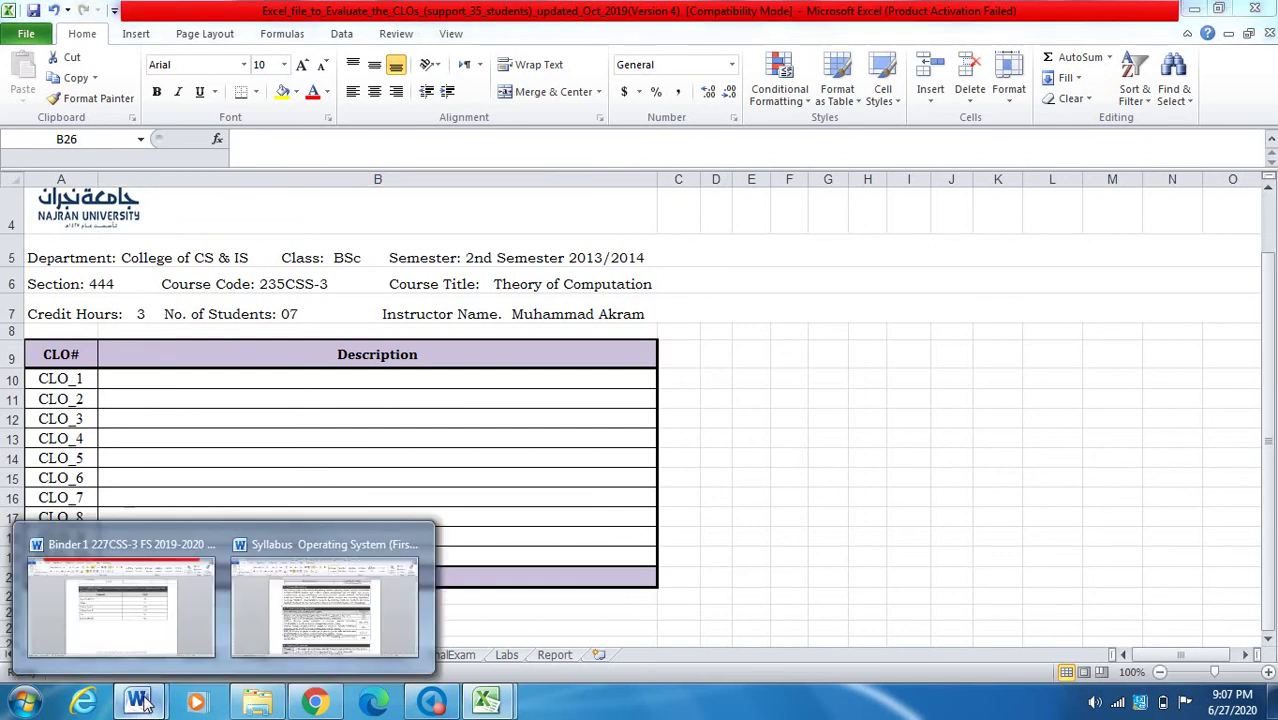
left_click(296, 551)
scroll(841, 396, "up", 5)
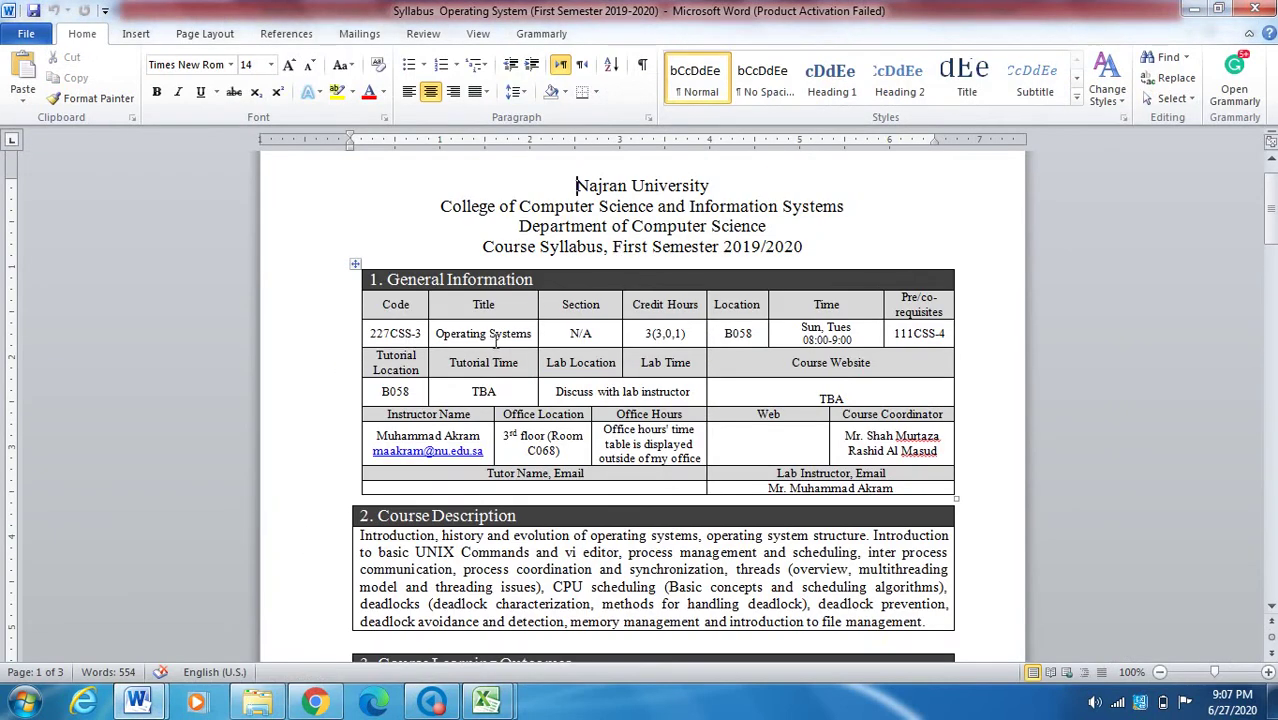
scroll(522, 374, "down", 1)
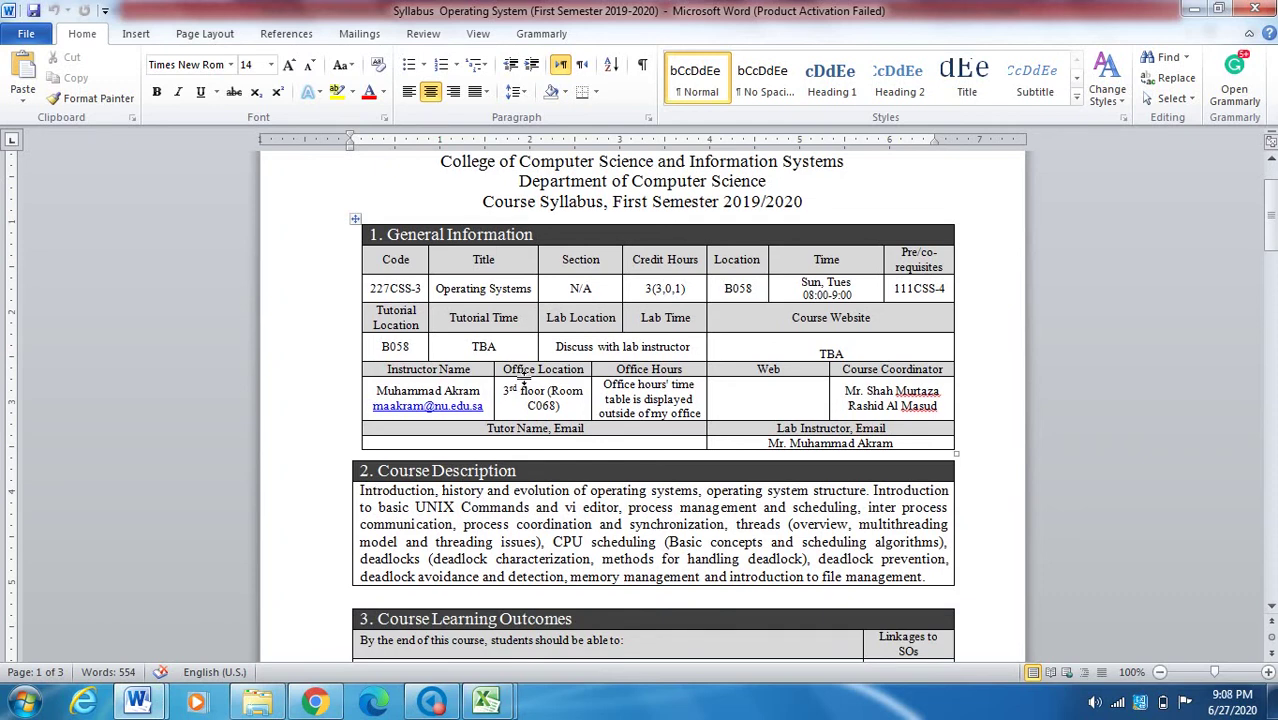
scroll(520, 374, "up", 1)
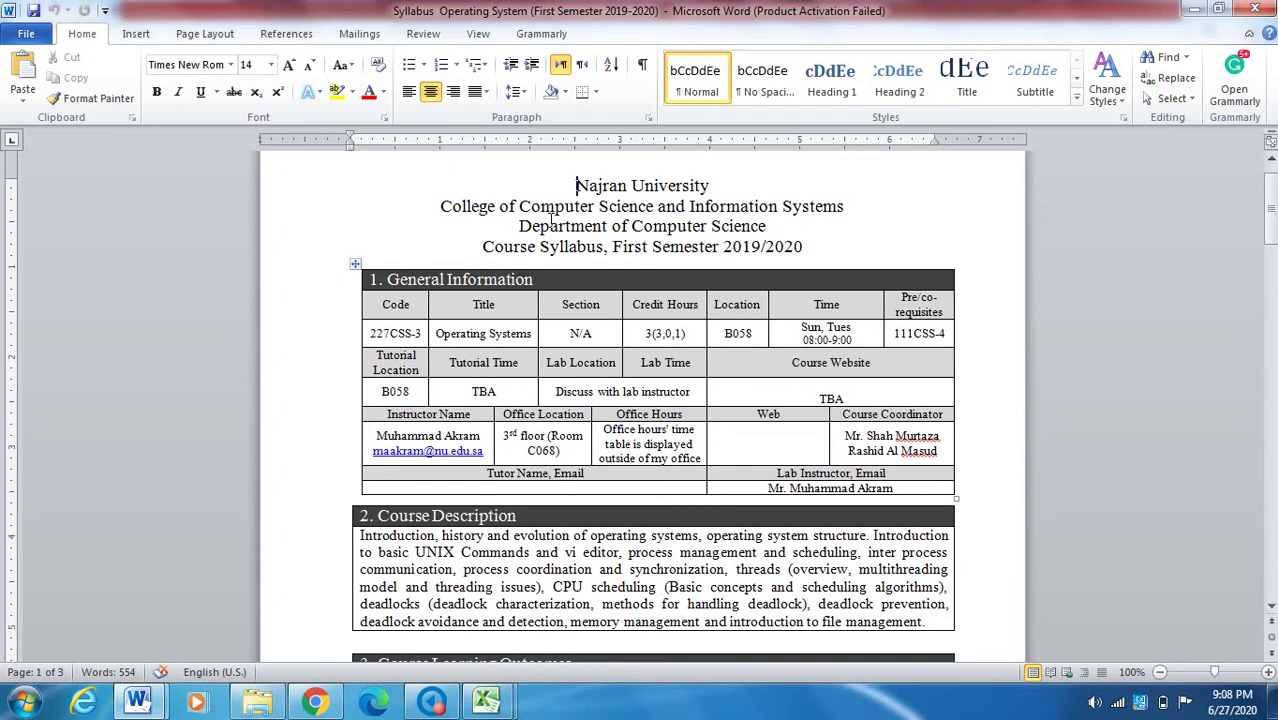
scroll(548, 228, "down", 2)
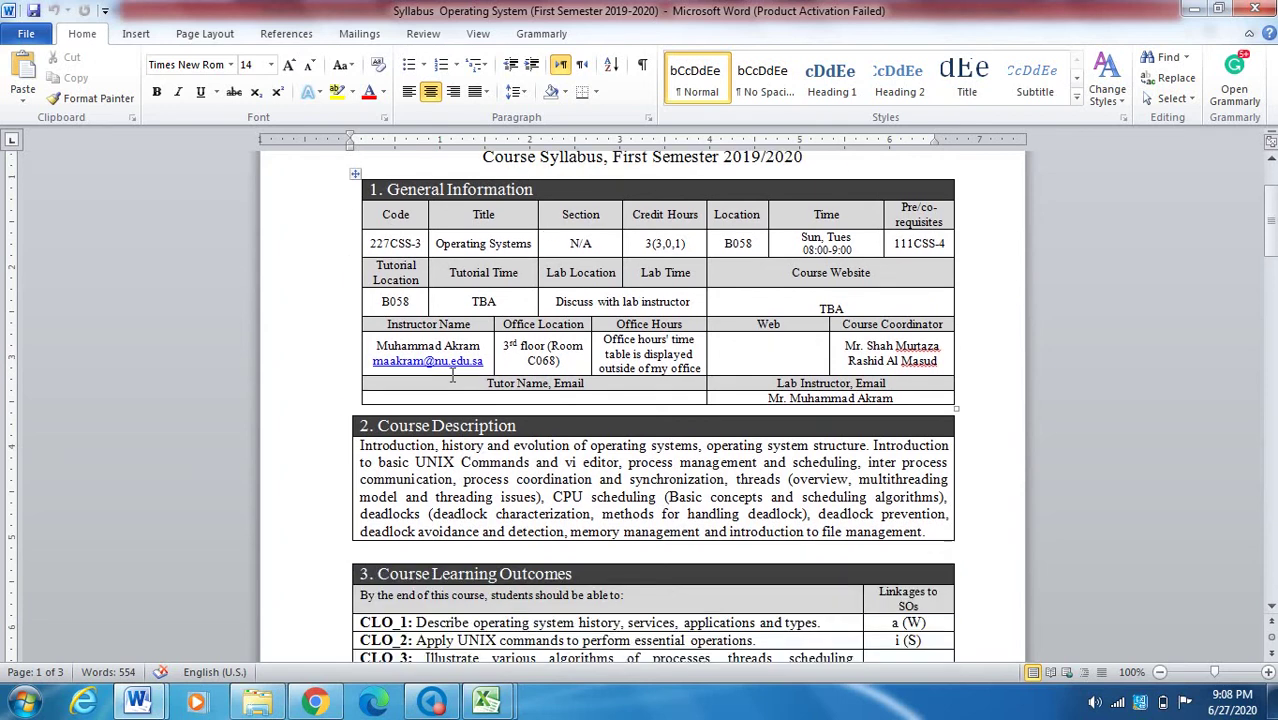
left_click_drag(377, 464, 908, 533)
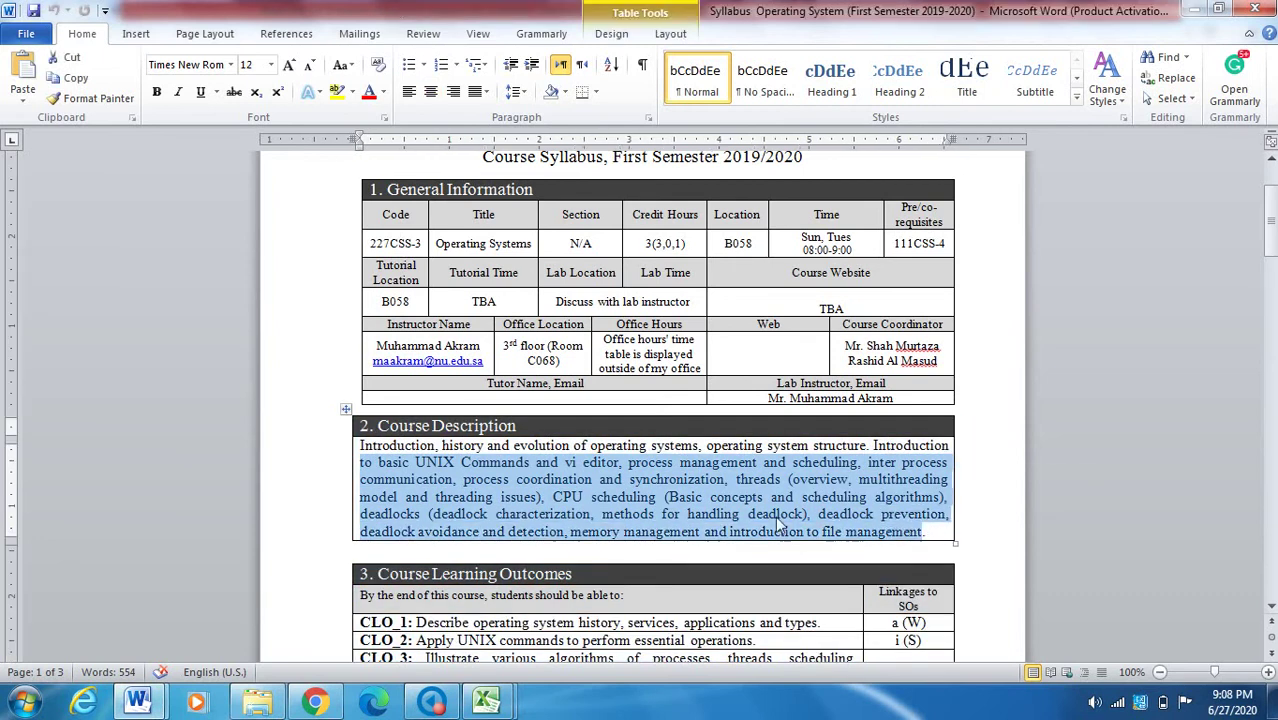
left_click(795, 497)
scroll(708, 437, "down", 4)
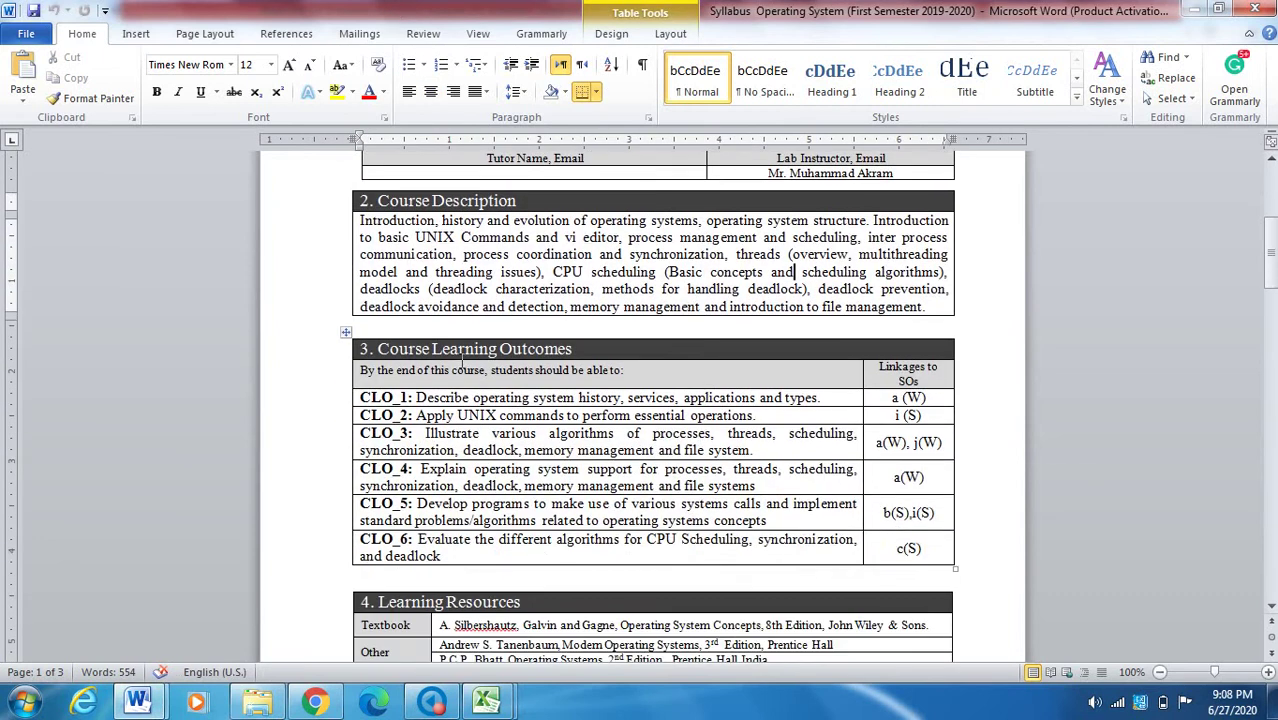
Highlight CLO_1 to CLO_6 in the syllabus, and return to the Excel CLOs sheet to view its Description table
left_click_drag(362, 399, 490, 552)
left_click(489, 547)
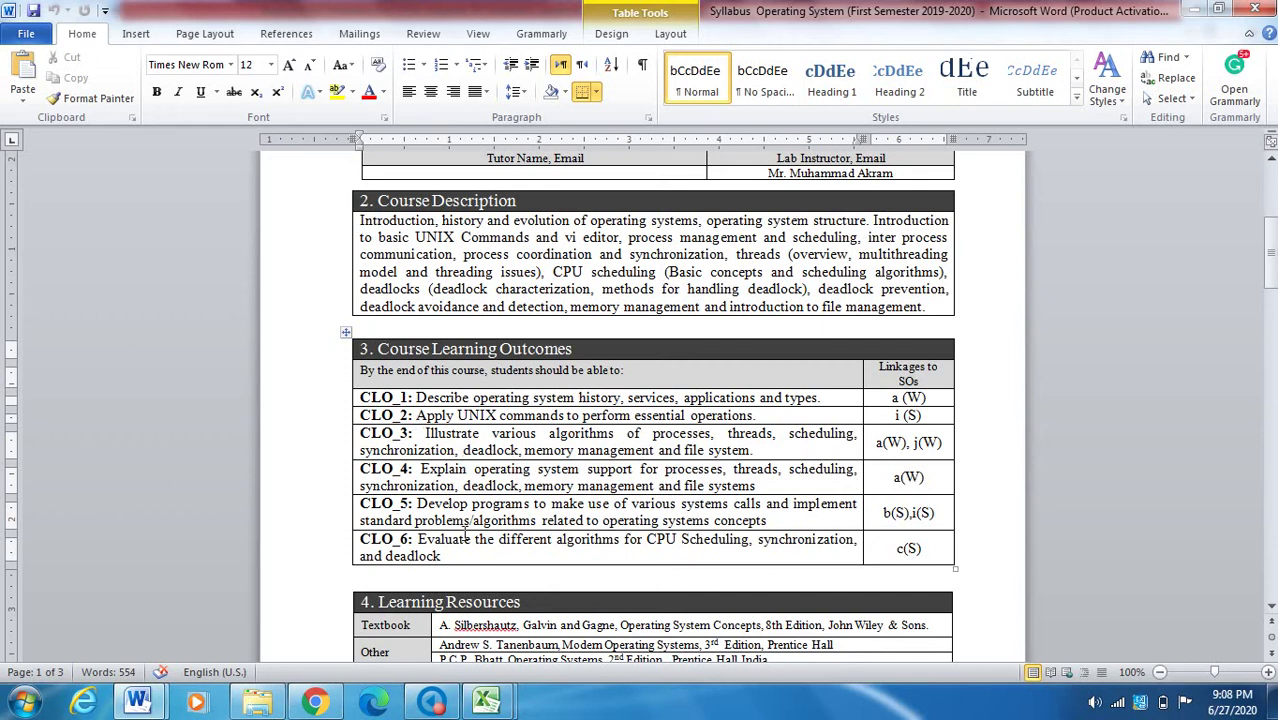
left_click_drag(466, 556, 375, 405)
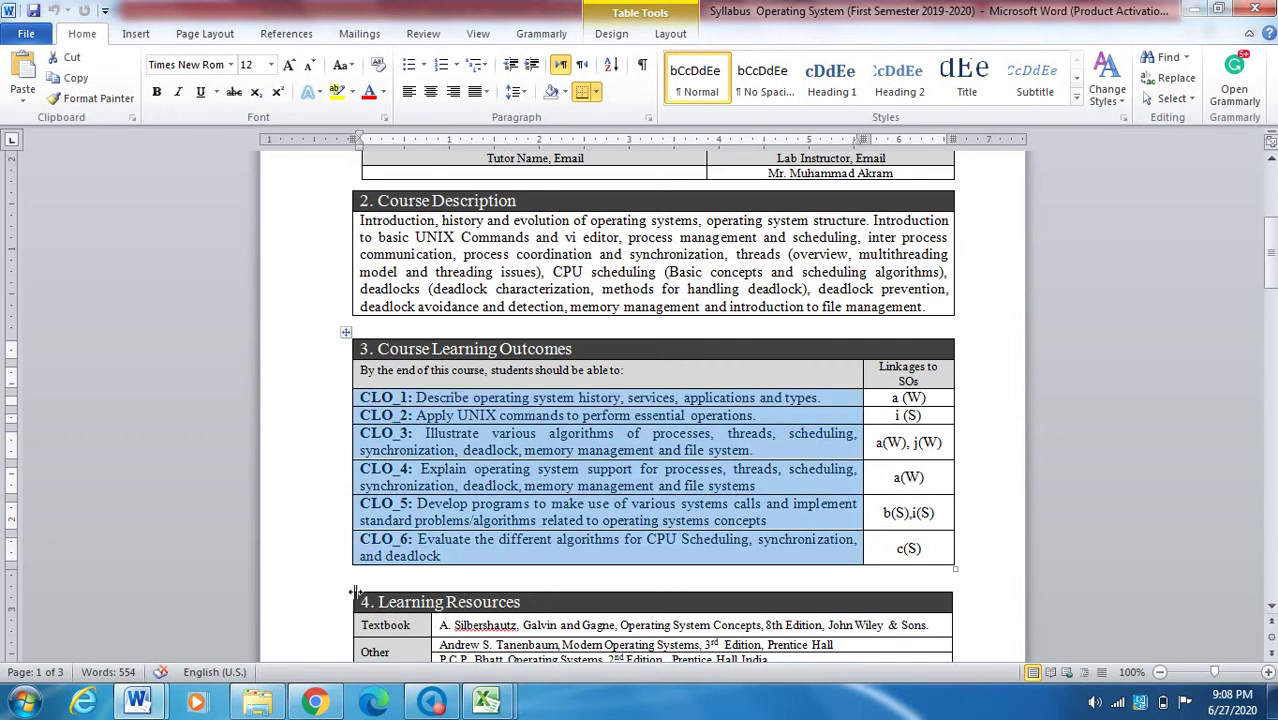
left_click(487, 700)
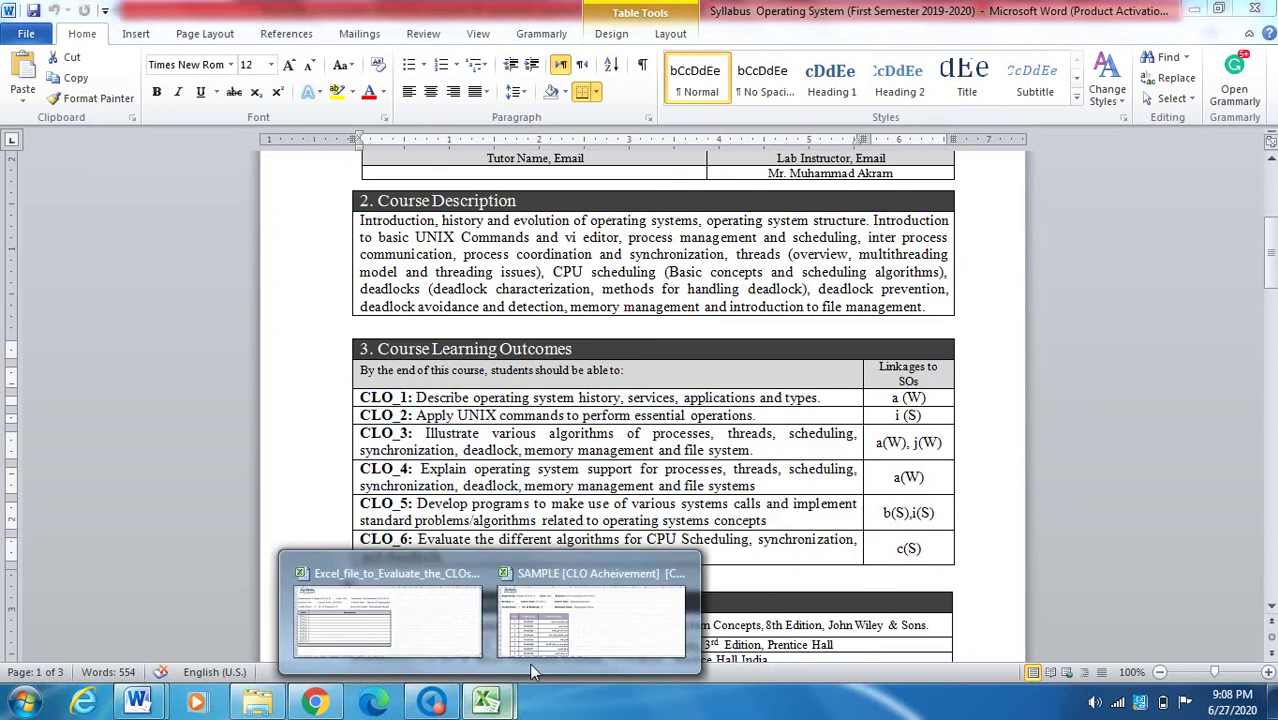
left_click(420, 592)
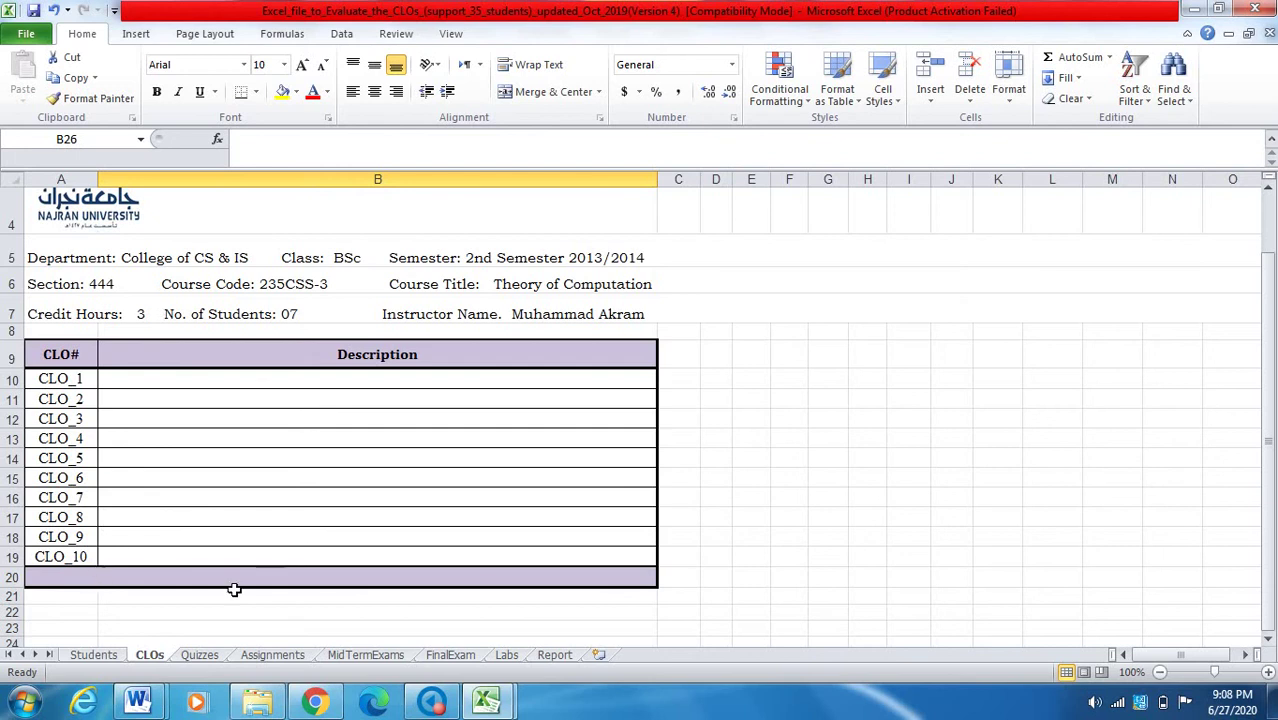
left_click(1182, 655)
left_click(485, 703)
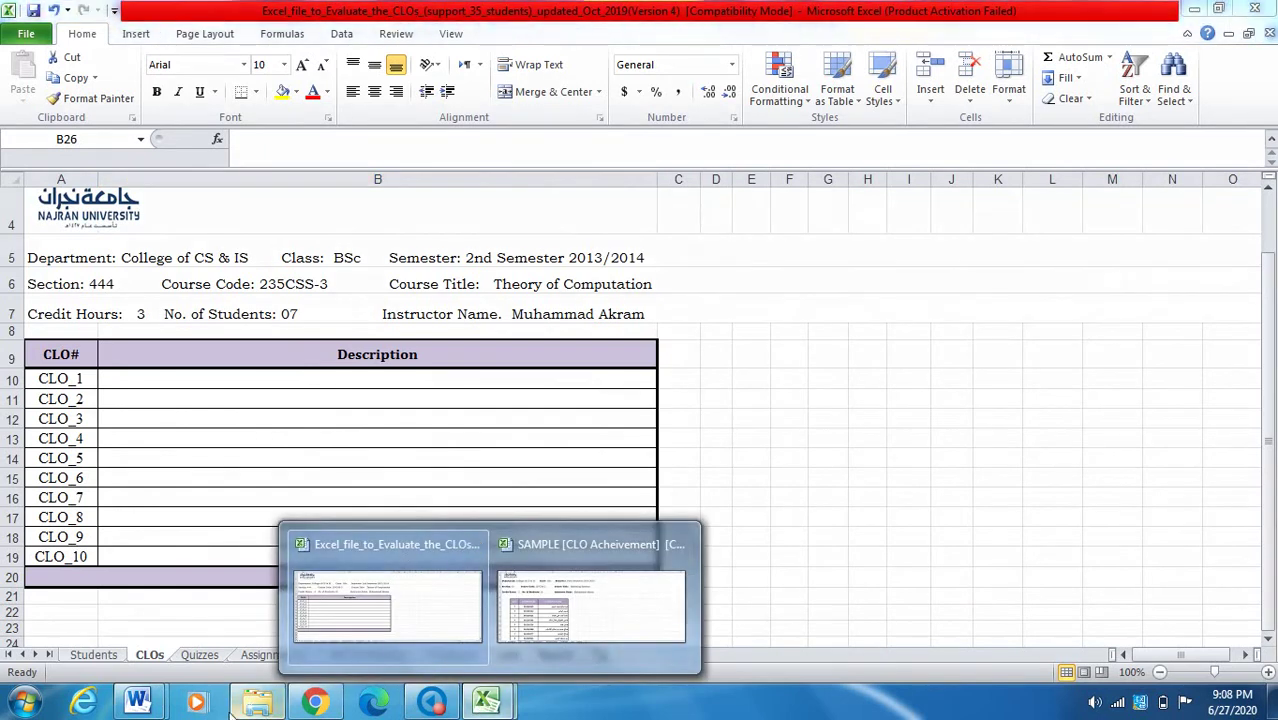
Return to the Operating System syllabus in Word and look through the sections after the course learning outcomes
mouse_move(137, 703)
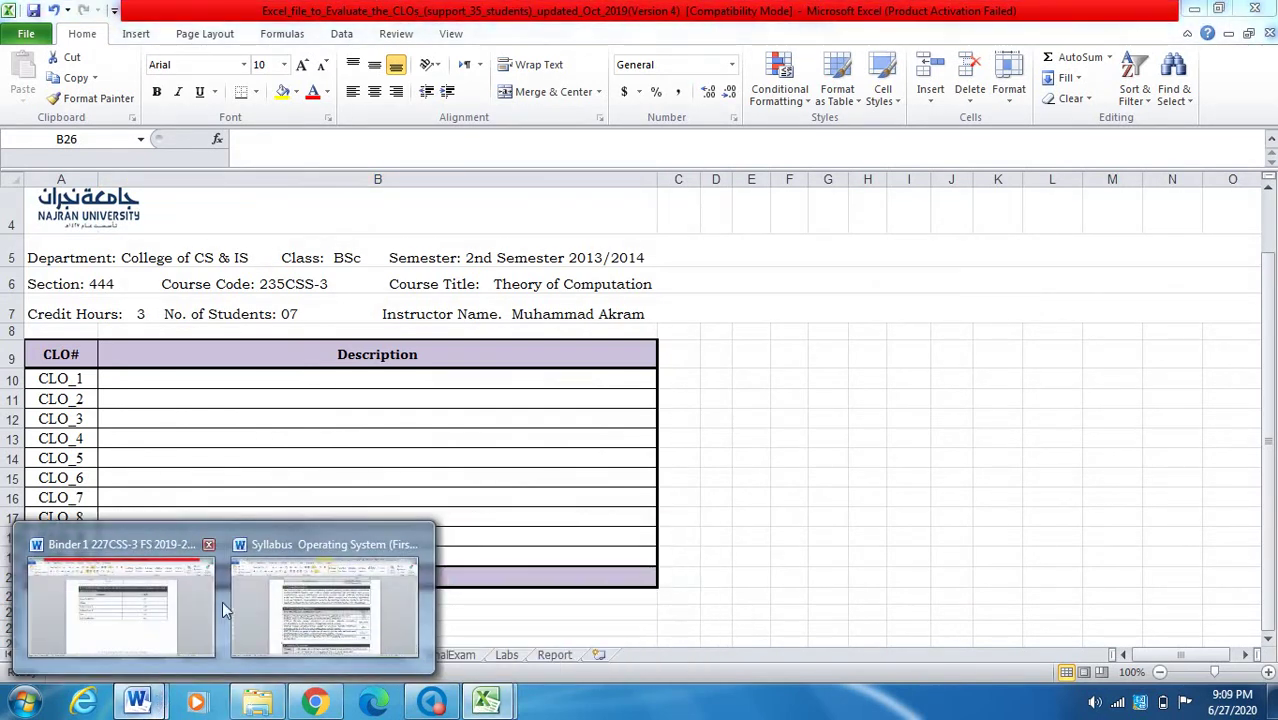
left_click(280, 580)
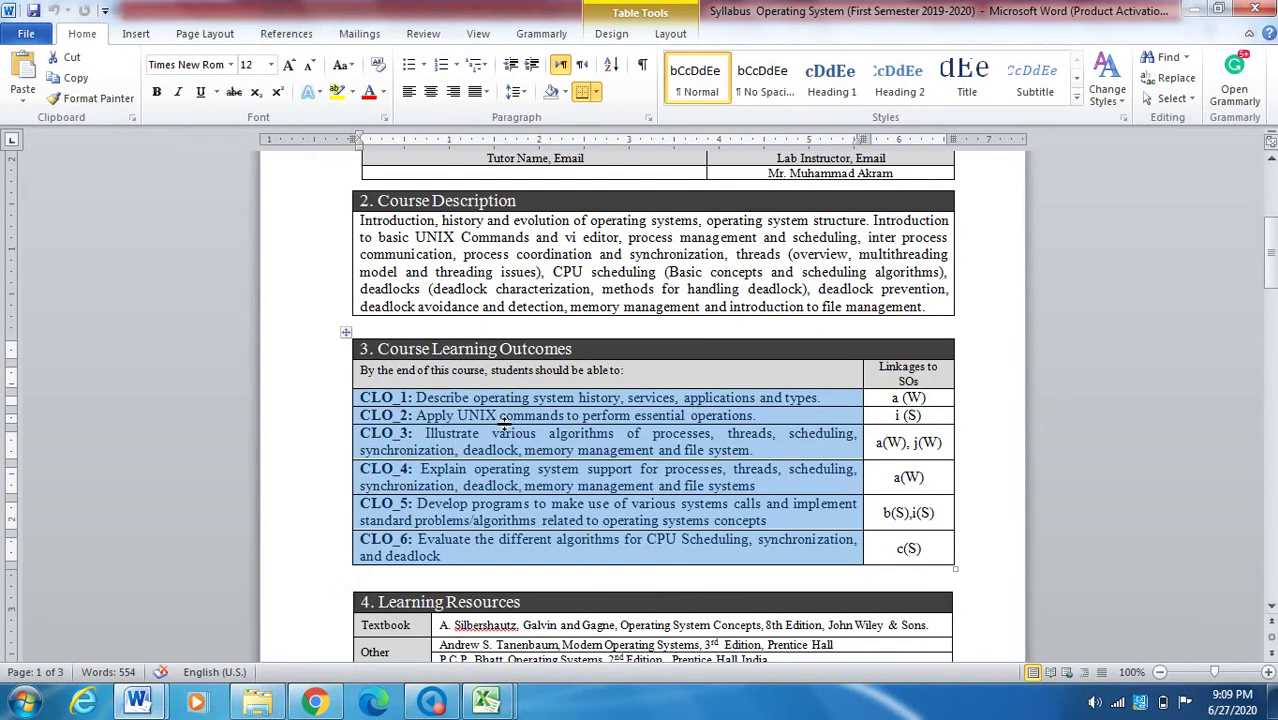
left_click(491, 415)
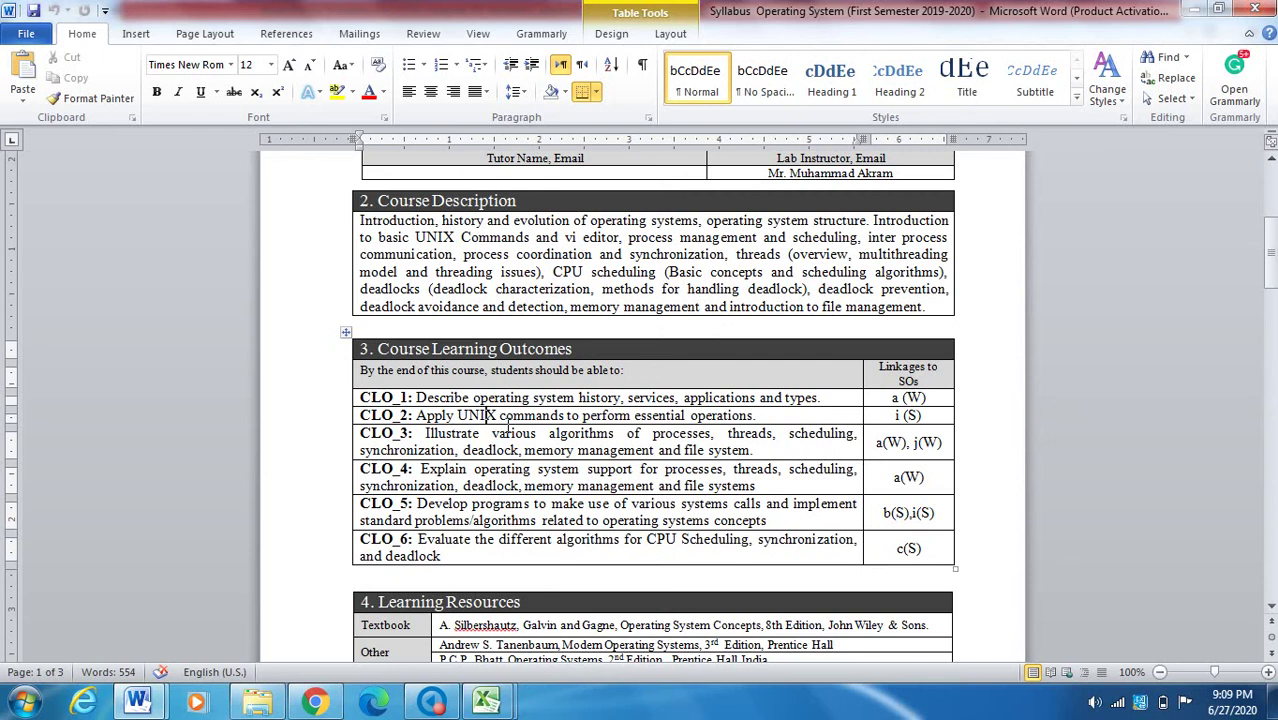
scroll(542, 388, "down", 5)
scroll(549, 397, "down", 5)
scroll(549, 397, "down", 10)
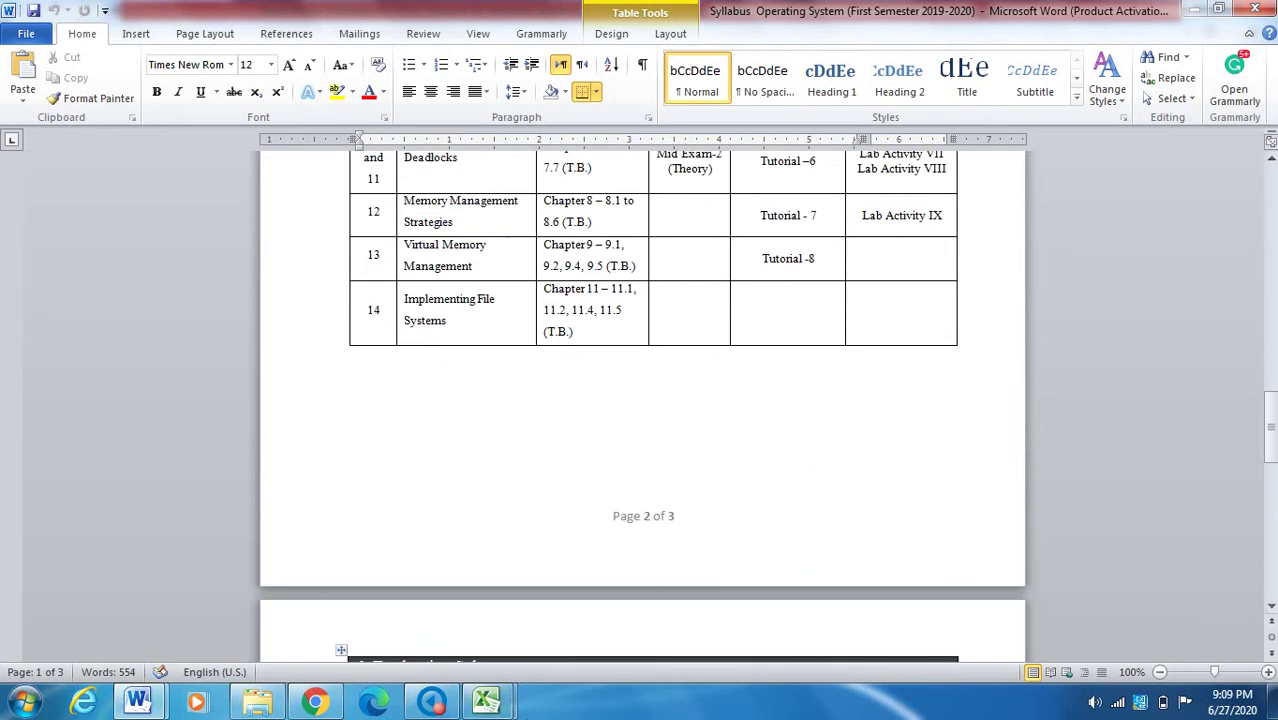
Switch to the Binder 1 227CSS-3 document in Word and highlight the Evaluation Scheme heading of section 6
mouse_move(505, 705)
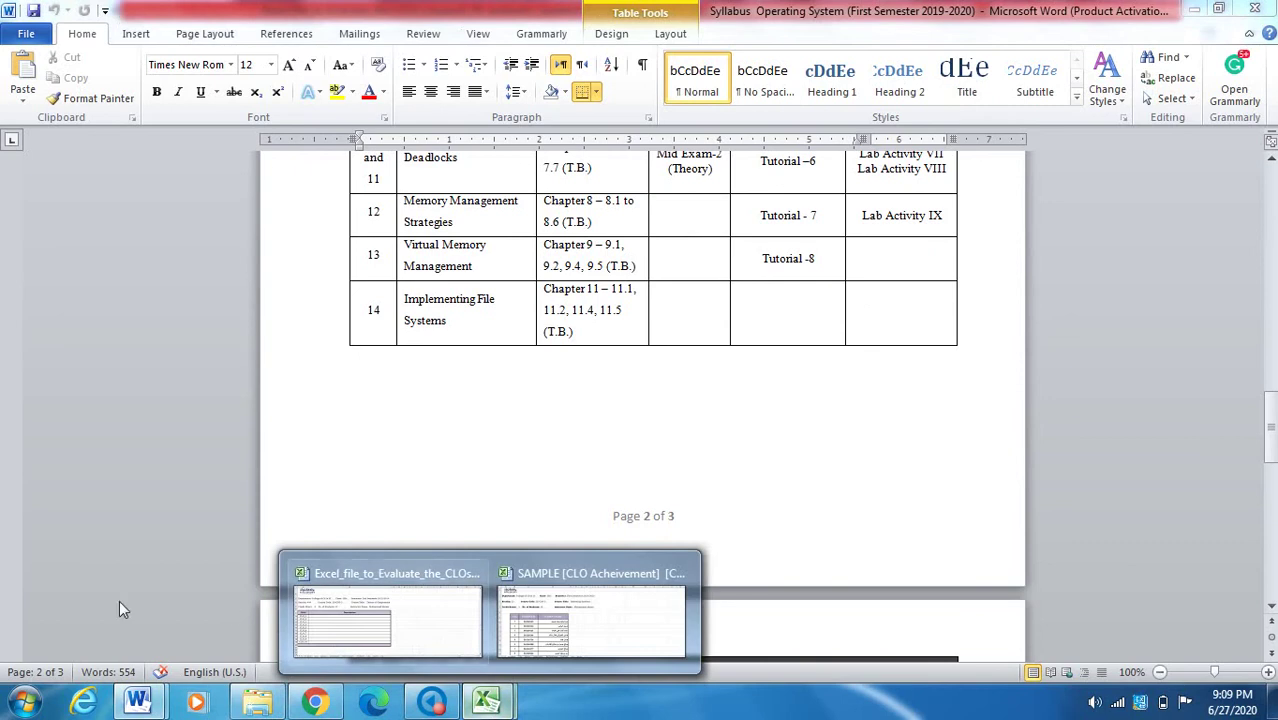
mouse_move(145, 697)
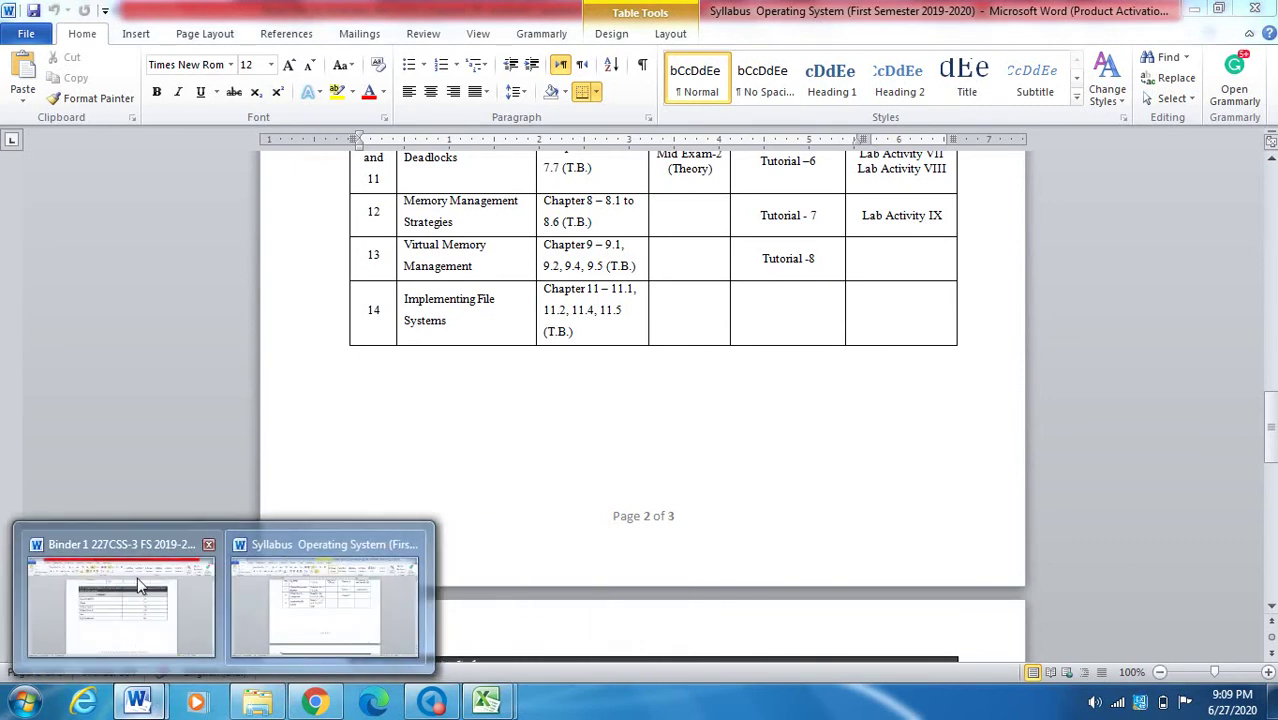
left_click(350, 548)
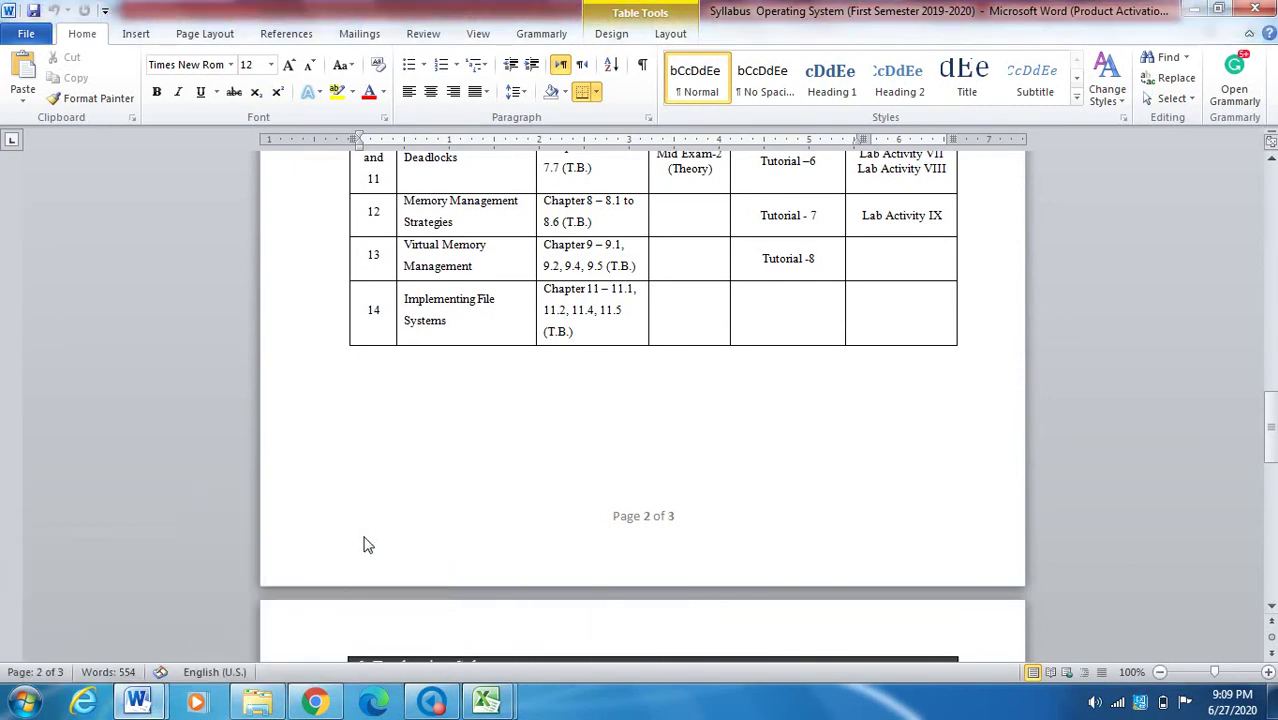
mouse_move(158, 706)
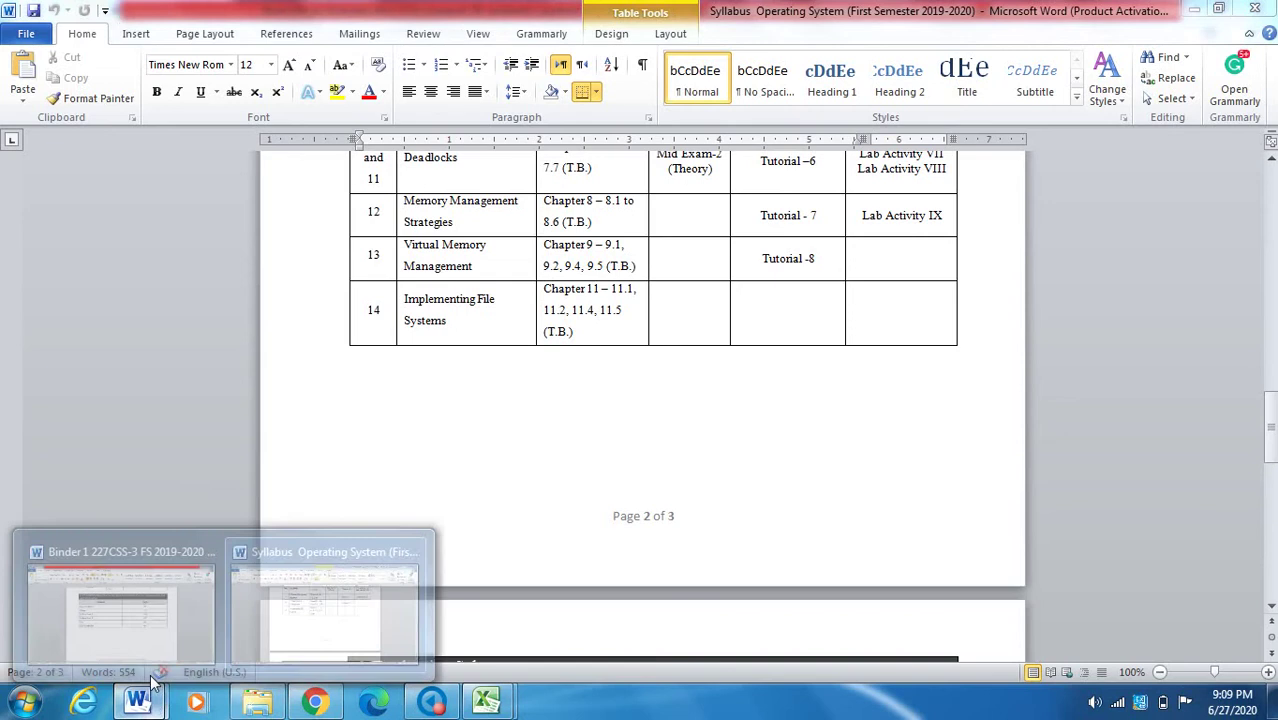
left_click(130, 548)
scroll(769, 456, "up", 1)
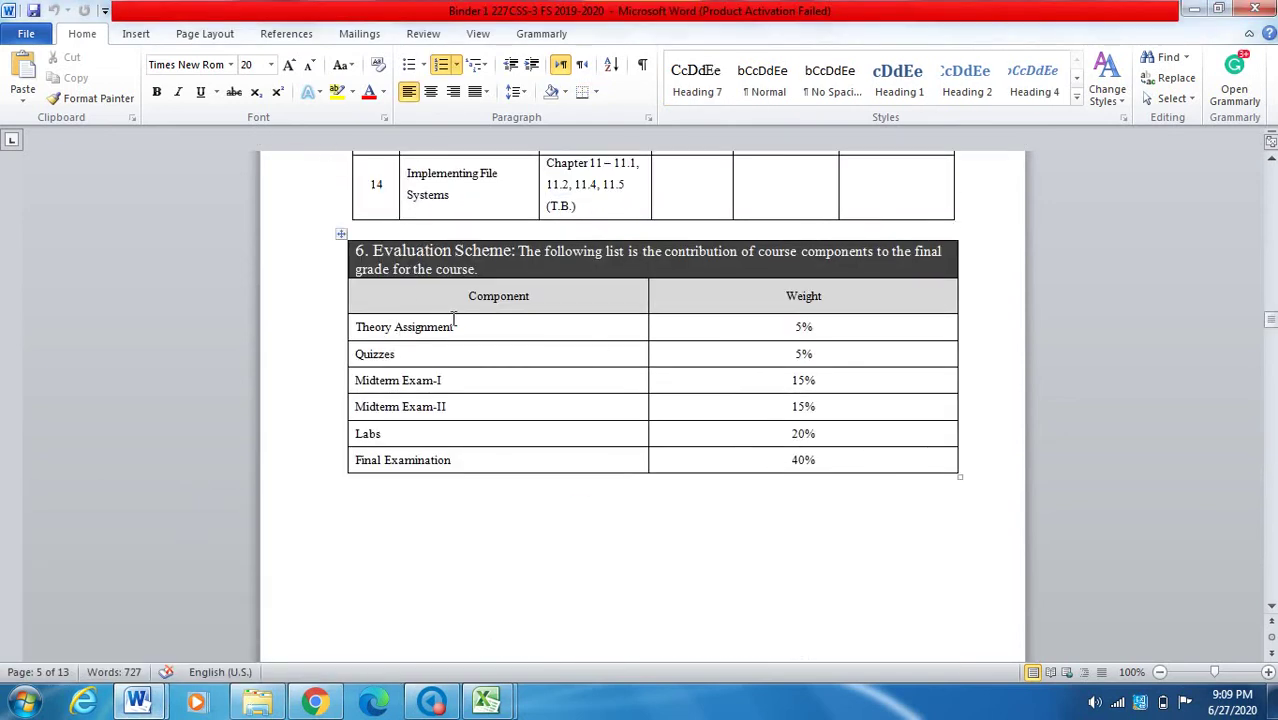
left_click_drag(510, 258, 373, 255)
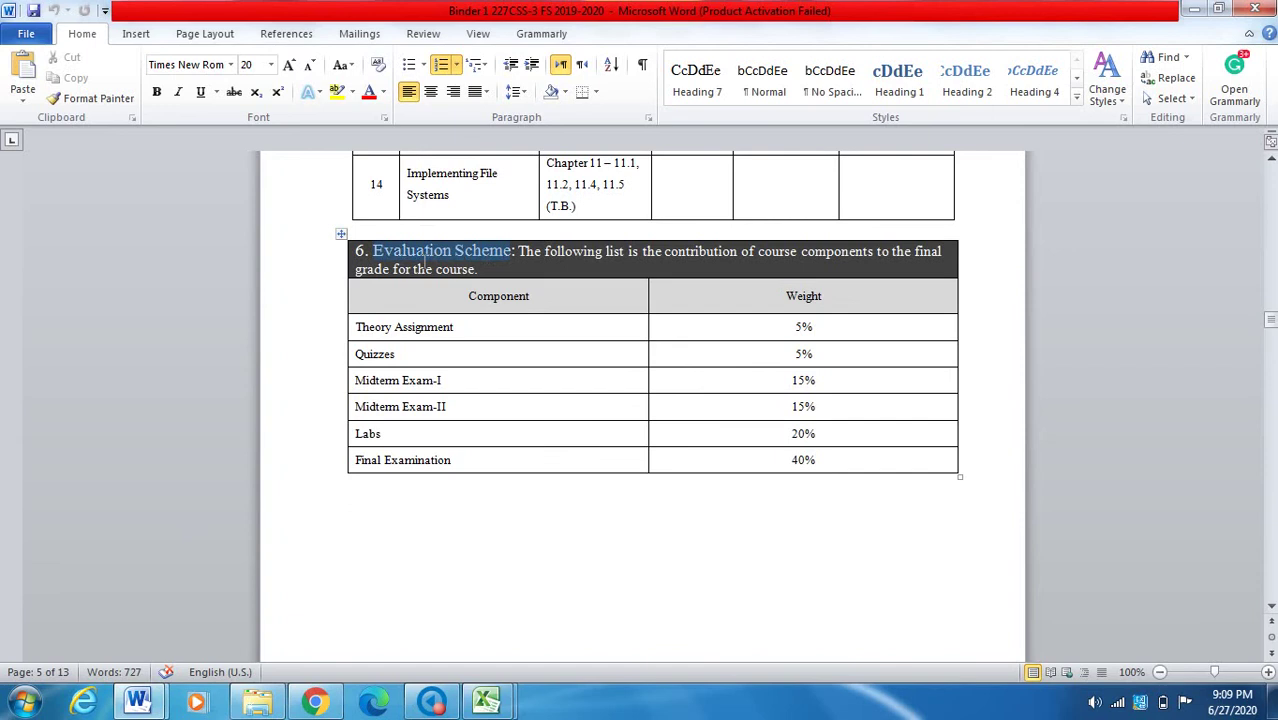
Highlight individual Evaluation Scheme entries: Theory Assignment and its weight, Midterm Exam-I, Midterm Exam-II, Labs and Final Examination
left_click(372, 329)
left_click_drag(395, 331, 456, 328)
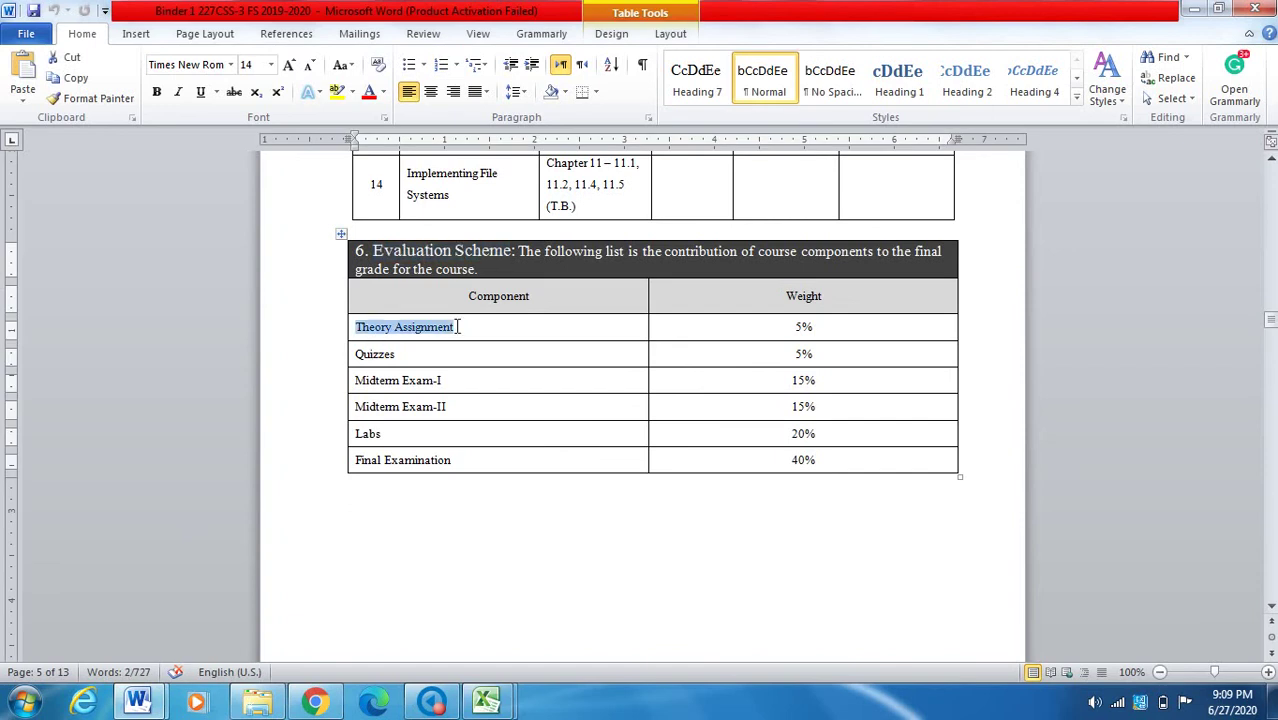
left_click_drag(822, 337, 800, 334)
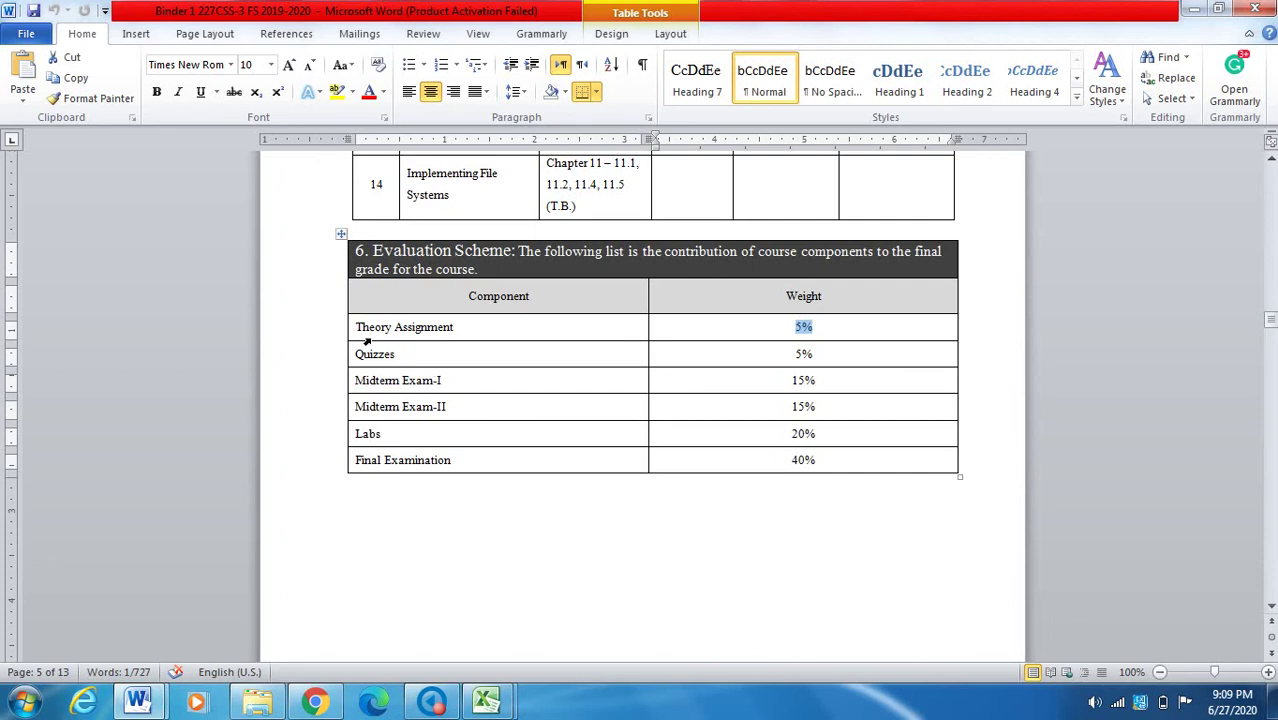
left_click_drag(377, 385, 484, 389)
left_click_drag(360, 406, 469, 407)
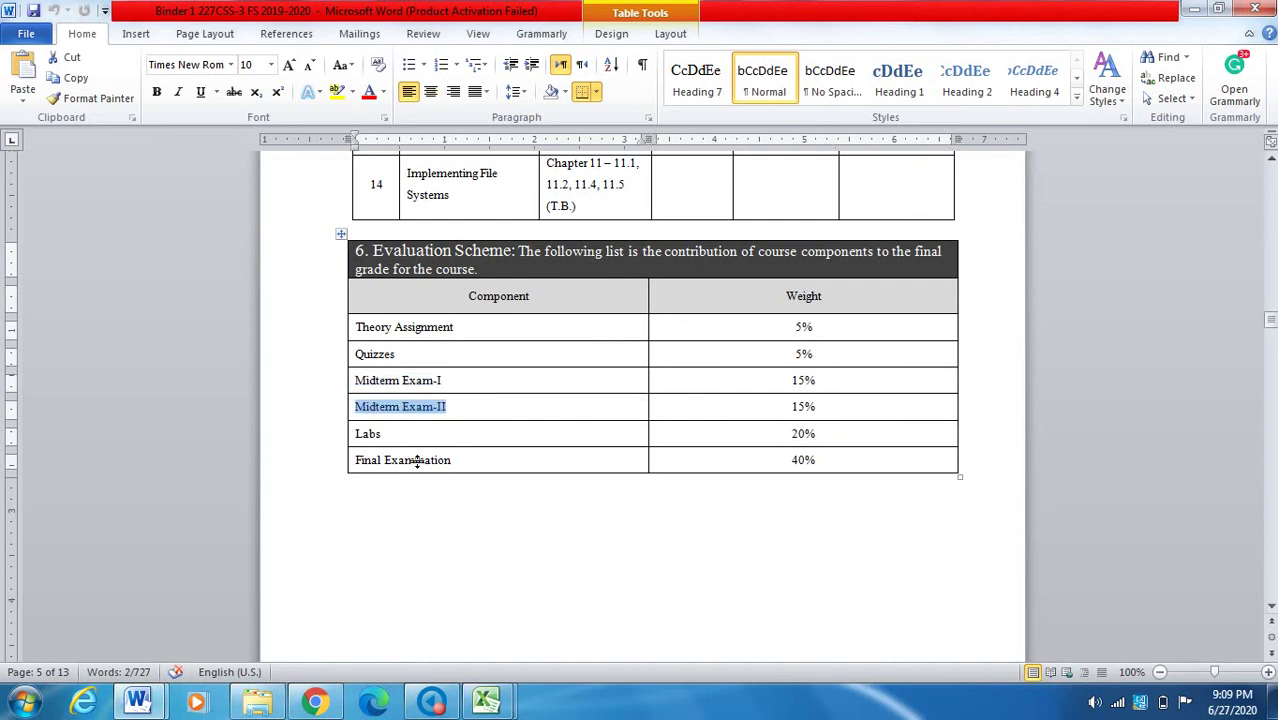
left_click_drag(365, 437, 455, 453)
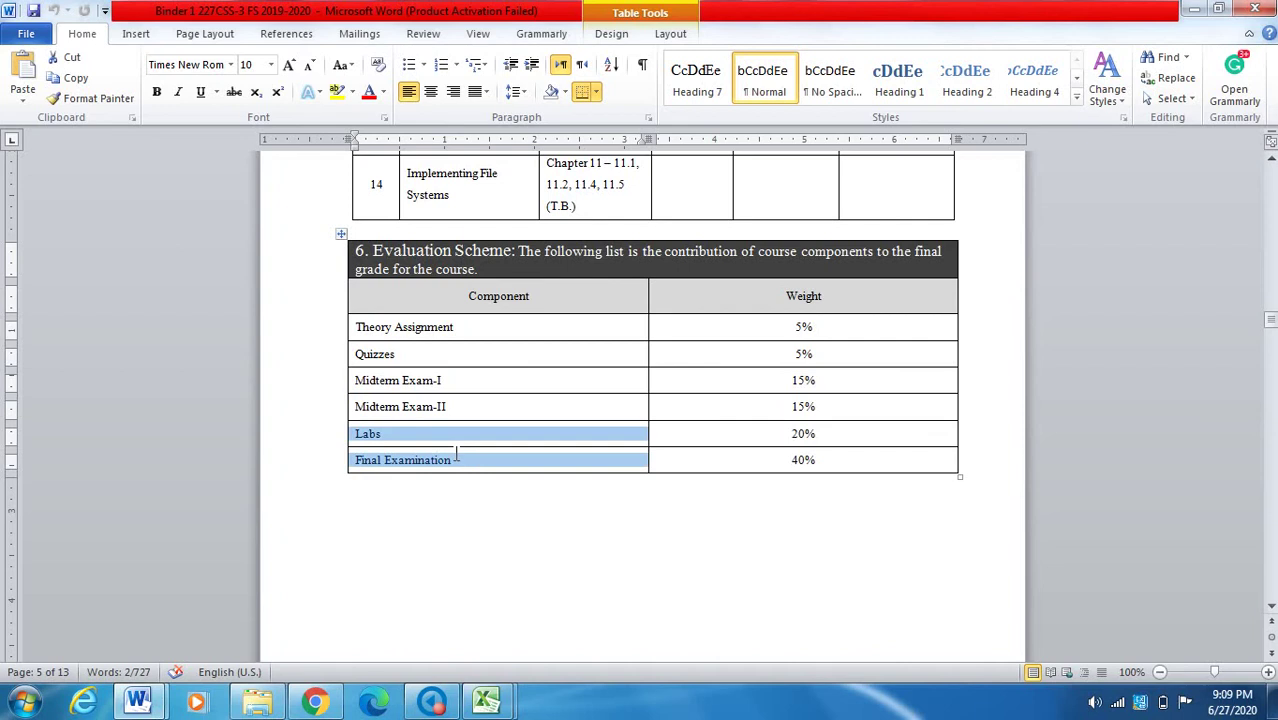
triple_click(456, 455)
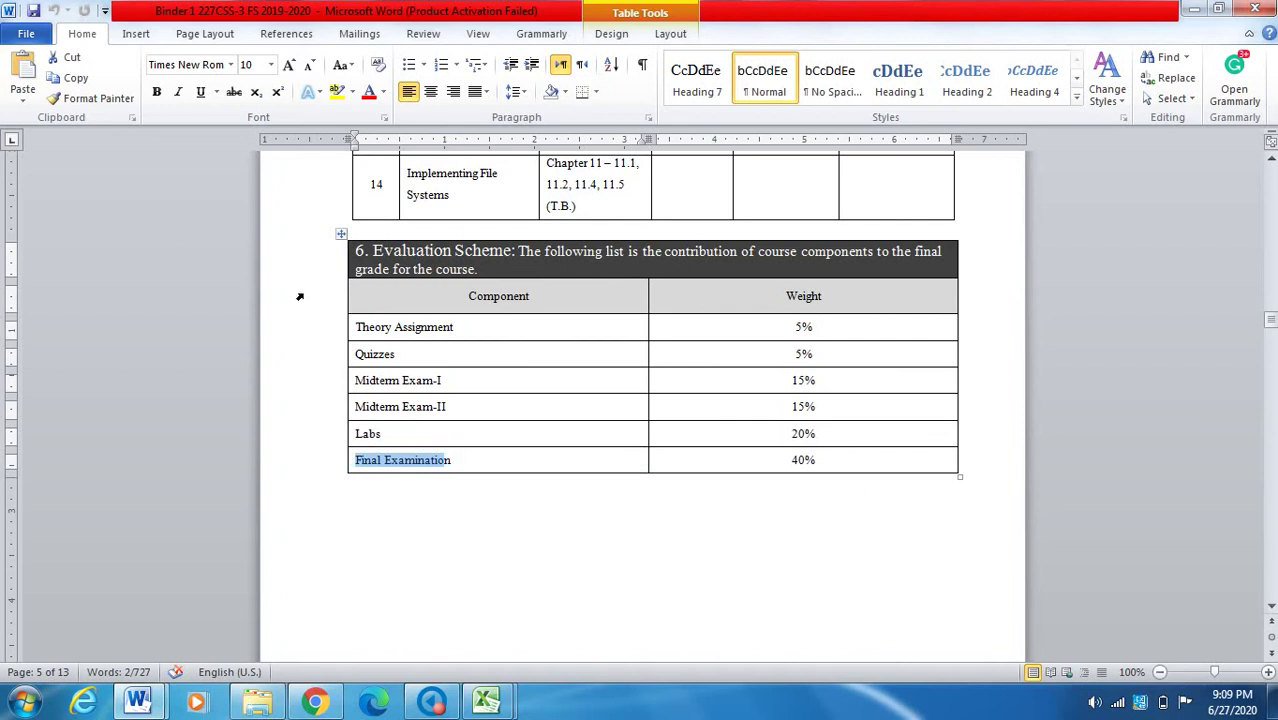
Highlight the Theory Assignment and Quizzes rows with their weights, and the full set of evaluation components through Final Examination
left_click_drag(367, 333, 838, 366)
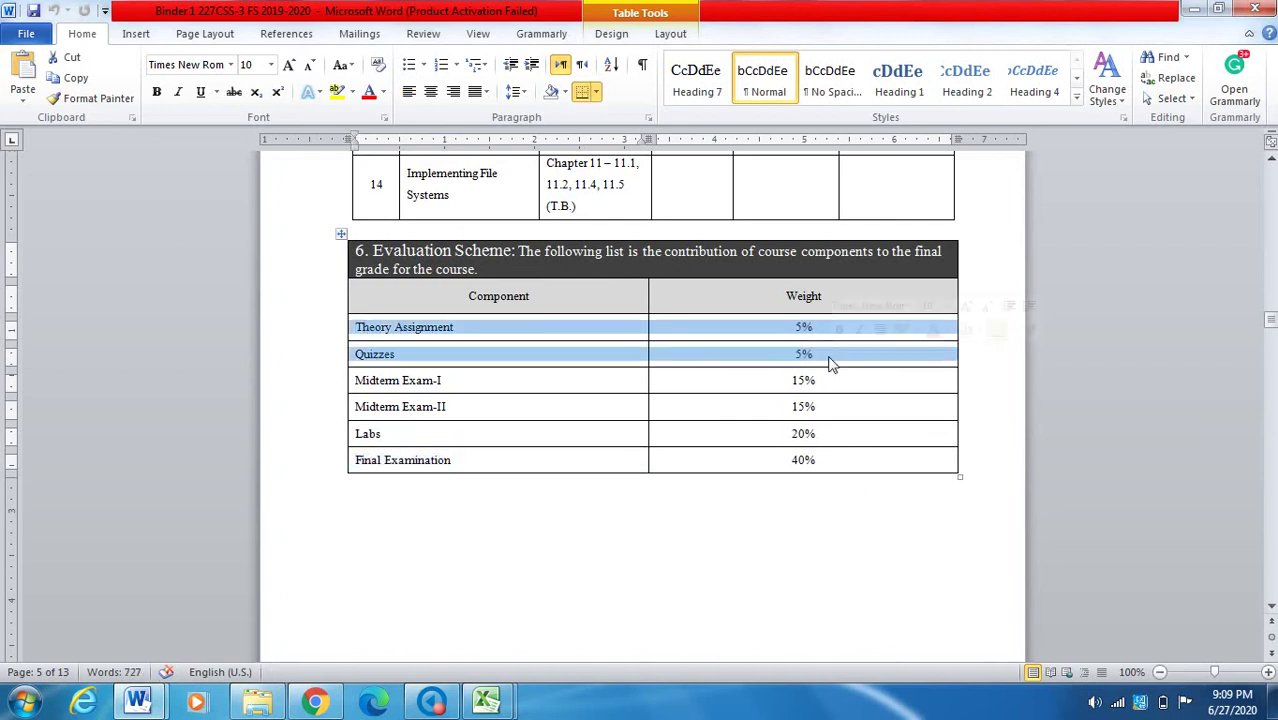
left_click(494, 363)
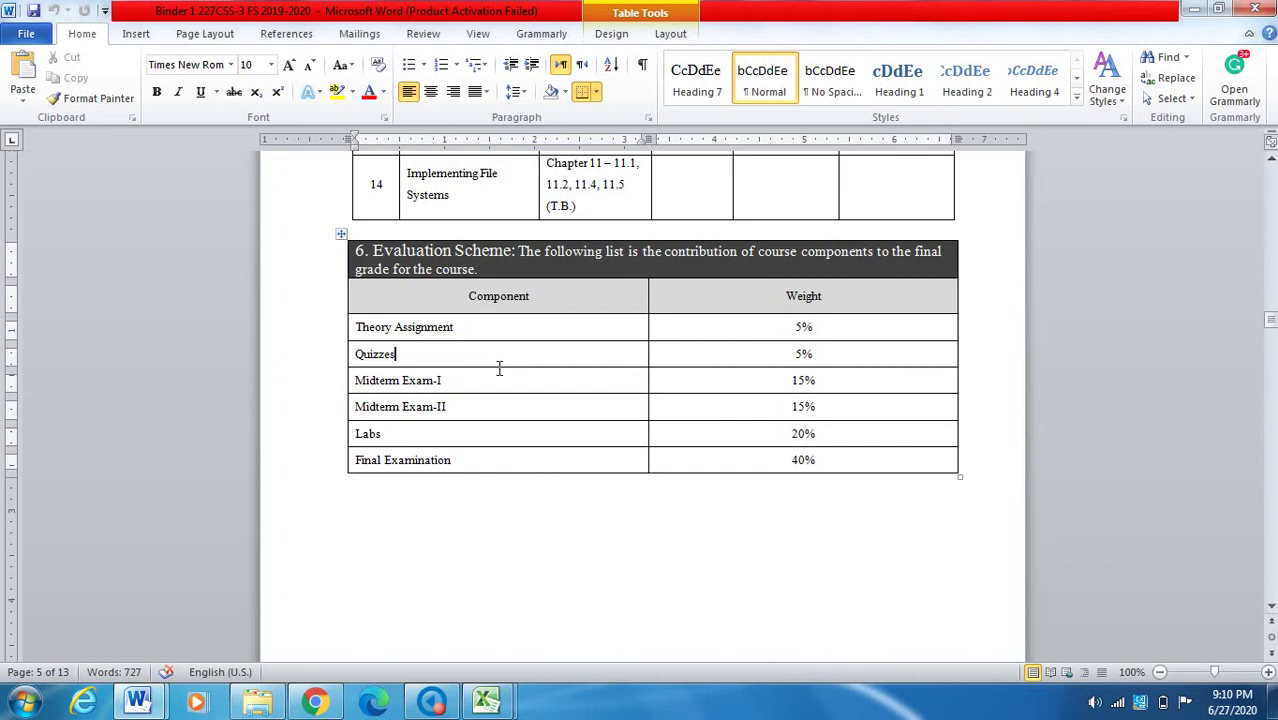
left_click_drag(366, 333, 802, 466)
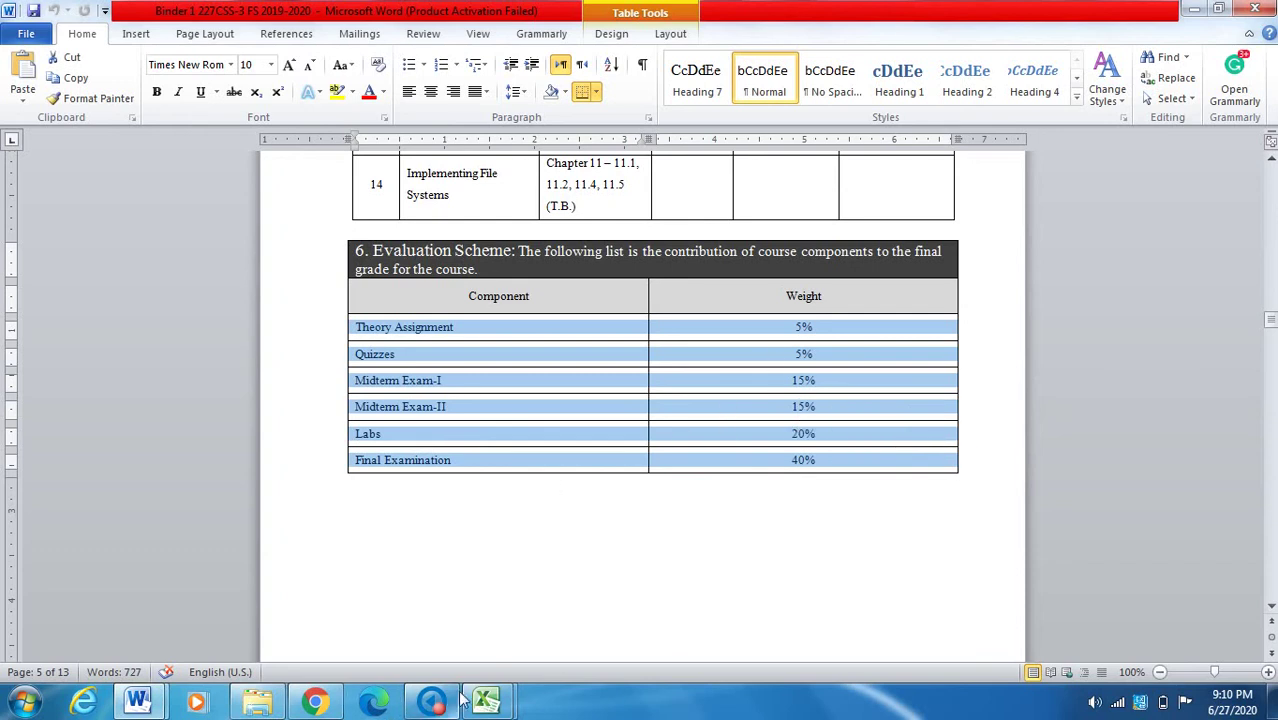
mouse_move(492, 704)
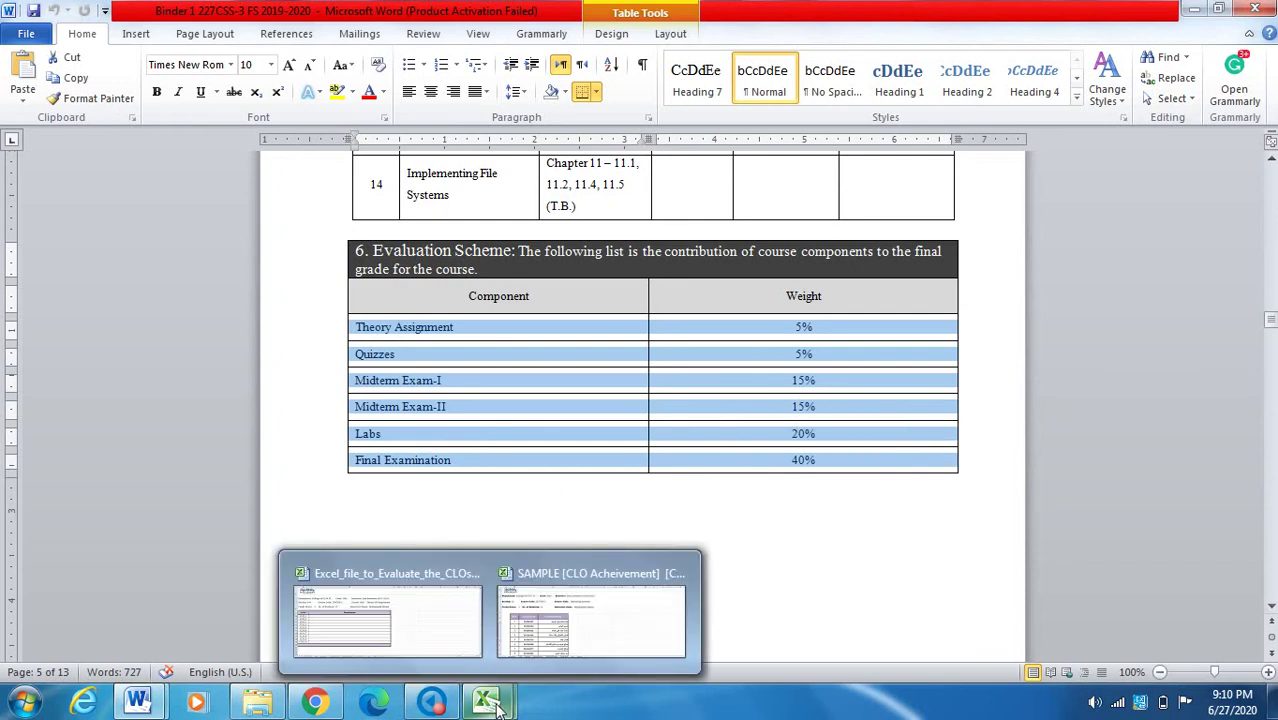
left_click(441, 362)
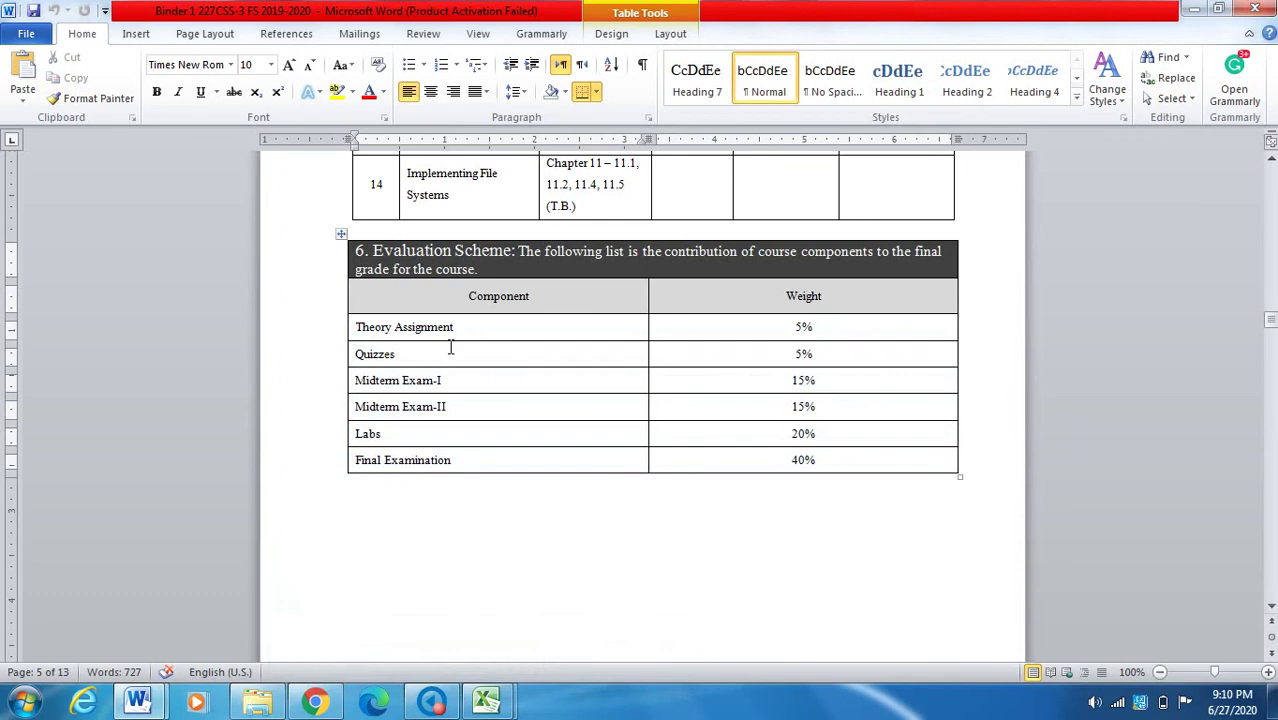
left_click_drag(371, 335, 818, 462)
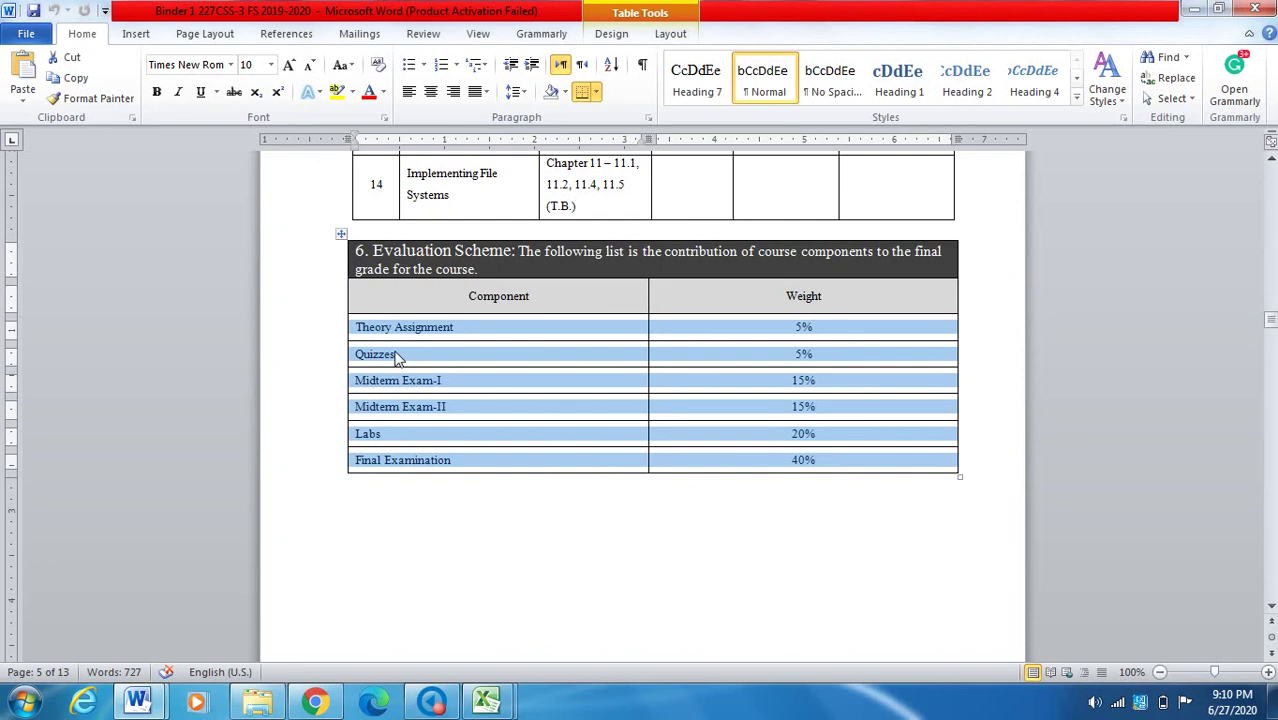
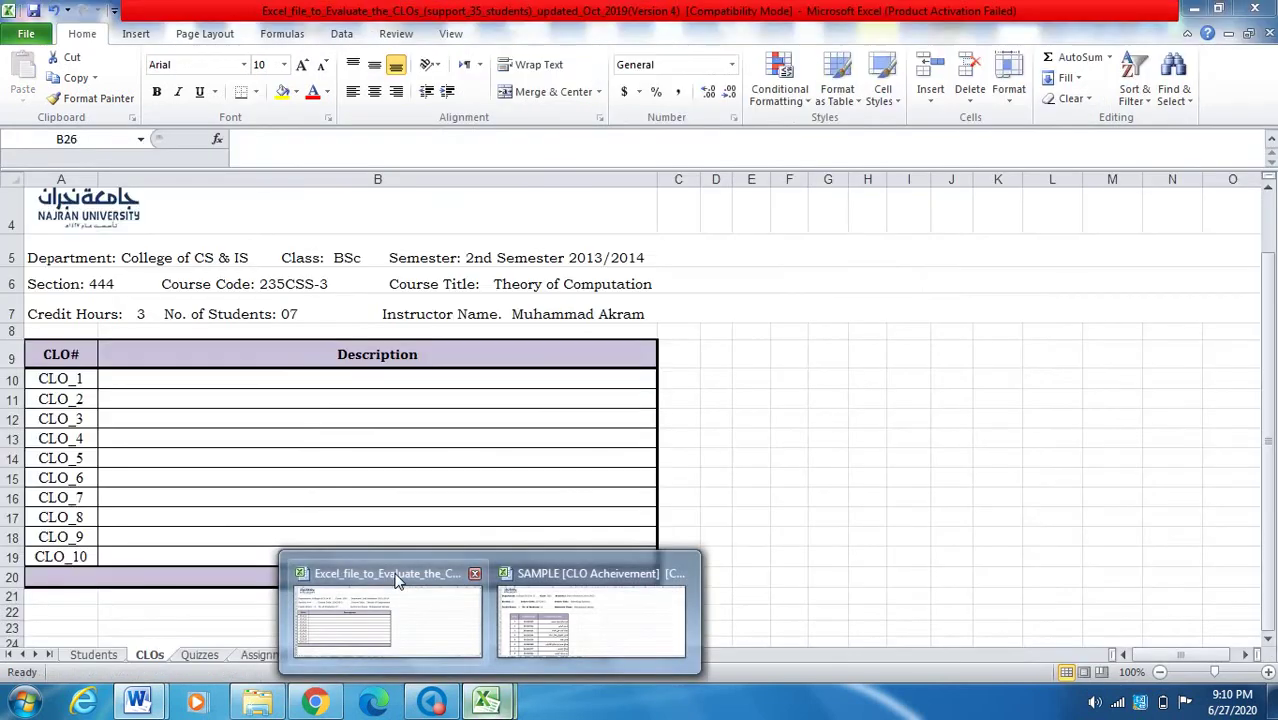
Switch to the Excel CLO evaluation workbook and highlight the course header rows 5 to 7 on the Students sheet
left_click(470, 658)
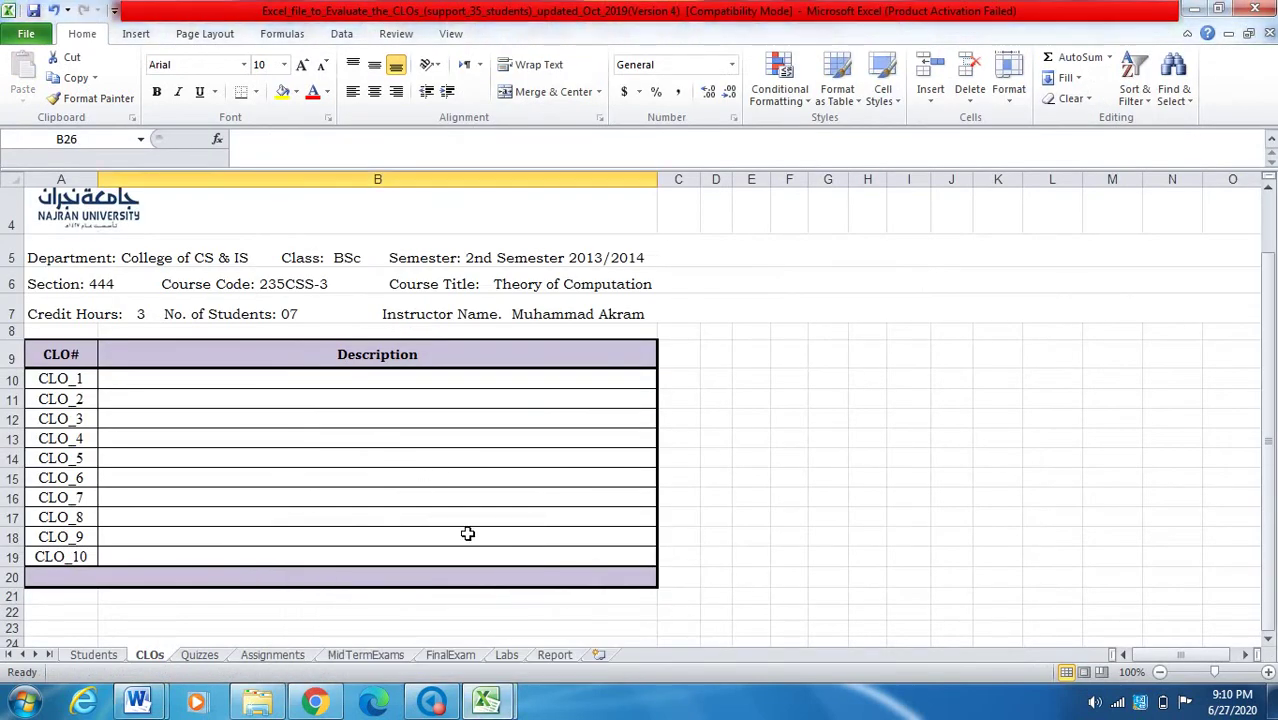
left_click(92, 656)
scroll(494, 365, "up", 2)
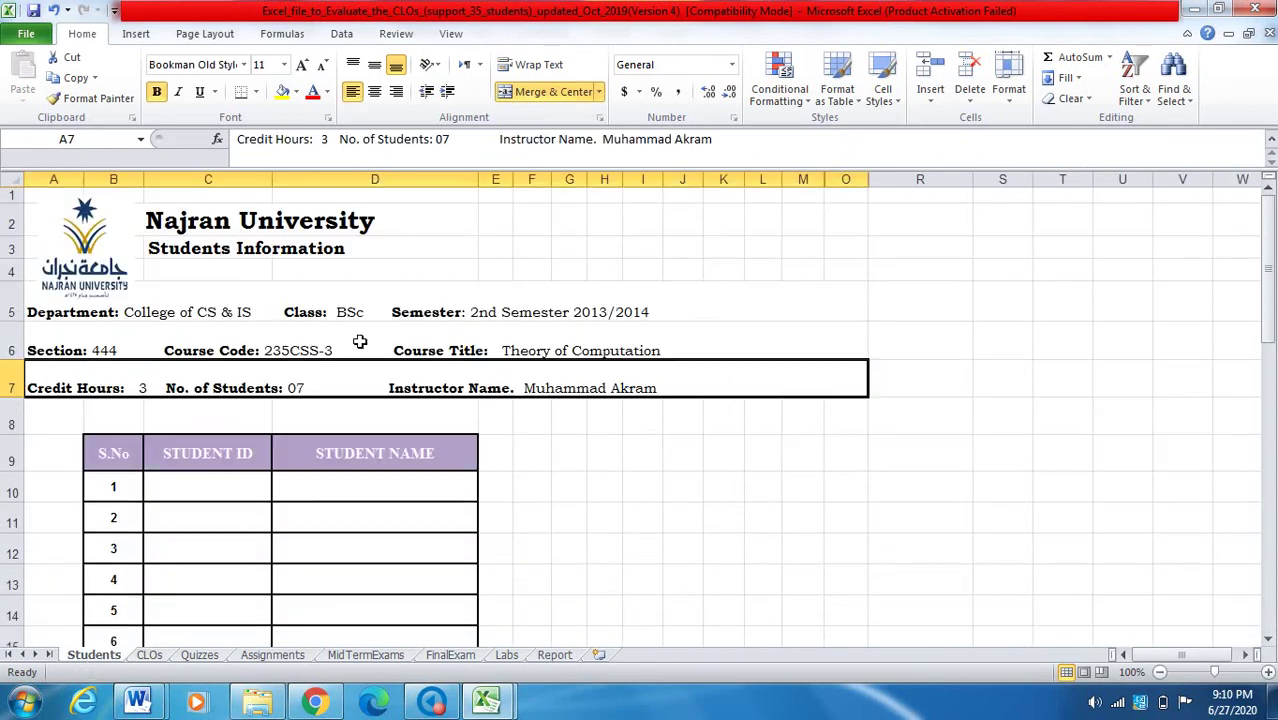
left_click_drag(72, 321, 80, 386)
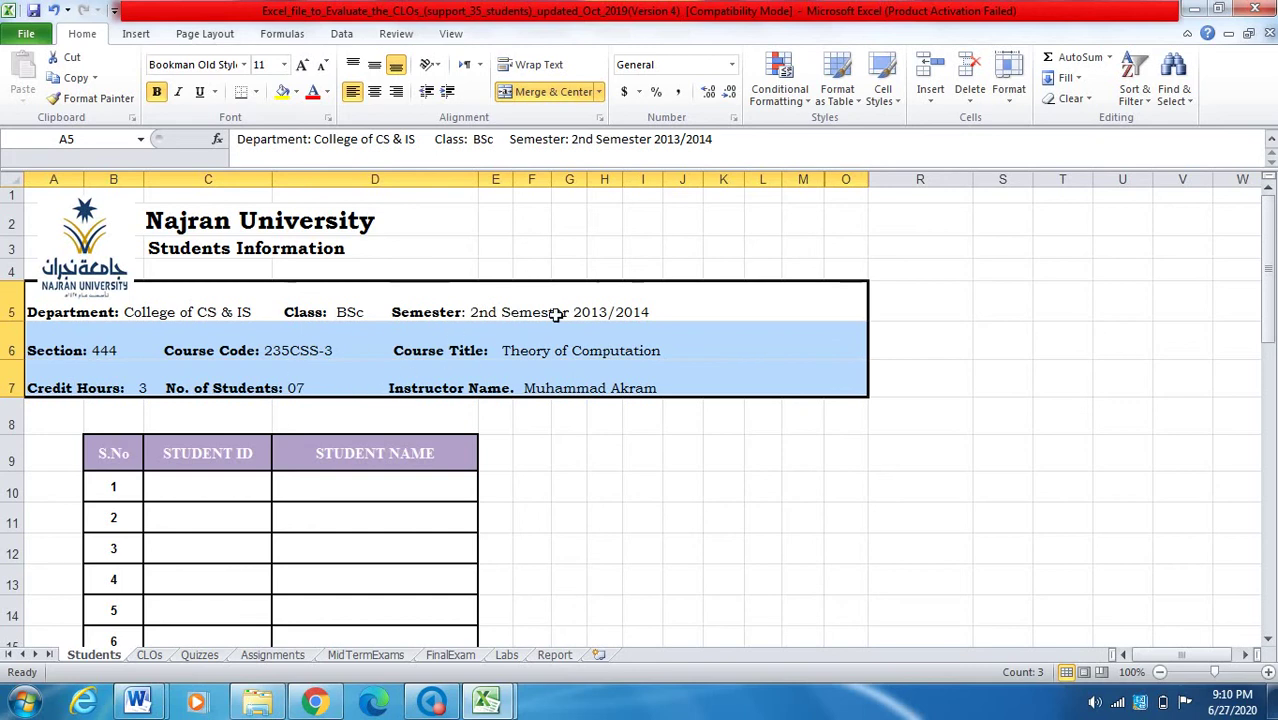
Look through the blank student table on the Students sheet down to its last numbered row
left_click(695, 498)
scroll(673, 493, "down", 1)
scroll(673, 493, "down", 2)
scroll(672, 490, "up", 1)
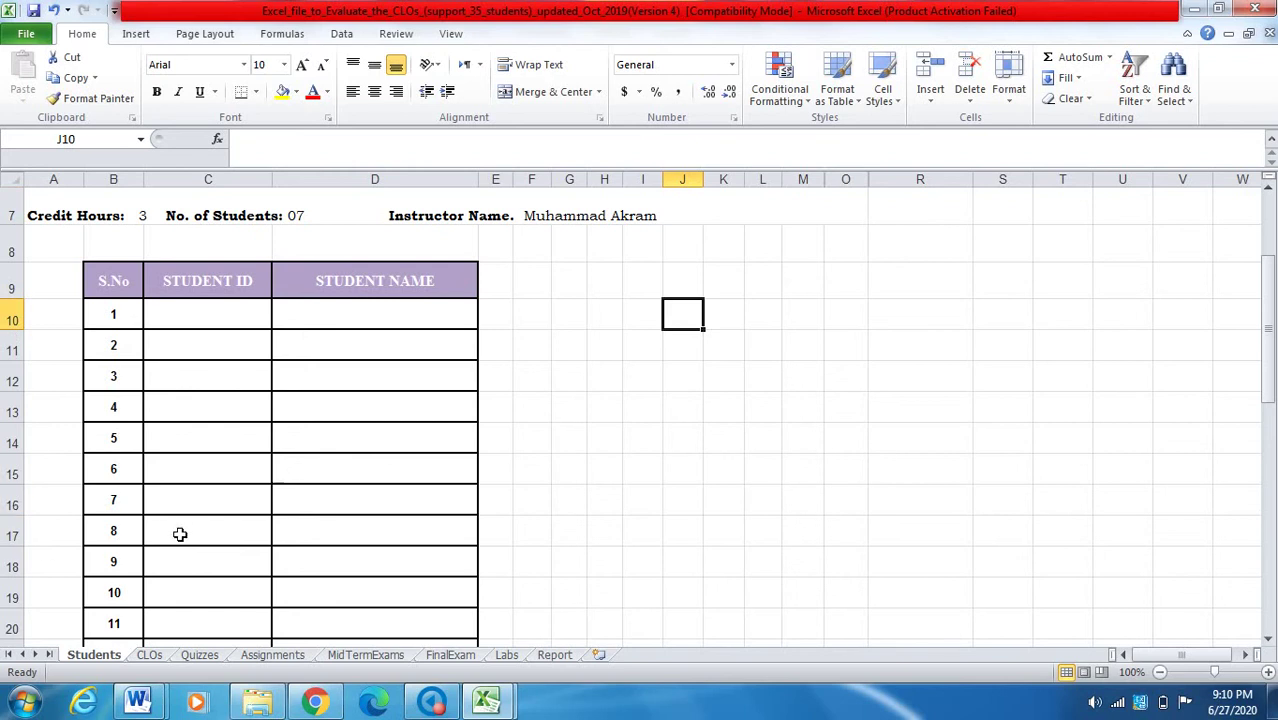
scroll(213, 480, "down", 1)
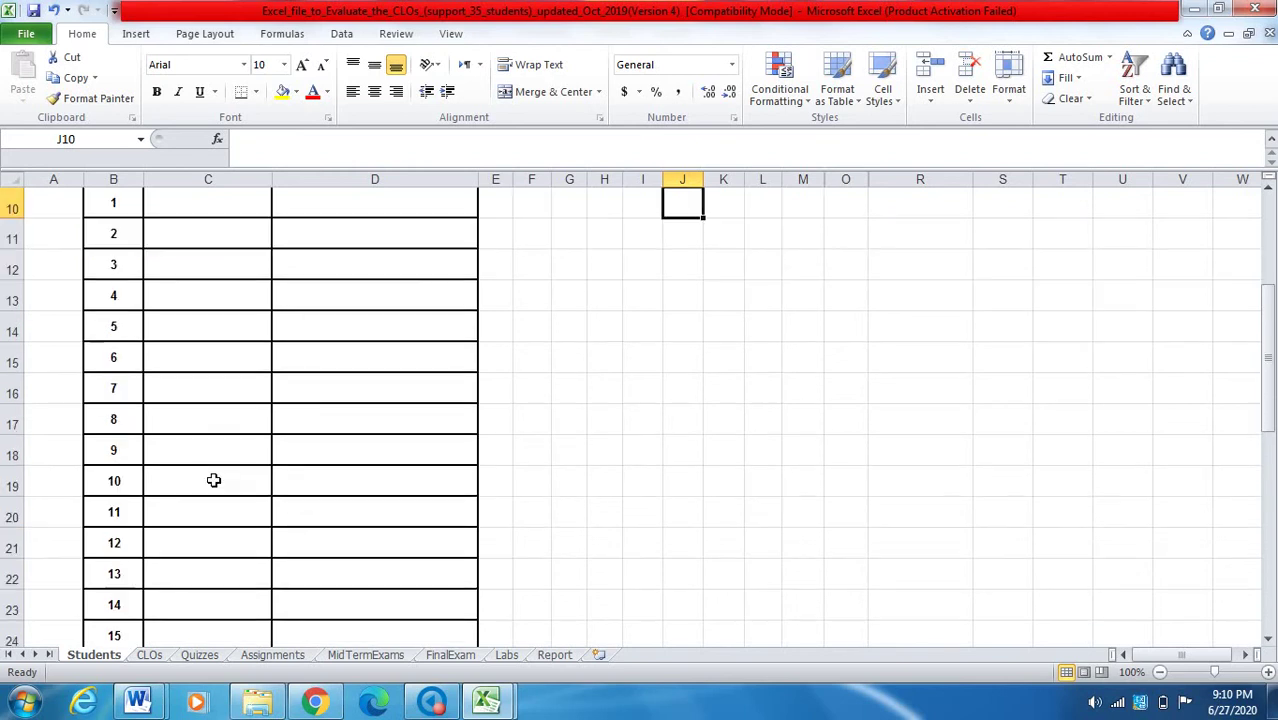
scroll(214, 480, "down", 8)
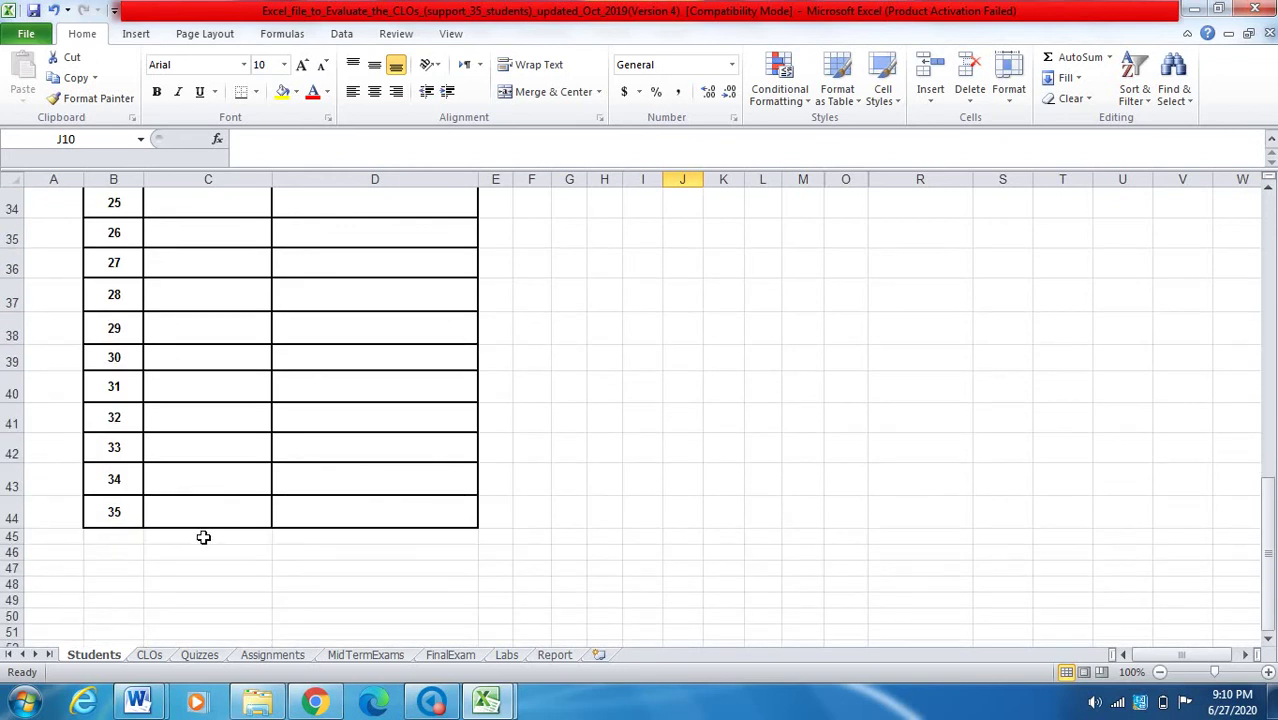
scroll(203, 537, "up", 7)
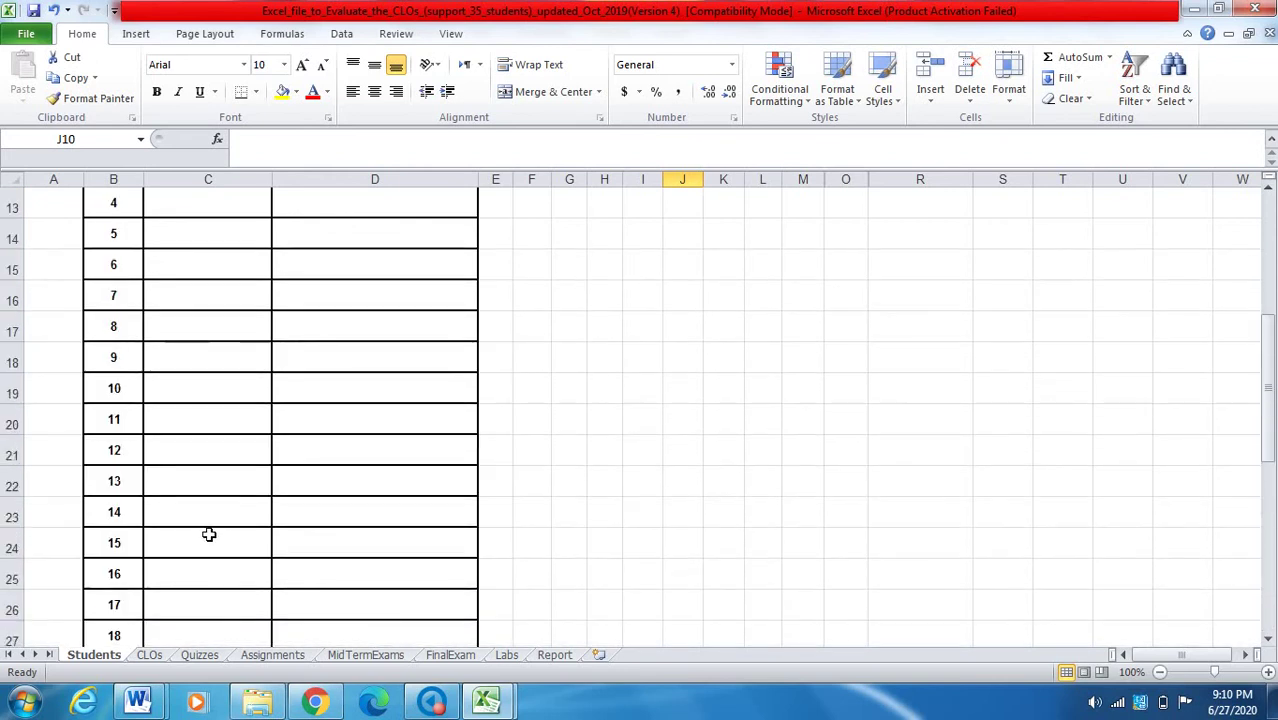
Delete the rows for students 11 to 35 (rows 20 to 44) from the Students sheet
left_click_drag(30, 438, 12, 566)
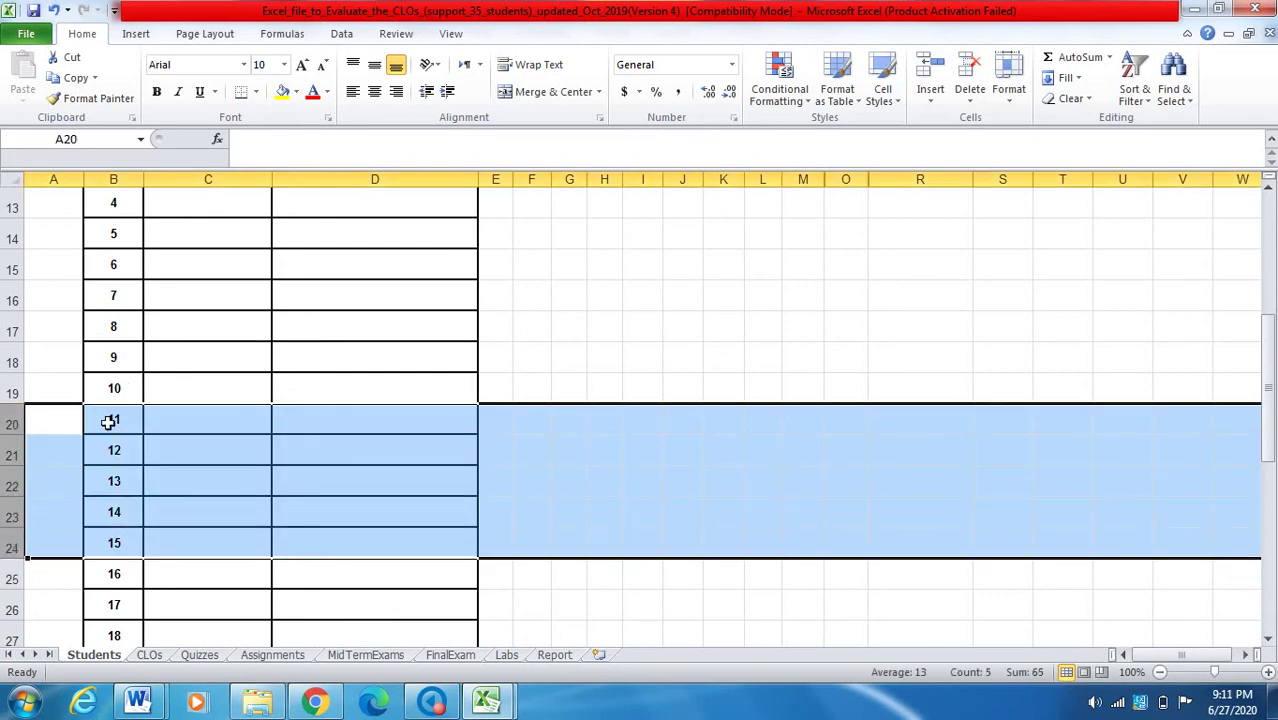
left_click_drag(22, 436, 40, 455)
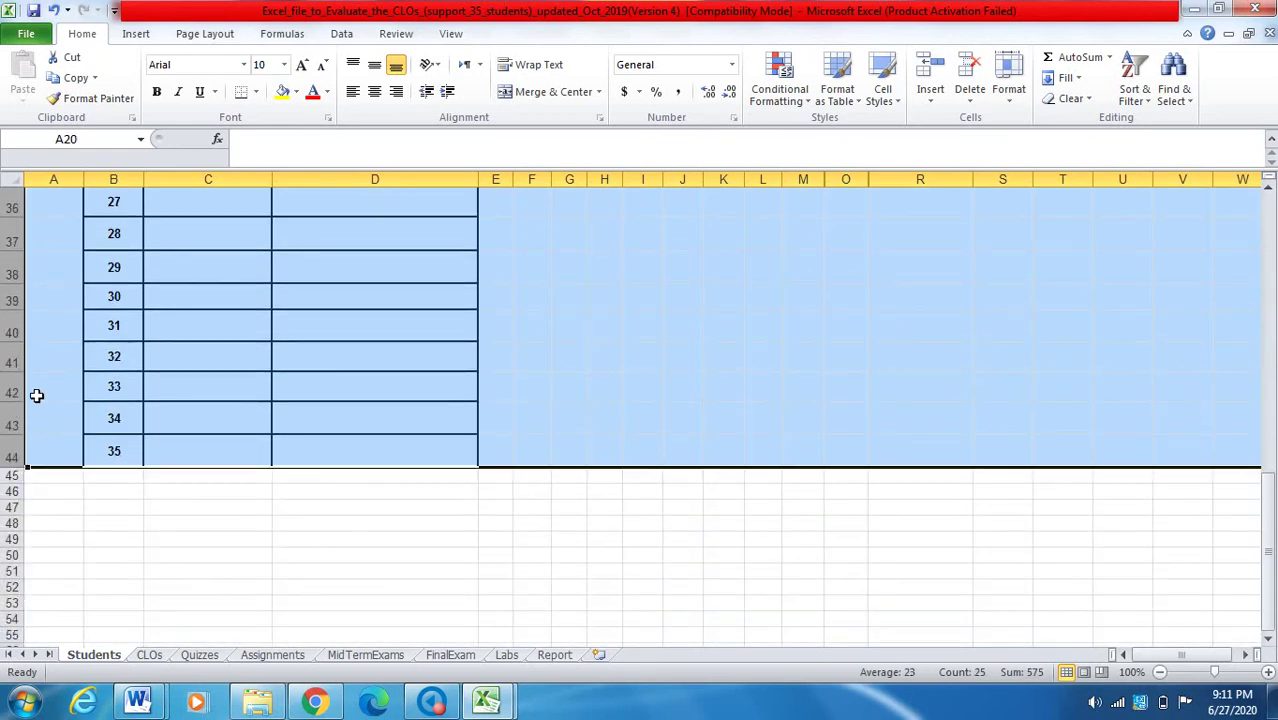
right_click(24, 340)
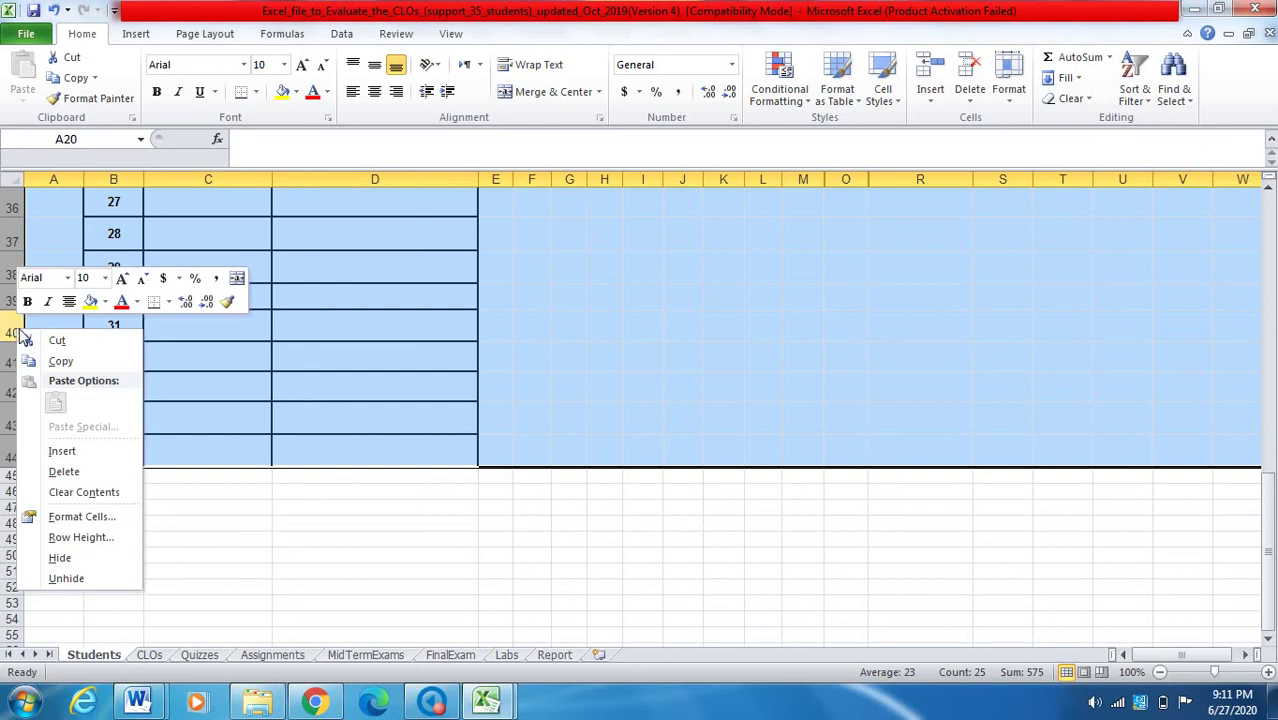
left_click(80, 472)
left_click(238, 428)
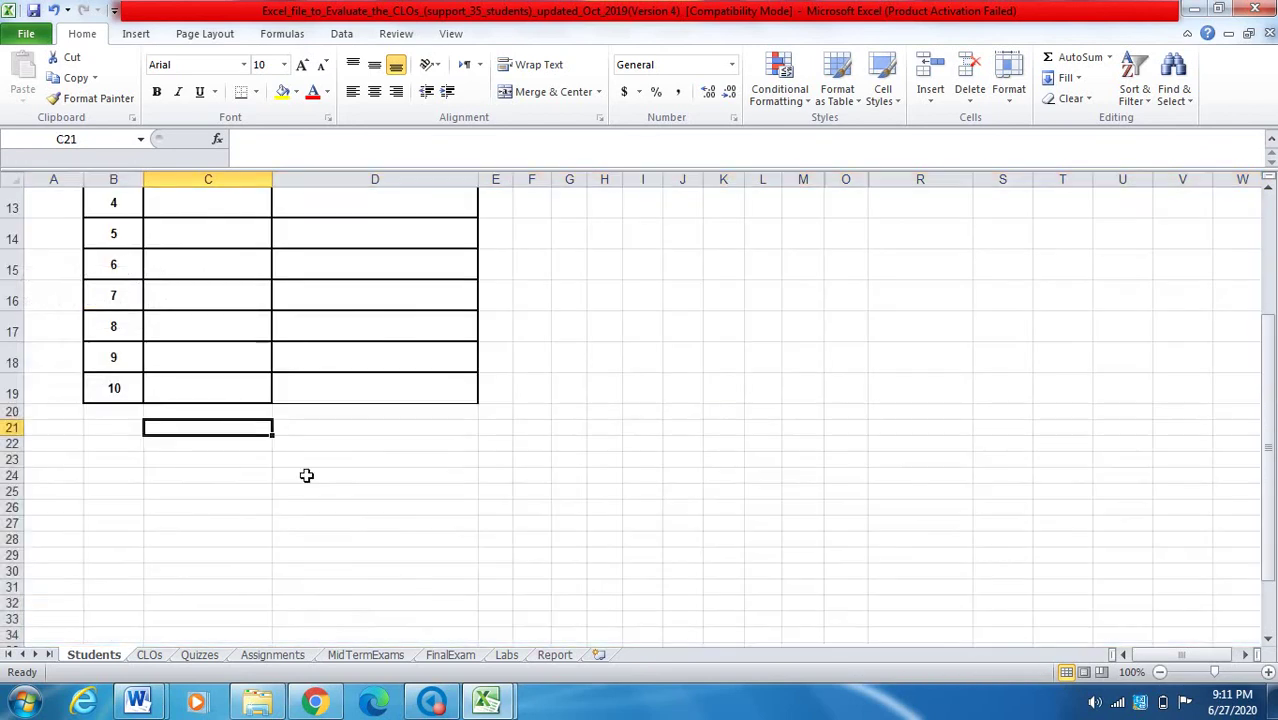
Review the Students sheet from the course header down to student row 10
scroll(312, 476, "up", 5)
scroll(318, 482, "down", 4)
scroll(320, 483, "up", 1)
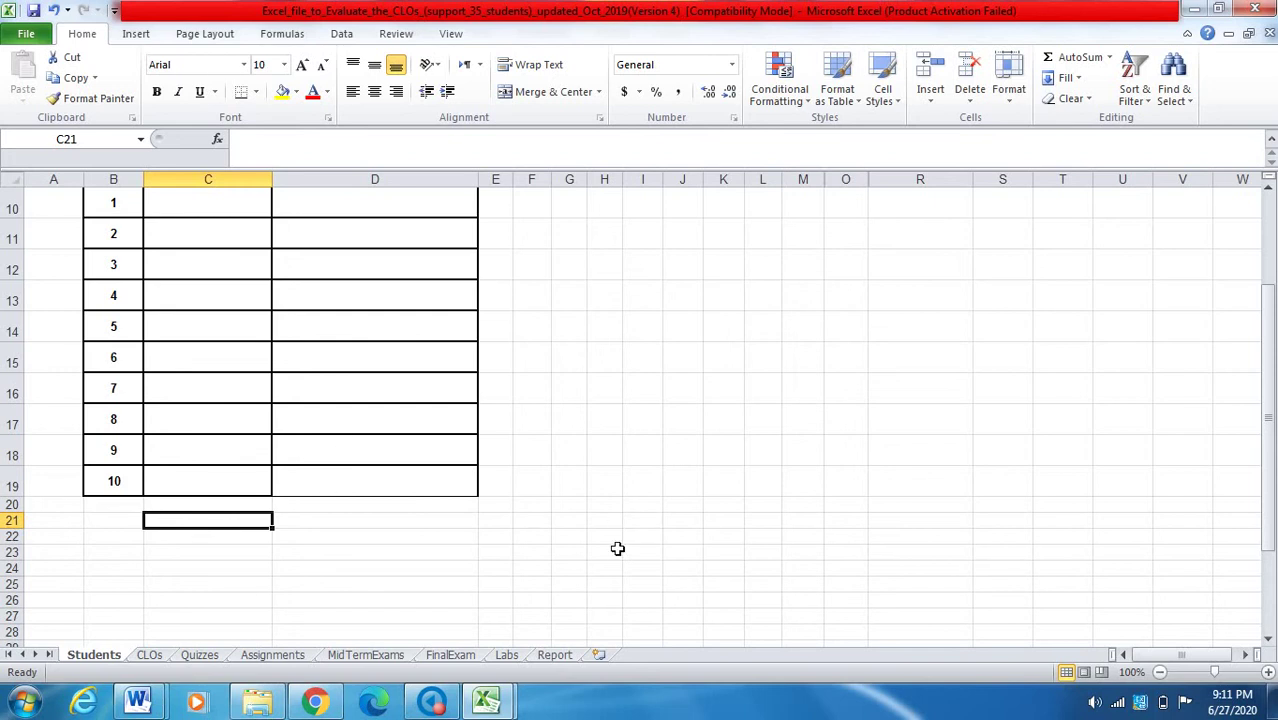
scroll(590, 559, "up", 3)
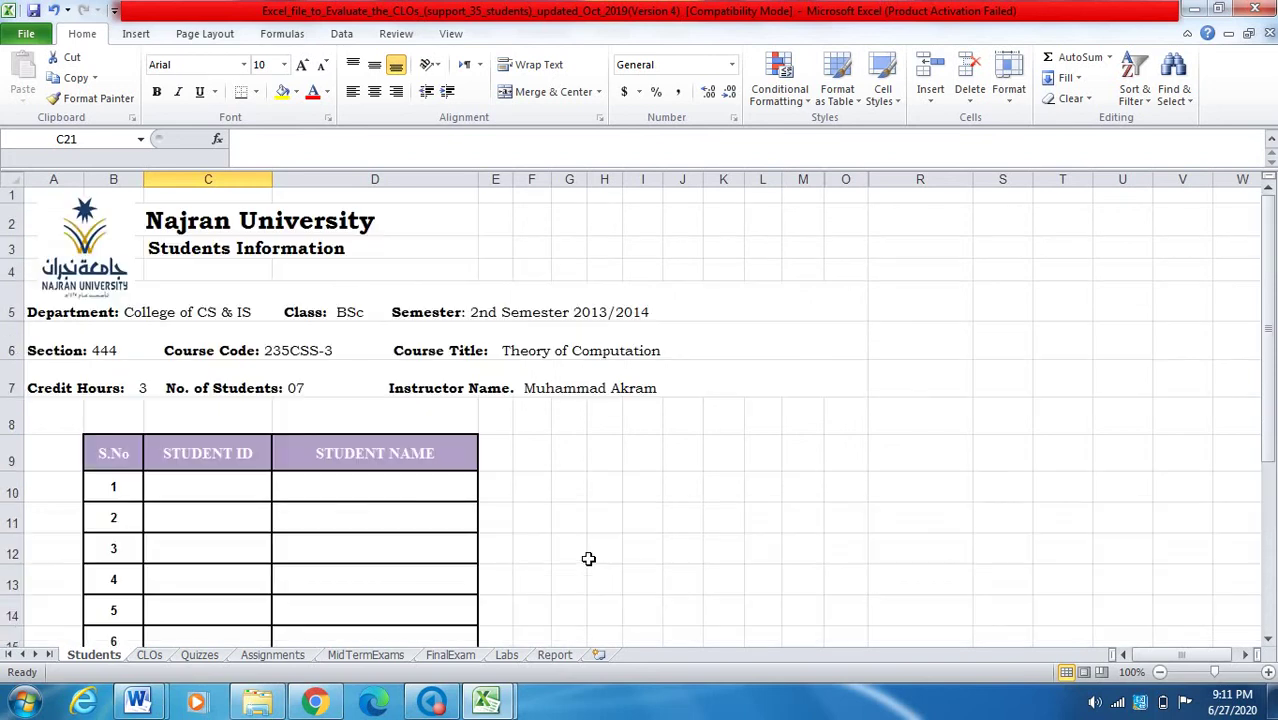
scroll(592, 558, "down", 2)
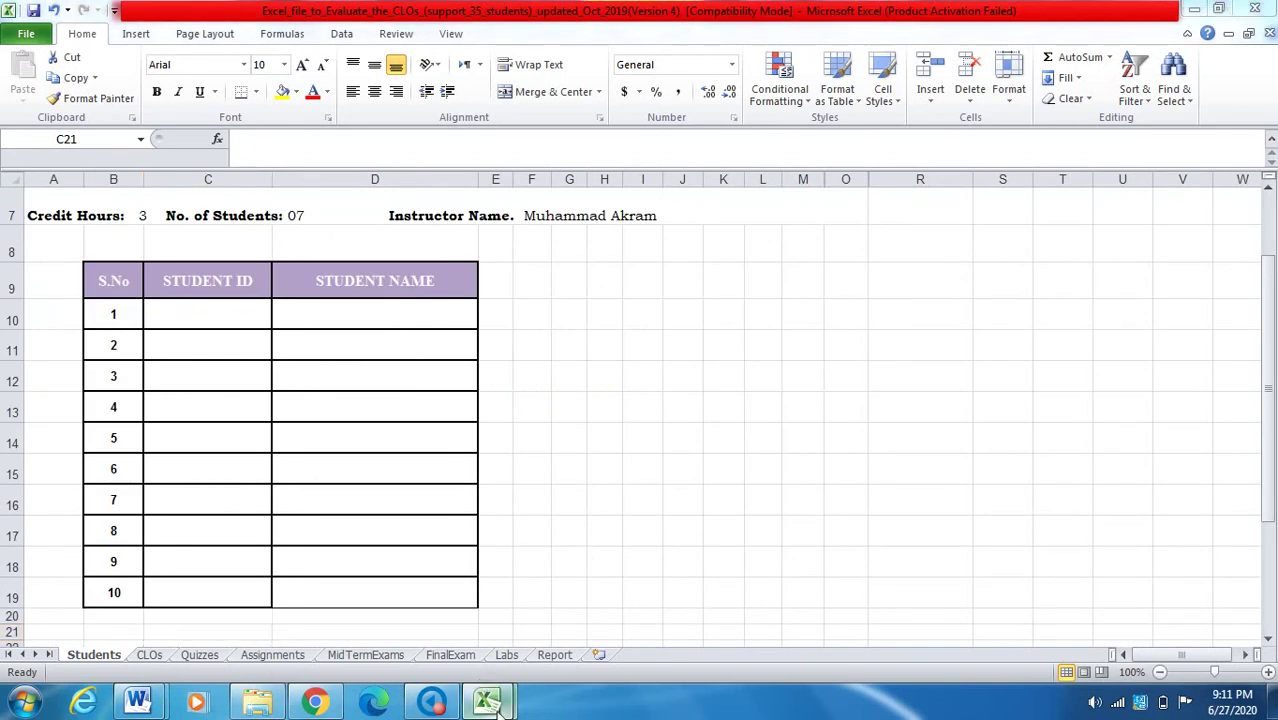
Switch to the SAMPLE [CLO Acheivement] workbook, view its completed student list, and open the Quizzes sheet
mouse_move(497, 708)
left_click(540, 540)
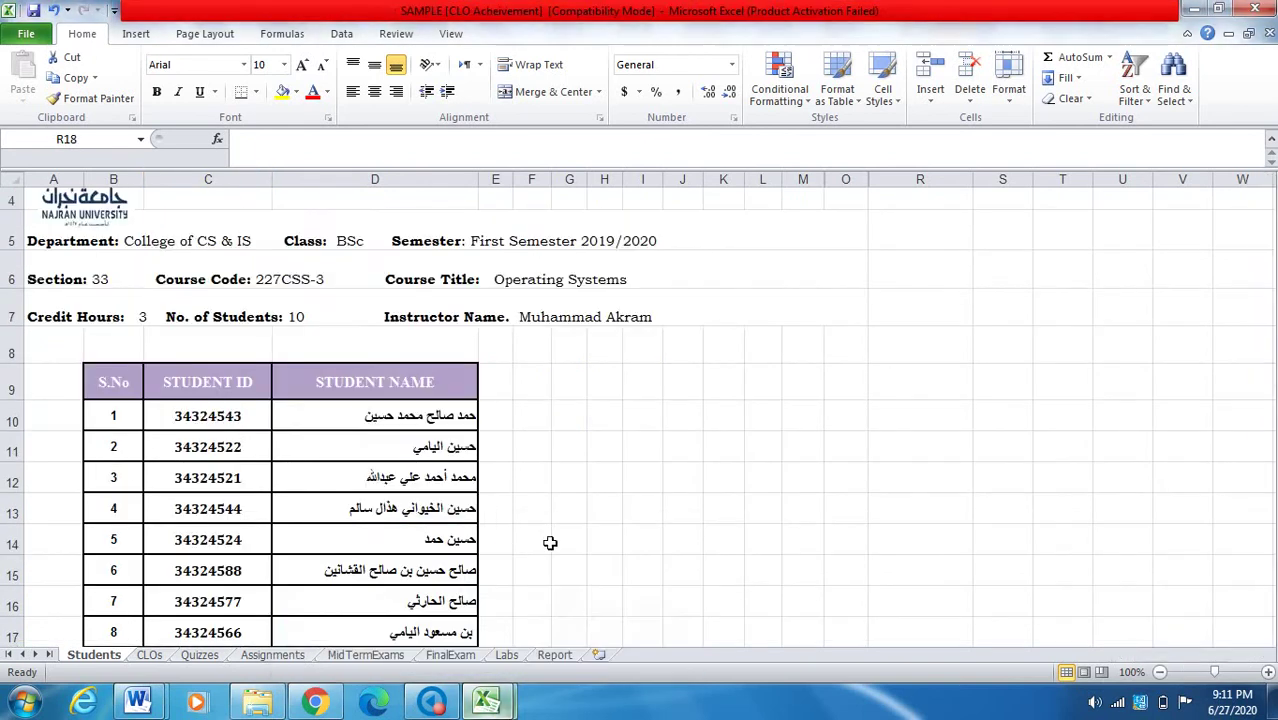
scroll(341, 491, "down", 1)
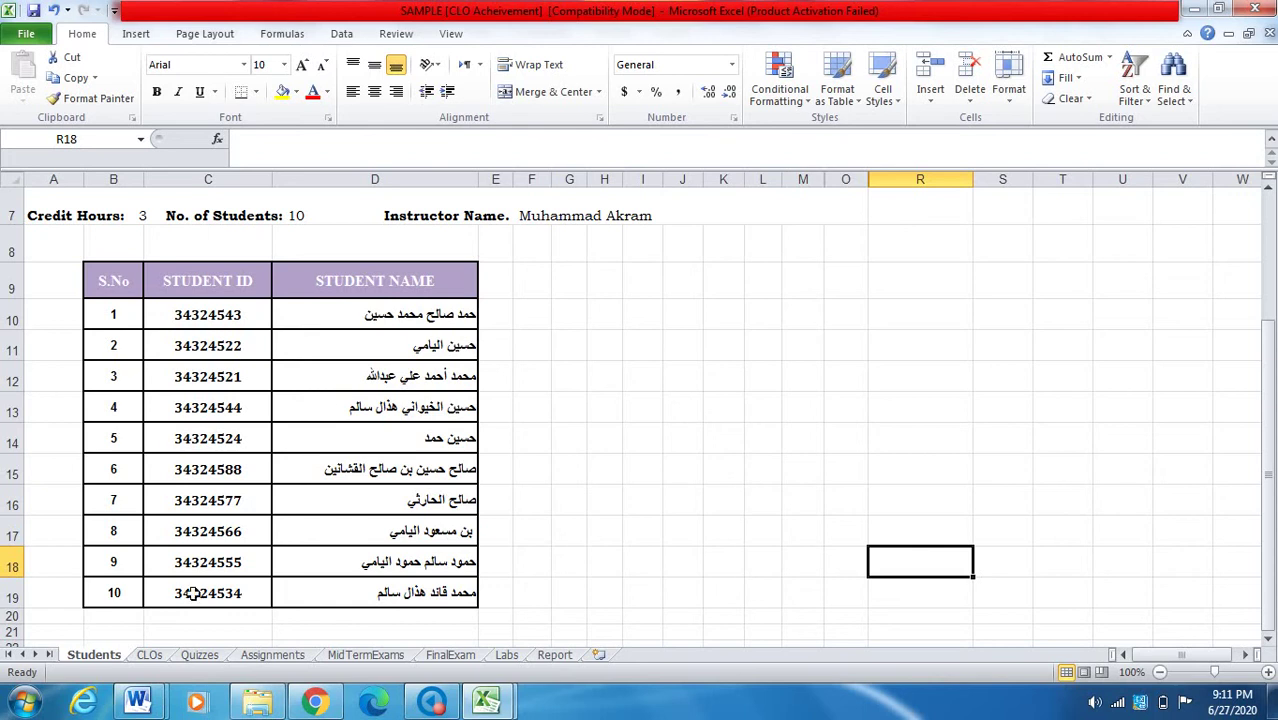
left_click(200, 655)
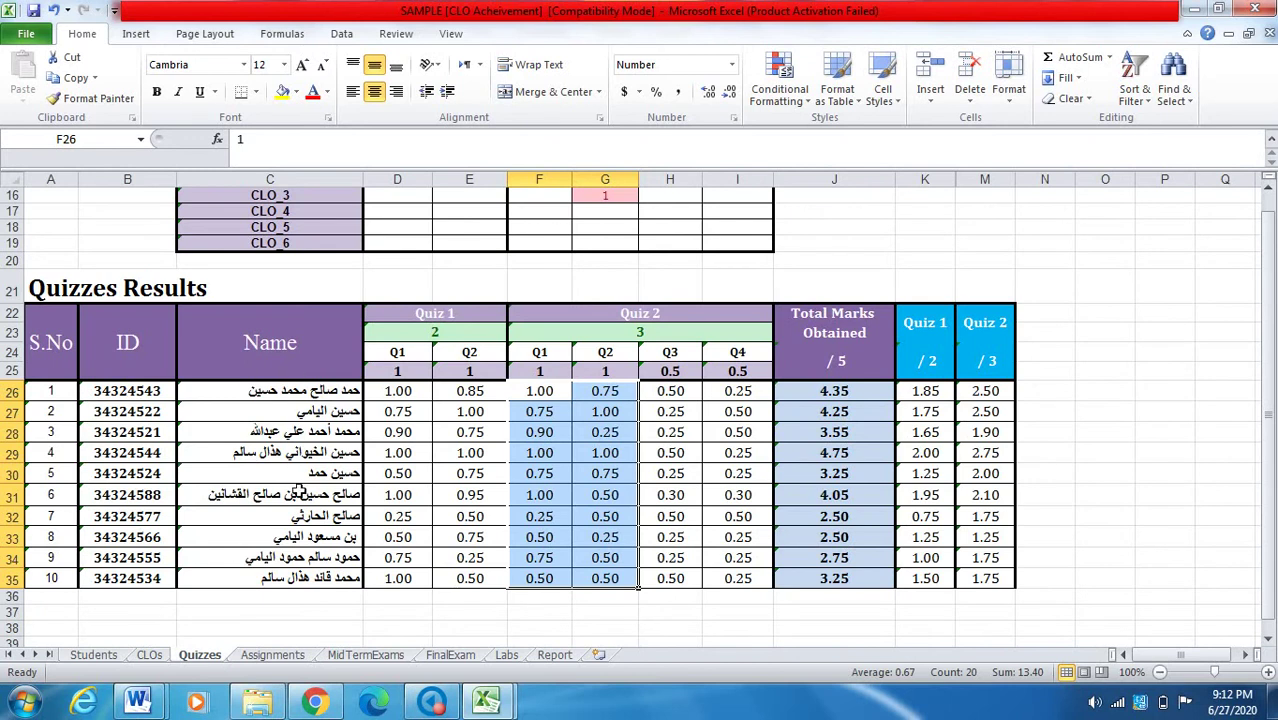
View the Assignments weight matrix and results in the sample workbook, and return to its Students sheet
left_click(268, 655)
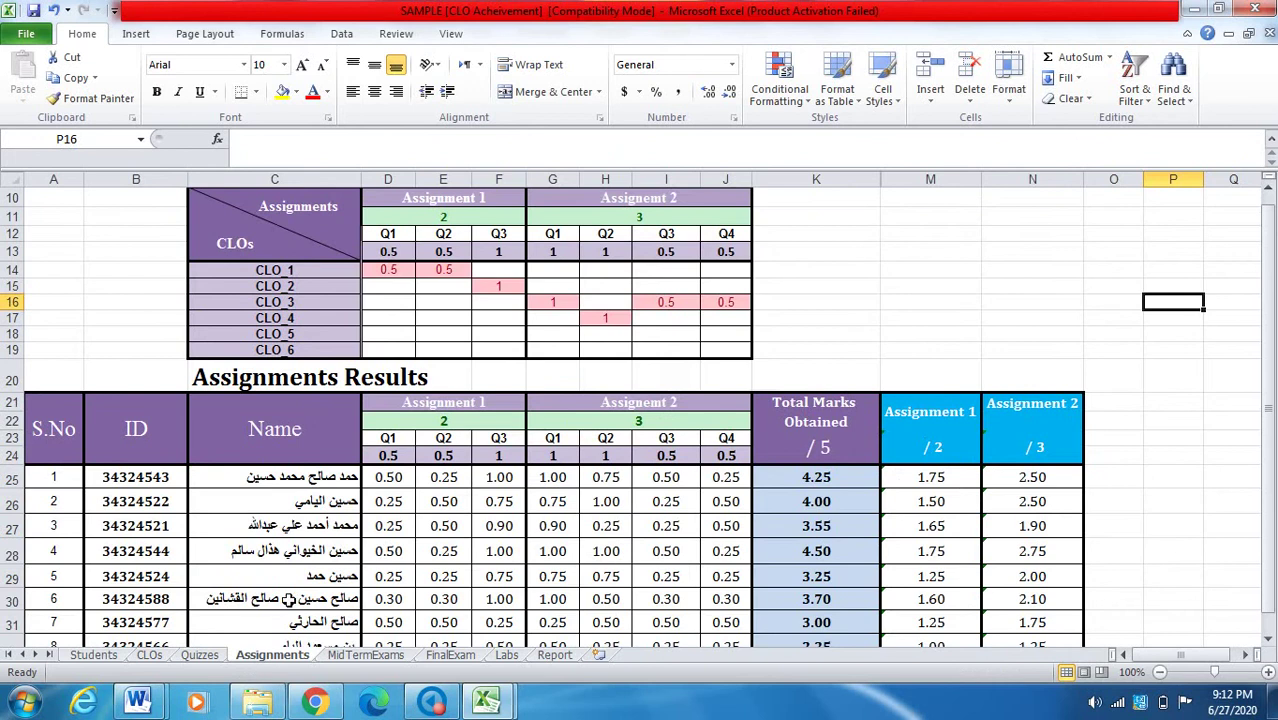
scroll(312, 548, "down", 2)
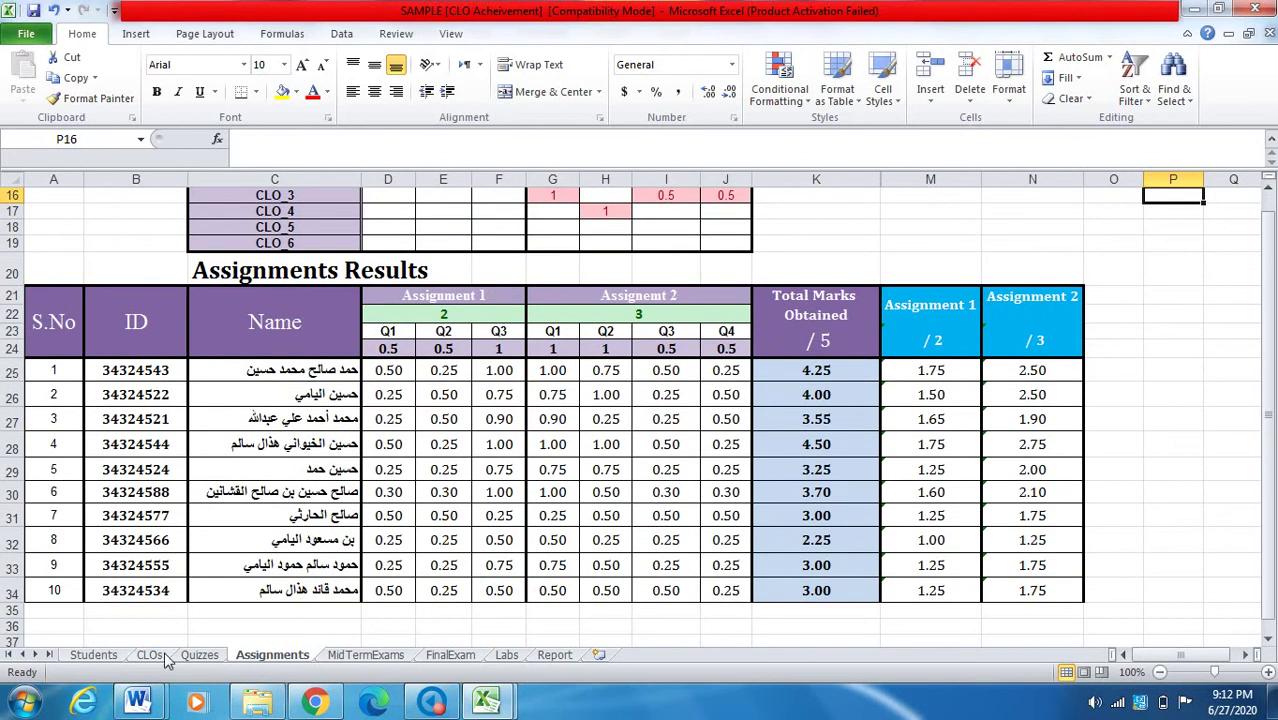
left_click(92, 655)
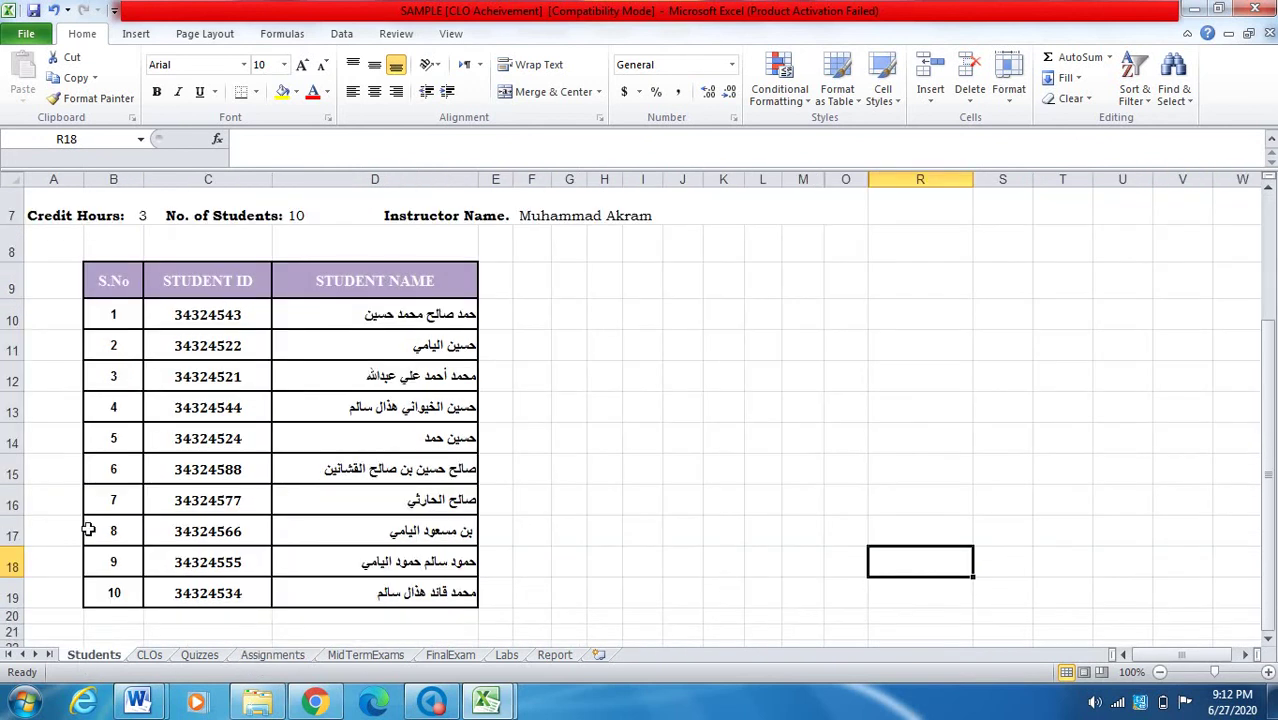
Switch back to the Excel_file_to_Evaluate_the_CLOs workbook and look over the blank student table on the Students sheet
mouse_move(490, 710)
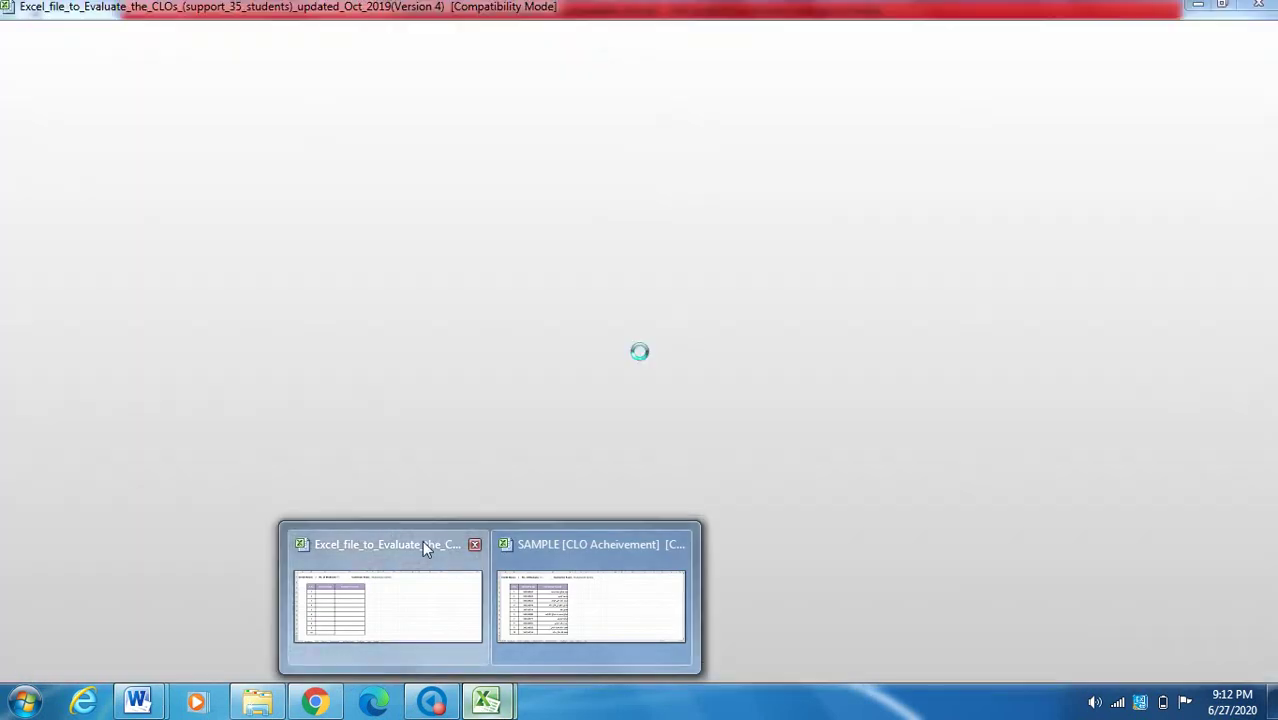
left_click(424, 548)
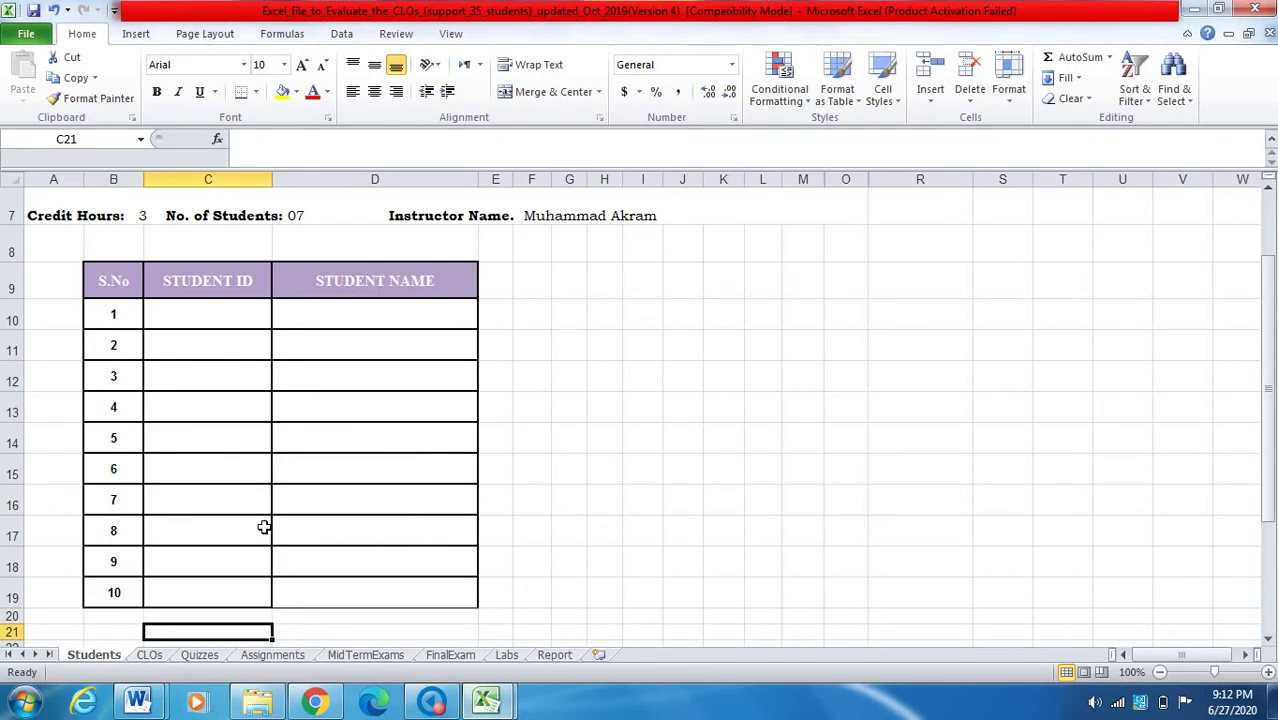
scroll(263, 527, "up", 2)
scroll(263, 527, "down", 3)
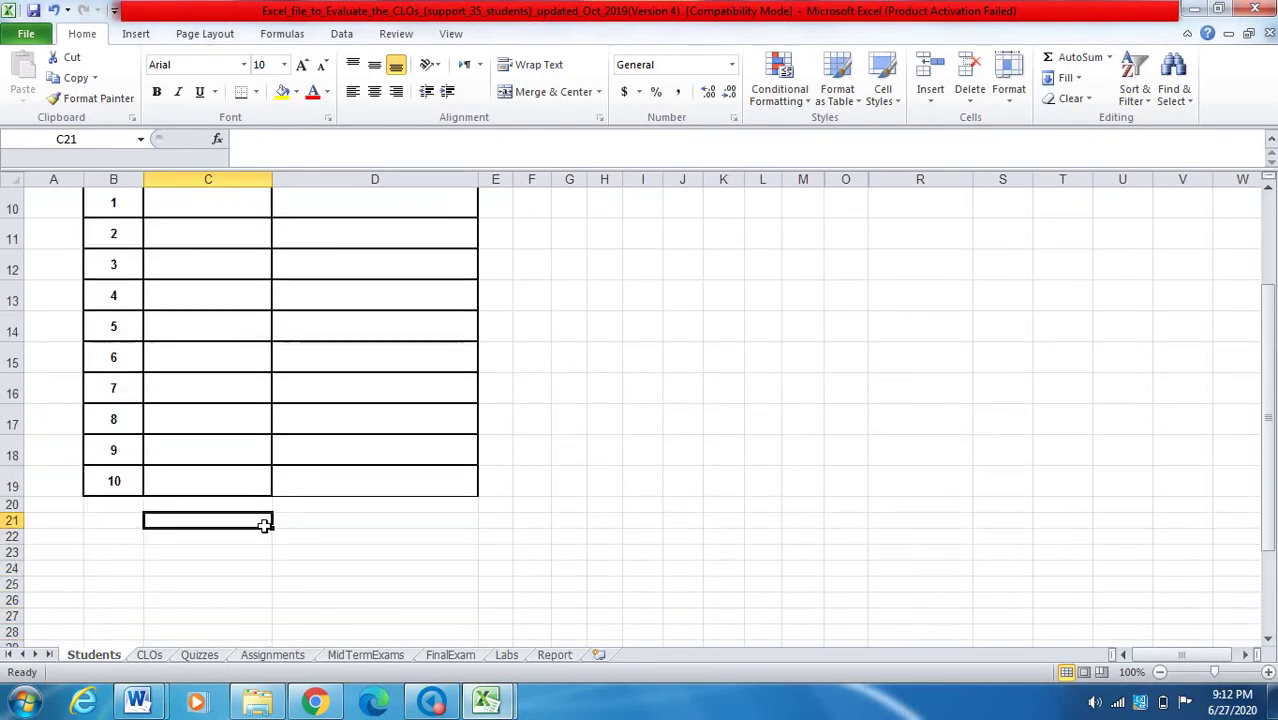
Delete the rows for CLO_7 to CLO_10 (rows 16 to 19) from the CLOs sheet
left_click(150, 655)
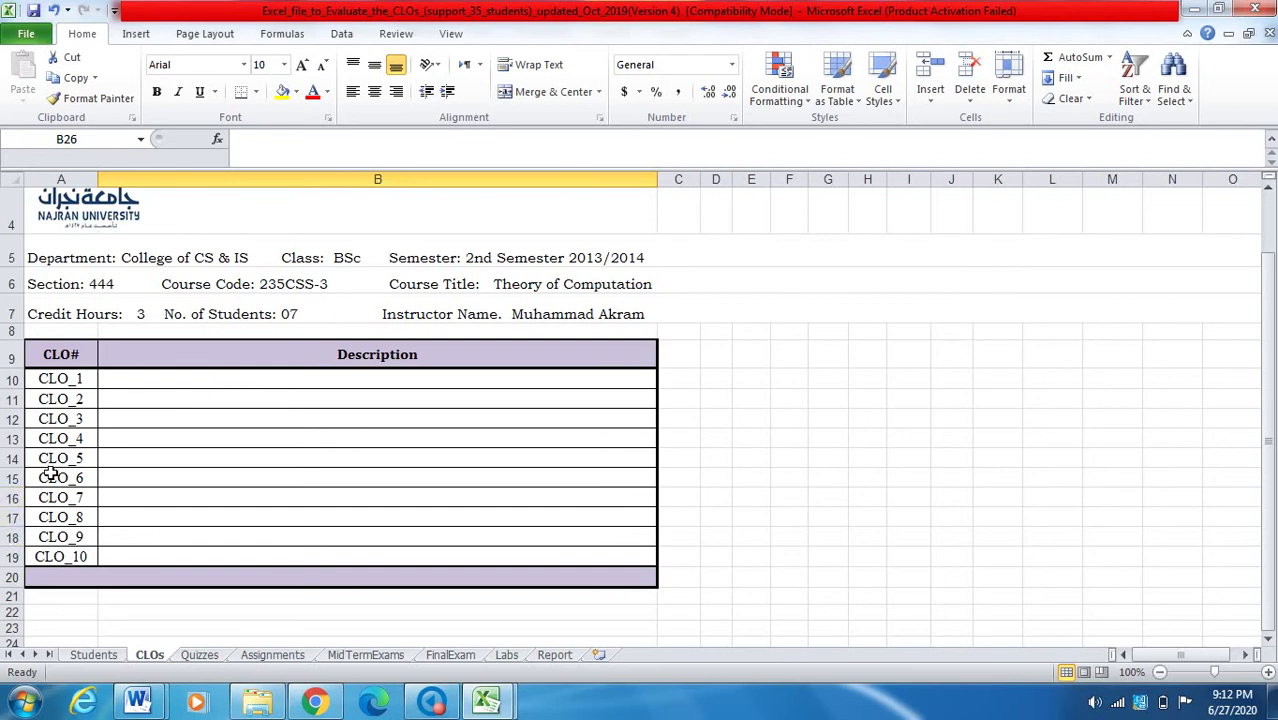
left_click_drag(18, 500, 34, 567)
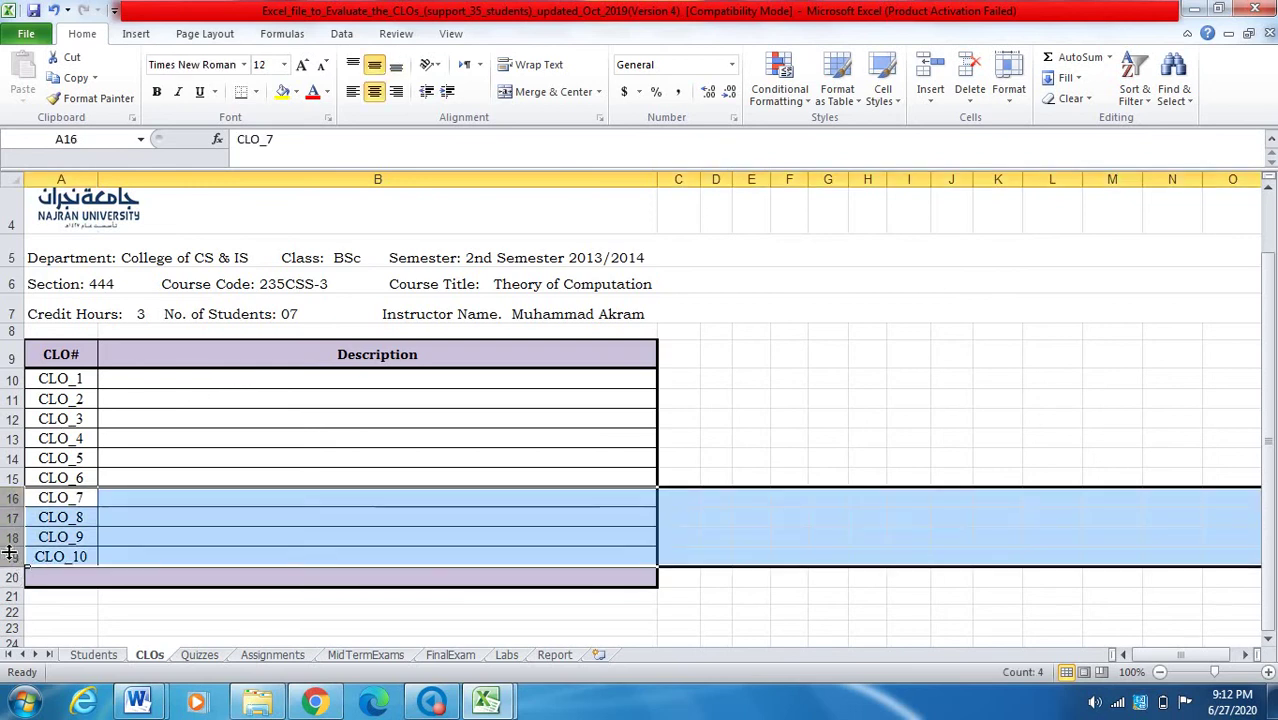
right_click(22, 548)
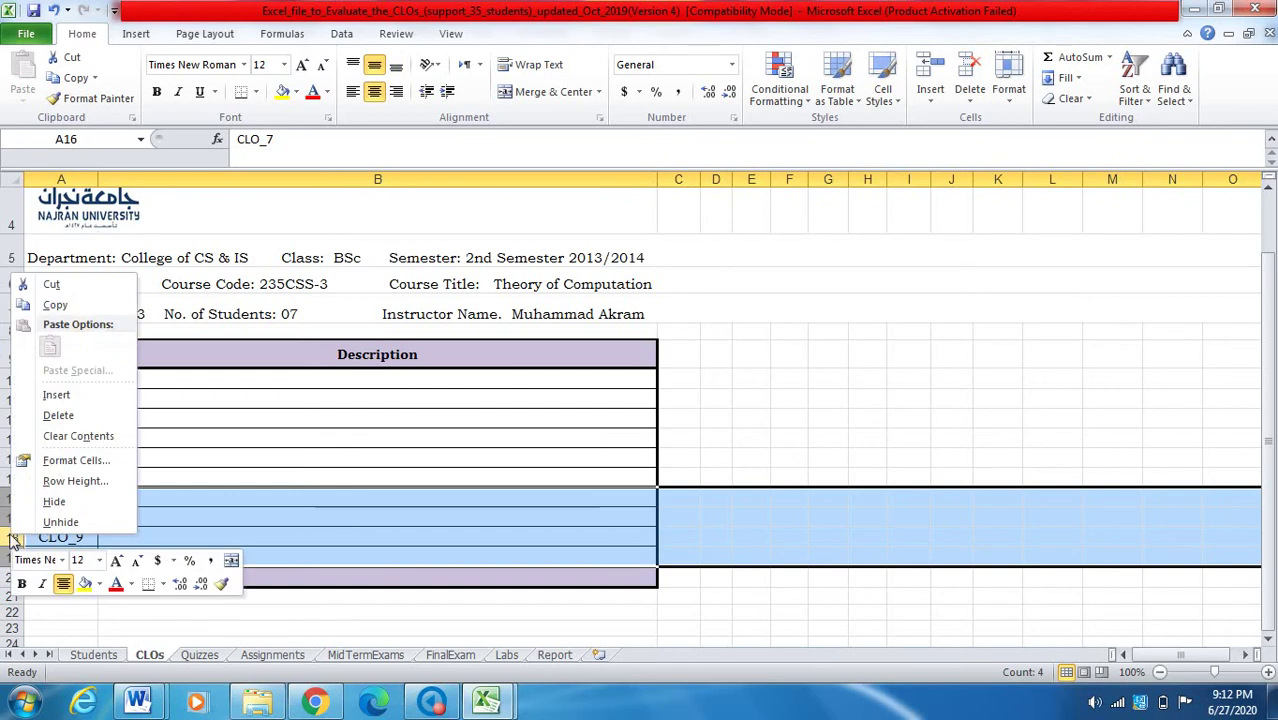
left_click(91, 414)
Enter placeholder descriptions on the CLOs sheet: "dfsdfsdf" for CLO_1 and CLO_2, and "sdfd" for CLO_4
left_click(145, 378)
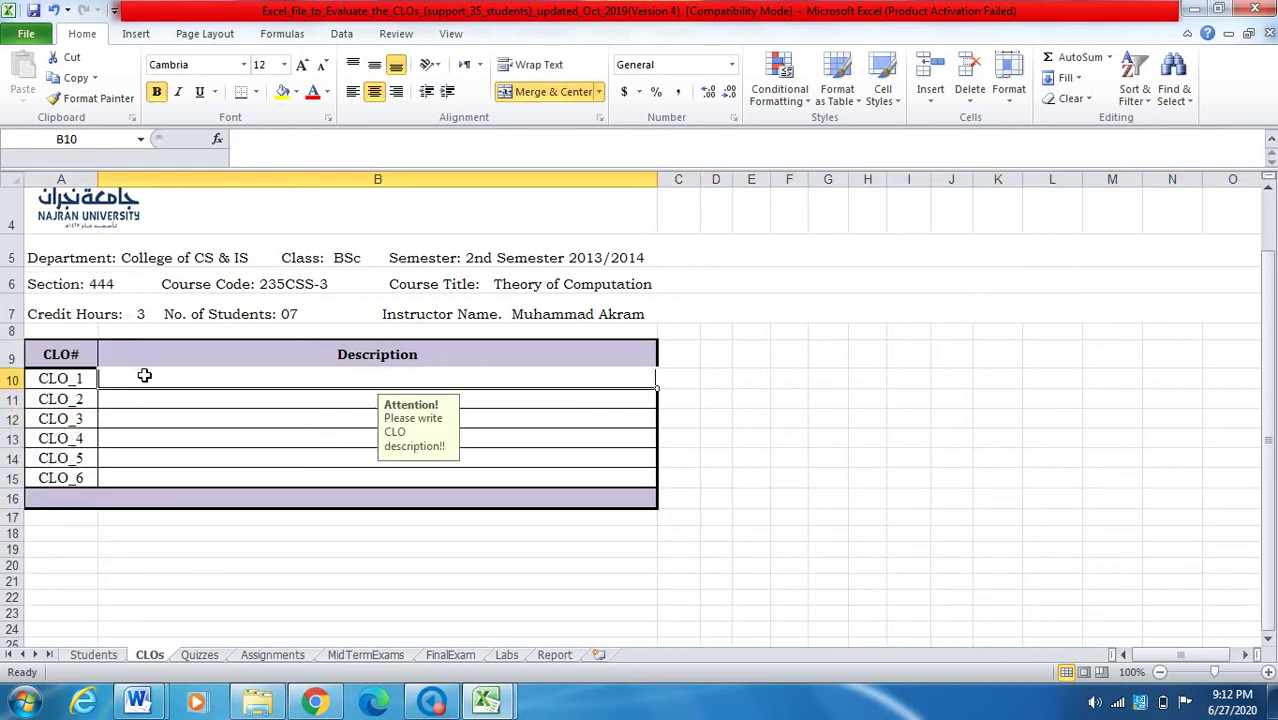
type("dfsdfsdf")
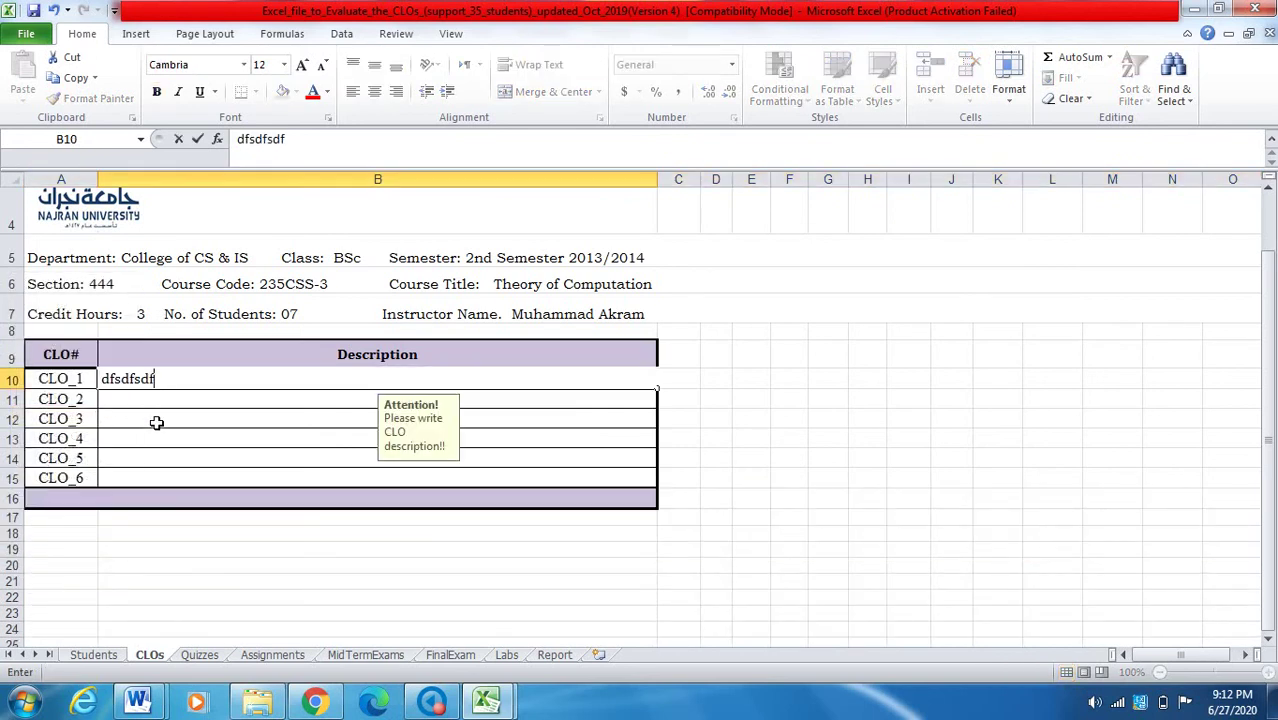
left_click(159, 411)
type("dfsdfsdf")
left_click(143, 440)
type("sdfd")
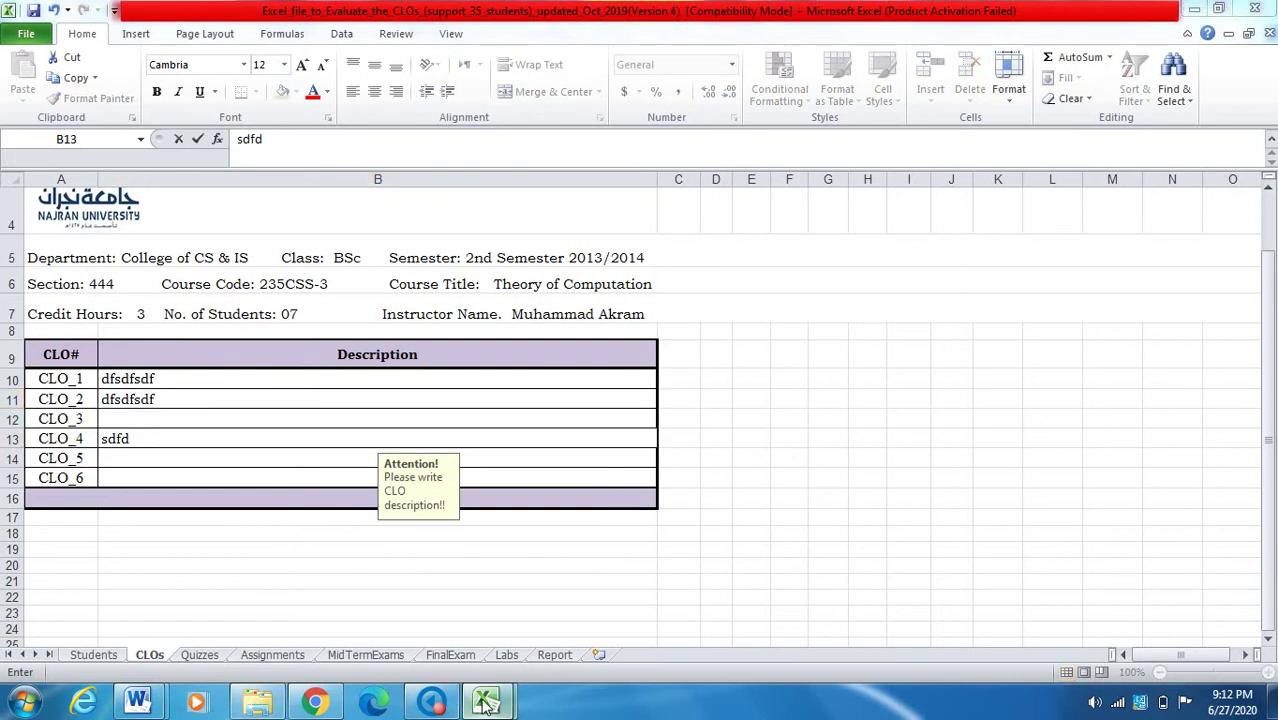
Switch to the SAMPLE [CLO Acheivement] workbook and view the completed descriptions on its CLOs sheet
mouse_move(486, 703)
left_click(508, 620)
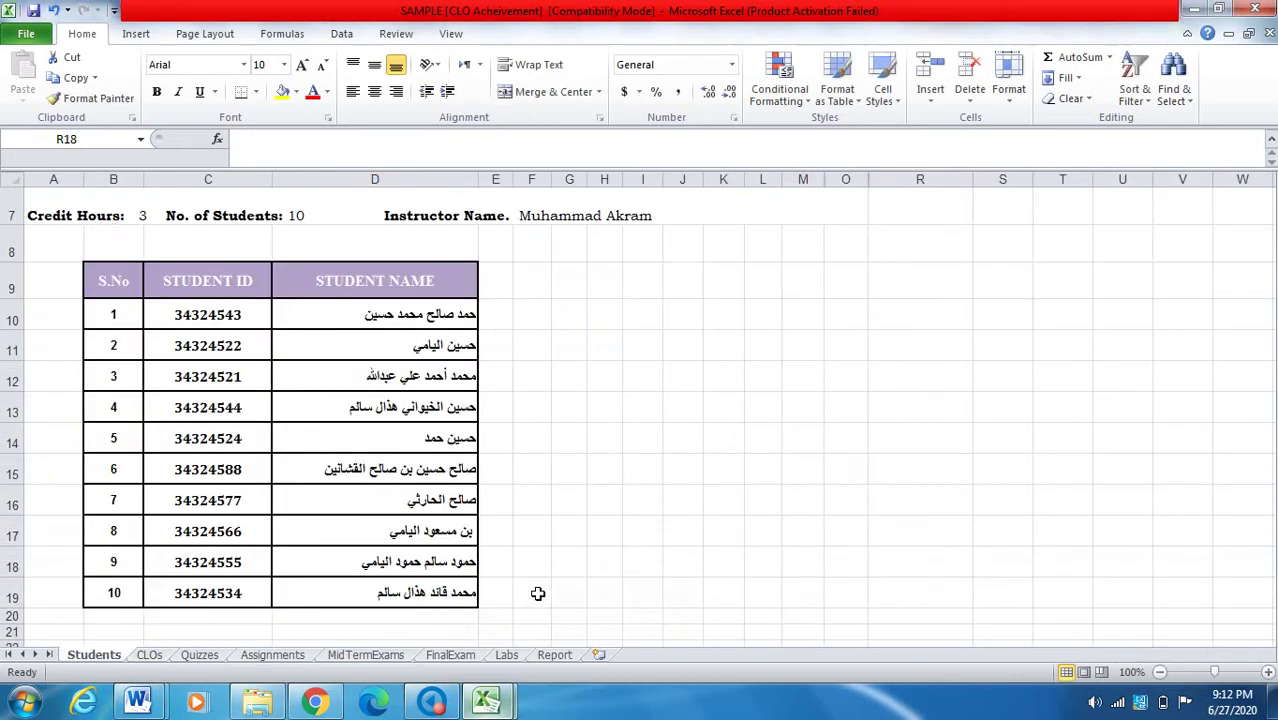
left_click(148, 655)
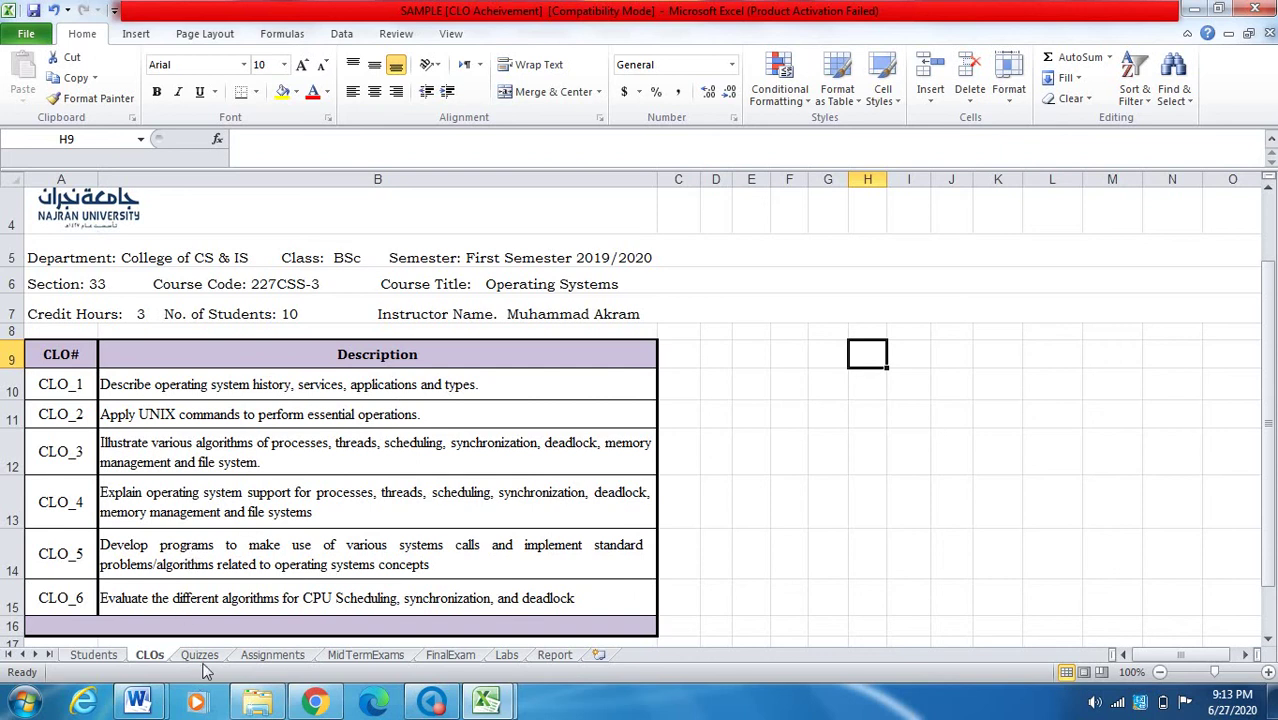
Return to the evaluation workbook and look over the course header and CLO weight matrix on its Quizzes sheet
left_click(487, 704)
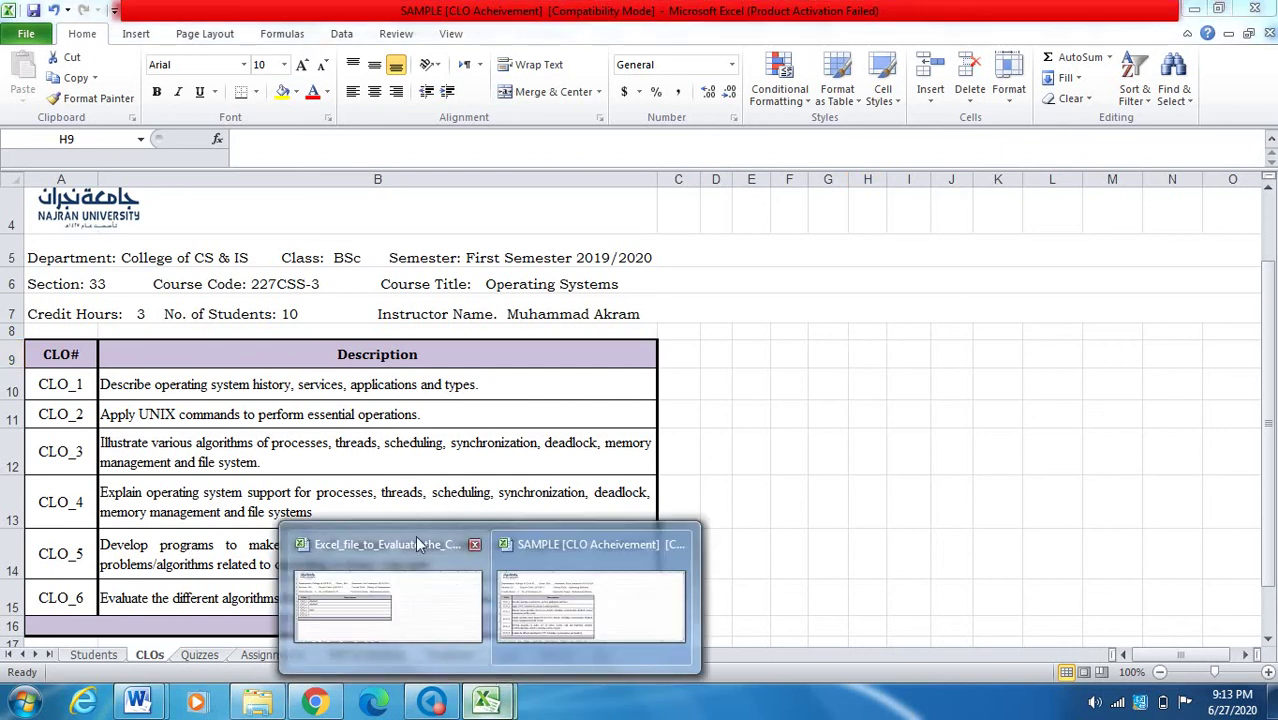
left_click(460, 548)
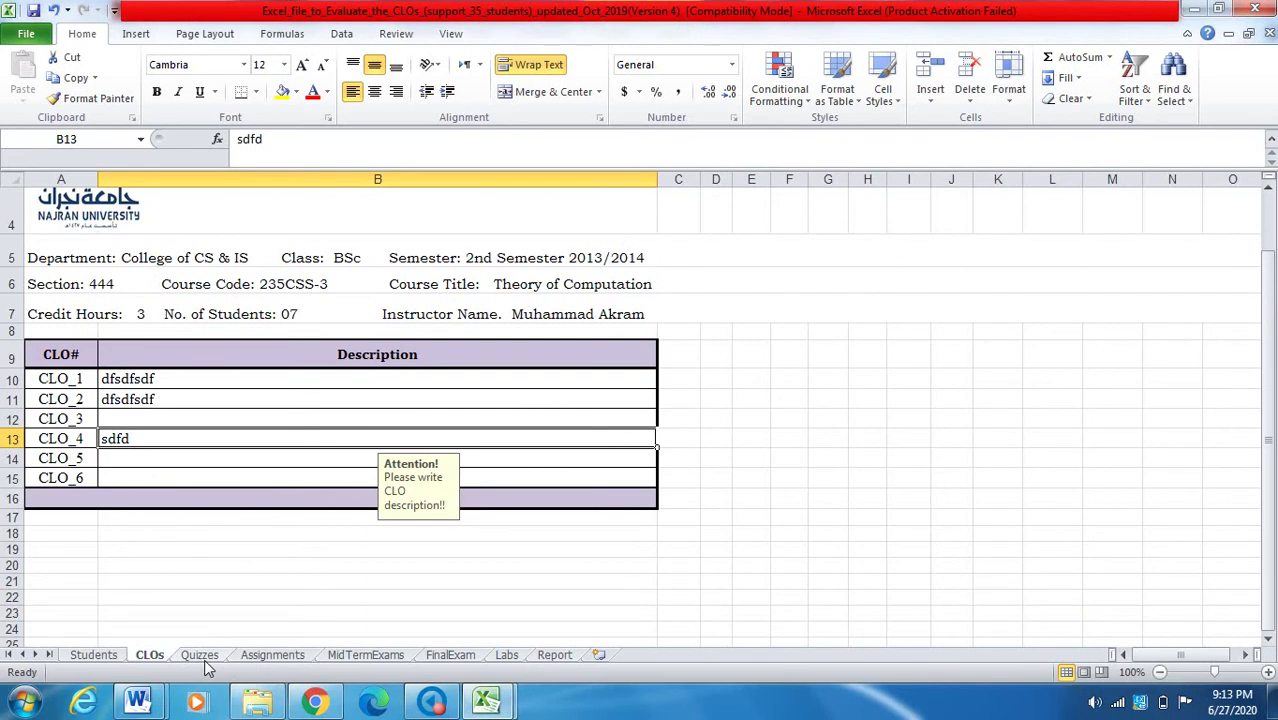
left_click(200, 656)
scroll(345, 445, "up", 15)
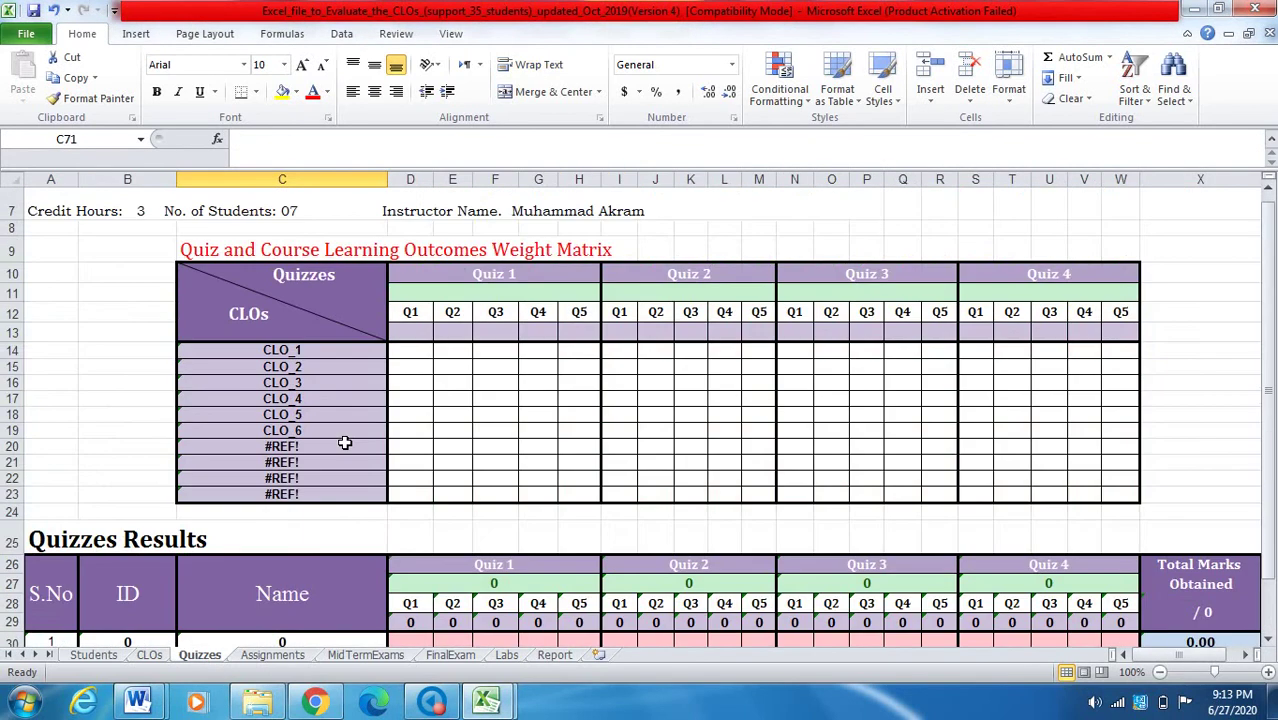
scroll(370, 358, "up", 3)
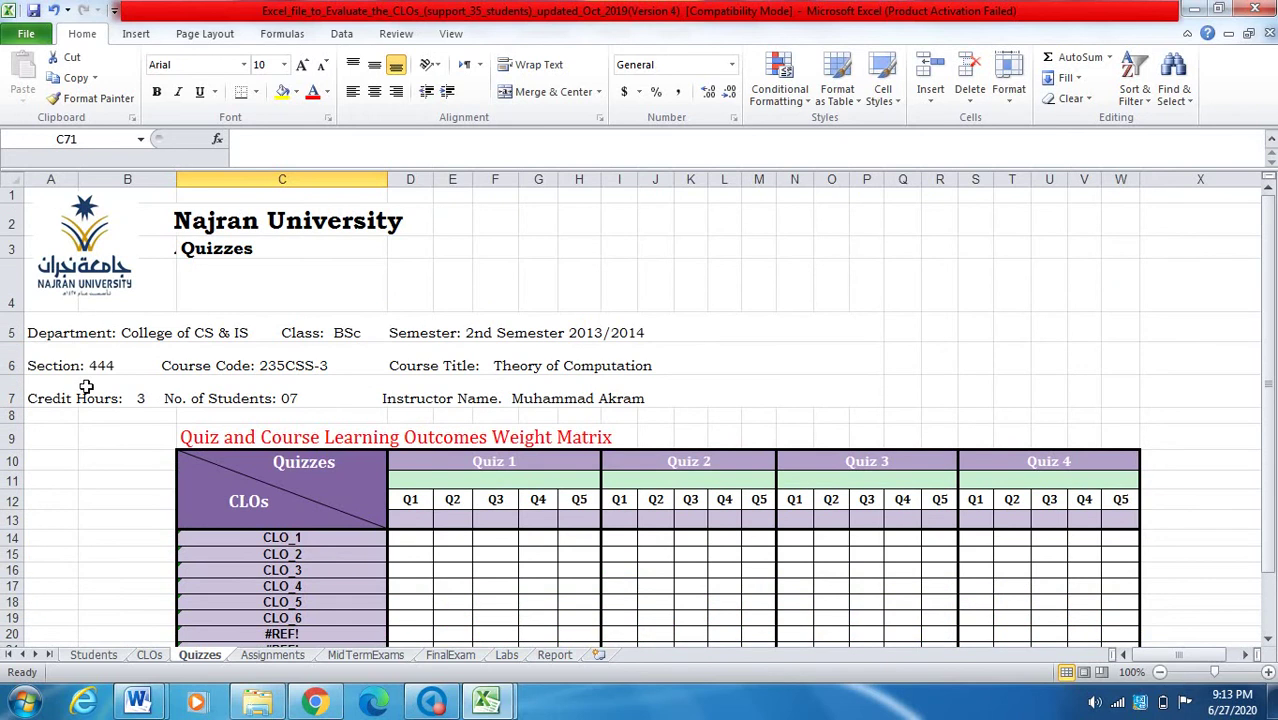
scroll(201, 358, "down", 2)
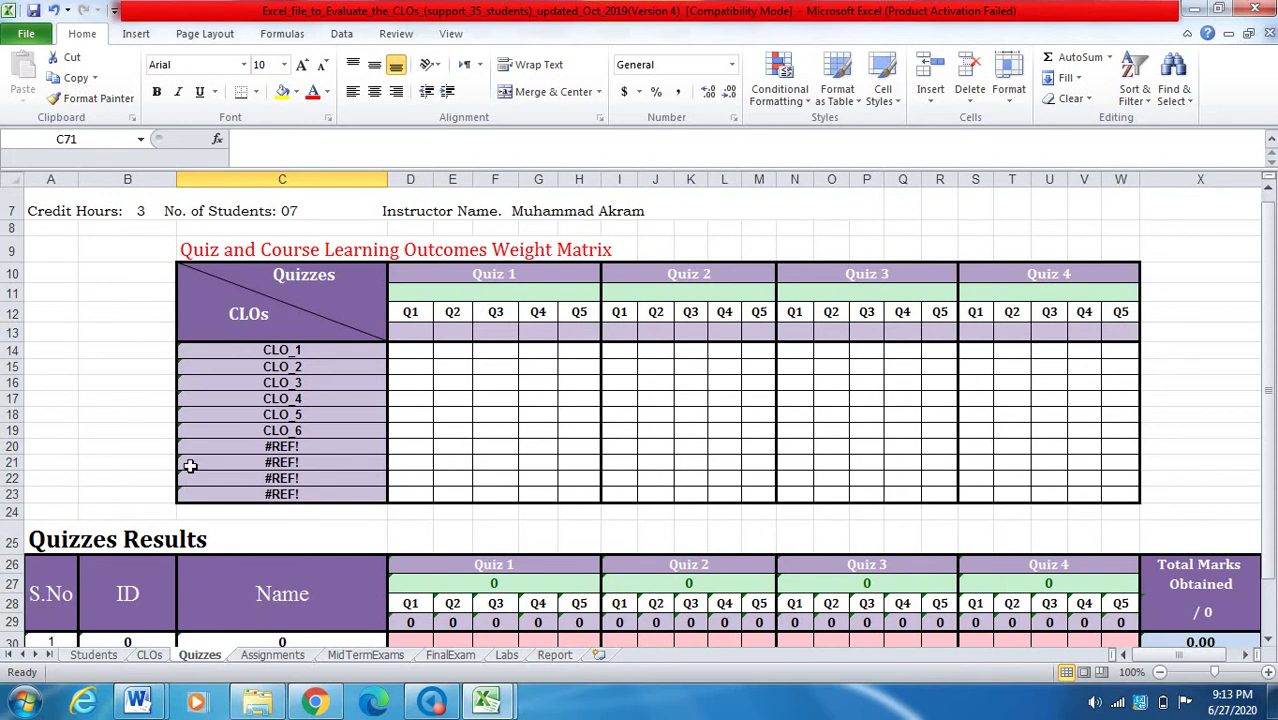
Inspect the formulas behind the CLO_1, CLO_2 and CLO_3 labels in the quiz weight matrix
left_click(311, 353)
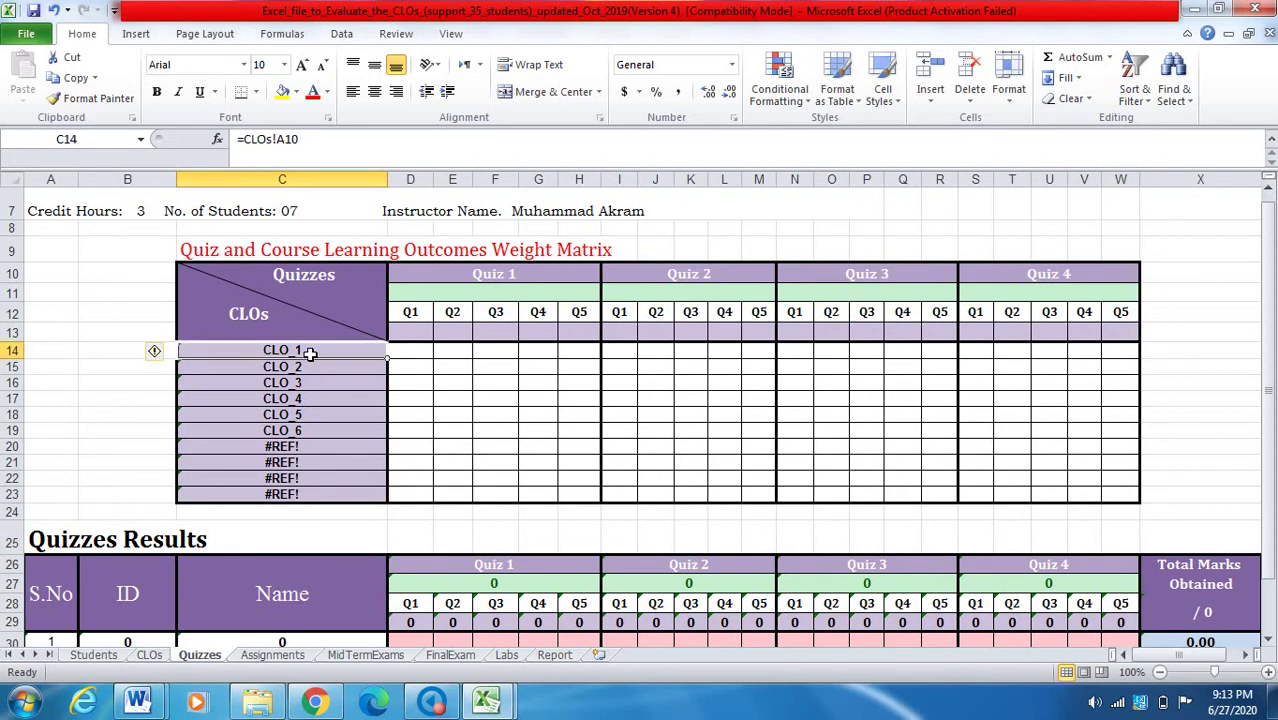
left_click(305, 368)
left_click(307, 384)
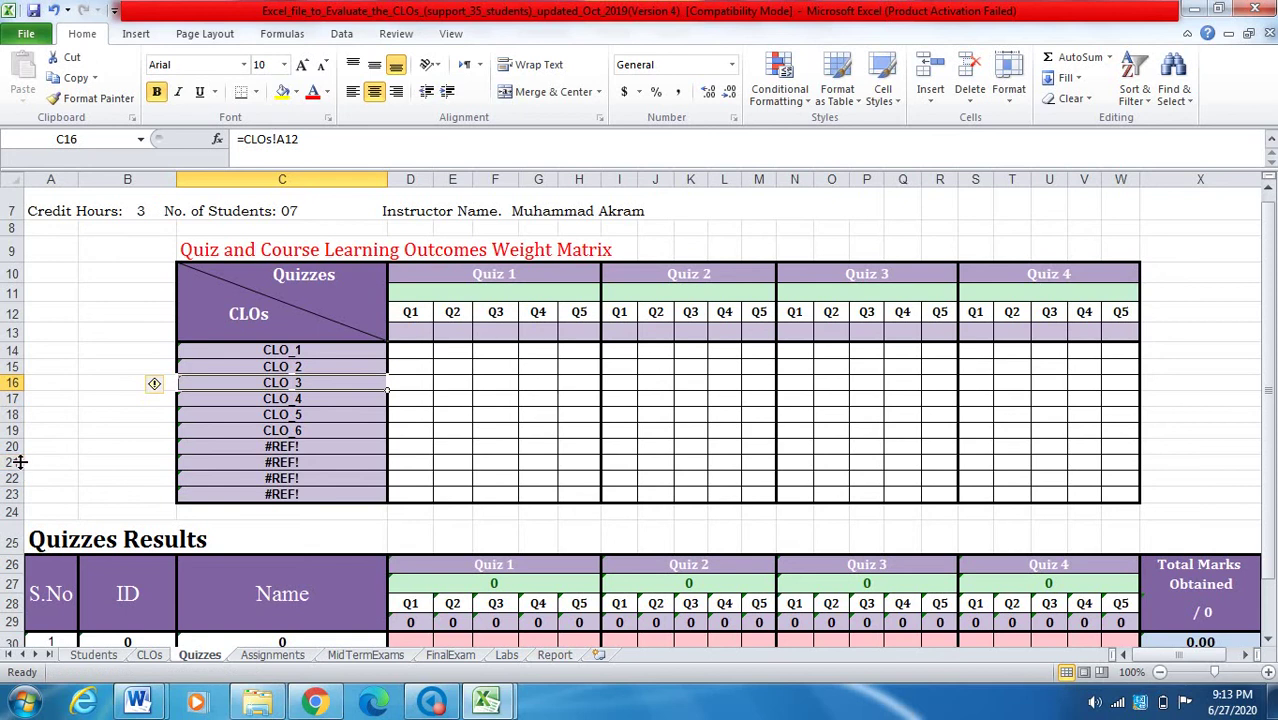
Delete the four #REF! rows (rows 20 to 23) below CLO_6 in the quiz weight matrix
left_click_drag(25, 447, 28, 496)
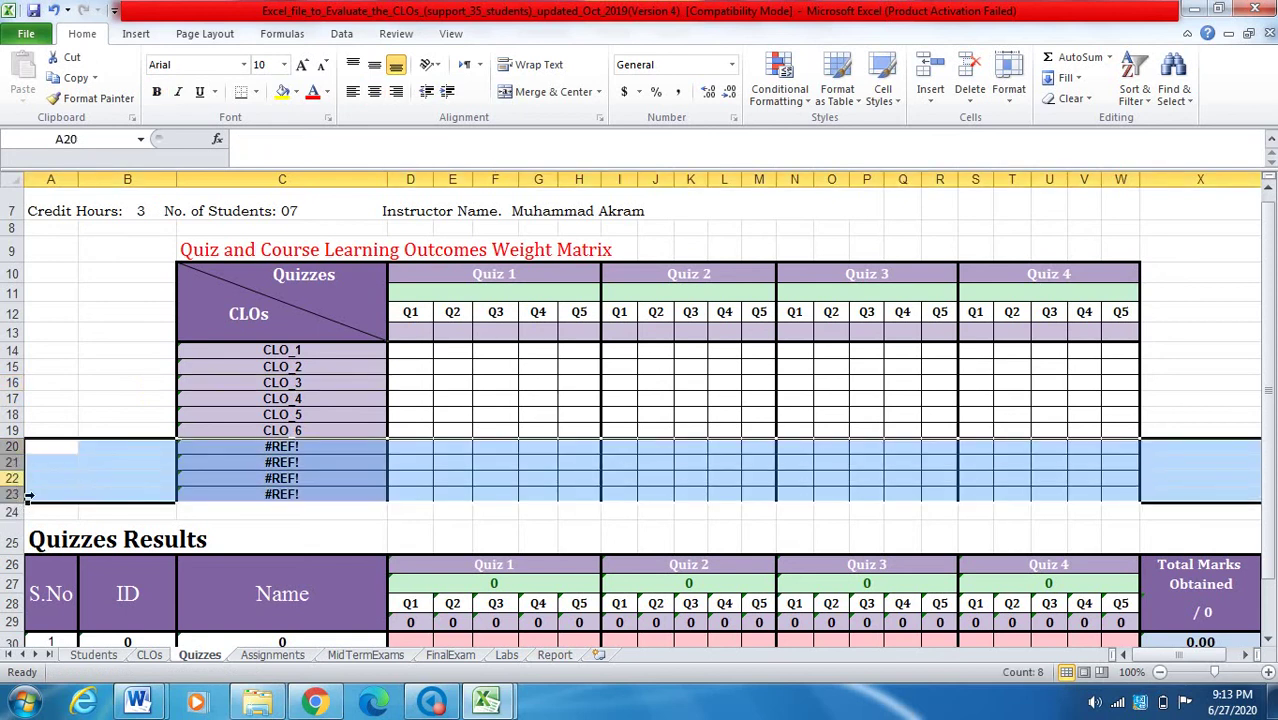
right_click(28, 496)
left_click(89, 360)
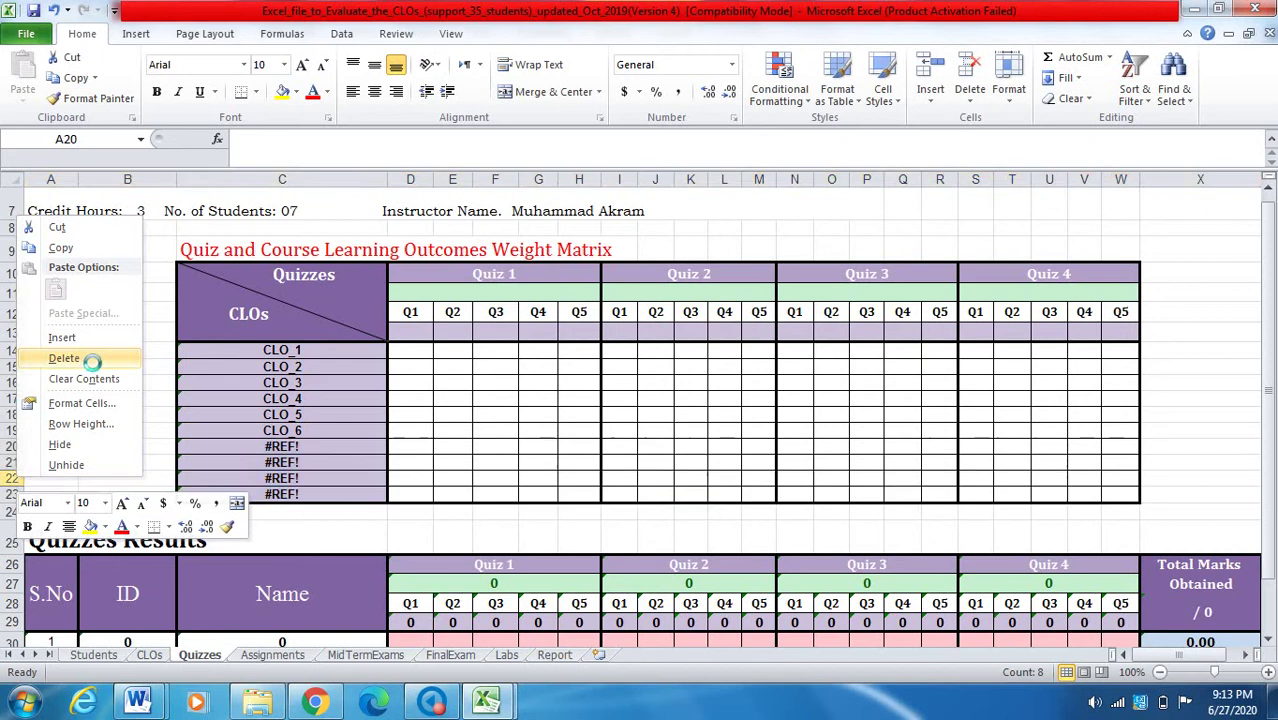
left_click(101, 312)
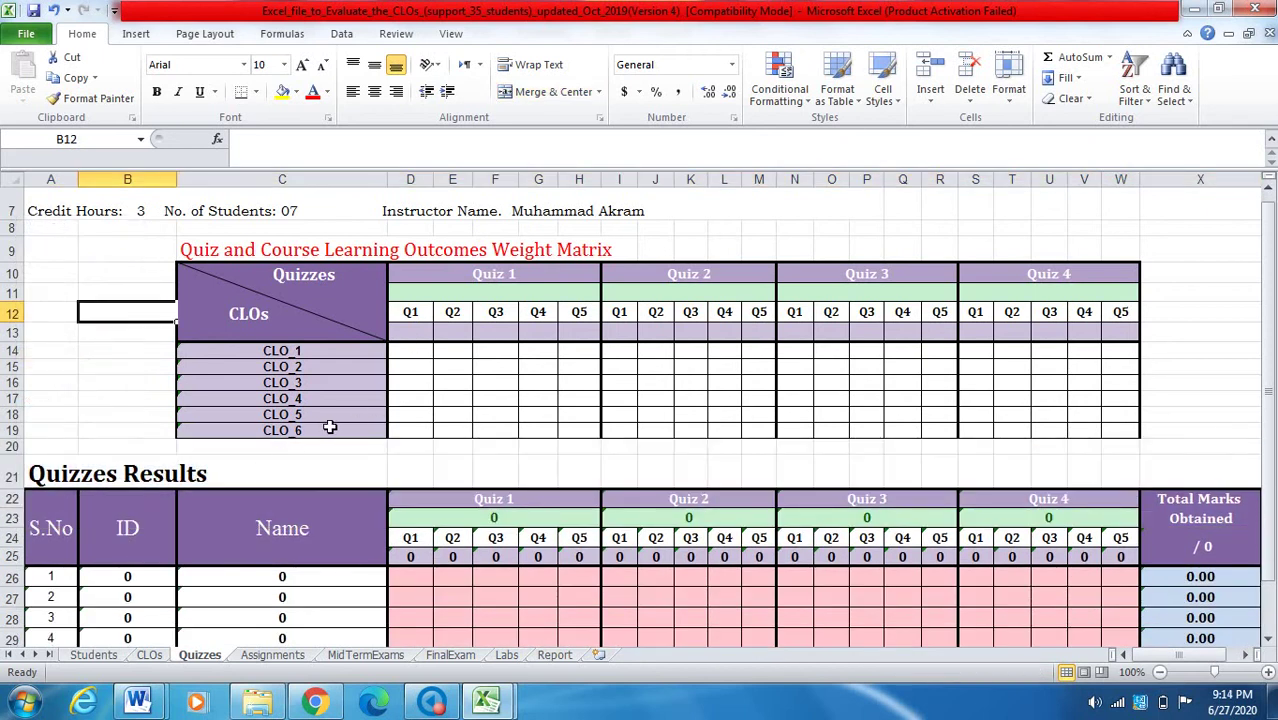
Look over the Quizzes sheet from the results table up to the header and select its Quizzes title cell
scroll(344, 428, "down", 2)
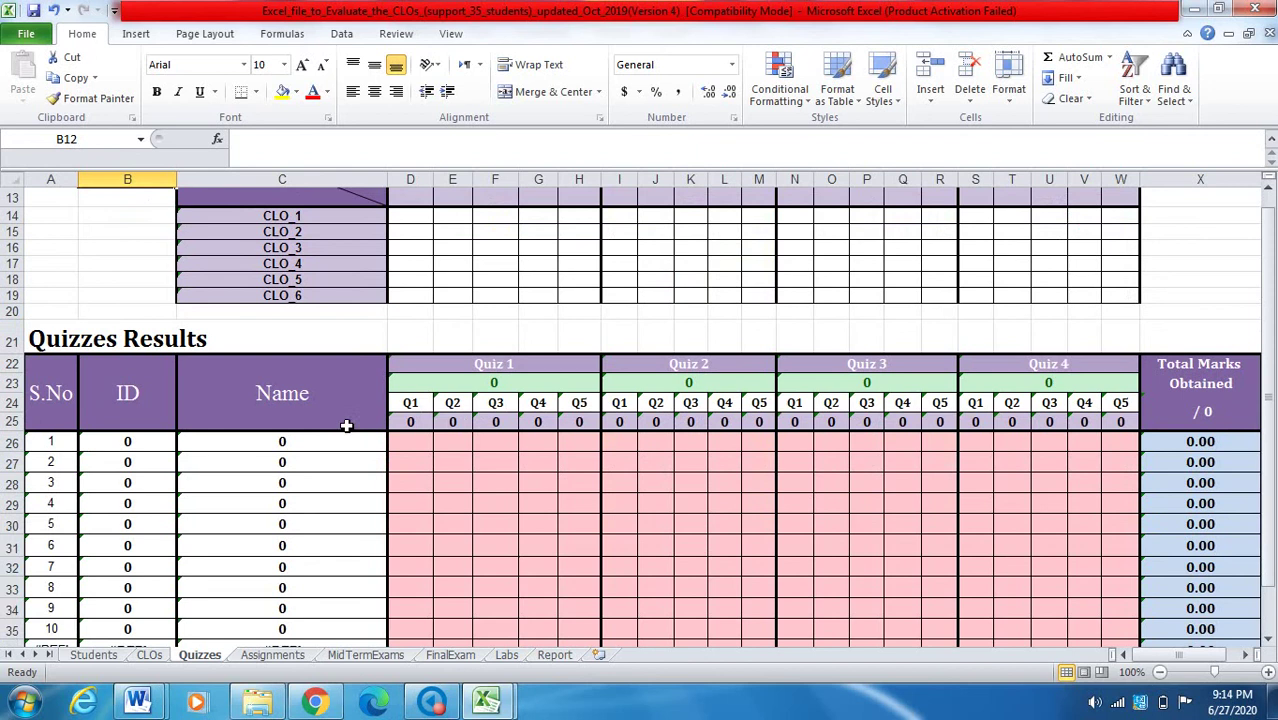
scroll(350, 424, "up", 4)
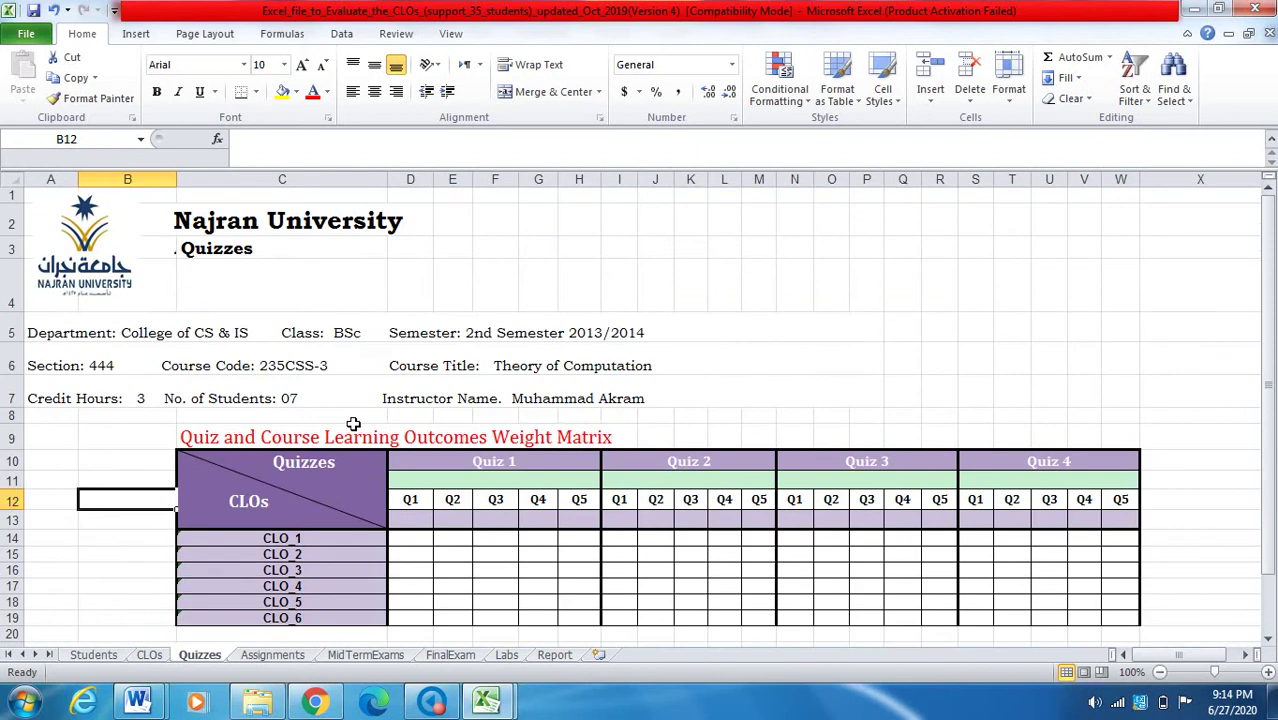
left_click(203, 254)
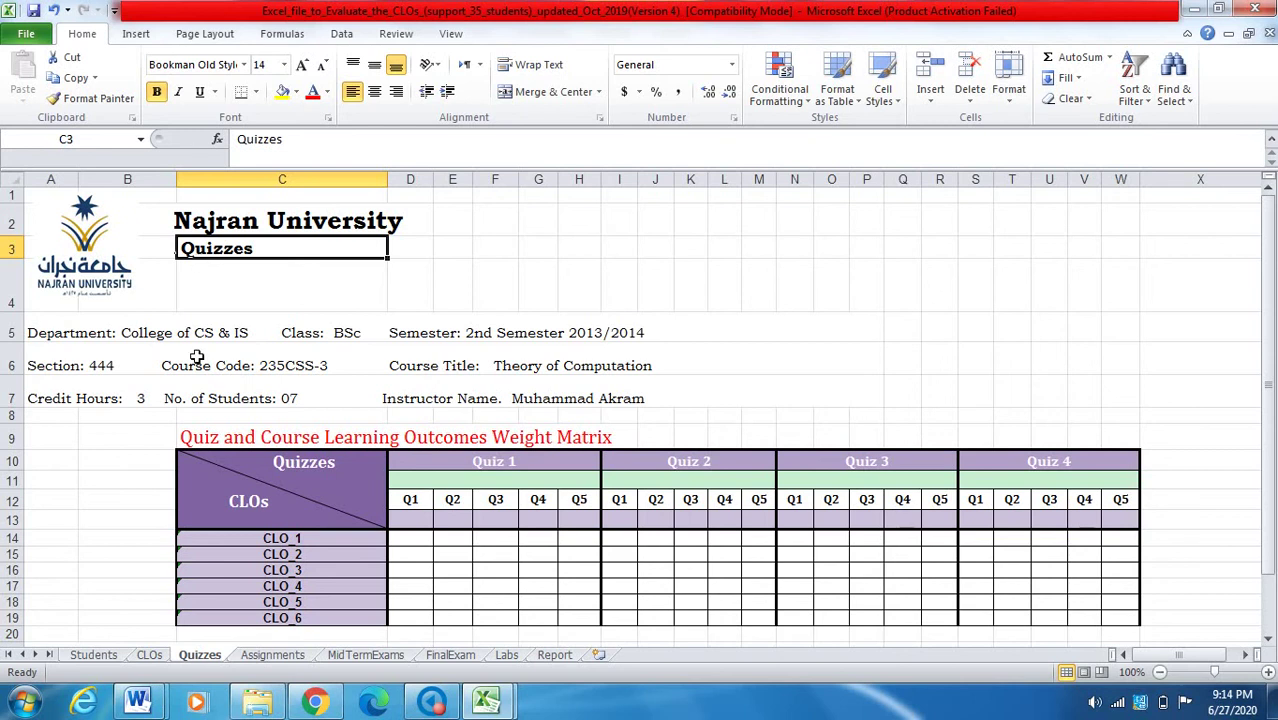
Delete the #REF! student rows (rows 36 to 60) below student 10 in the Quizzes Results table
scroll(186, 409, "down", 3)
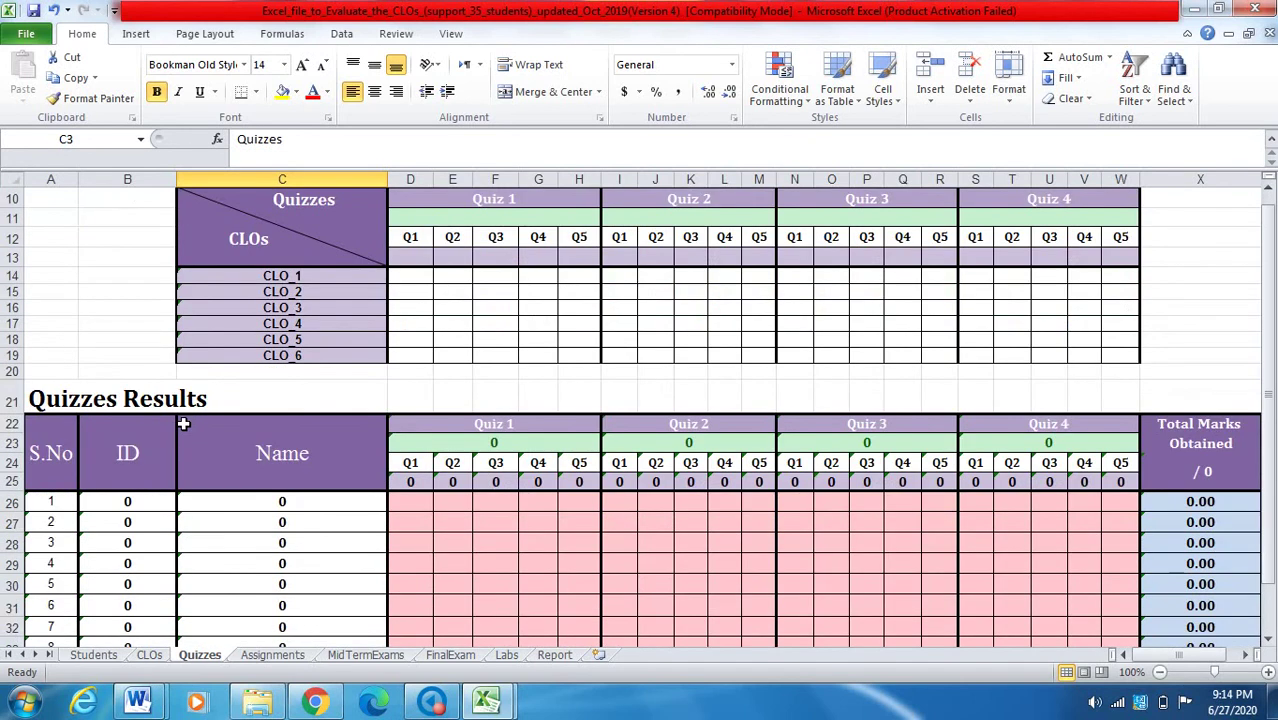
scroll(184, 428, "down", 4)
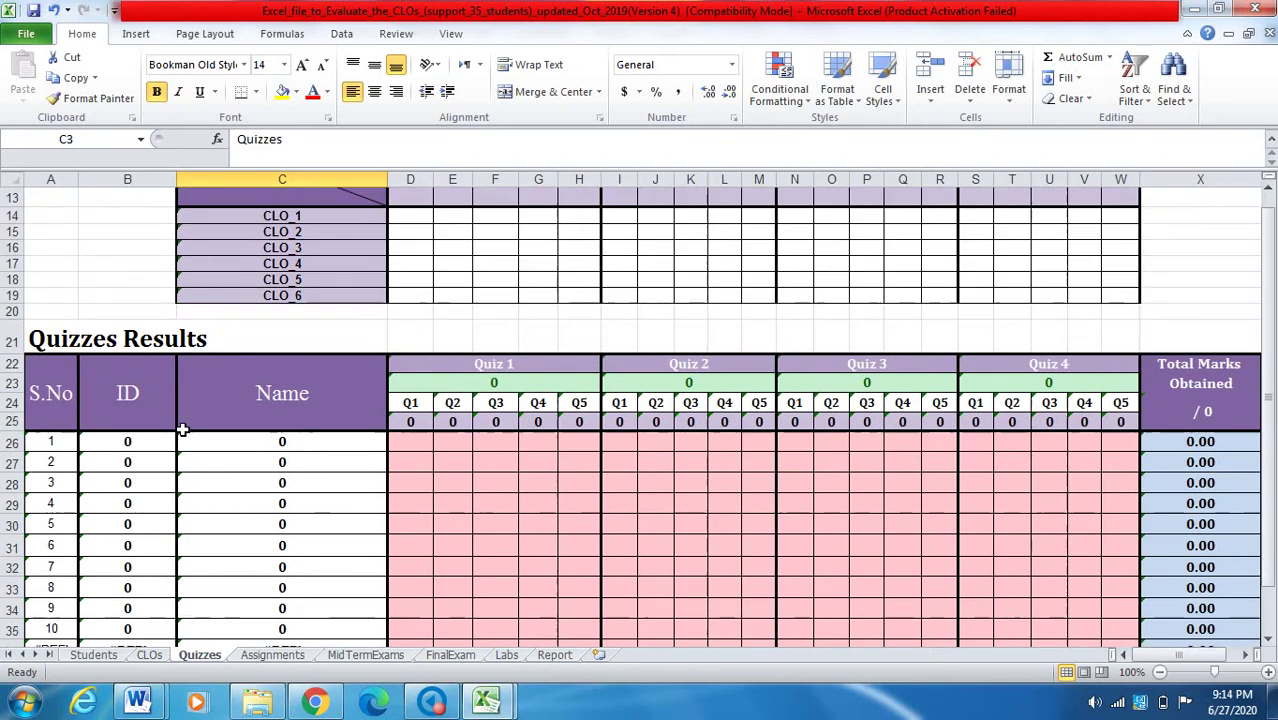
scroll(180, 432, "down", 1)
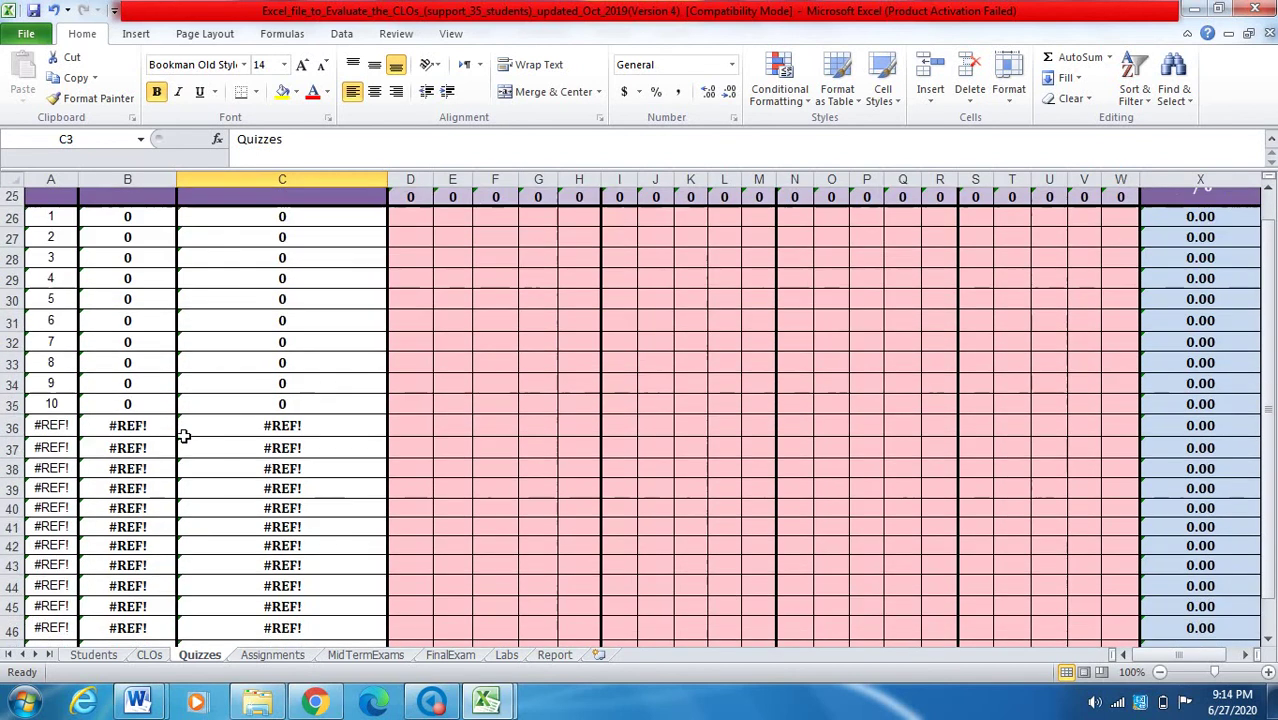
mouse_move(17, 426)
left_mouse_down()
mouse_move(12, 648)
mouse_move(30, 425)
left_mouse_up()
right_click(26, 393)
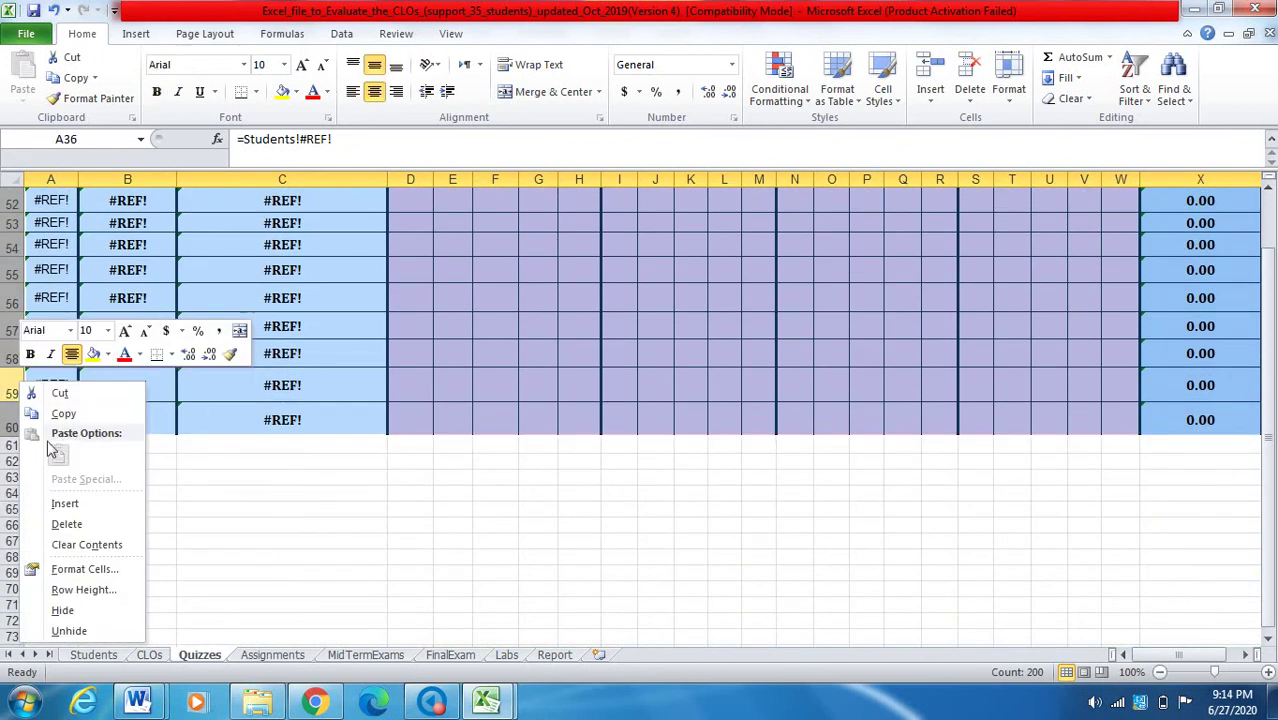
left_click(60, 526)
left_click(425, 455)
Review the trimmed Quizzes sheet, covering the course header, the CLO weight matrix and the ten-student results table
scroll(491, 468, "up", 9)
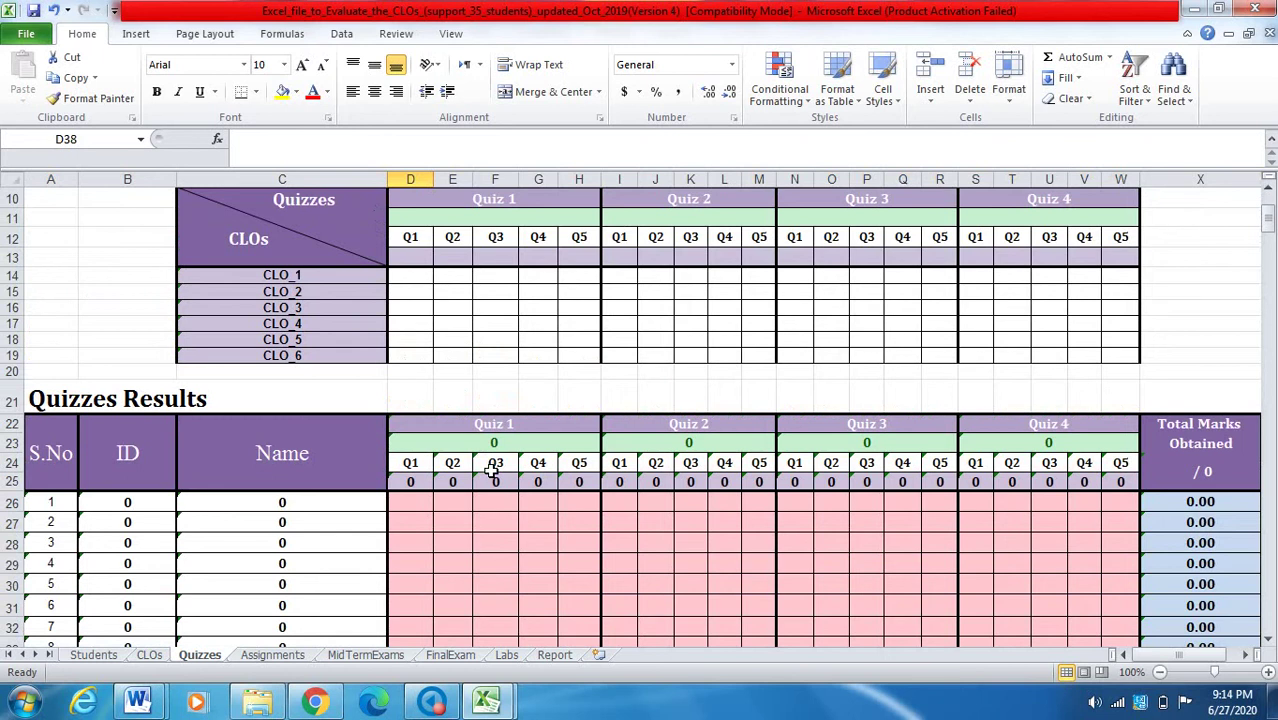
scroll(493, 472, "up", 3)
scroll(489, 471, "down", 5)
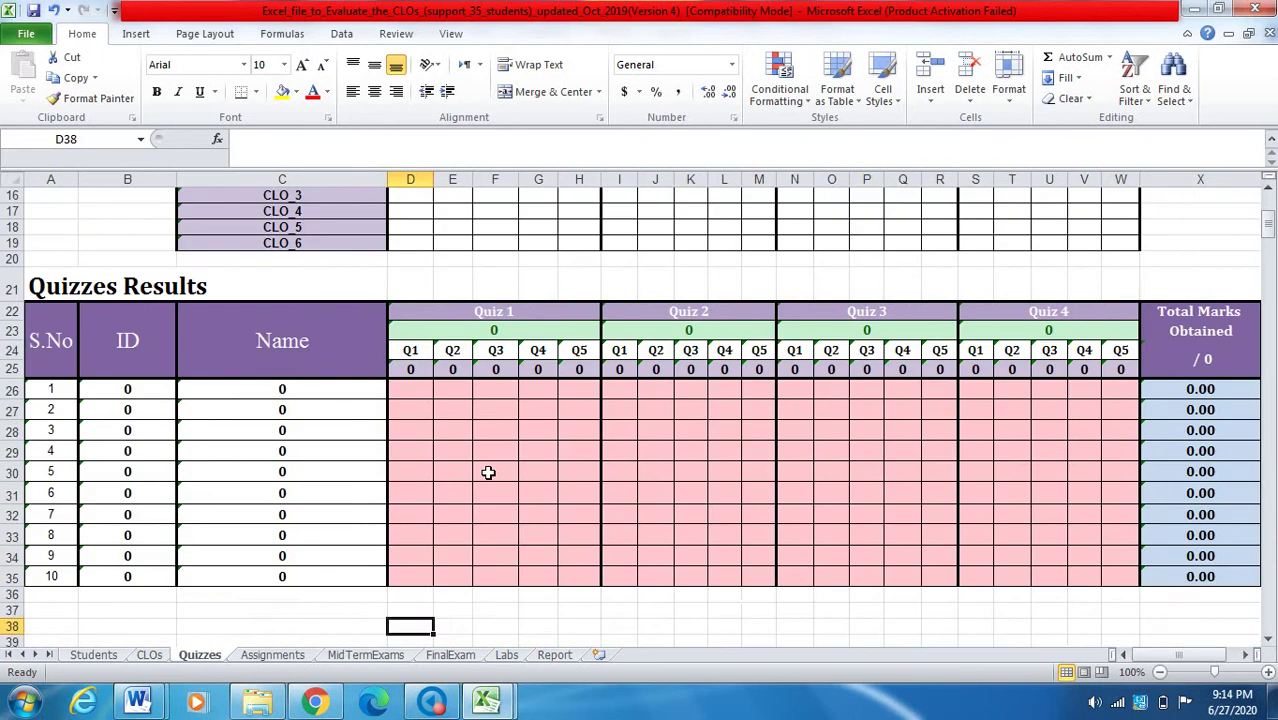
scroll(488, 471, "up", 4)
scroll(328, 464, "up", 1)
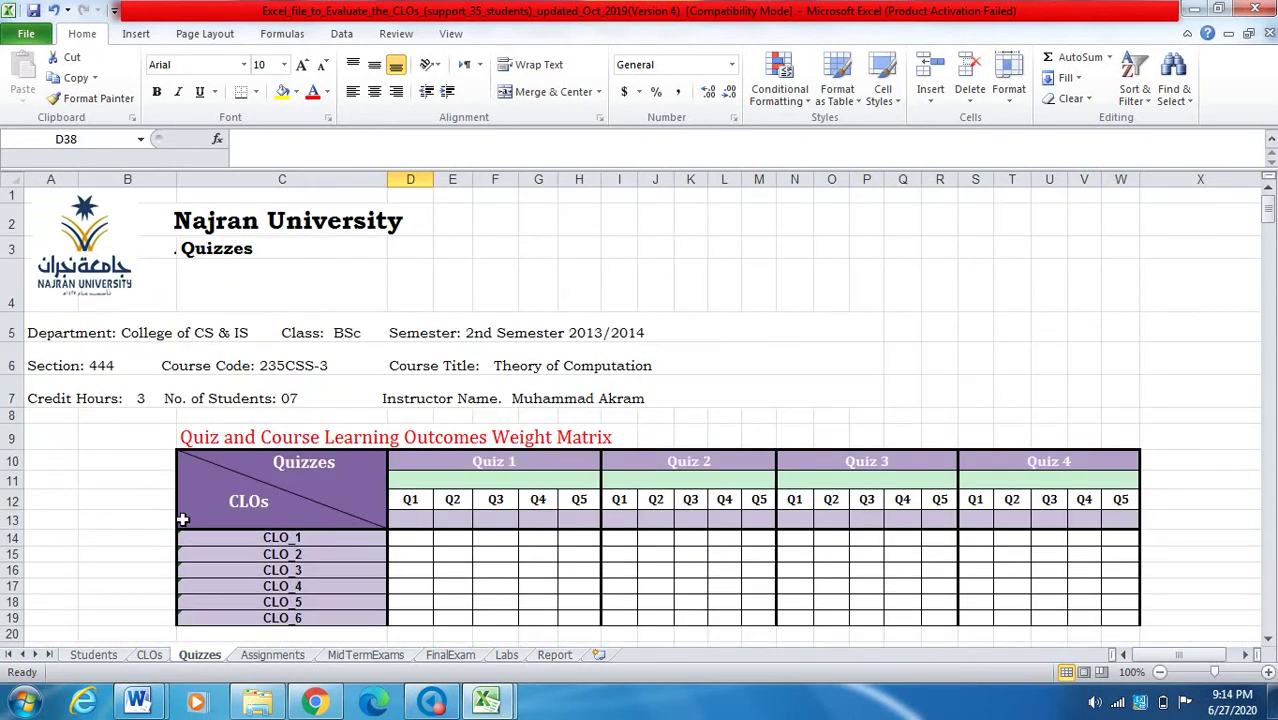
scroll(551, 545, "down", 1)
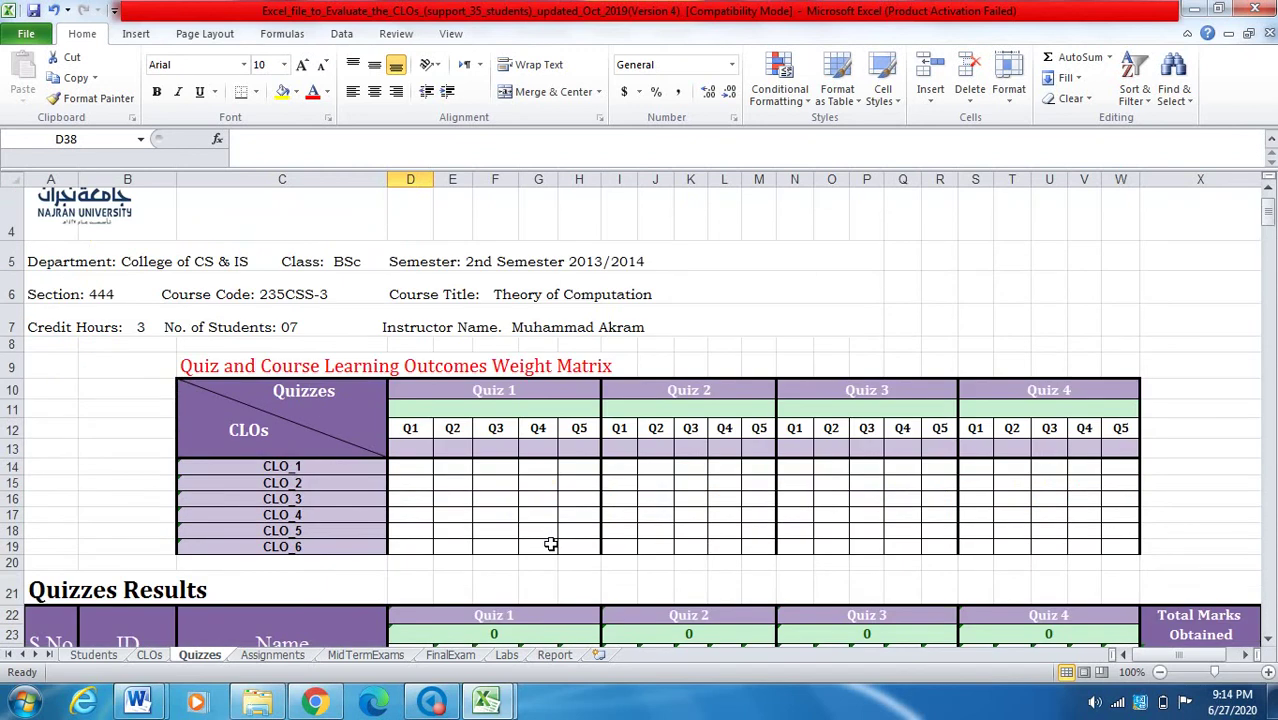
Delete the unused Quiz 3 and Quiz 4 columns (N to W) from the Quizzes sheet
scroll(551, 545, "down", 1)
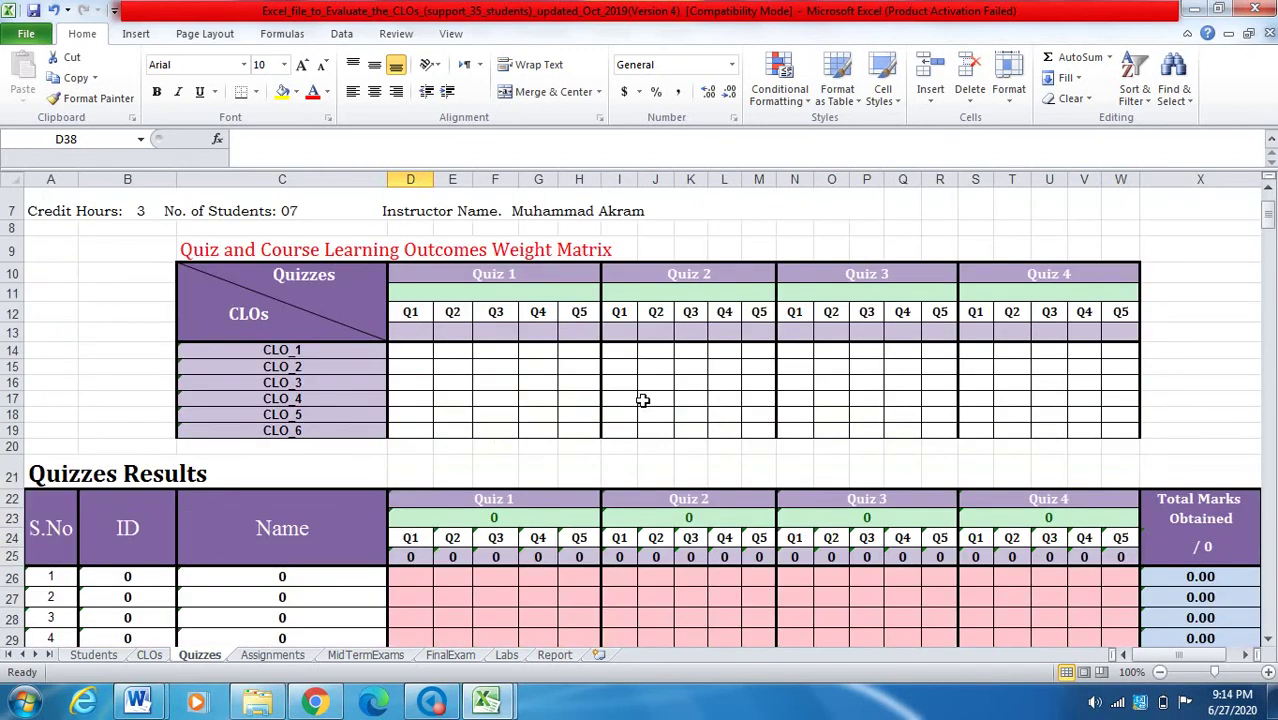
scroll(641, 399, "up", 1)
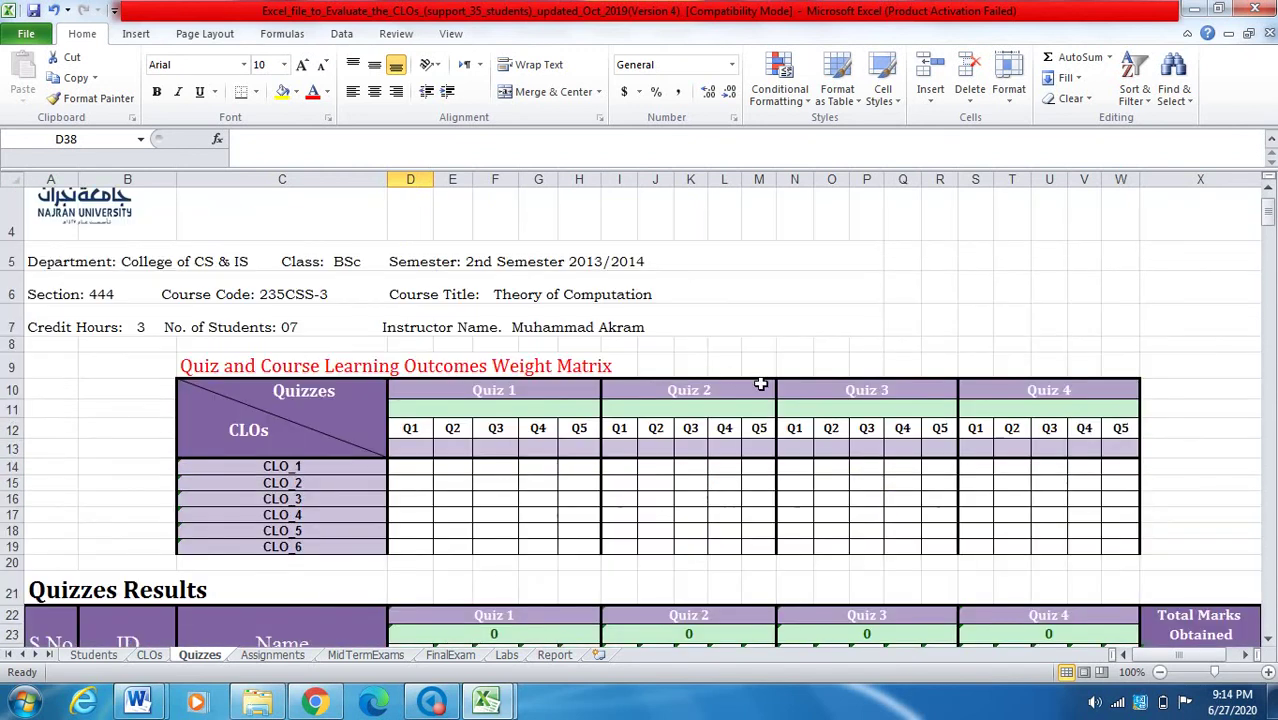
left_click_drag(804, 196, 1140, 192)
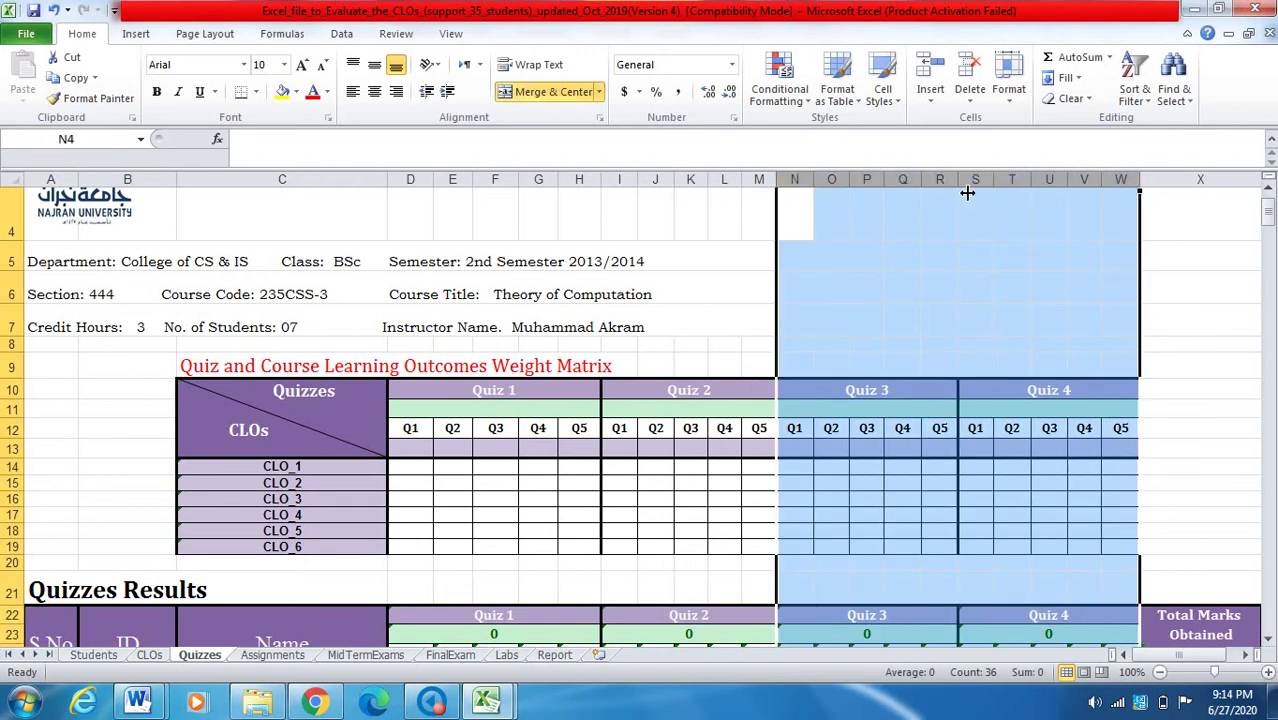
right_click(984, 191)
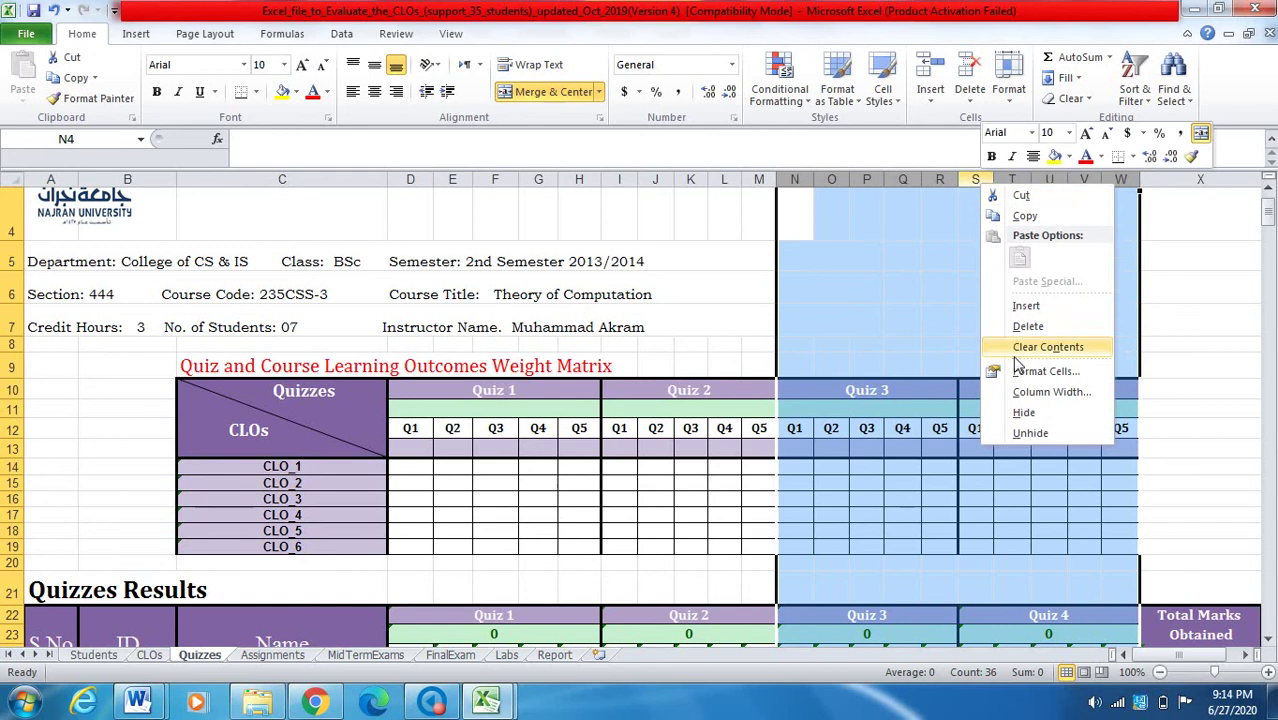
left_click(1028, 327)
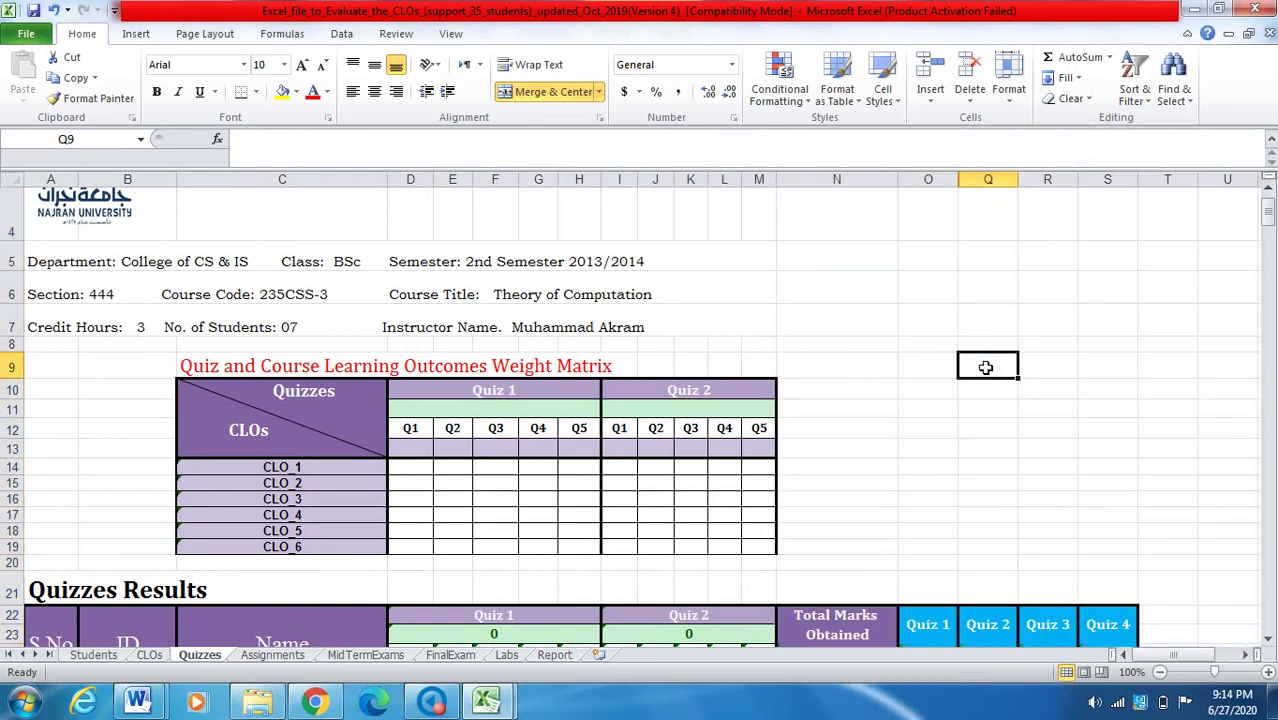
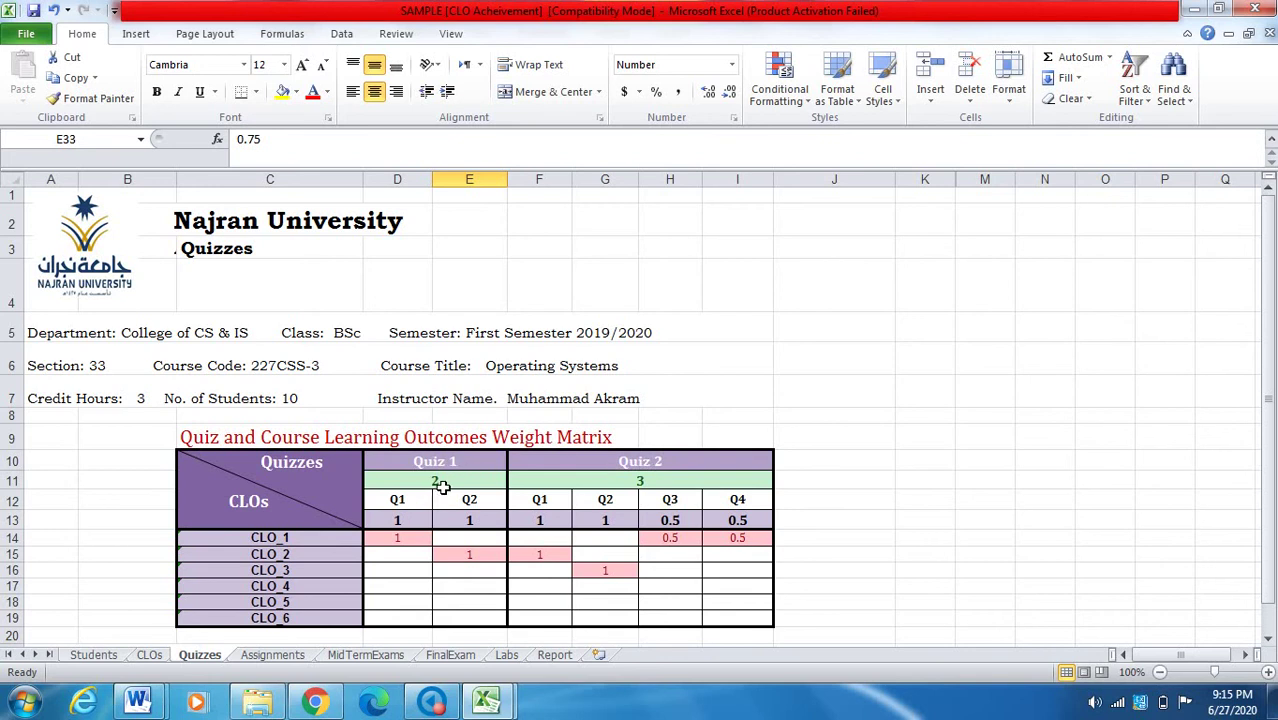
In the completed SAMPLE workbook's quiz weight matrix, examine the Quiz 1 and Quiz 2 headings and their total-marks cells
left_click(489, 485)
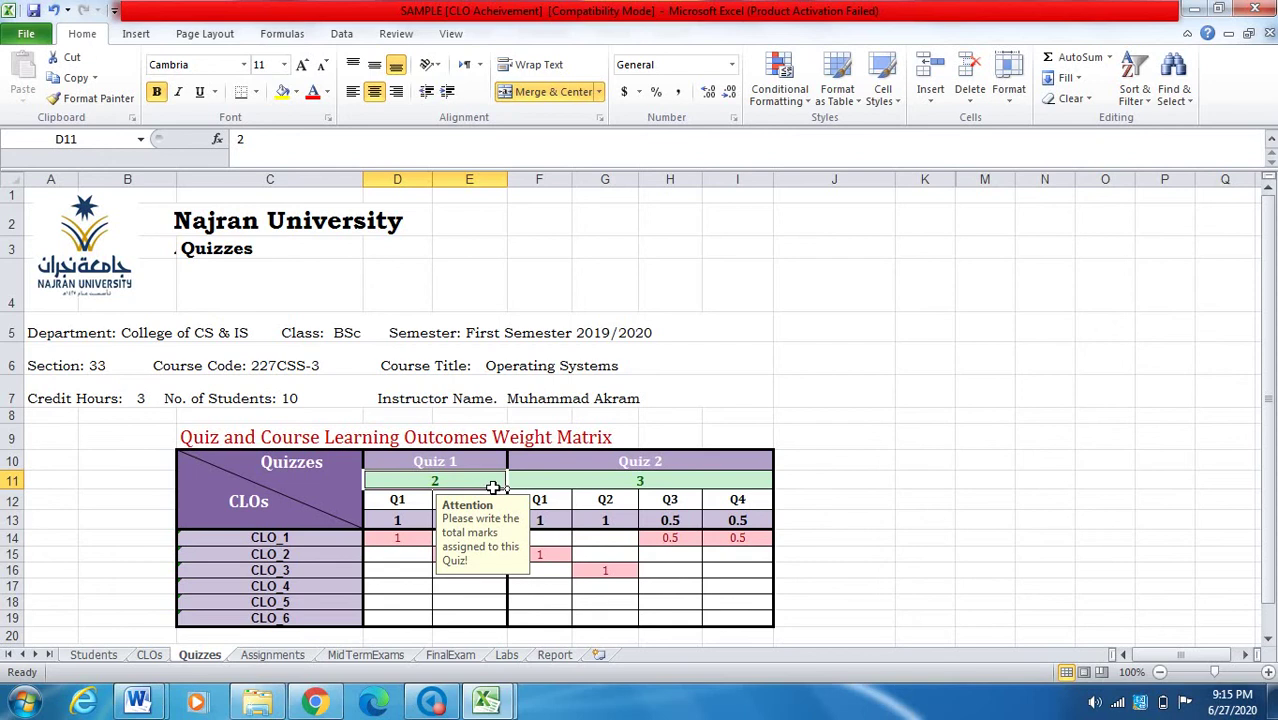
left_click(589, 462)
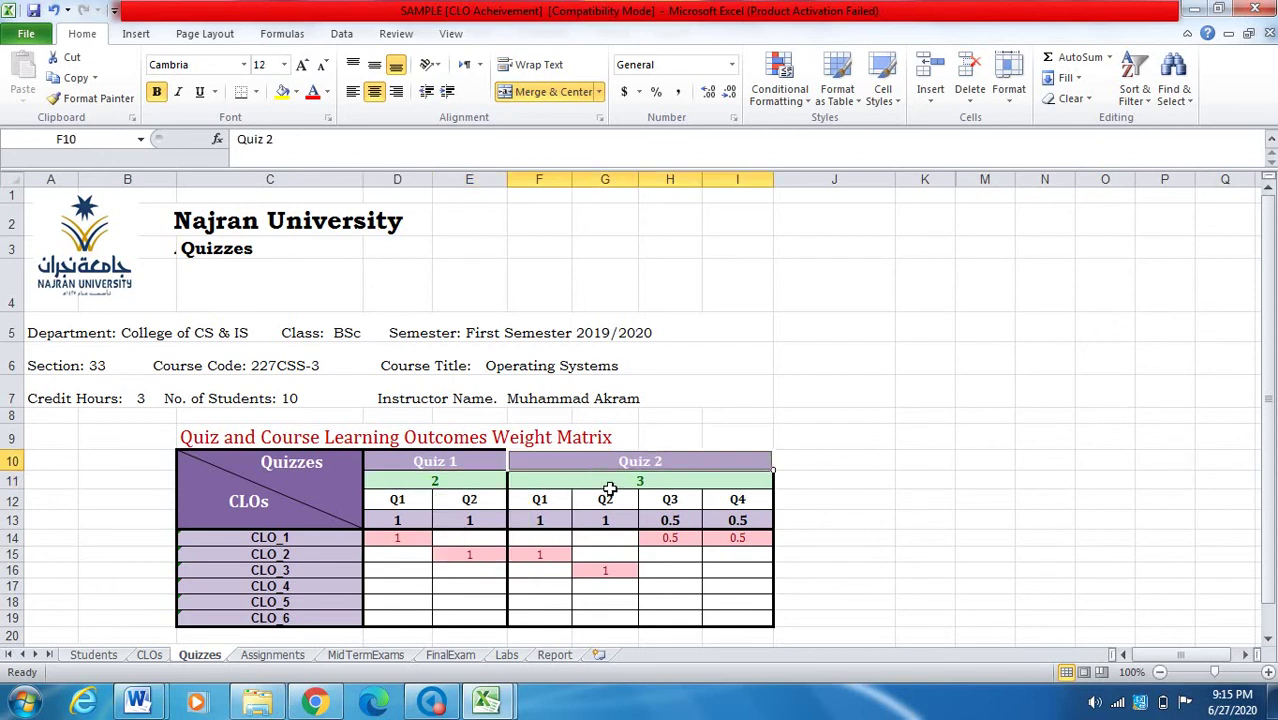
left_click(610, 486)
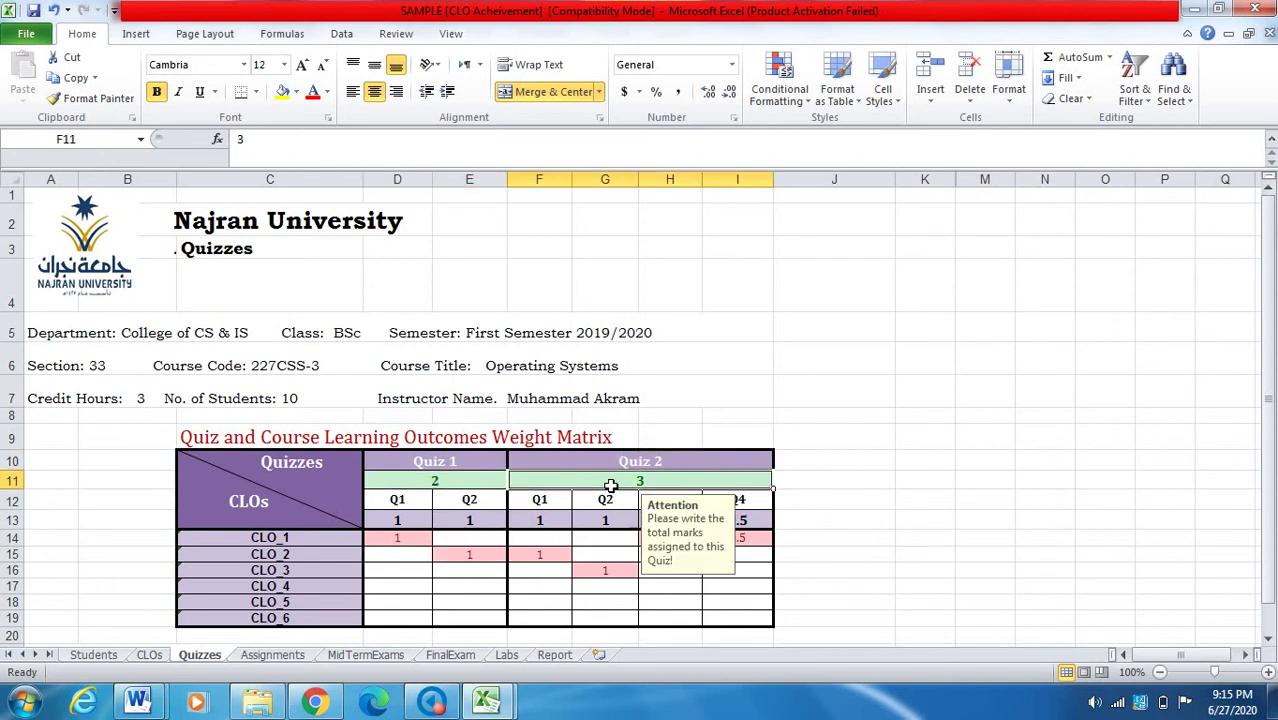
left_click(417, 468)
scroll(419, 470, "down", 2)
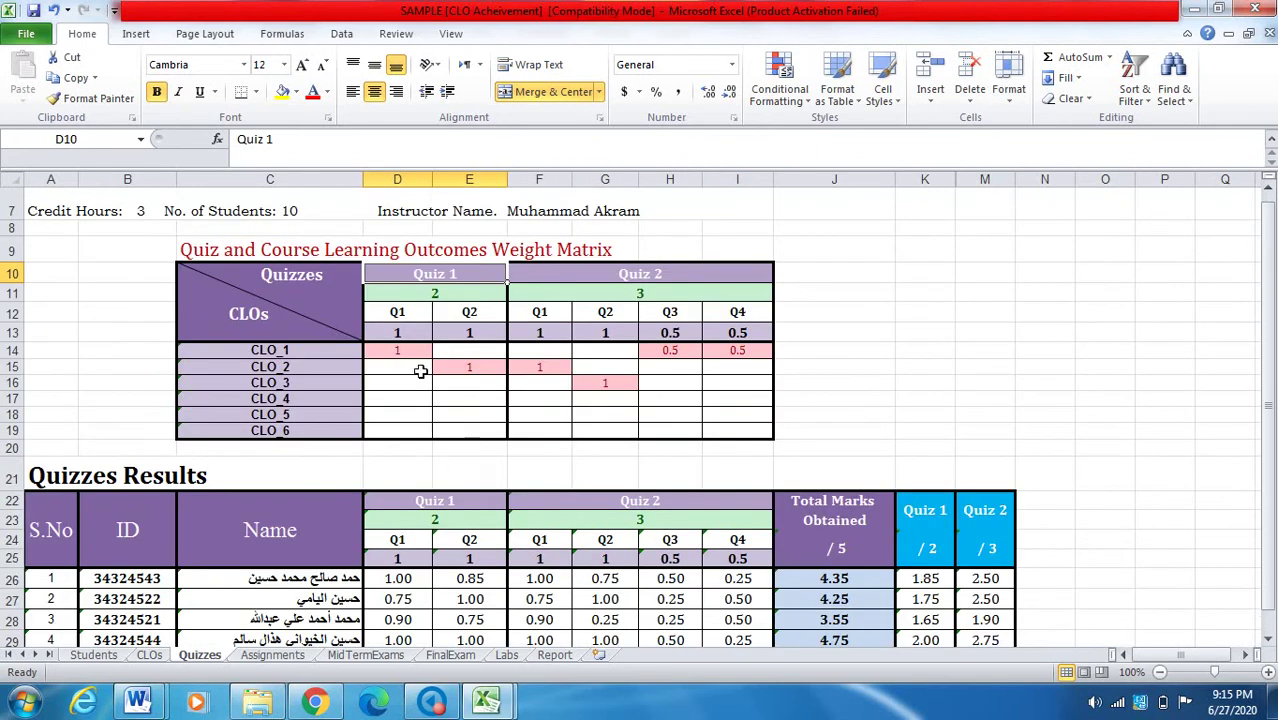
Examine the Q1 and Q2 headings under Quiz 1 and the marks assigned to each question in the sample matrix
left_click(418, 321)
left_click(486, 318)
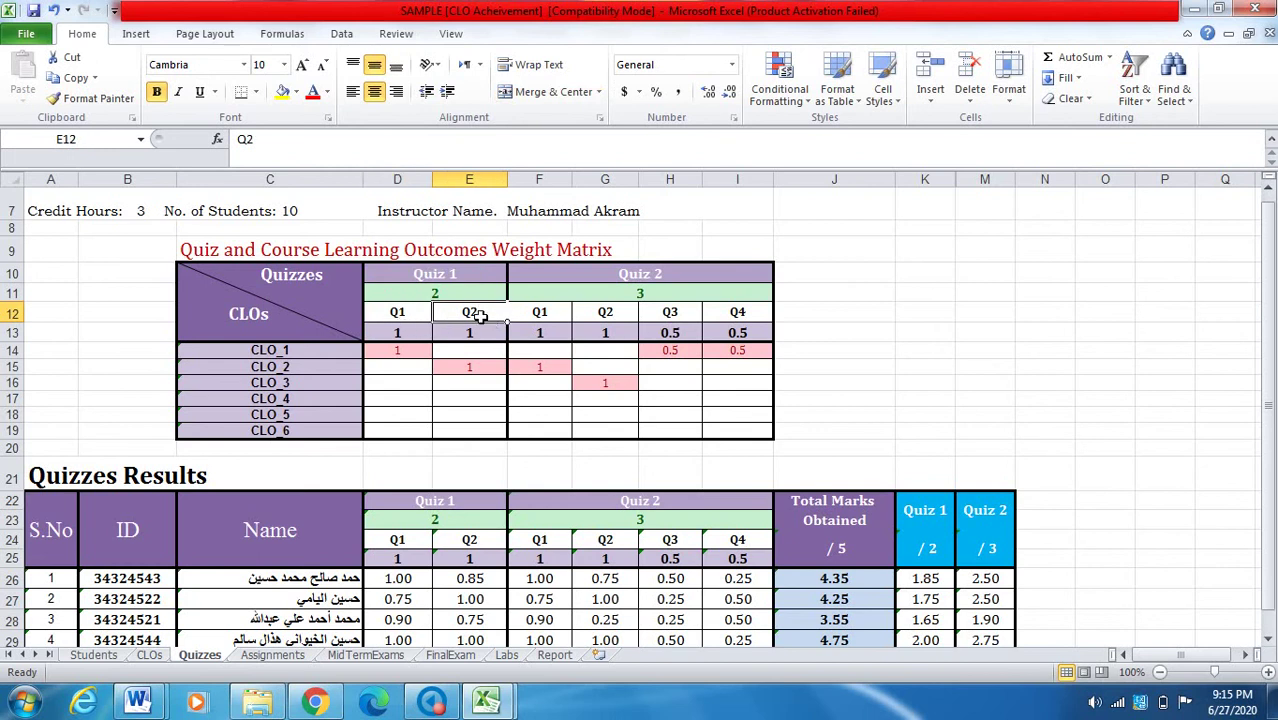
left_click(392, 318)
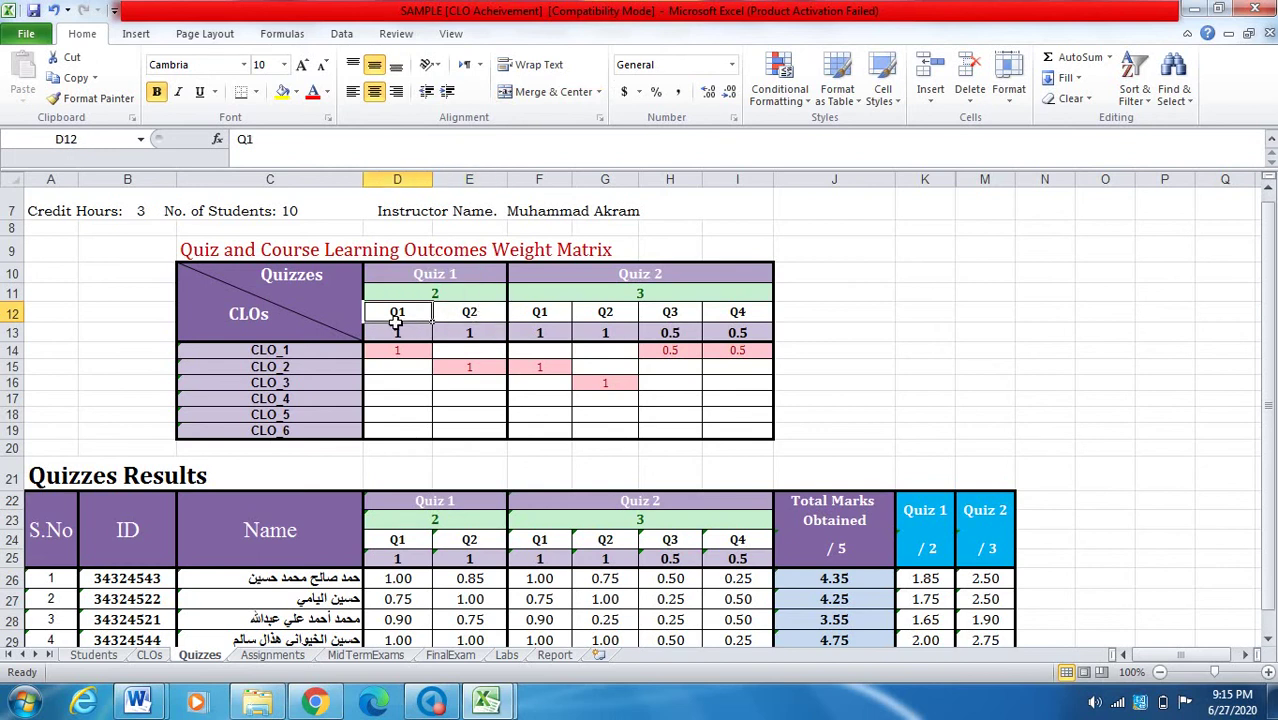
key("Down")
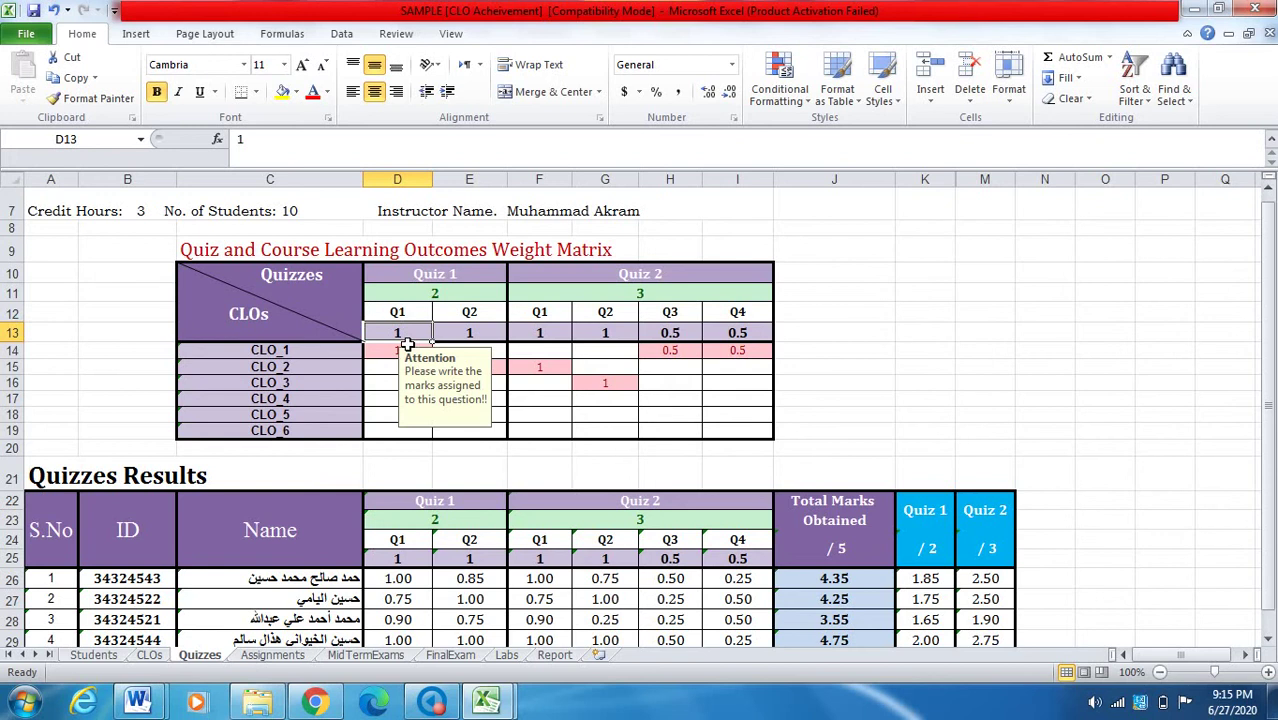
left_click(503, 314)
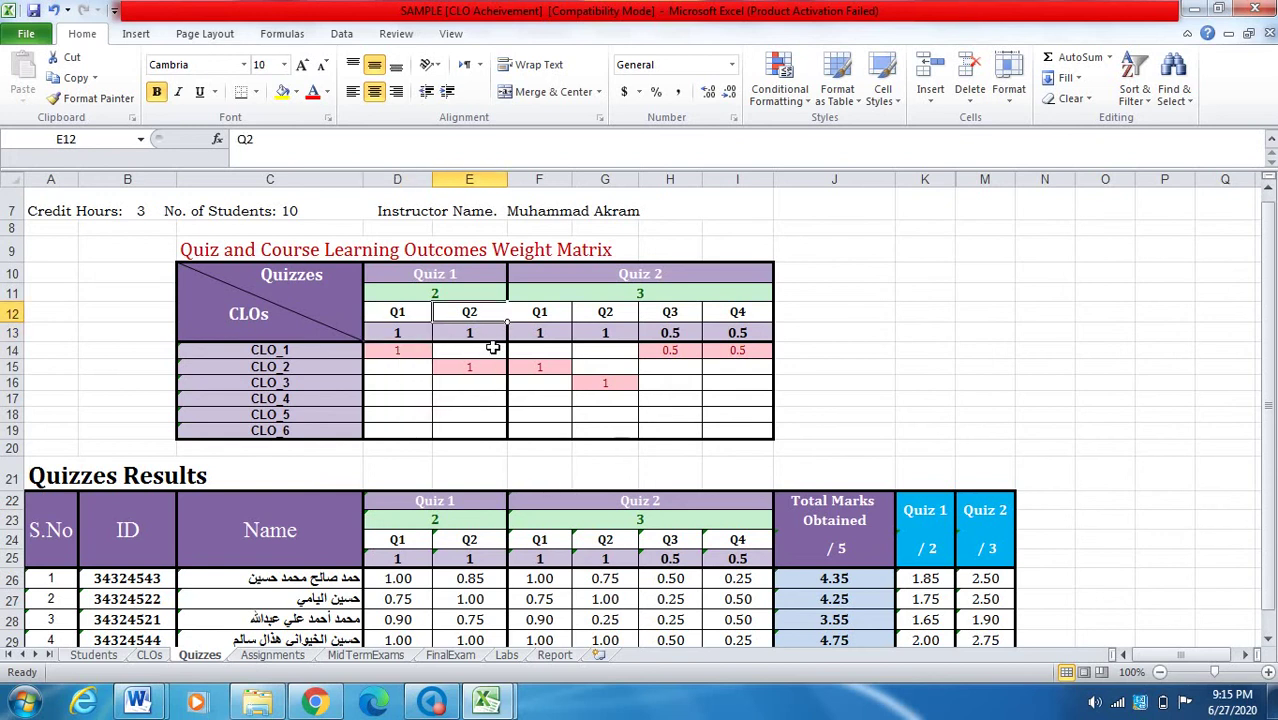
key("Down")
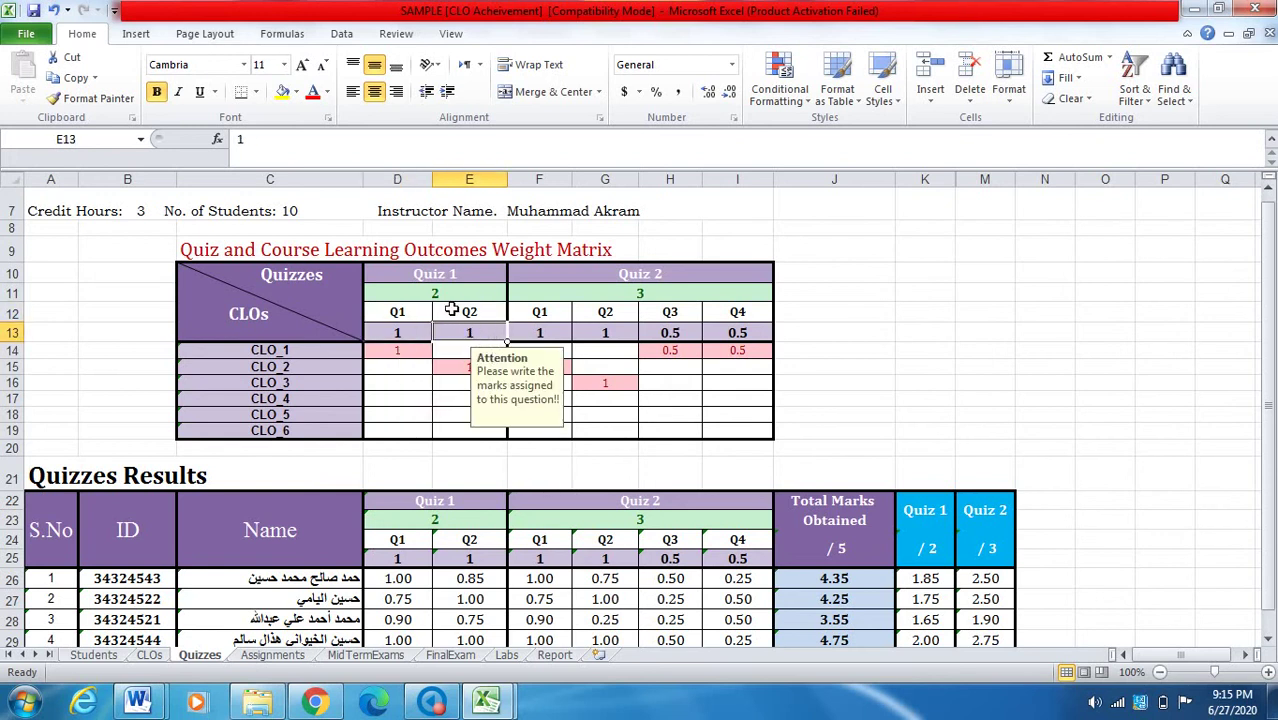
left_click(341, 335)
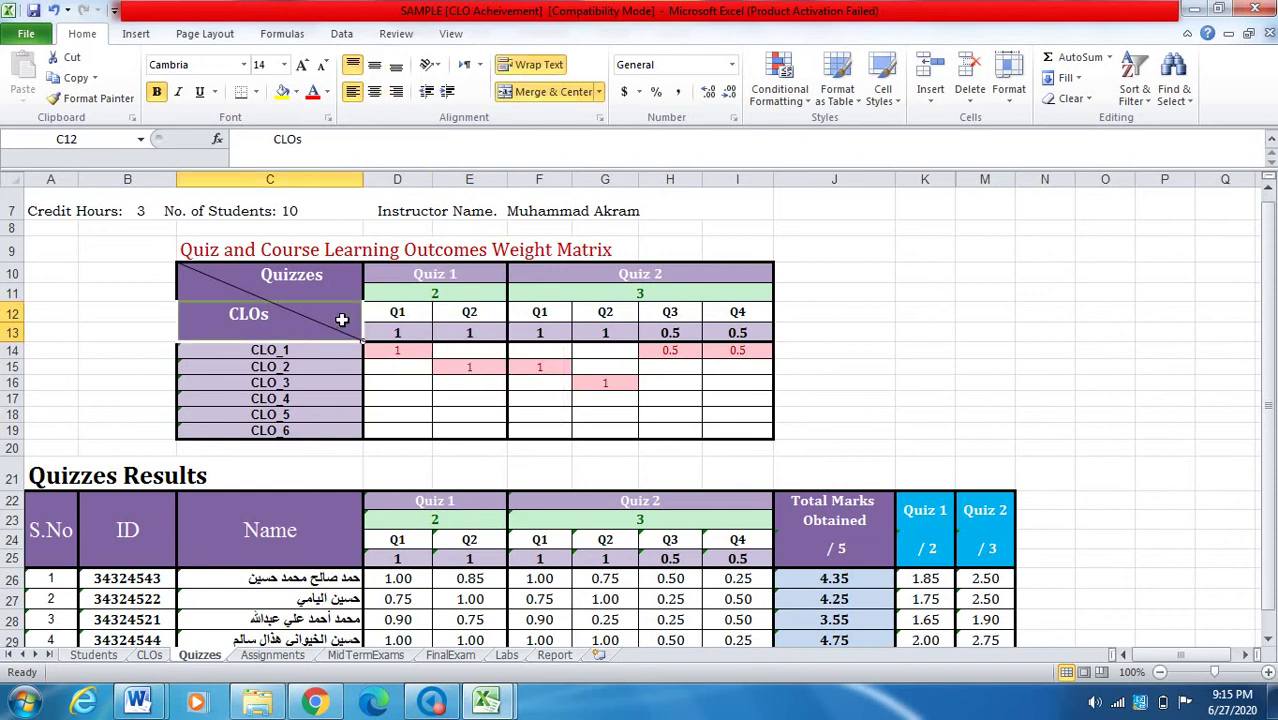
Compare the total marks assigned to Quiz 1 and Quiz 2 in row 11 of the sample matrix
left_click(657, 298)
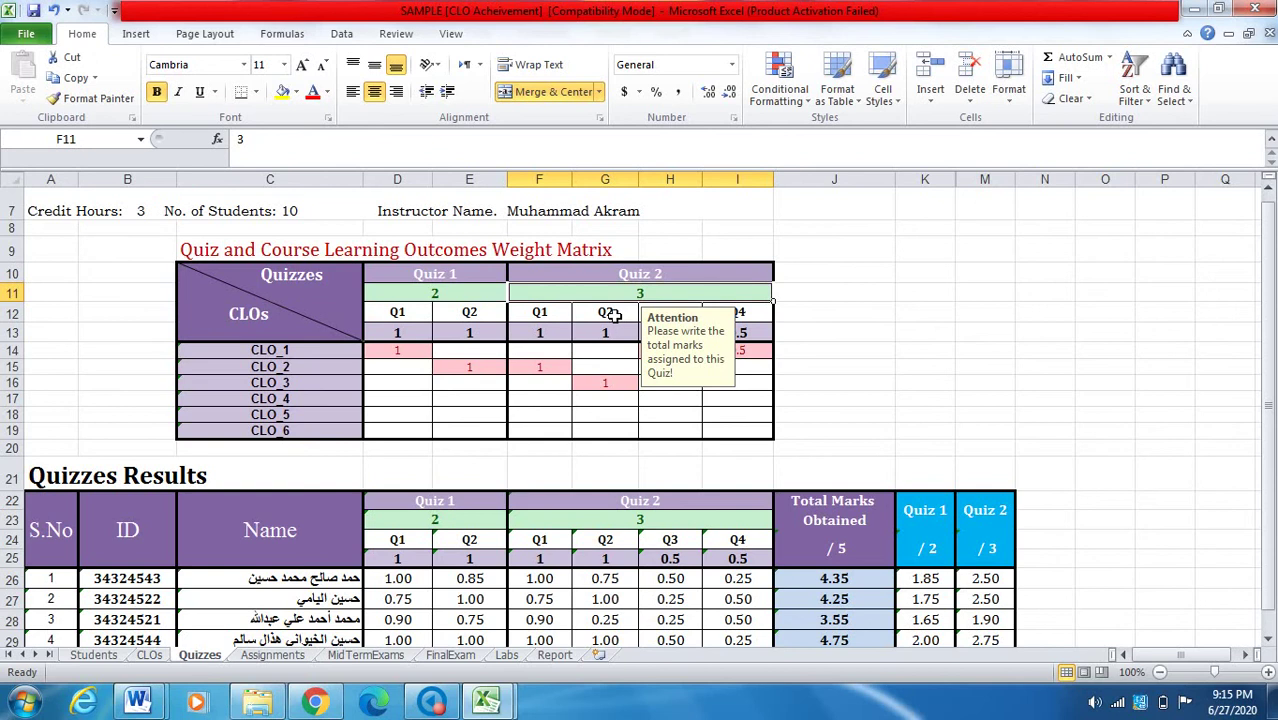
left_click(834, 257)
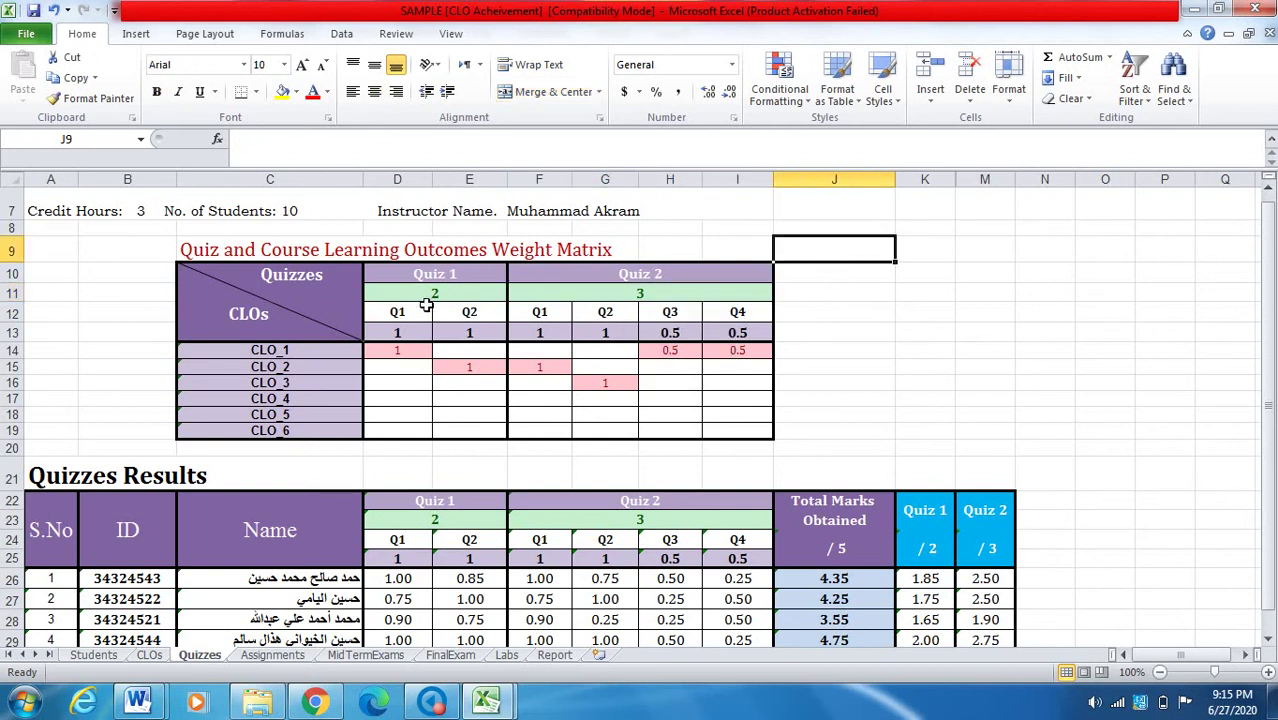
left_click(456, 289)
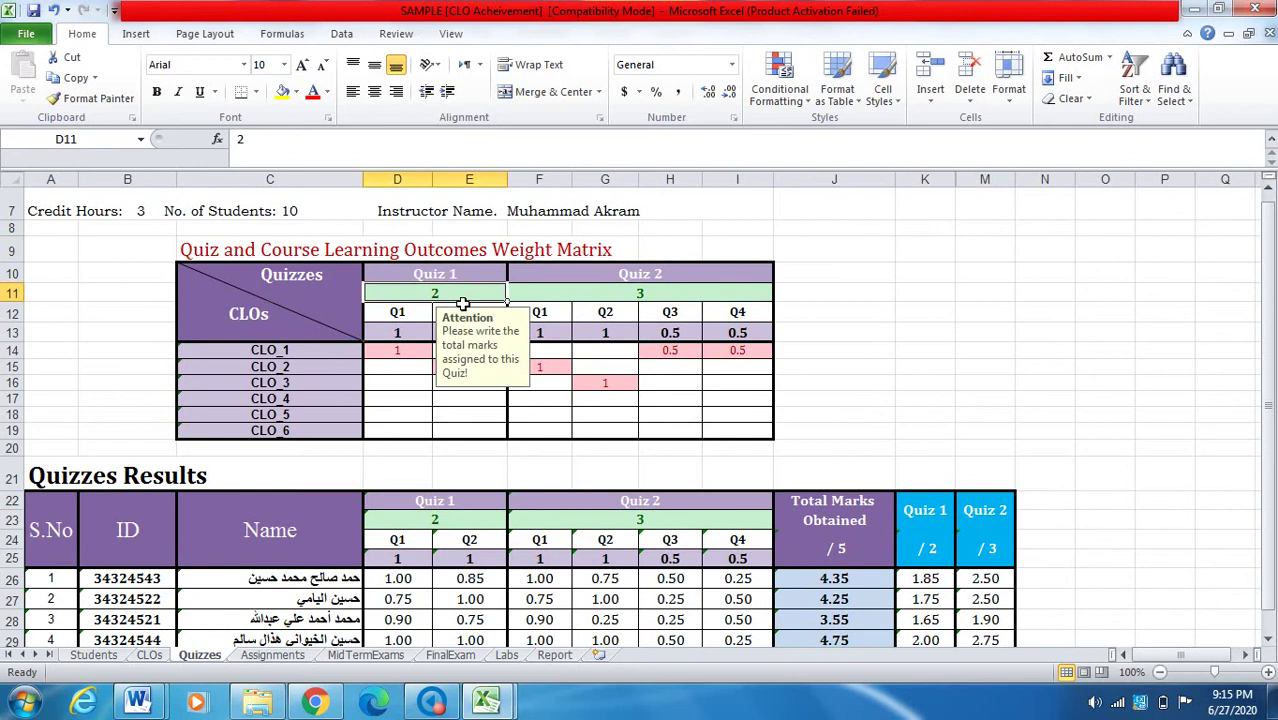
left_click(663, 300)
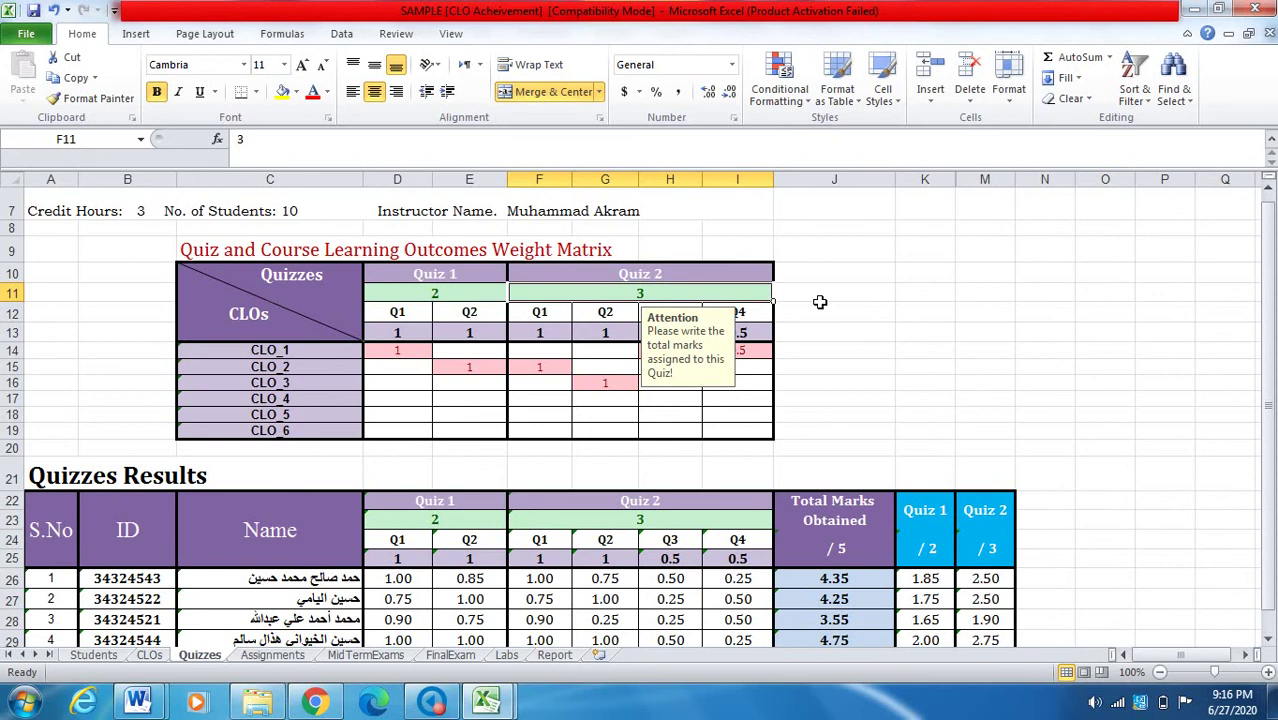
left_click(457, 300)
left_click(435, 274)
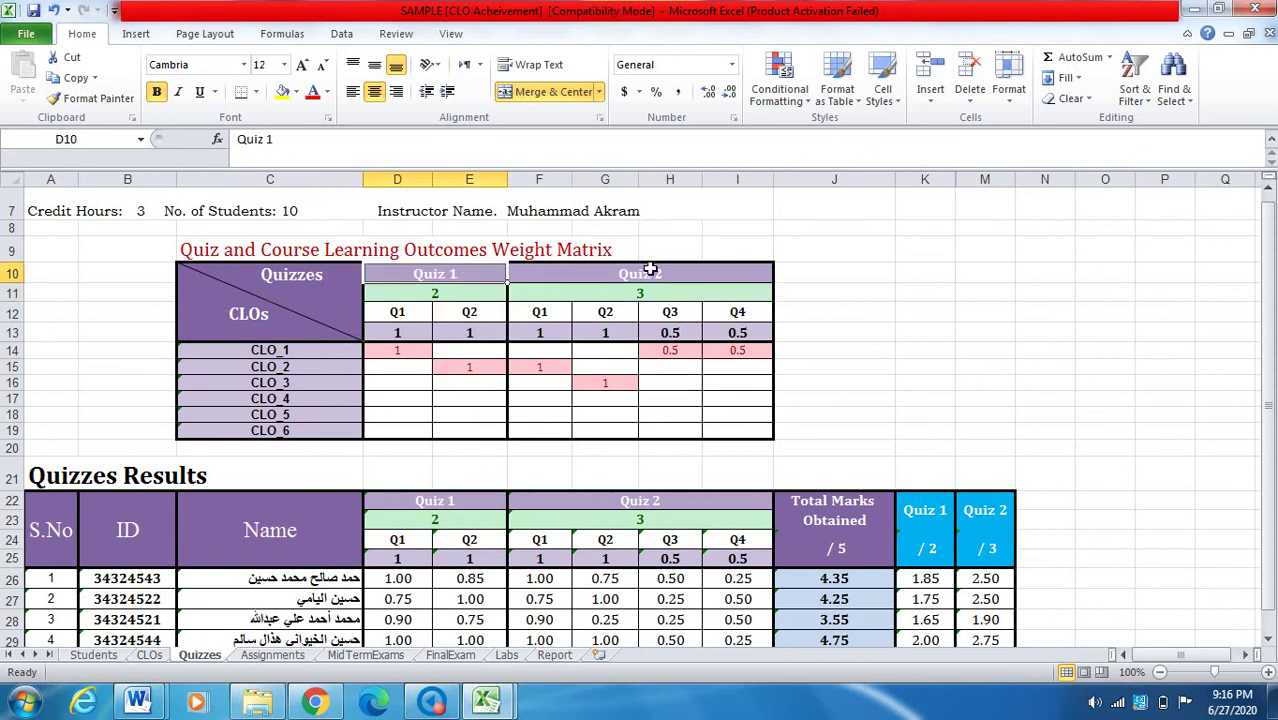
left_click(652, 262)
left_click(640, 277)
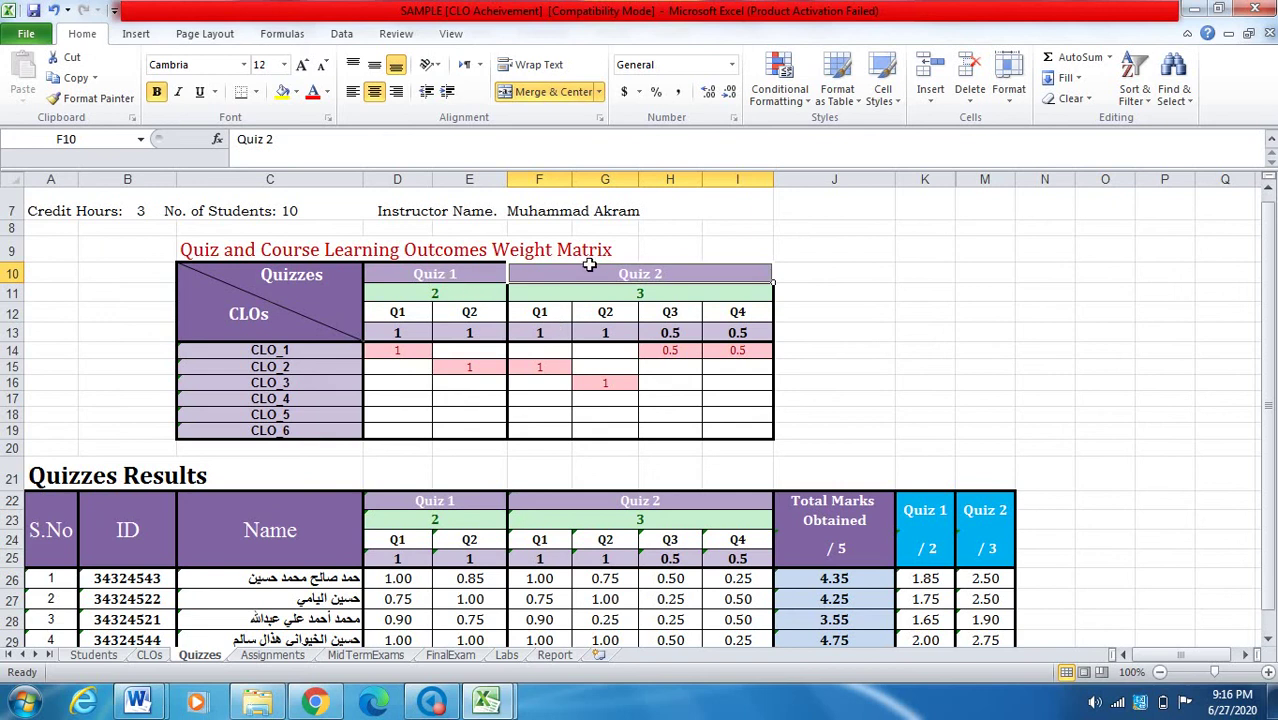
left_click(465, 300)
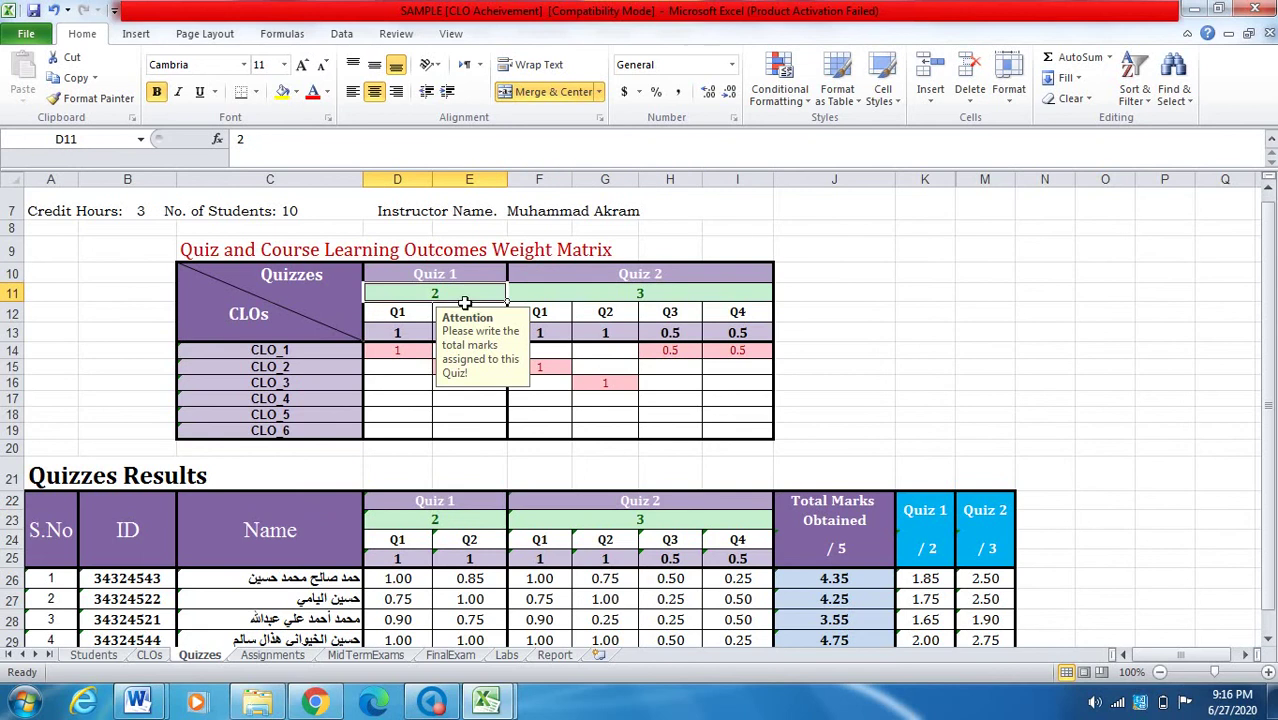
left_click(597, 300)
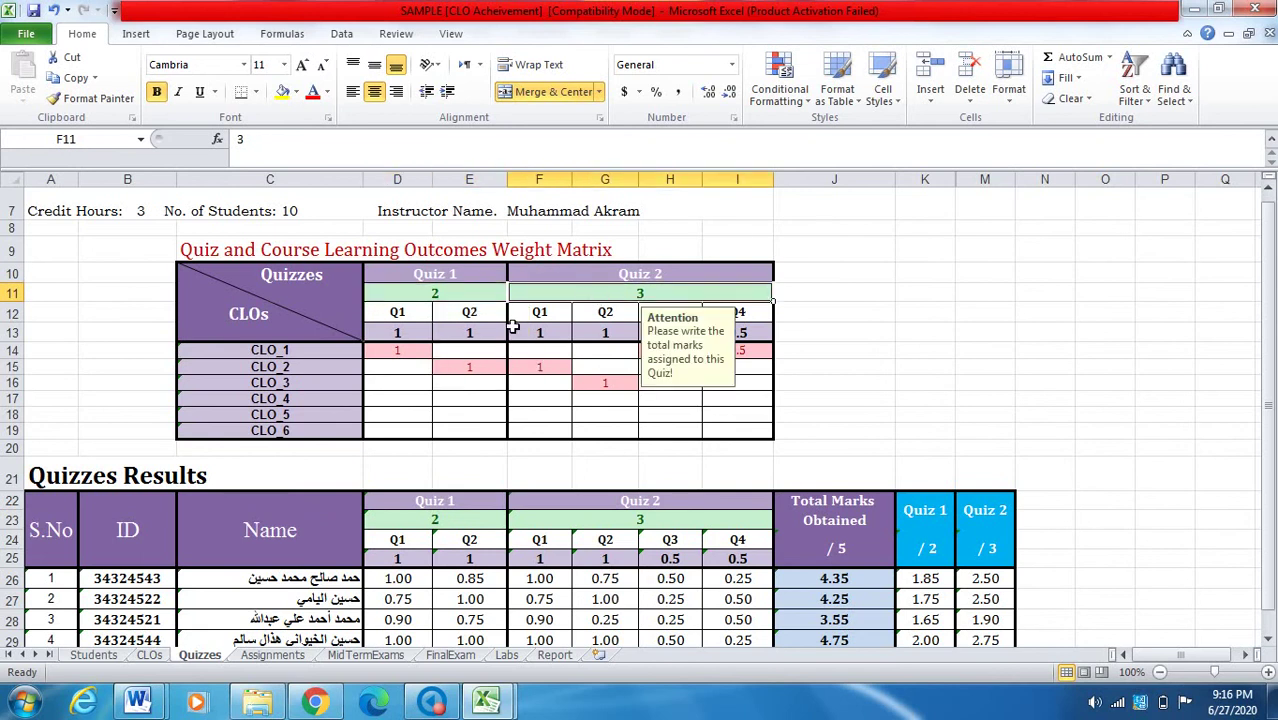
Check how Quiz 1's total marks are divided between its questions Q1 and Q2 in the sample matrix
left_click(374, 404)
scroll(382, 404, "down", 1)
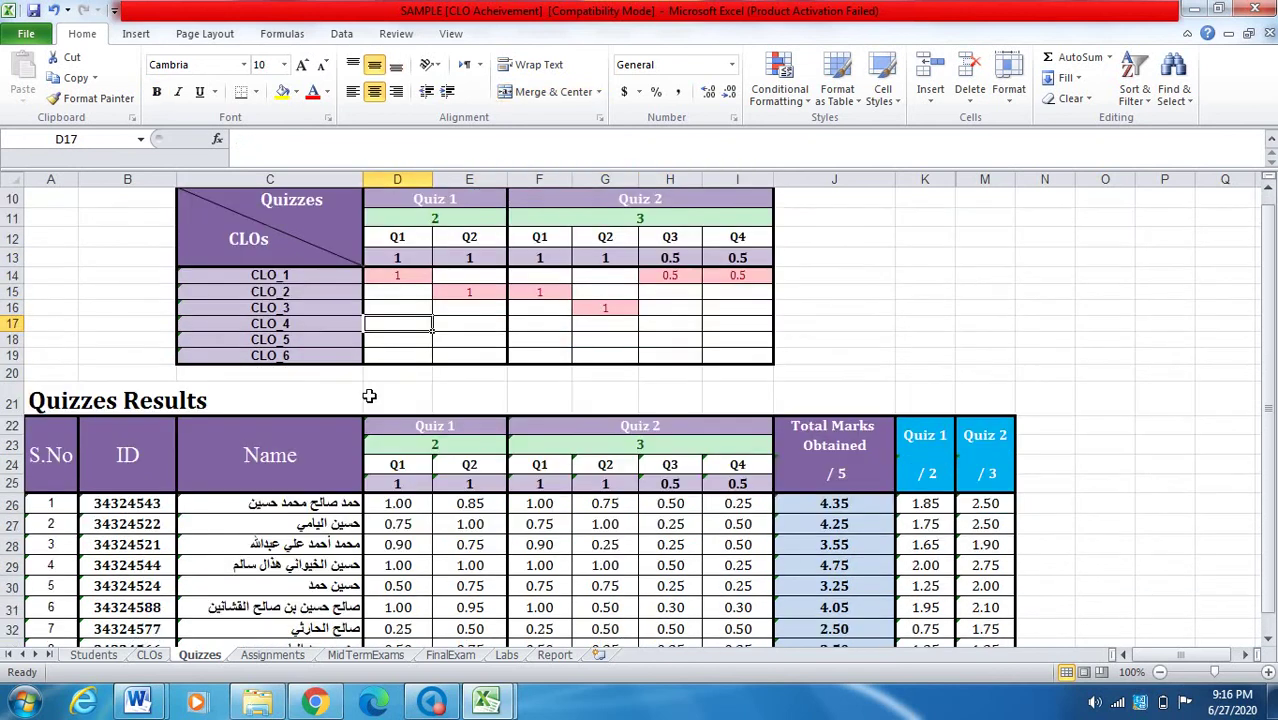
scroll(369, 396, "up", 1)
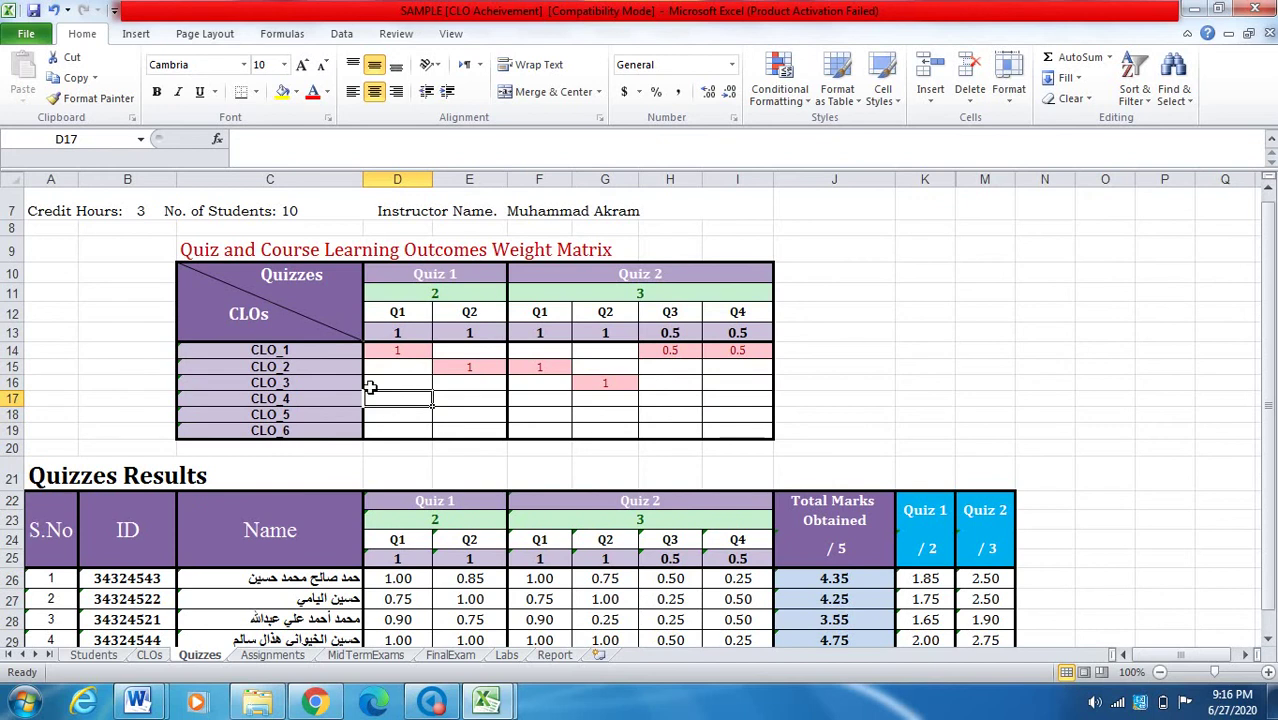
left_click(450, 298)
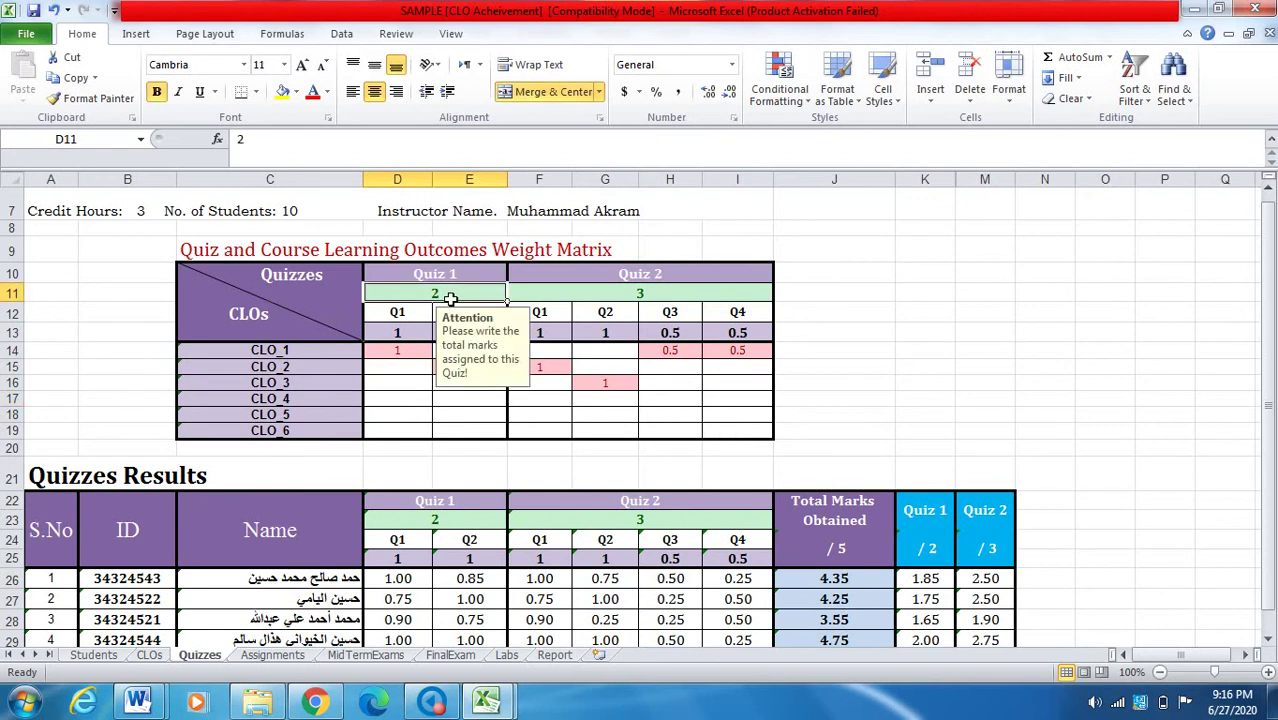
left_click(464, 285)
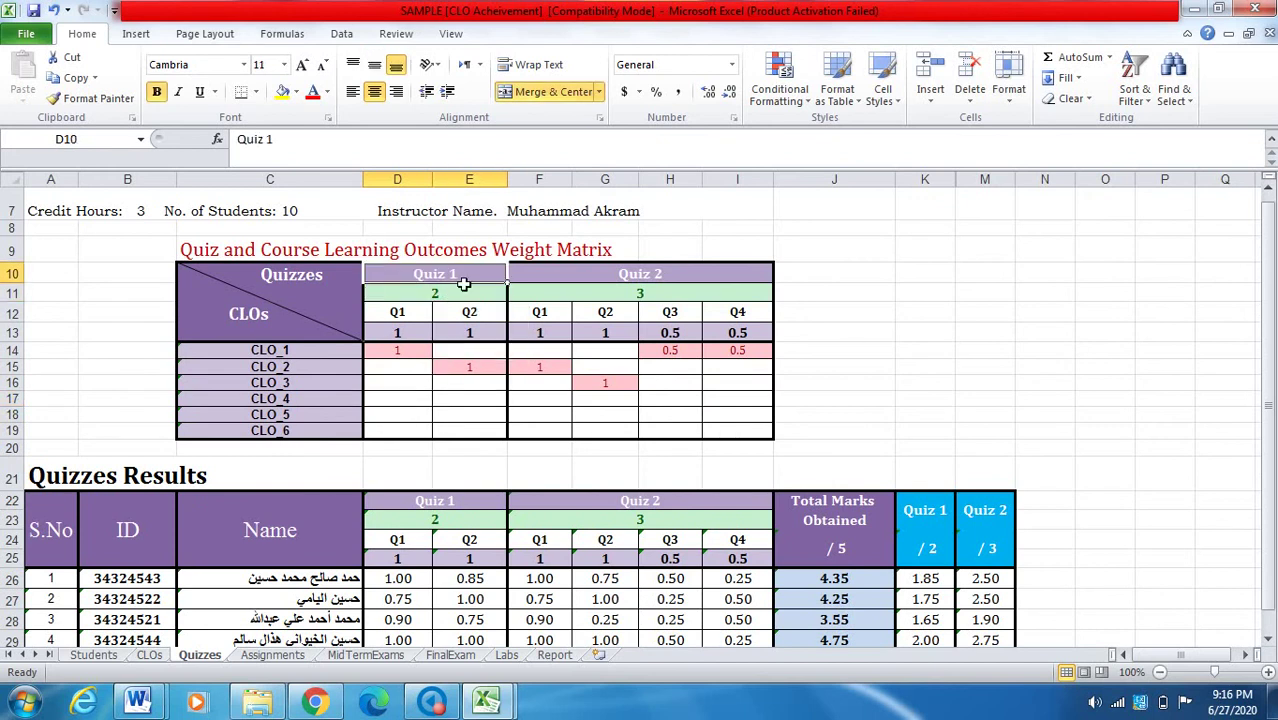
left_click(400, 333)
left_click(493, 332)
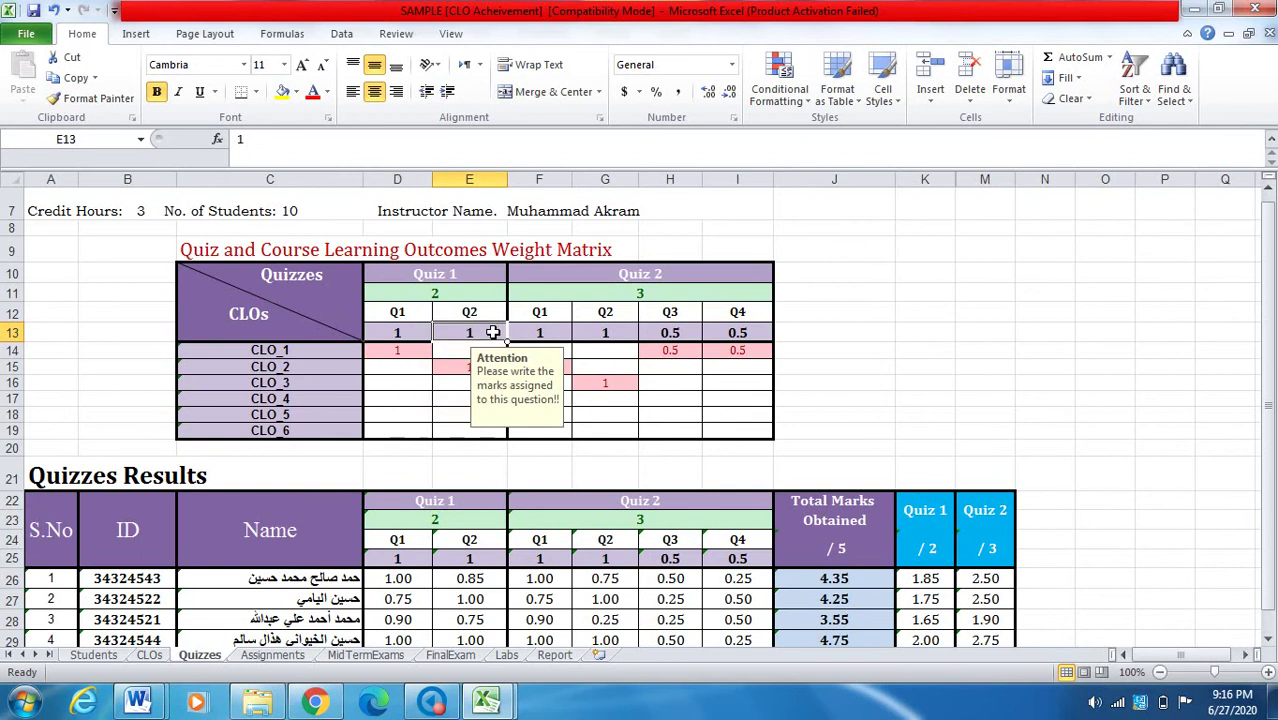
left_click(484, 316)
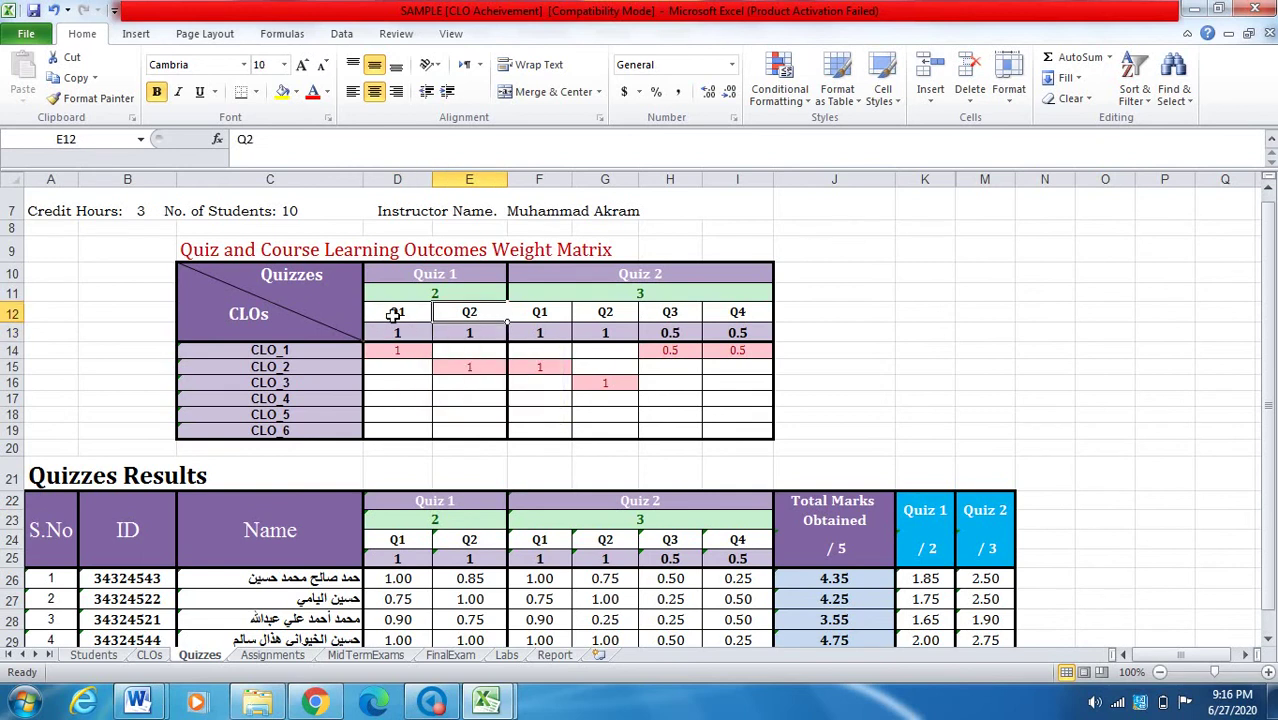
Examine how Quiz 1's Q1 and Q2 marks are mapped to the CLO_1 and CLO_2 rows of the sample matrix
left_click(423, 356)
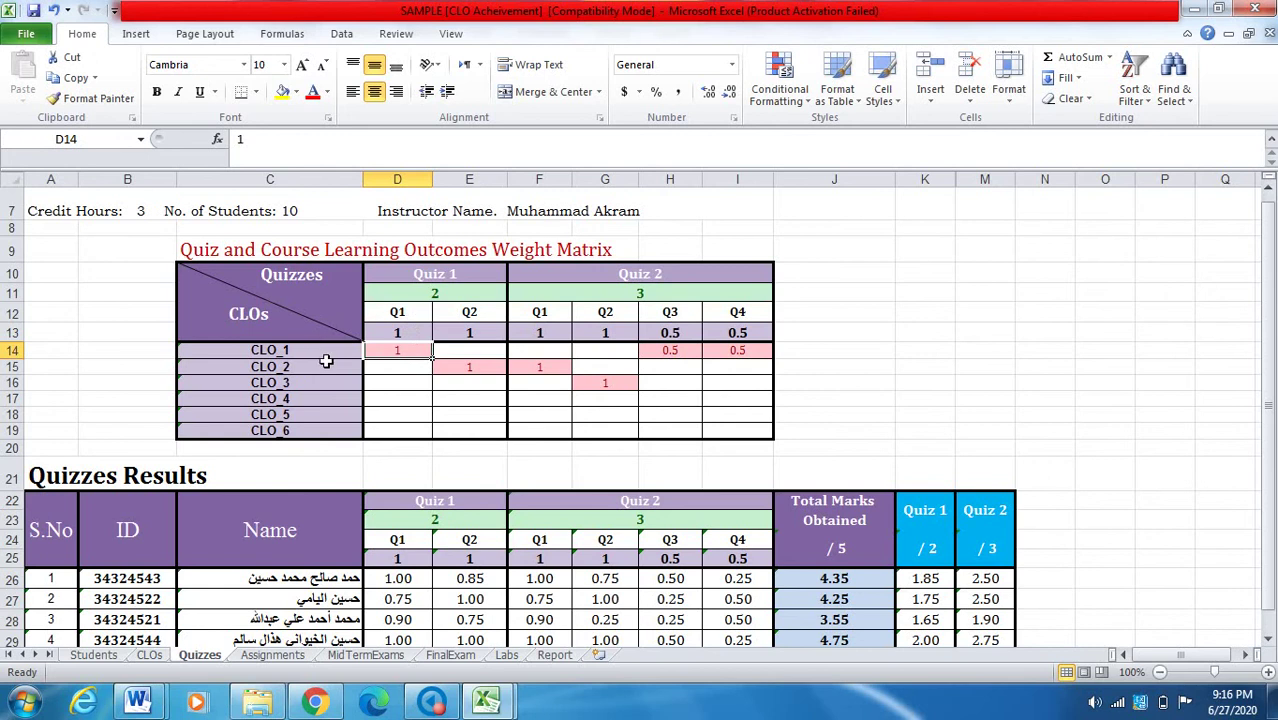
left_click(505, 317)
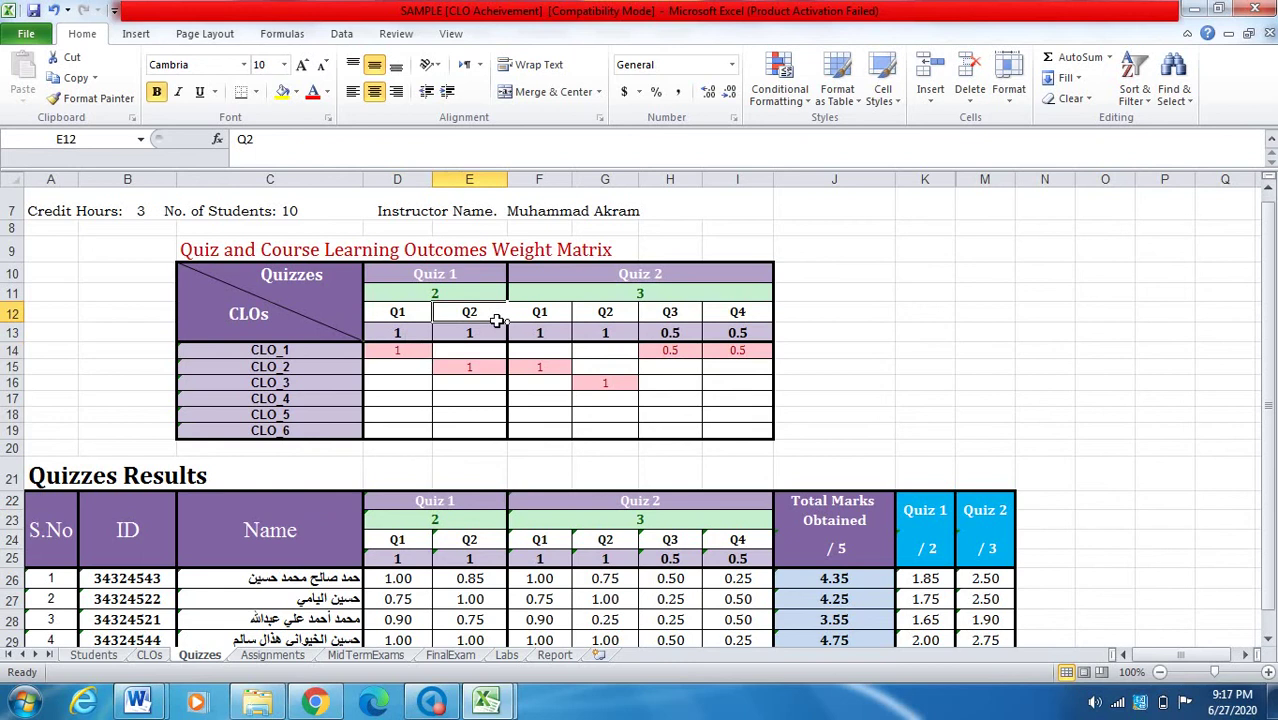
left_click(498, 372)
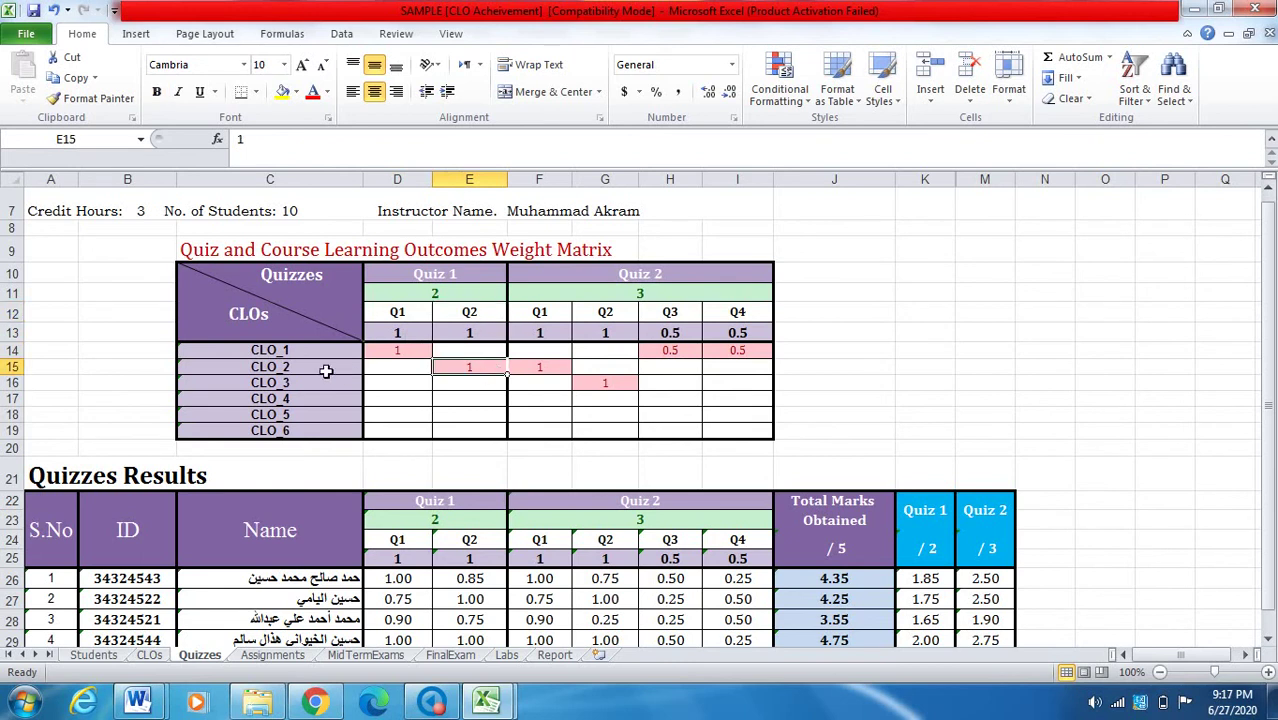
left_click(324, 372)
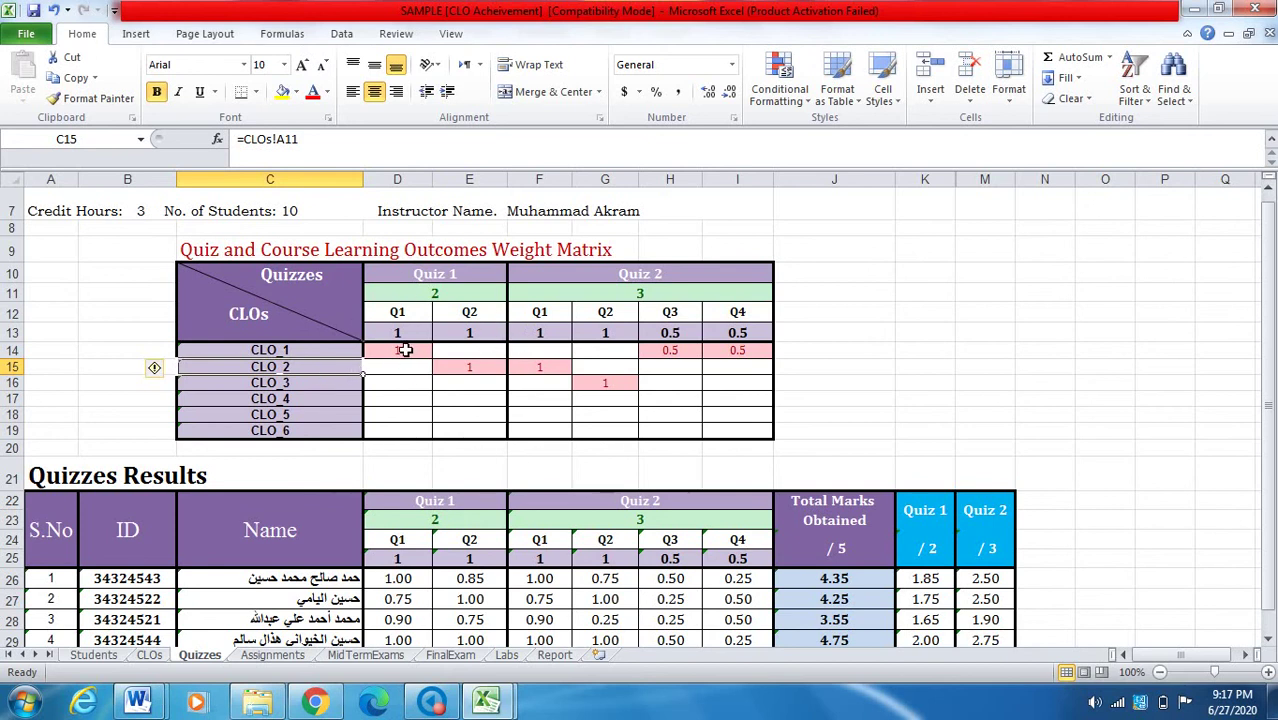
scroll(404, 350, "down", 1)
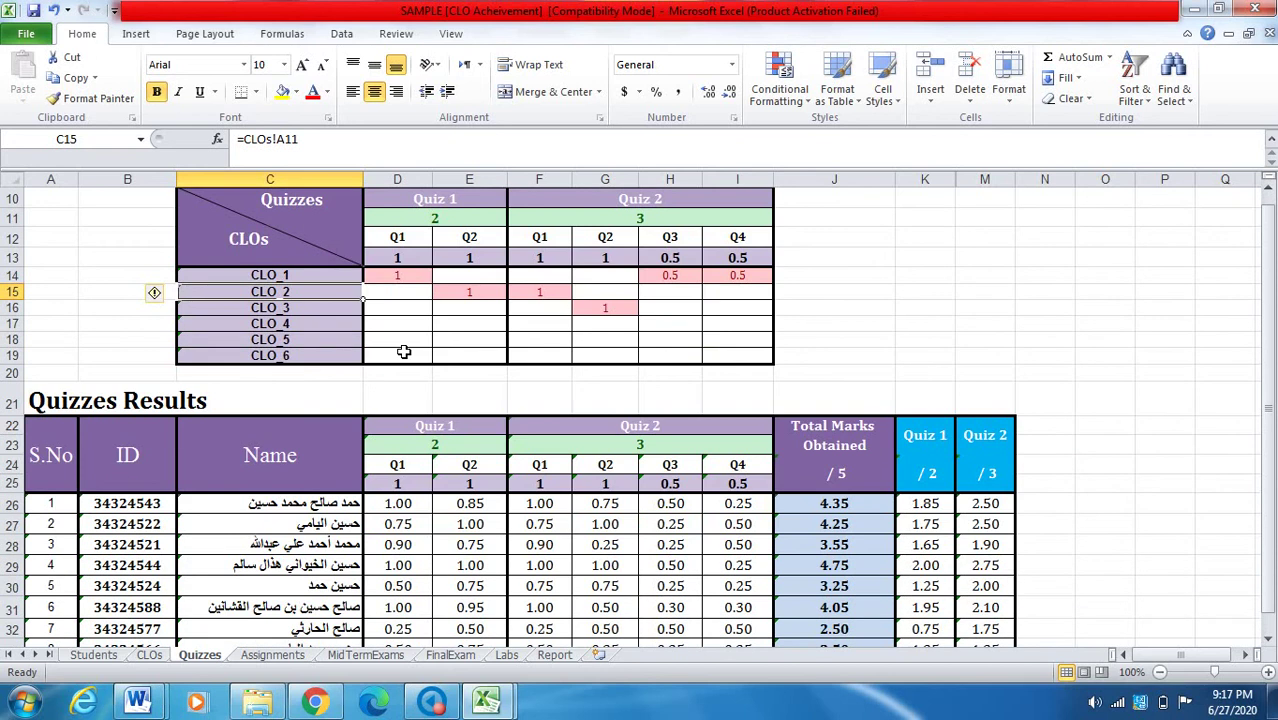
Examine the student names in the Quizzes Results table and the first student's Q1 and Q2 marks for Quiz 1
scroll(404, 352, "down", 1)
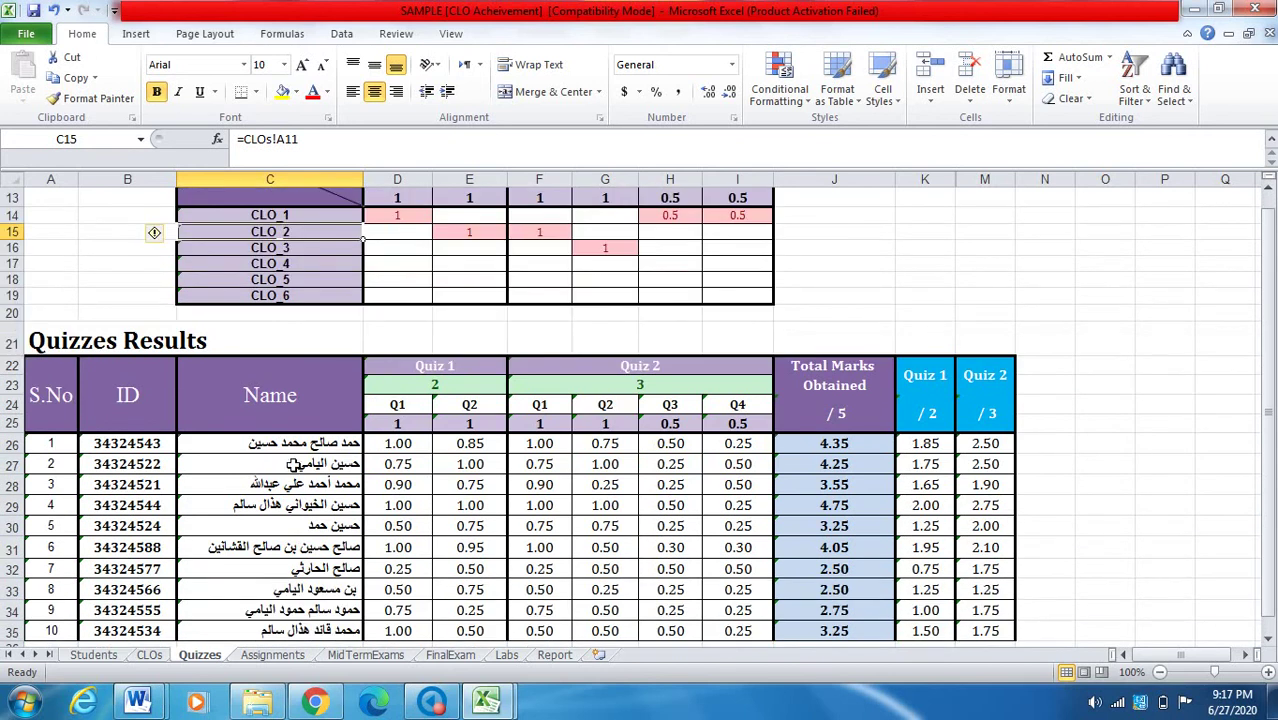
scroll(265, 500, "down", 1)
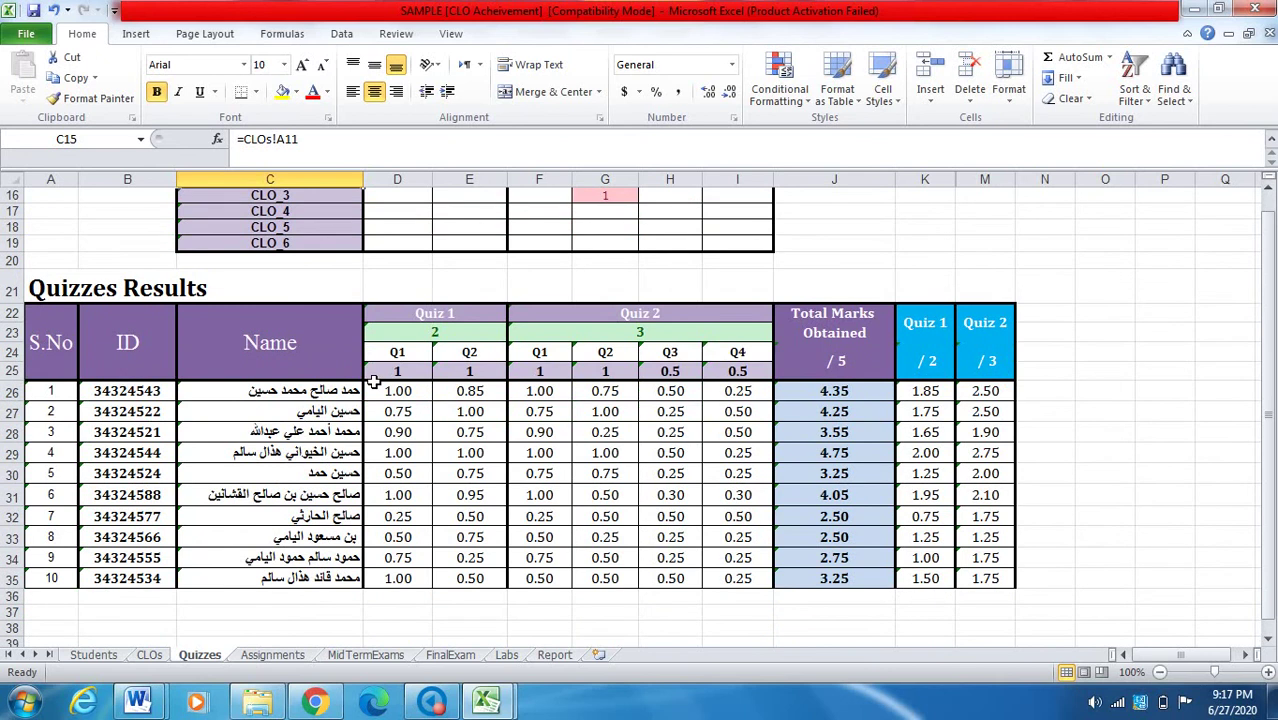
scroll(372, 383, "up", 1)
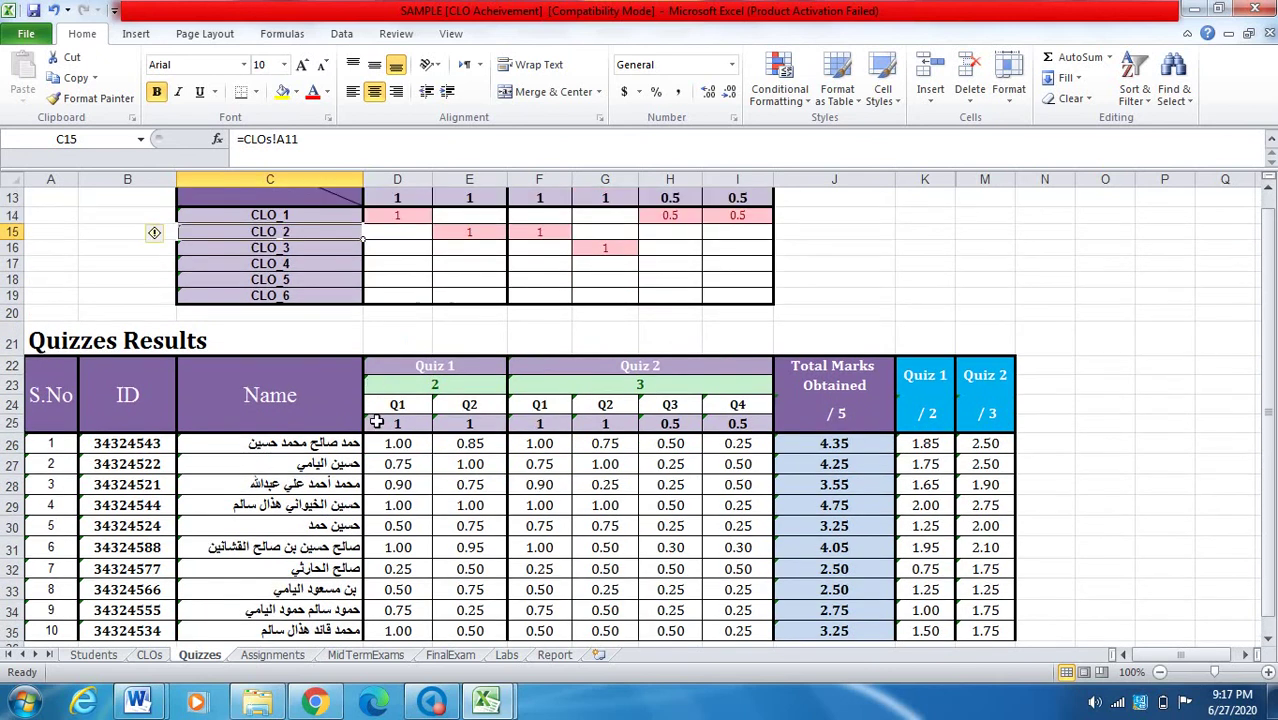
left_click(295, 448)
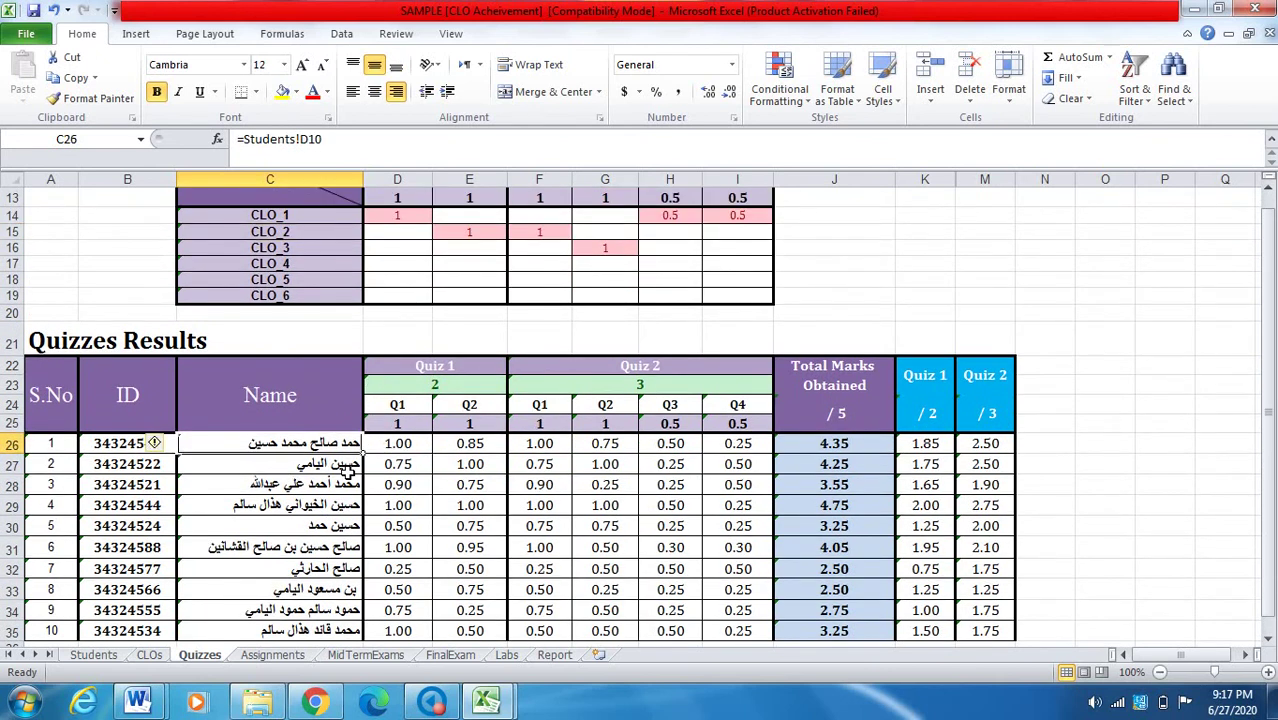
left_click(310, 468)
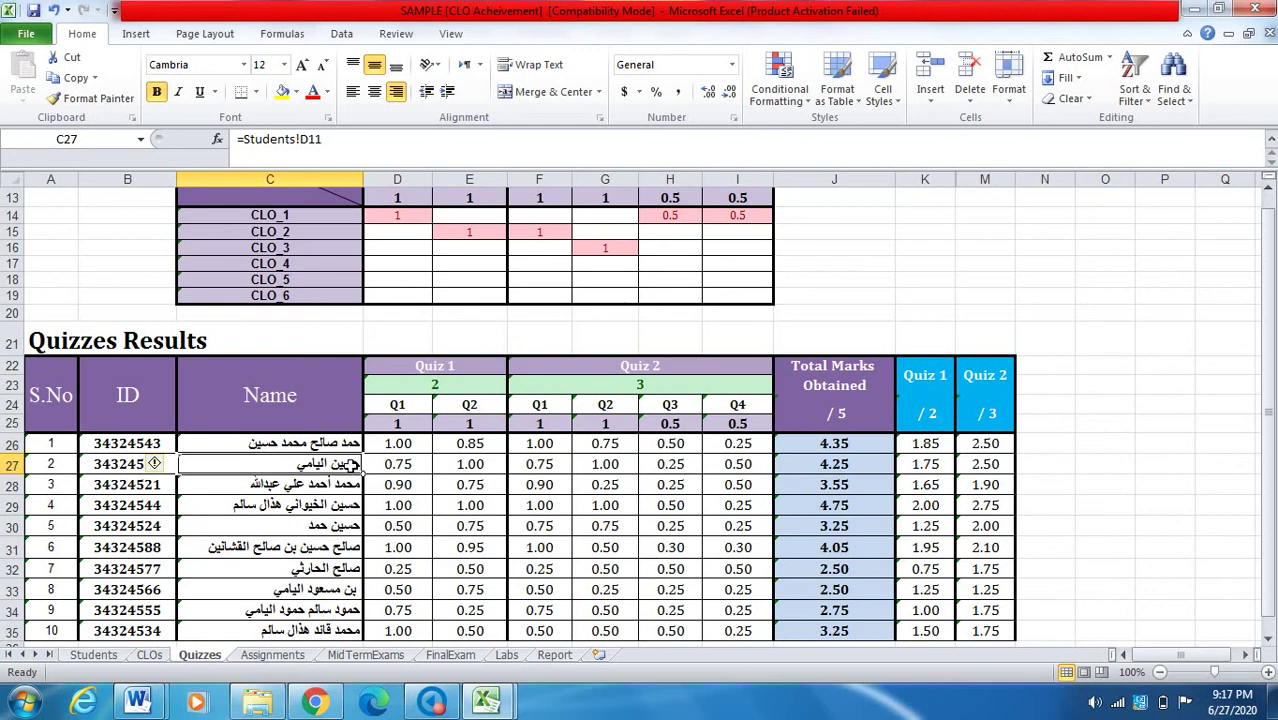
scroll(345, 466, "up", 1)
left_click(422, 508)
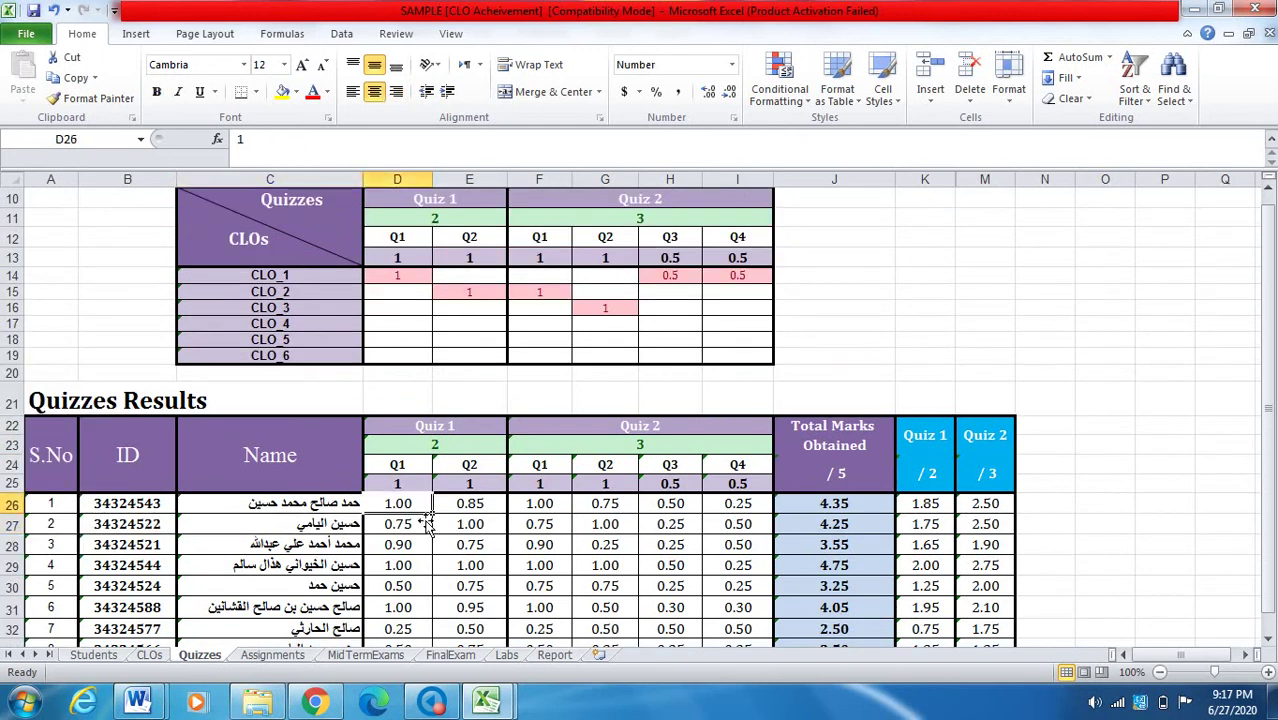
left_click(492, 511)
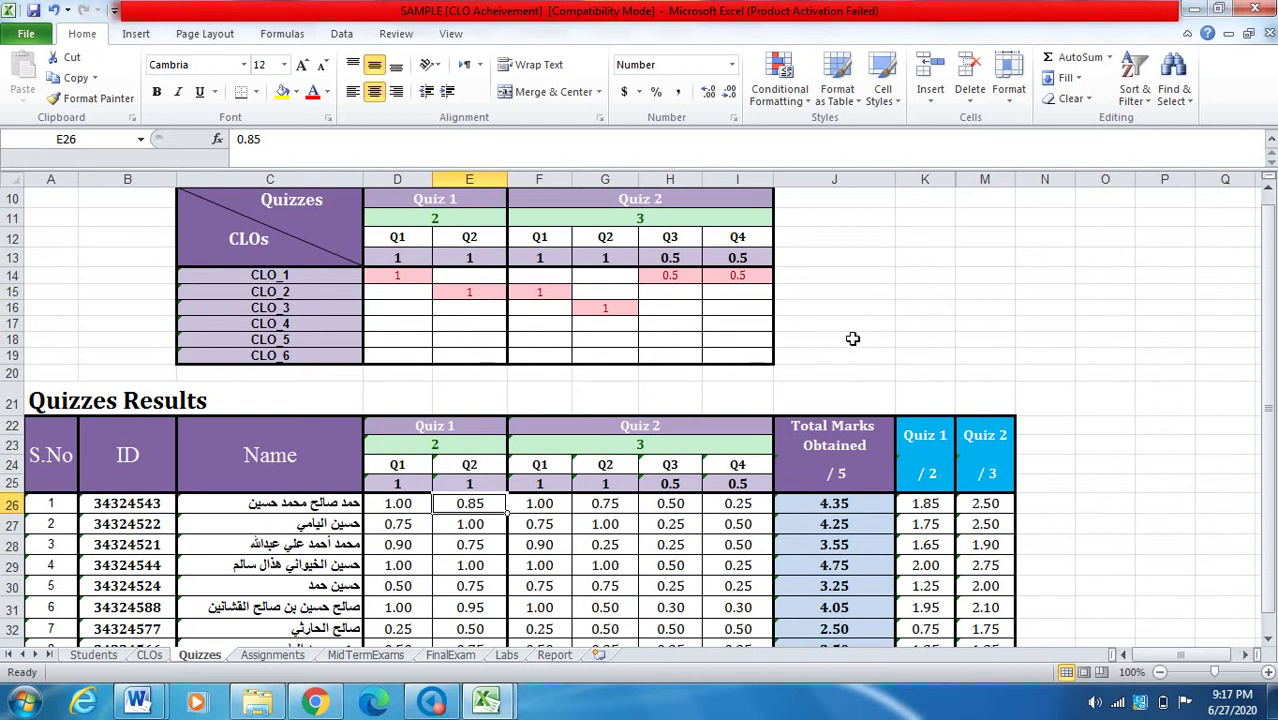
Examine Quiz 2's question headings, the marks assigned to each question and the quiz's total marks in the weight matrix
scroll(683, 326, "up", 1)
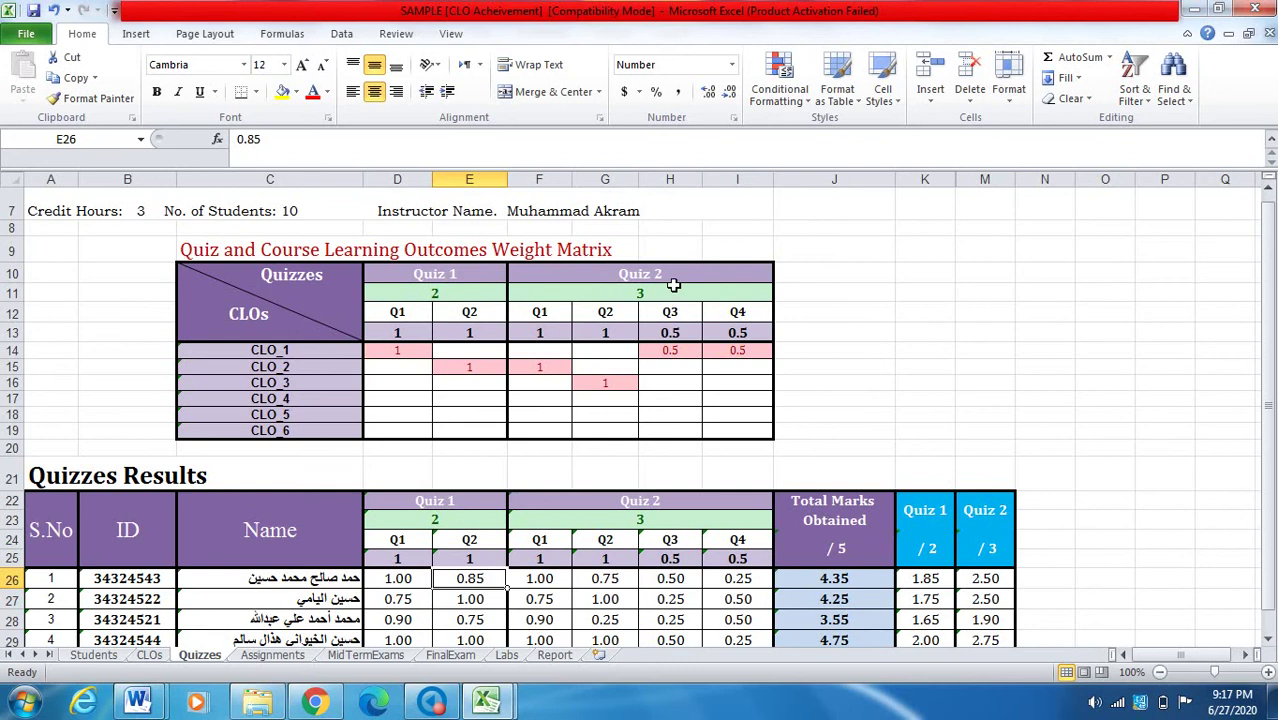
left_click(539, 316)
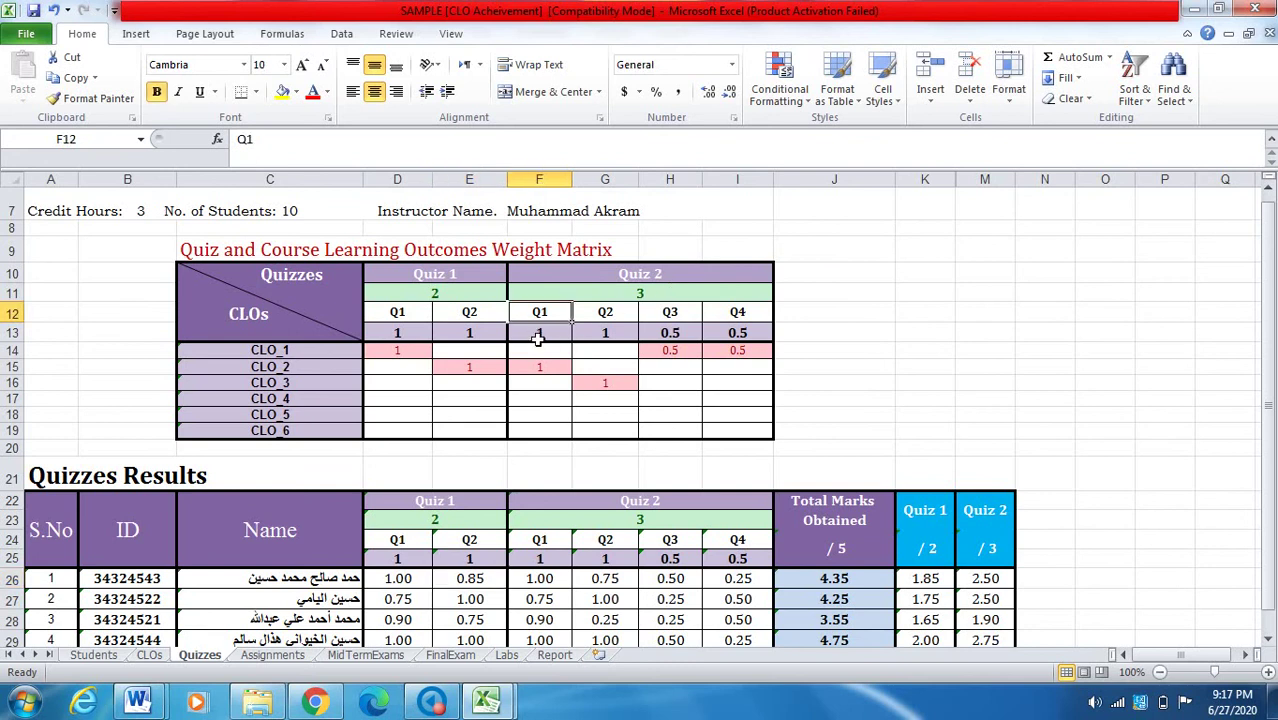
left_click(622, 318)
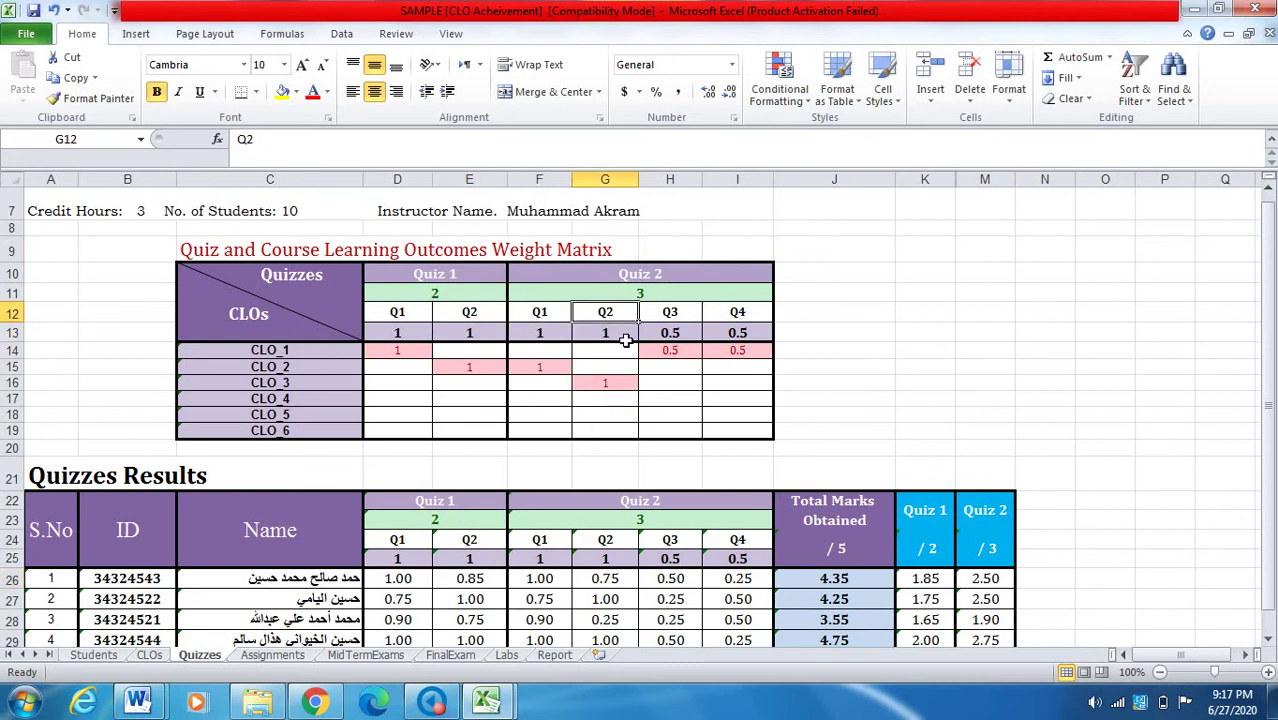
left_click(625, 340)
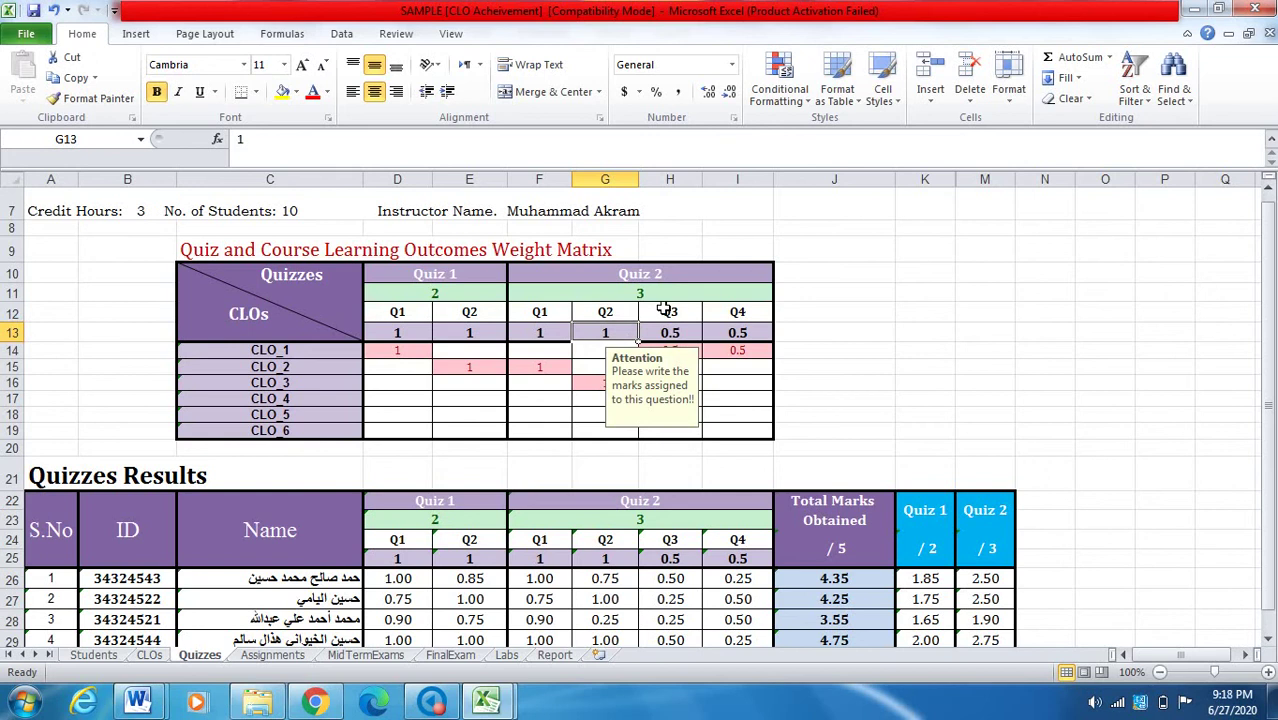
left_click(760, 272)
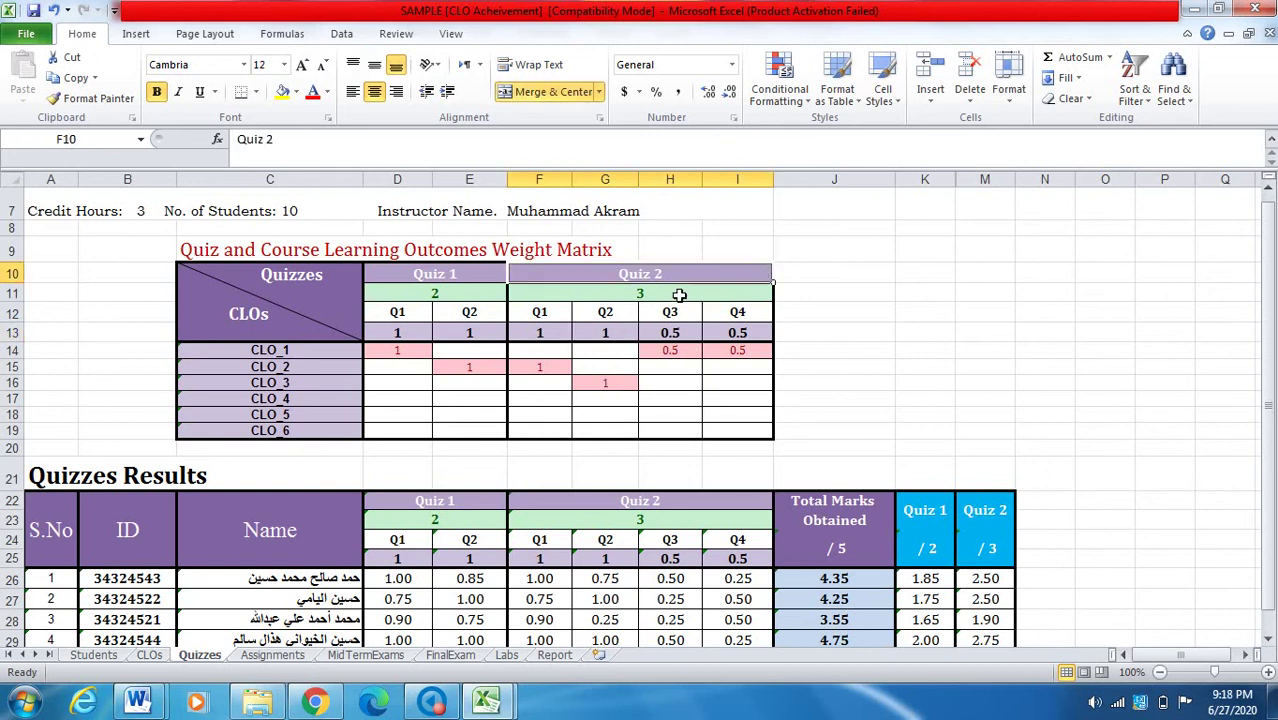
left_click(673, 296)
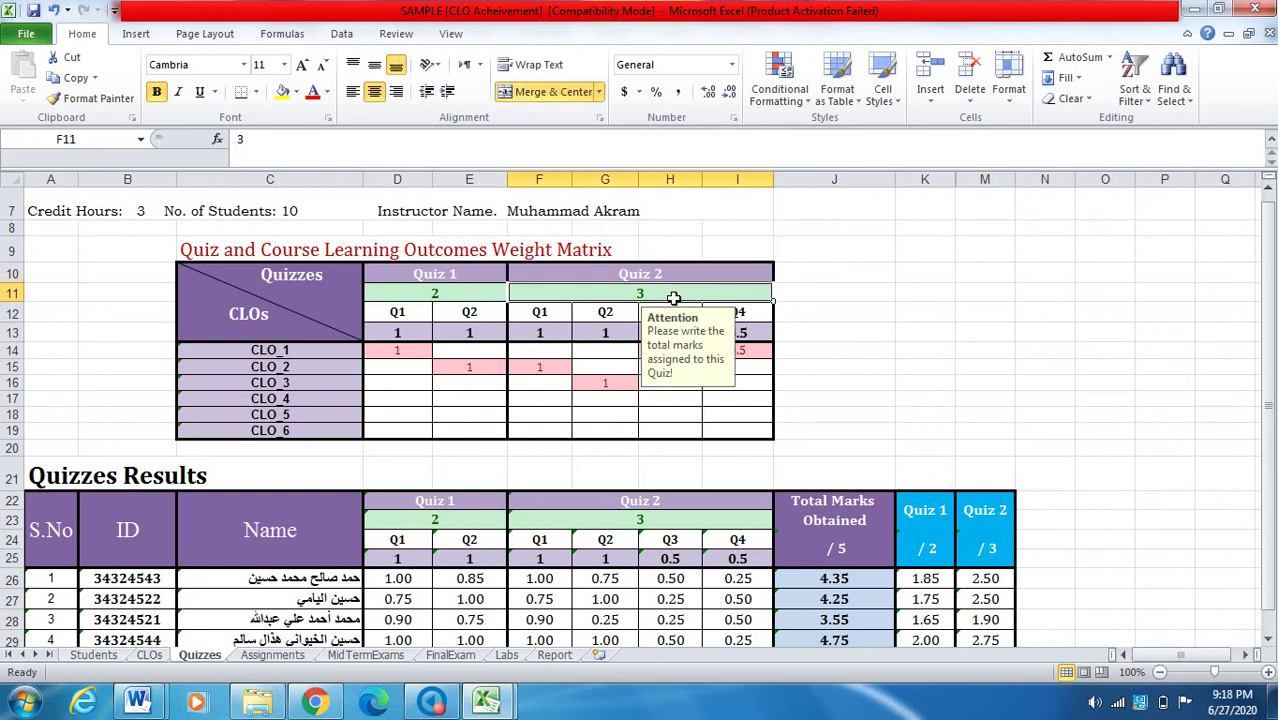
left_click(689, 281)
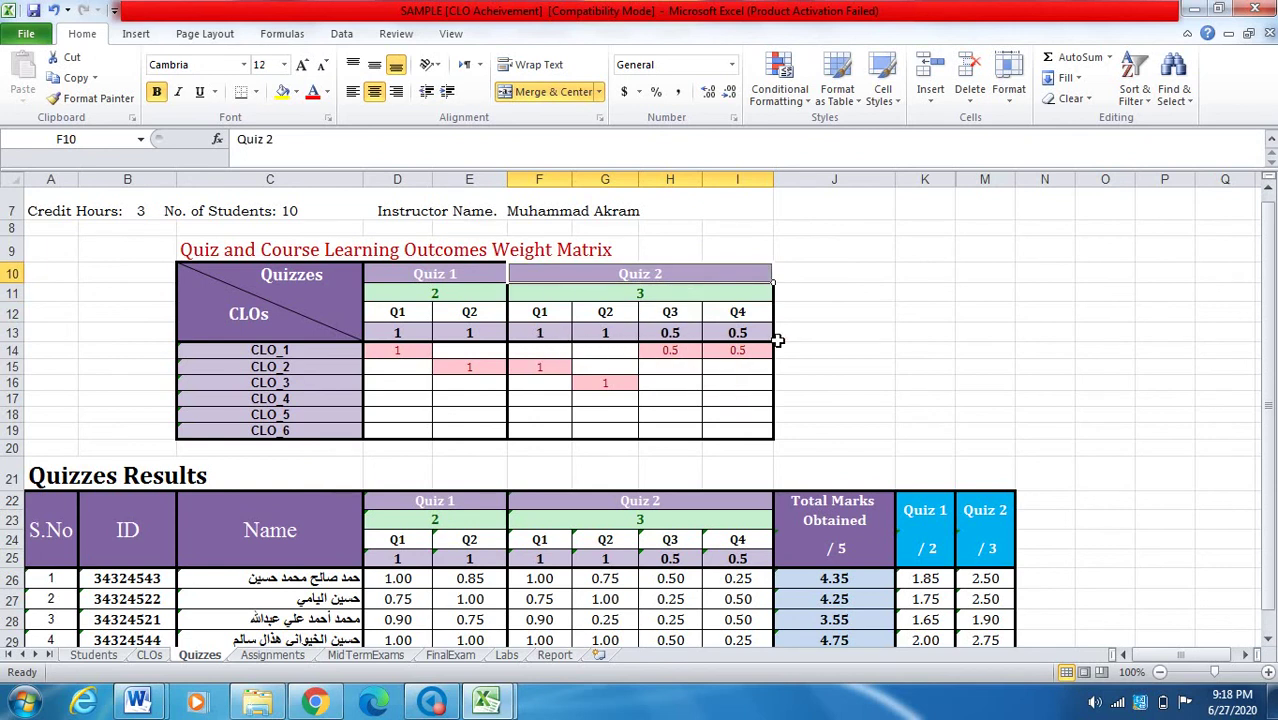
Check how Quiz 2's questions Q1 to Q4 are mapped to the CLO_1, CLO_2 and CLO_3 rows of the matrix
scroll(640, 297, "down", 1)
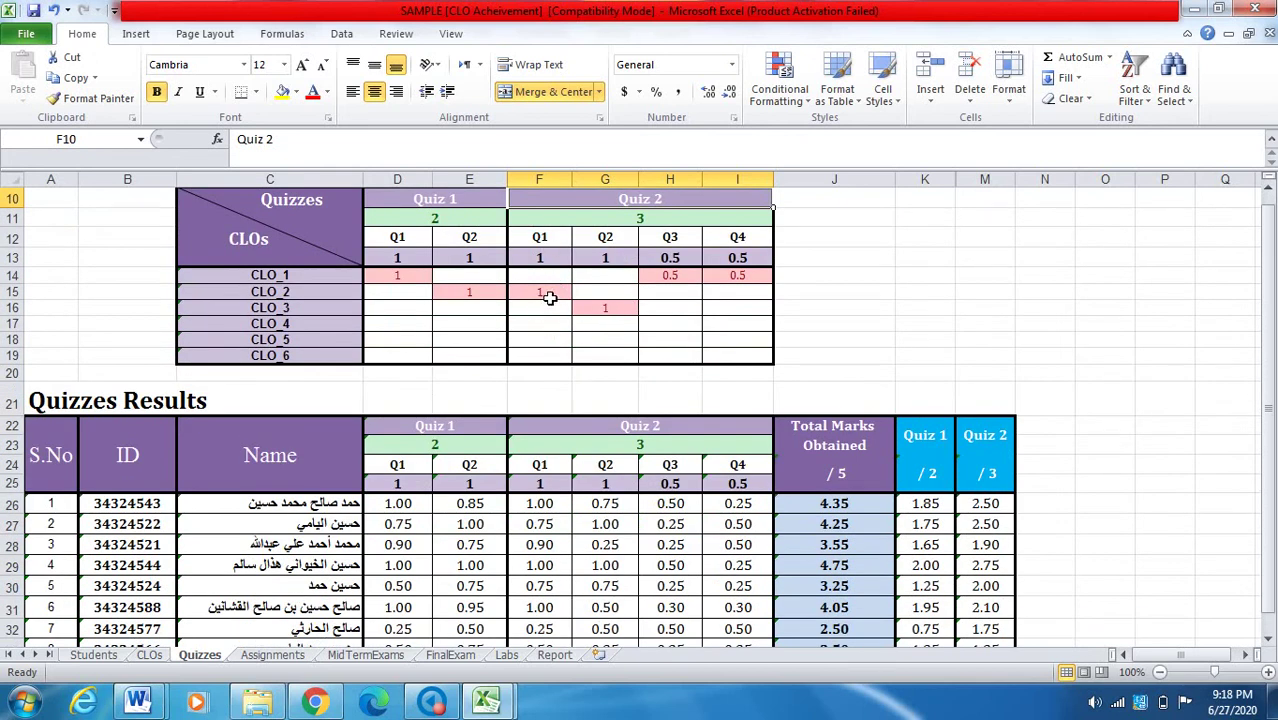
left_click(548, 296)
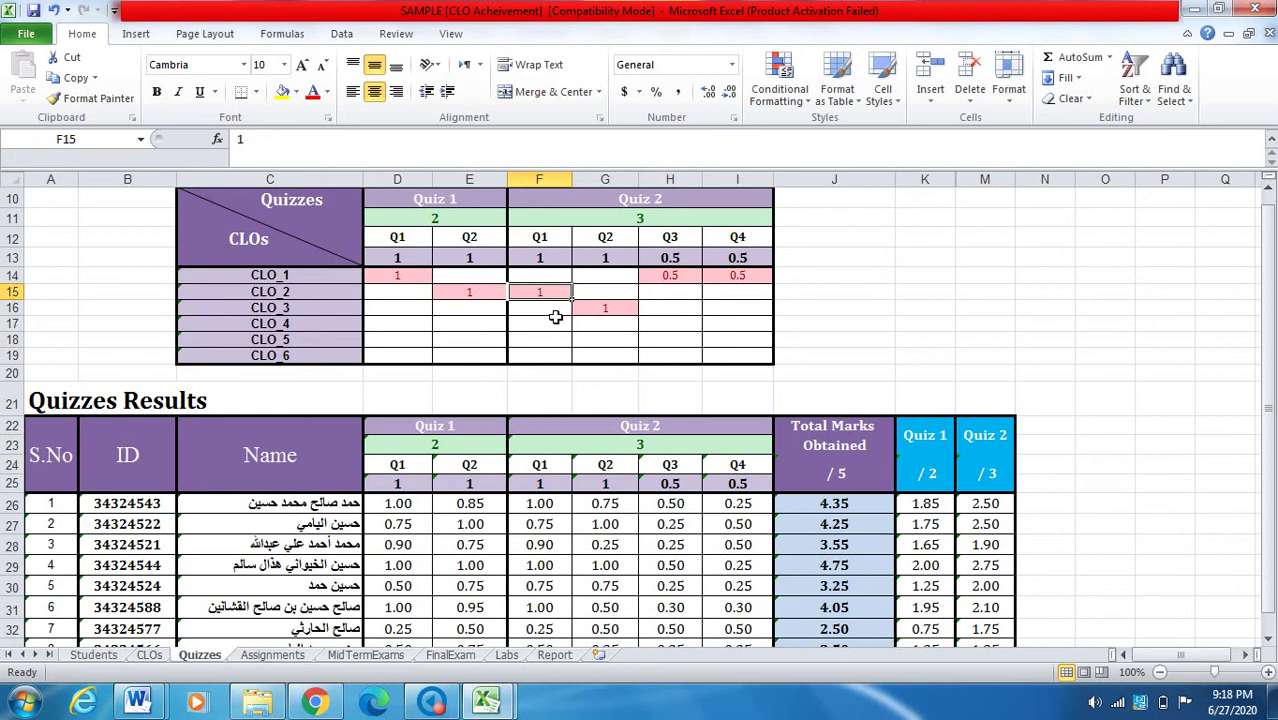
left_click(619, 317)
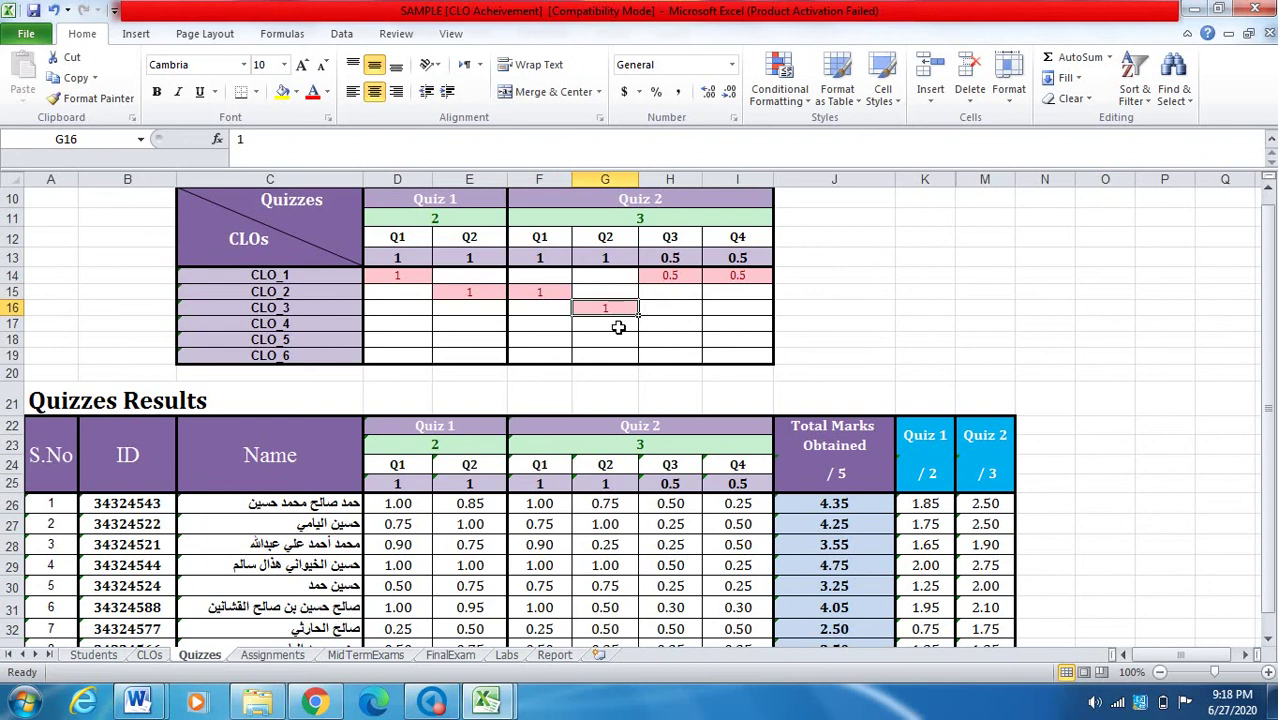
left_click_drag(620, 327, 507, 317)
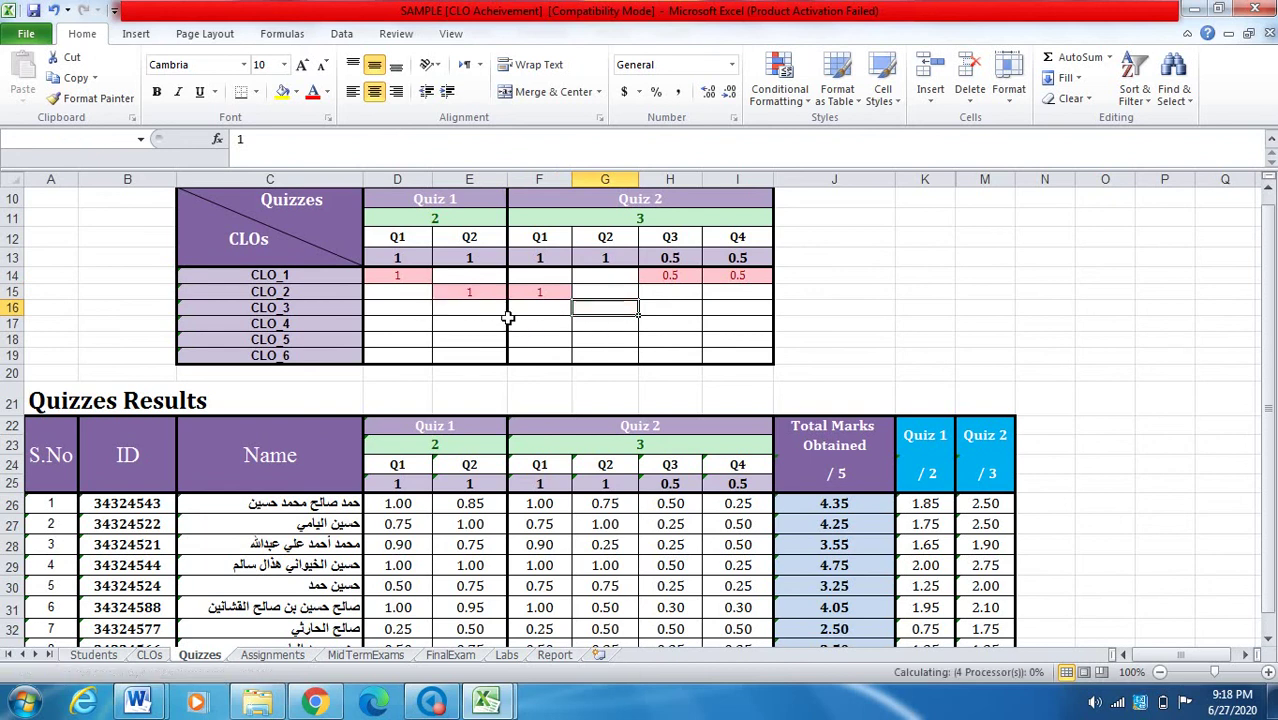
key("ctrl+z")
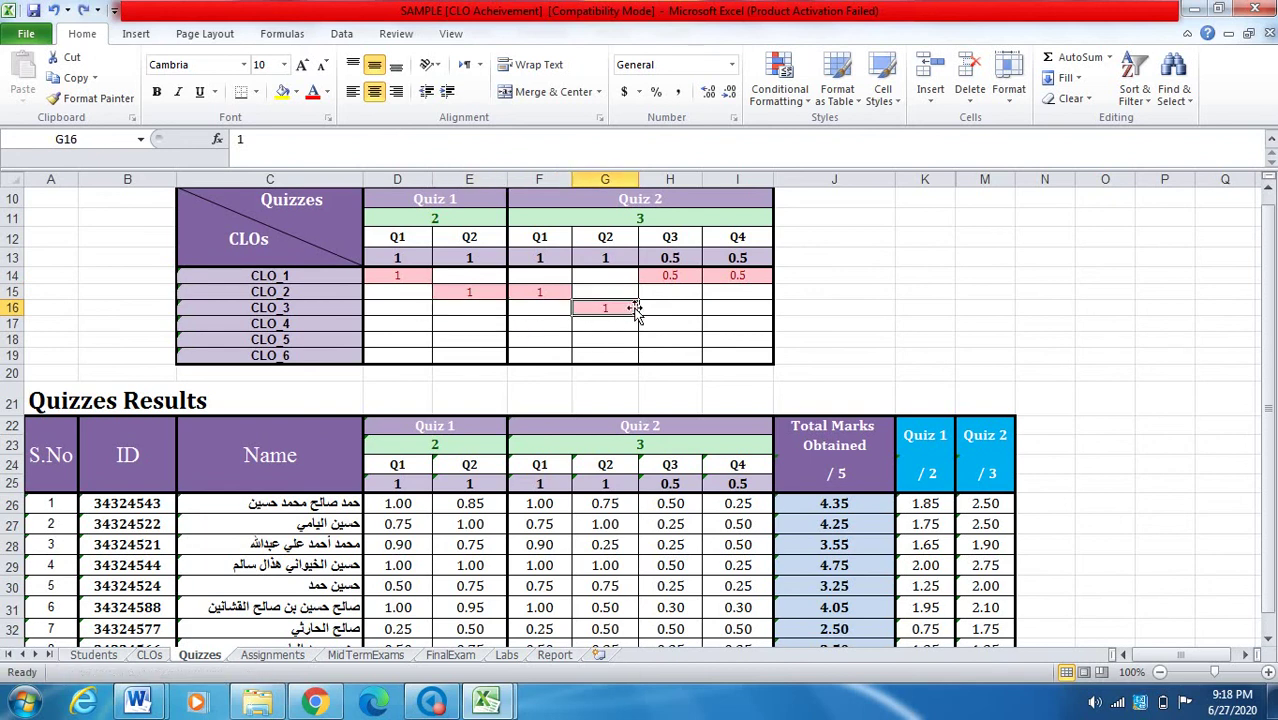
left_click_drag(628, 311, 360, 305)
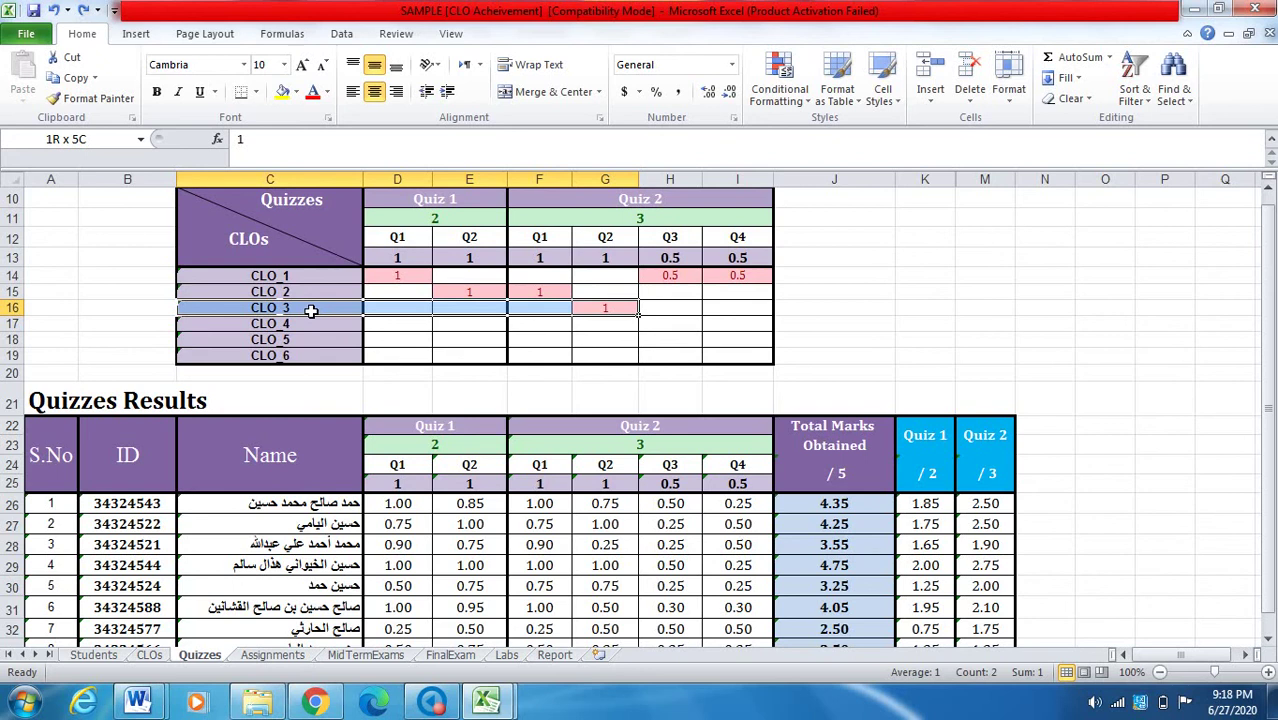
left_click(690, 277)
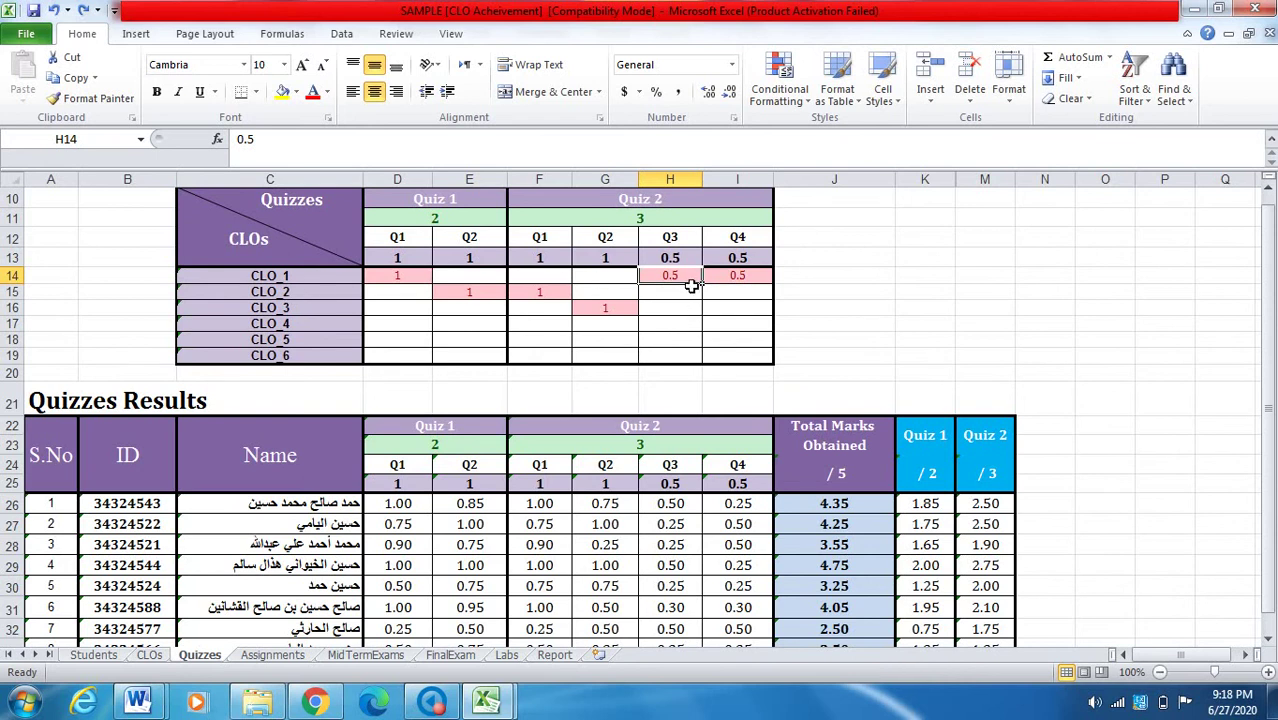
left_click(748, 278)
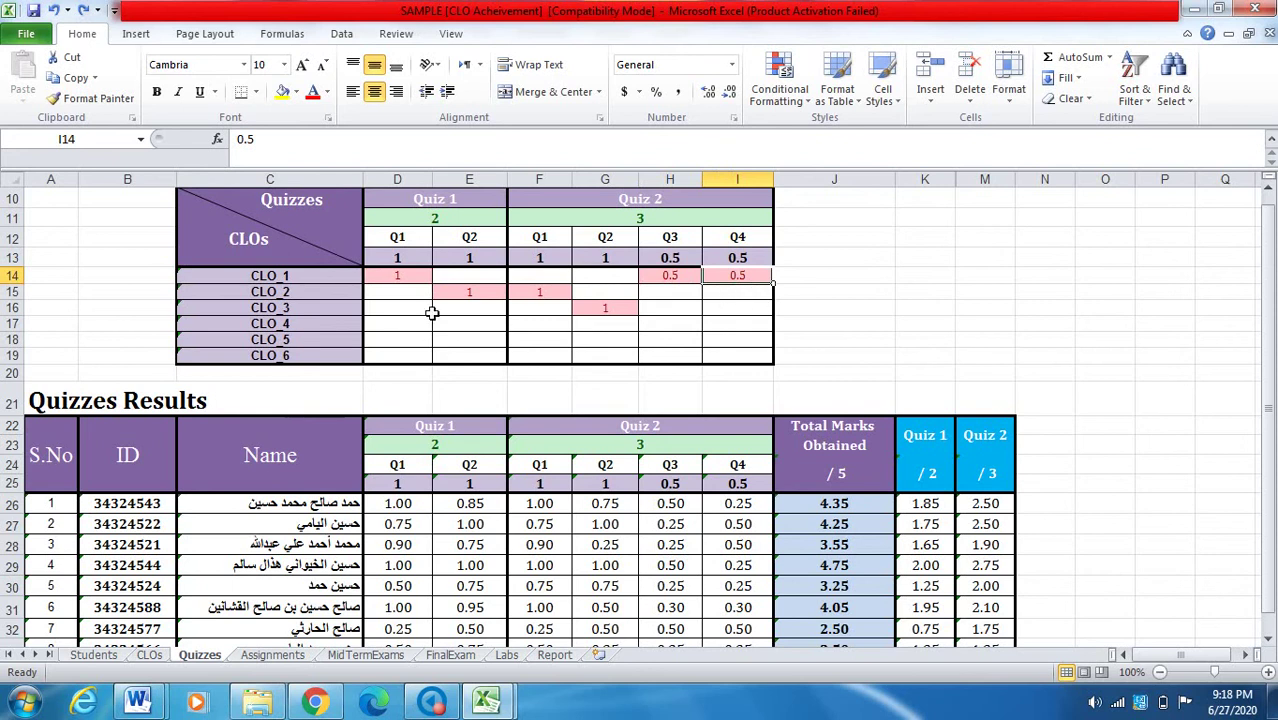
Review all students' Quiz 2 marks for Q1 to Q4 in F26:I35 of the Quizzes Results table
scroll(681, 319, "up", 1)
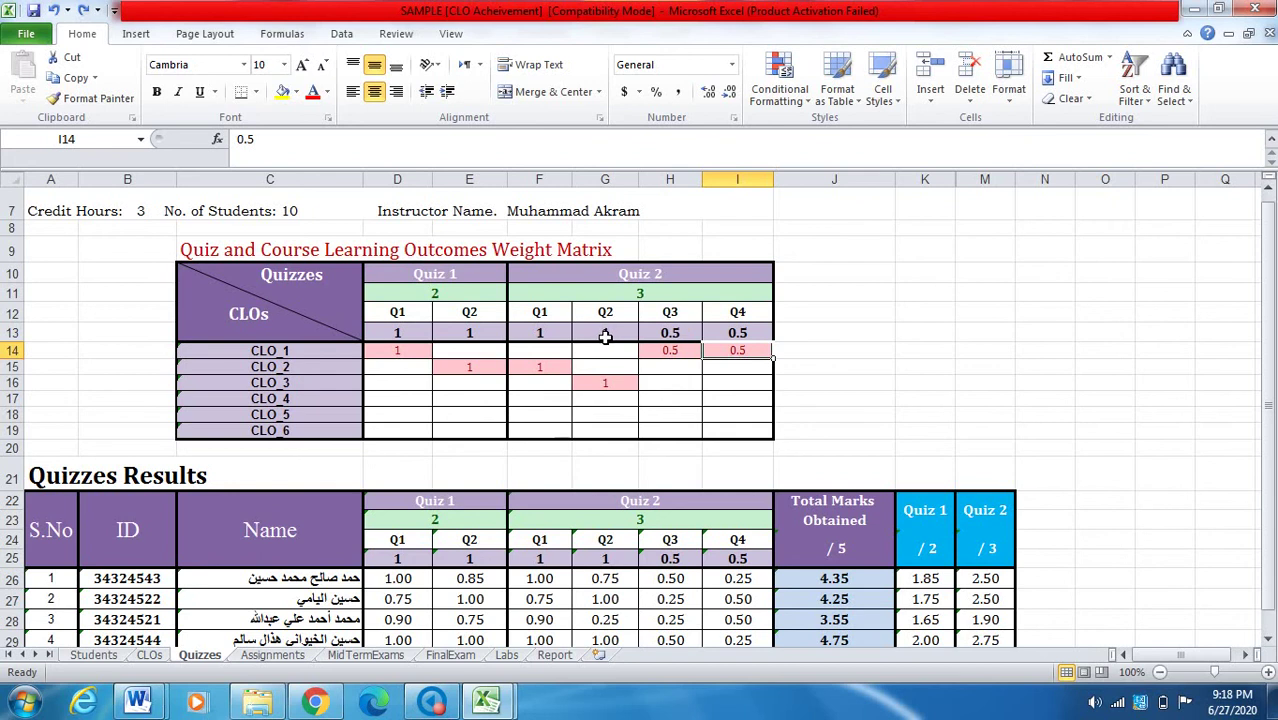
scroll(604, 336, "down", 5)
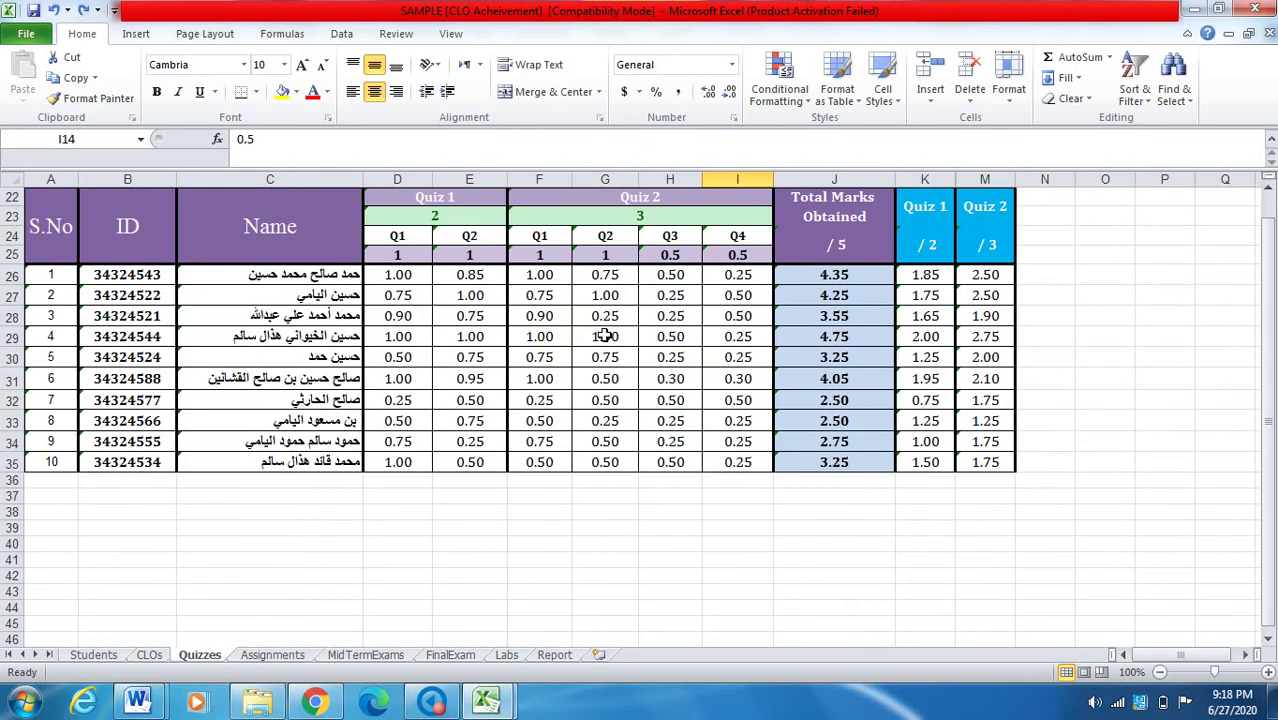
left_click_drag(539, 280, 718, 471)
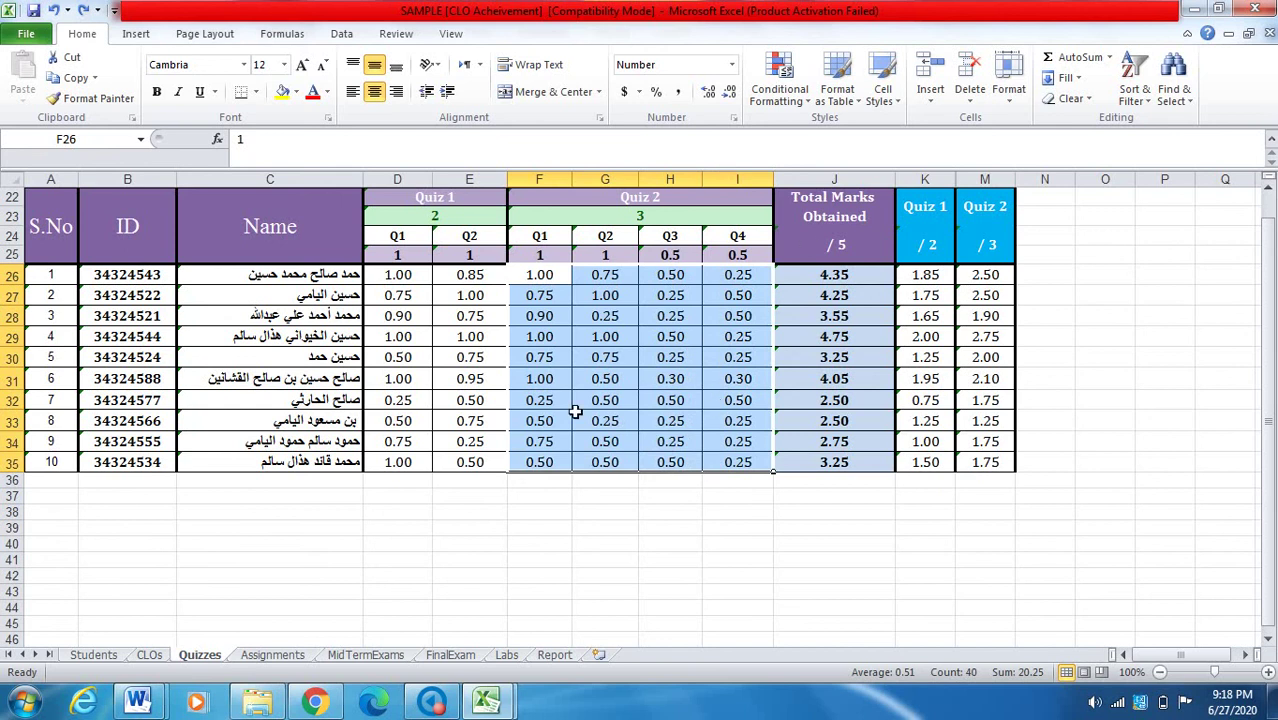
scroll(575, 411, "up", 2)
left_click(608, 450)
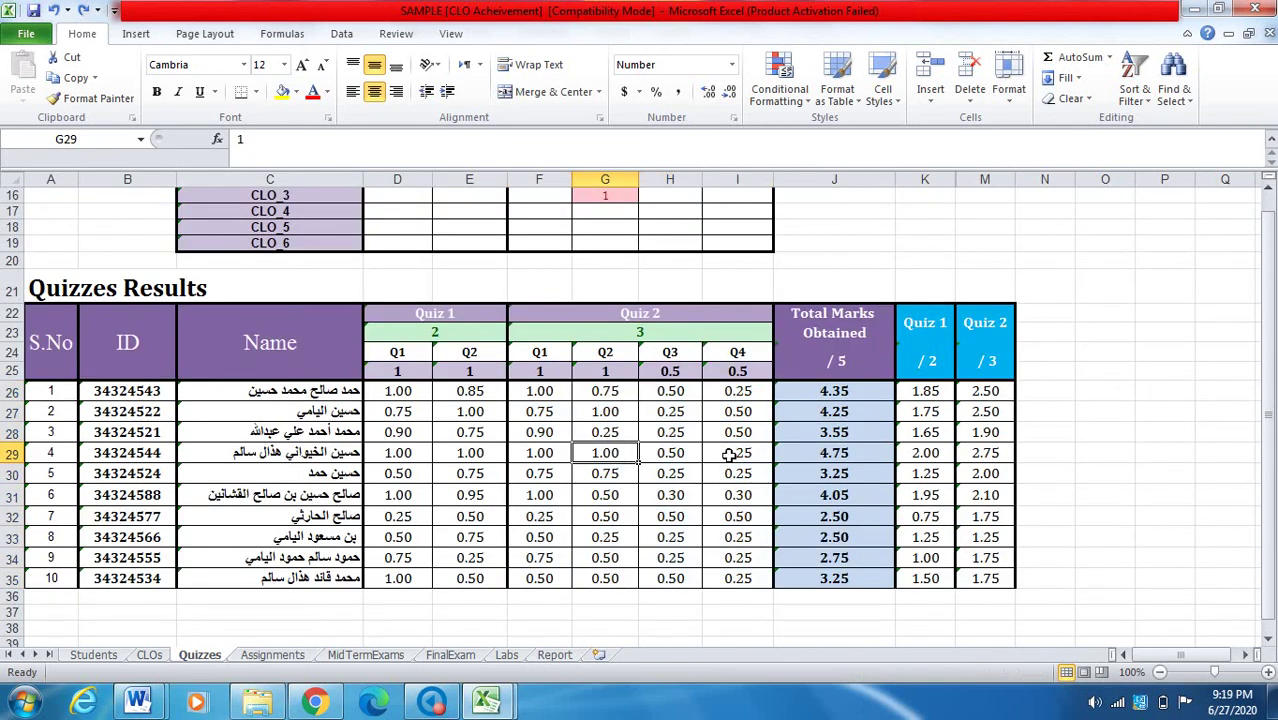
Examine the Total Marks Obtained column, its maximum marks and how the first student's total in row 26 is calculated
scroll(728, 455, "up", 1)
left_click(850, 386)
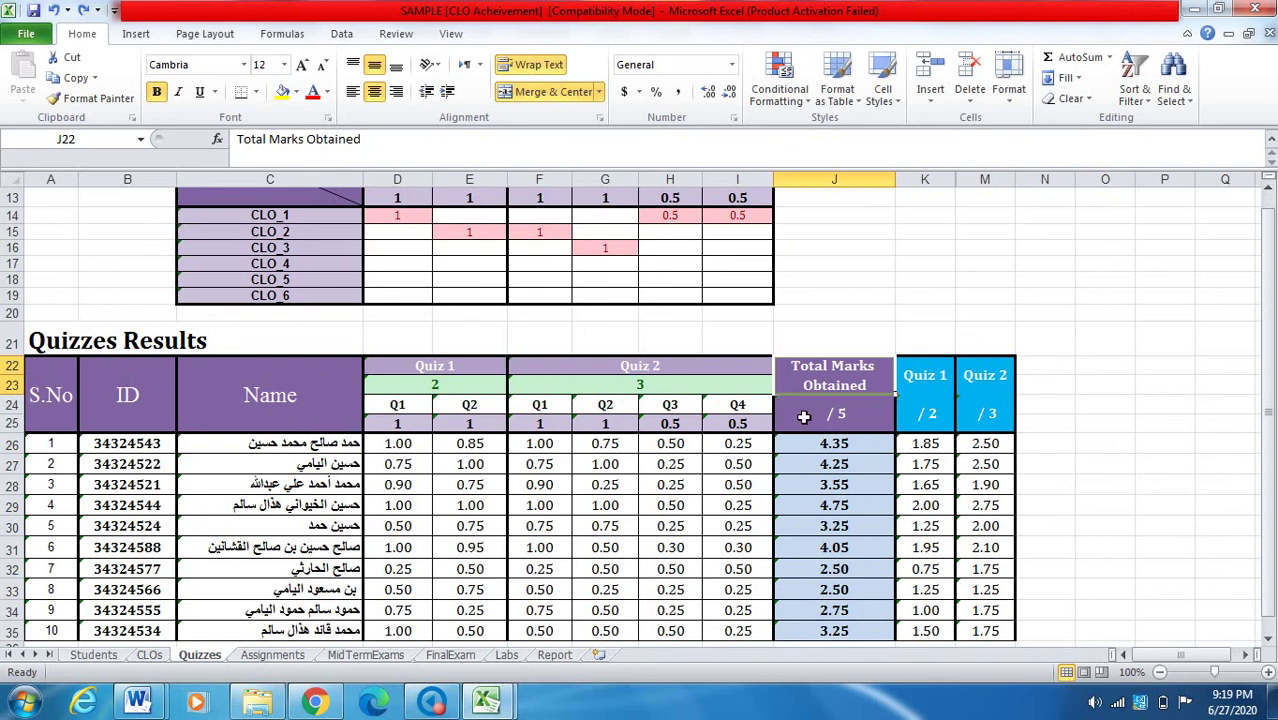
scroll(443, 292, "up", 1)
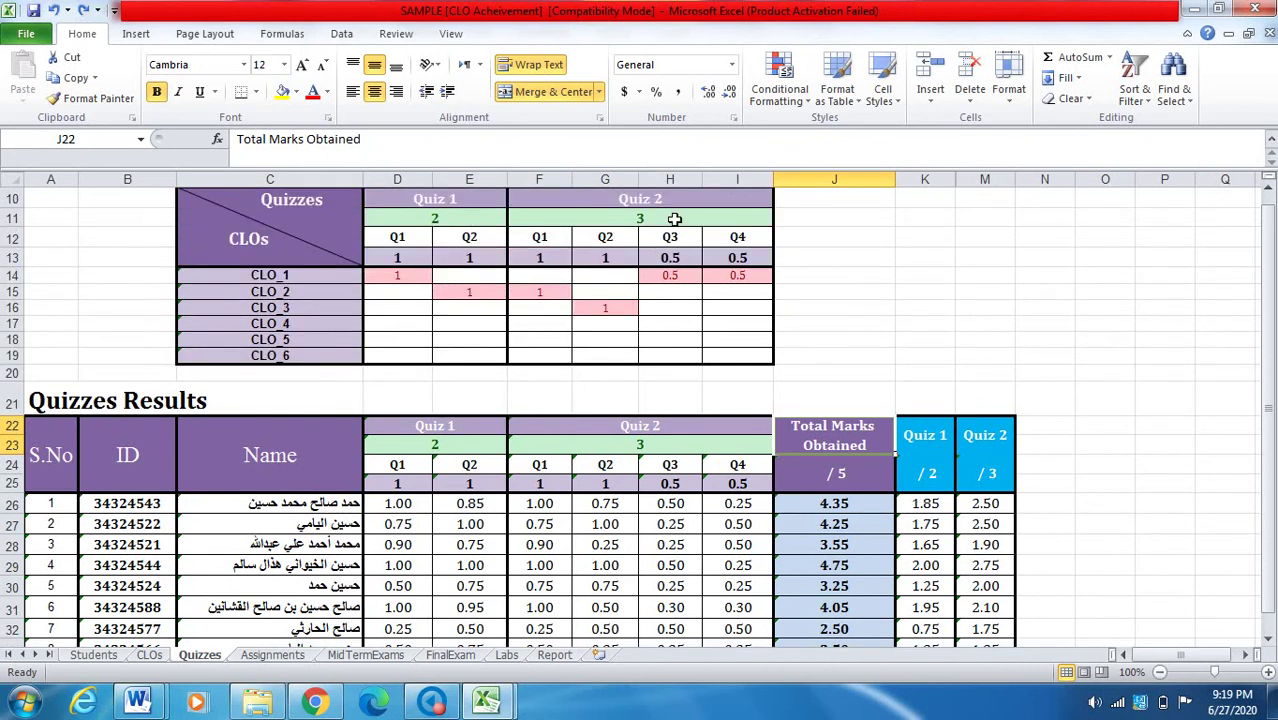
scroll(737, 560, "down", 1)
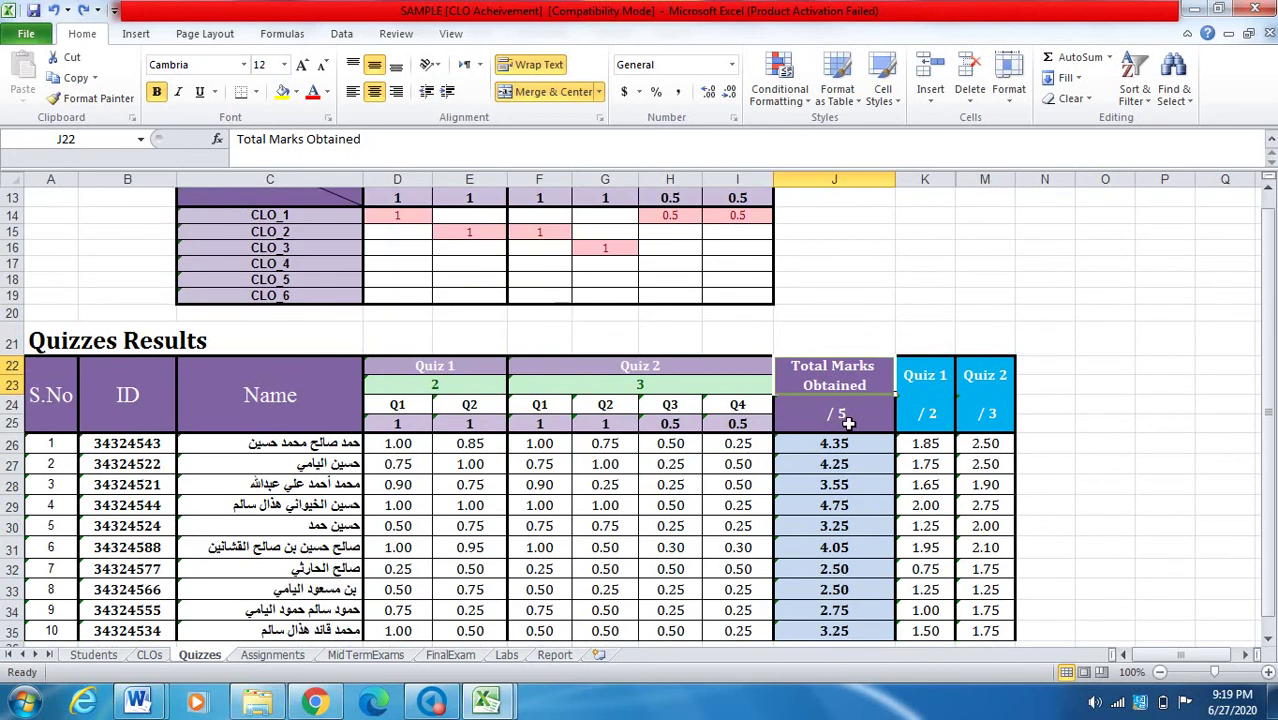
left_click(884, 412)
left_click(843, 447)
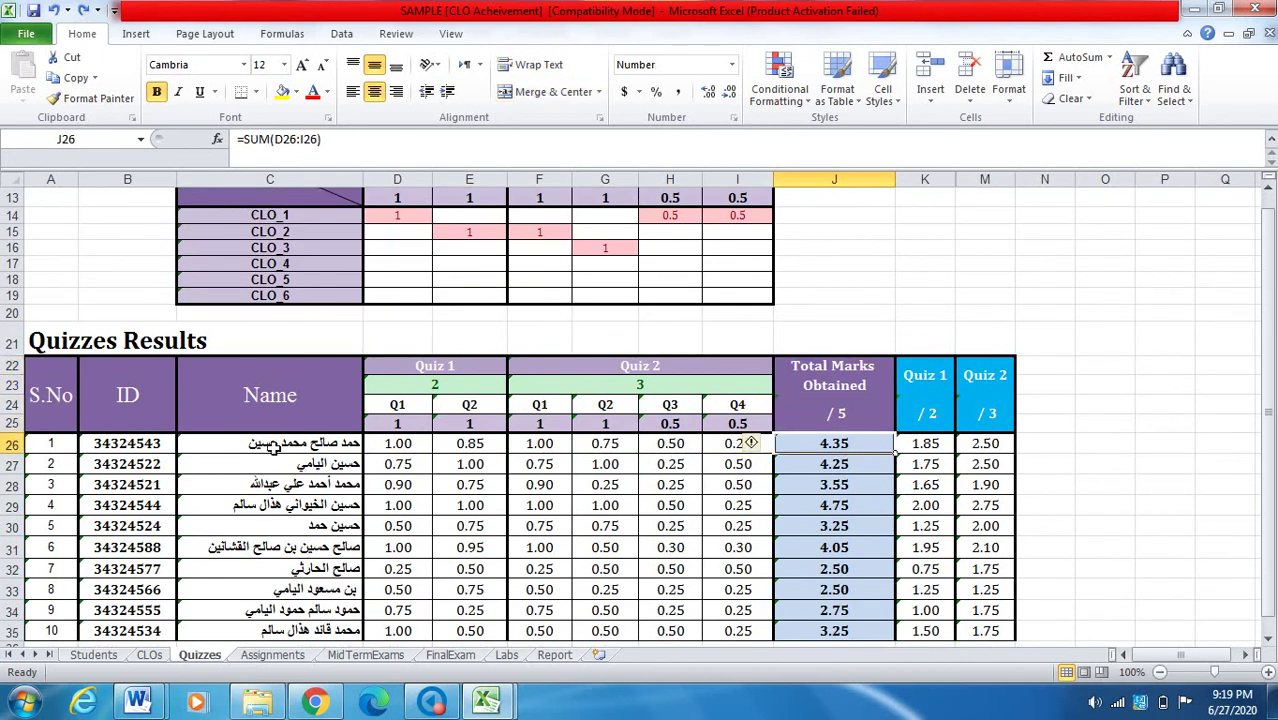
left_click(20, 443)
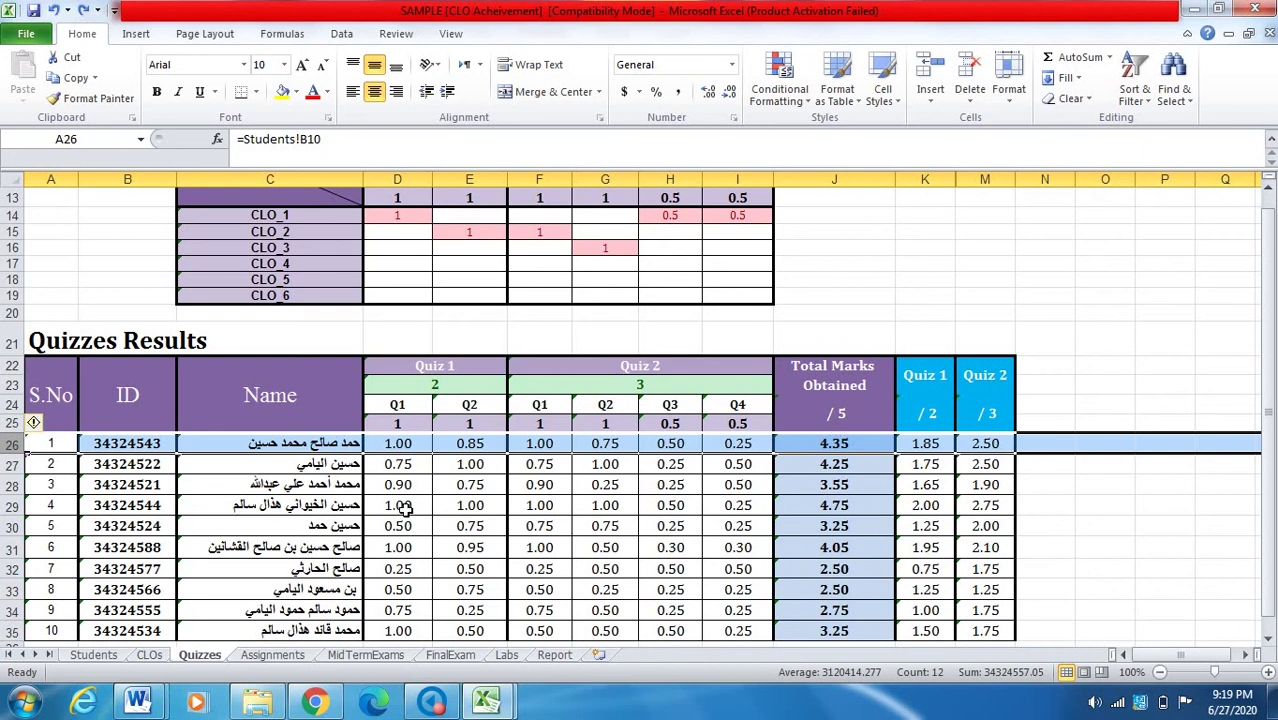
scroll(403, 510, "down", 2)
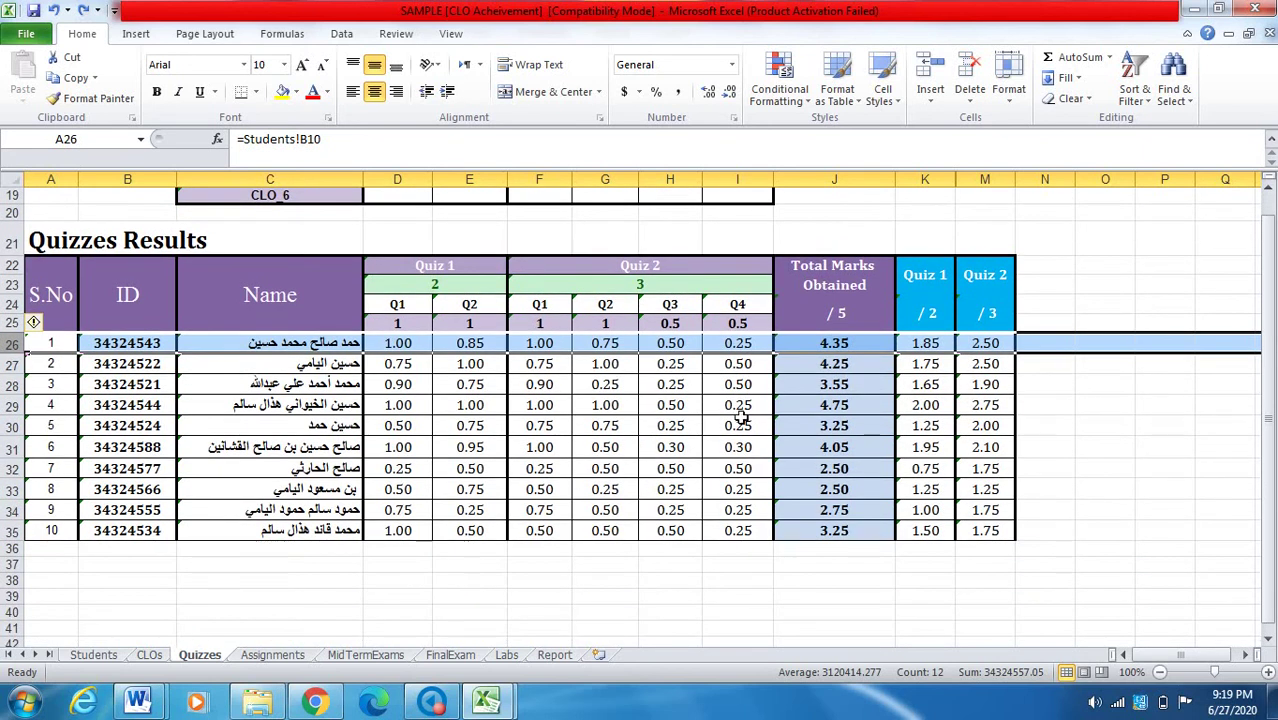
Review the Quiz and Course Learning Outcomes Weight Matrix in rows 10 to 19, including Quiz 1 Q2's CLO_2 weight
scroll(650, 512, "up", 5)
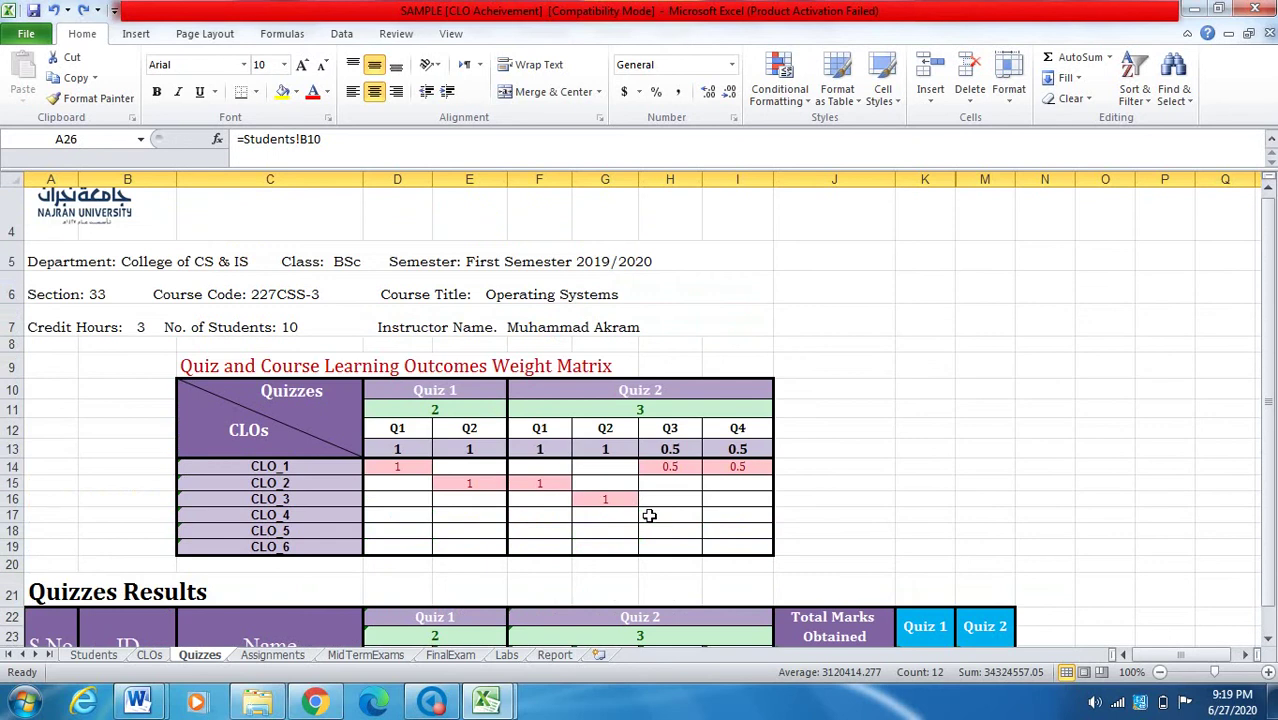
scroll(650, 516, "down", 1)
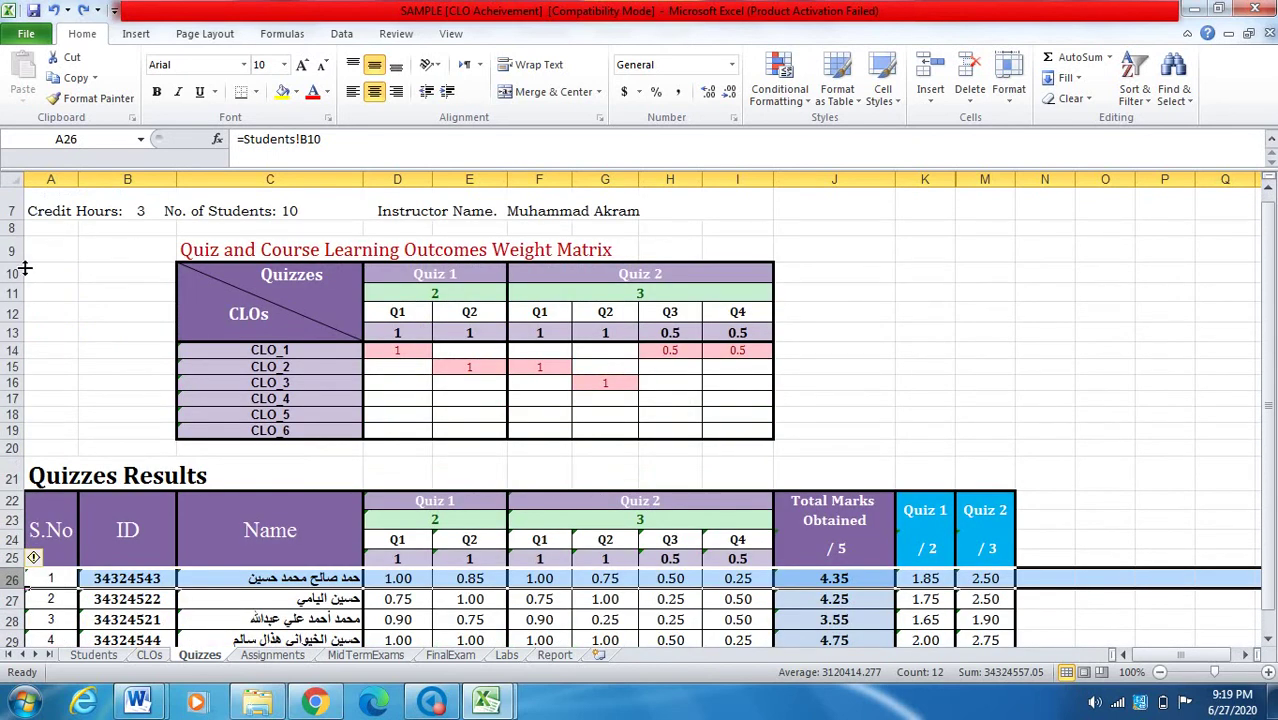
left_click_drag(27, 282, 28, 436)
left_click(502, 377)
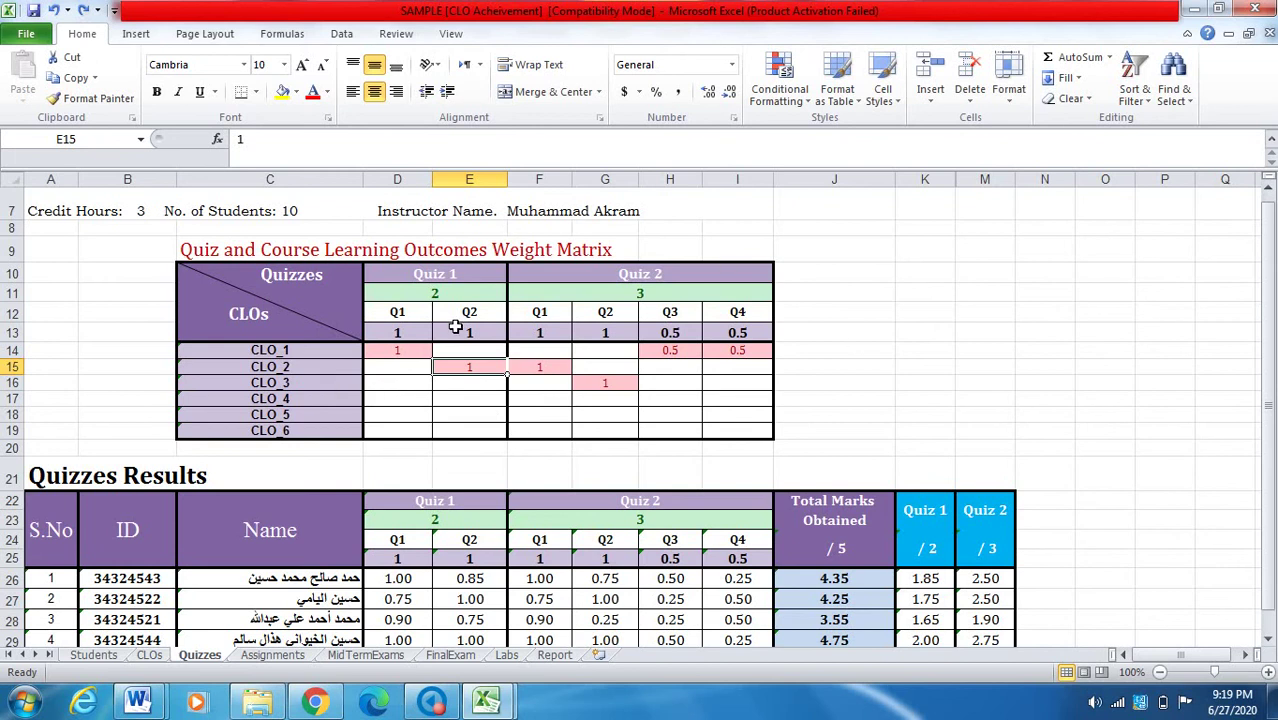
Switch to the Excel_file_to_Evaluate_the_CLOs workbook and delete the Quiz 3 and Quiz 4 columns R and S from its Quizzes sheet
scroll(547, 382, "down", 3)
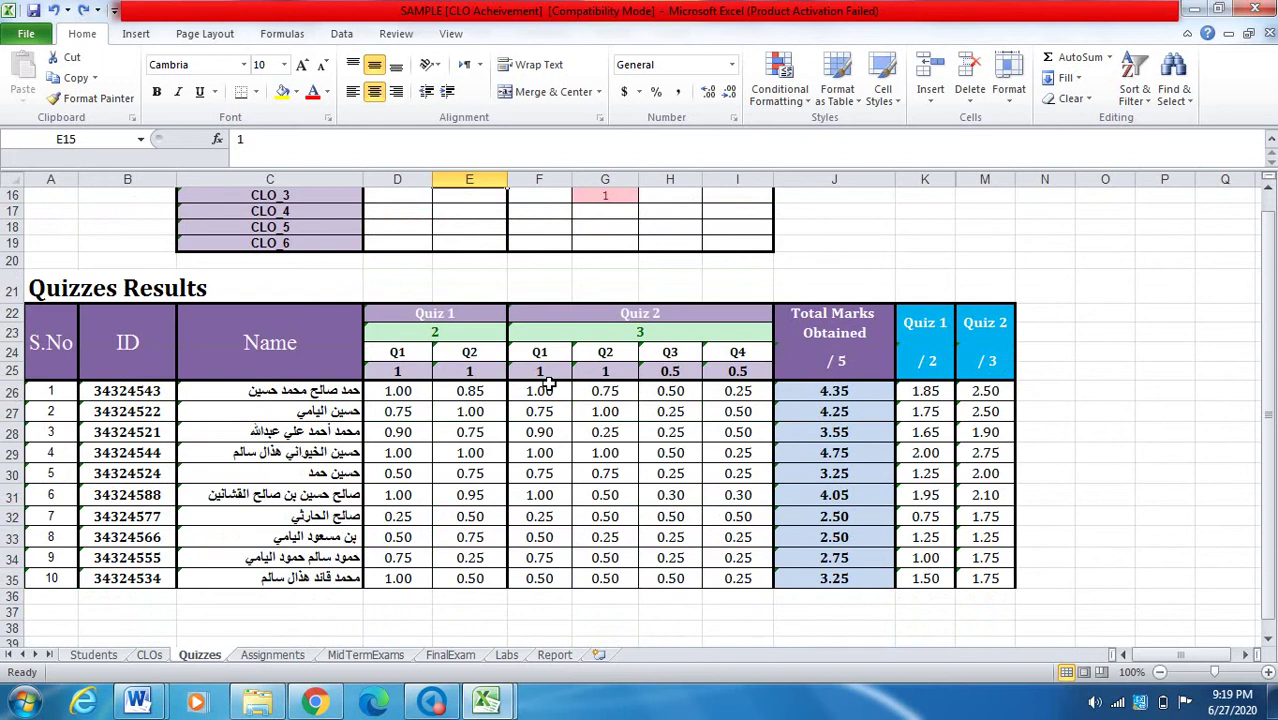
mouse_move(486, 695)
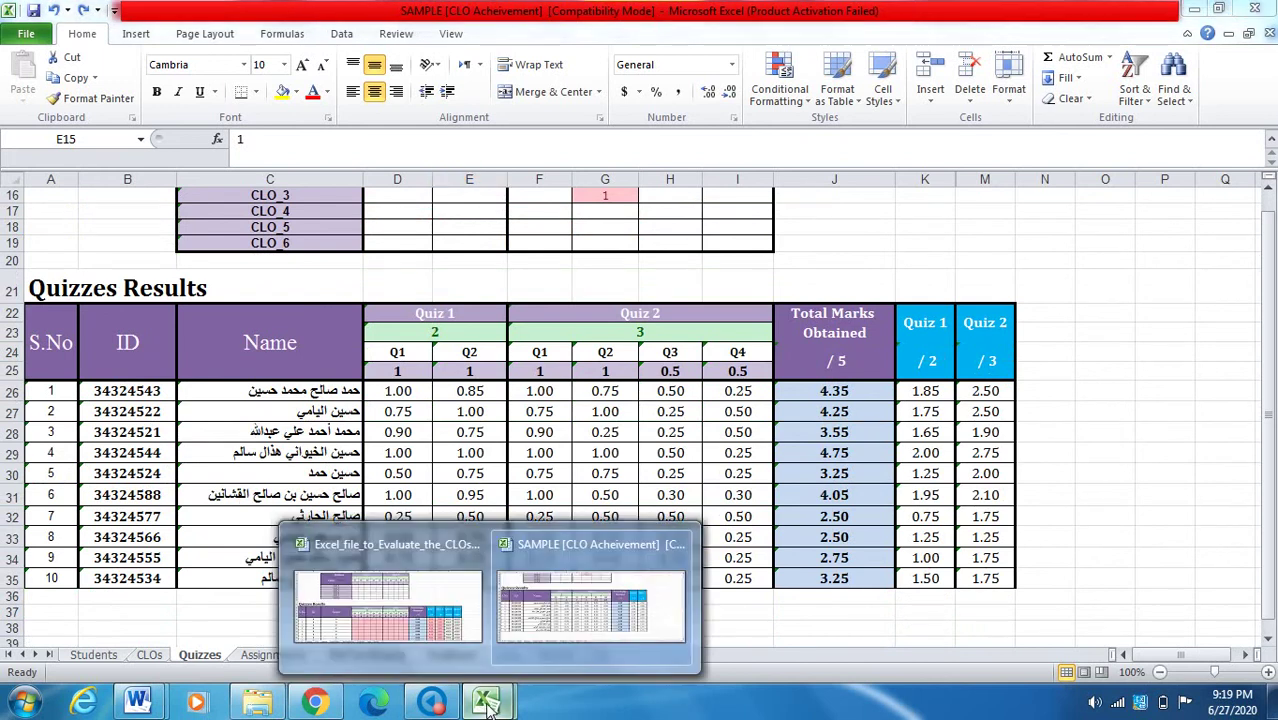
left_click(388, 545)
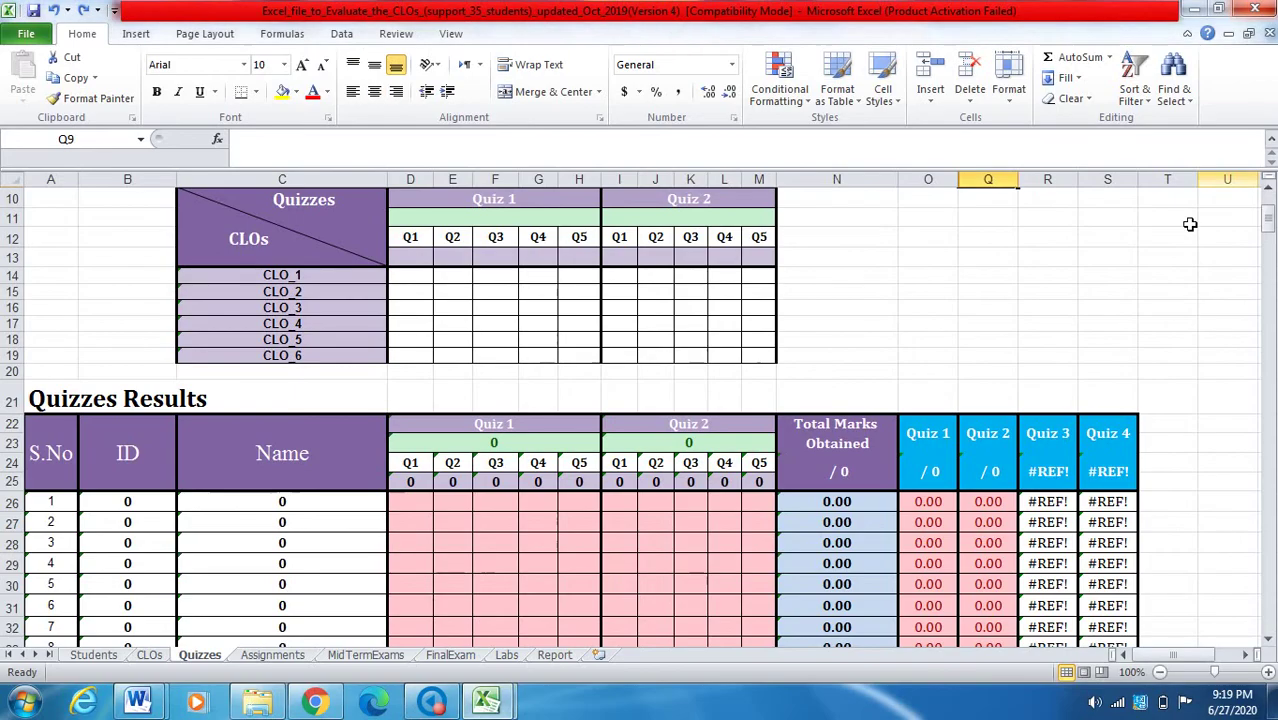
left_click(948, 434)
left_click(990, 440)
left_click(1060, 438)
left_click(1087, 437)
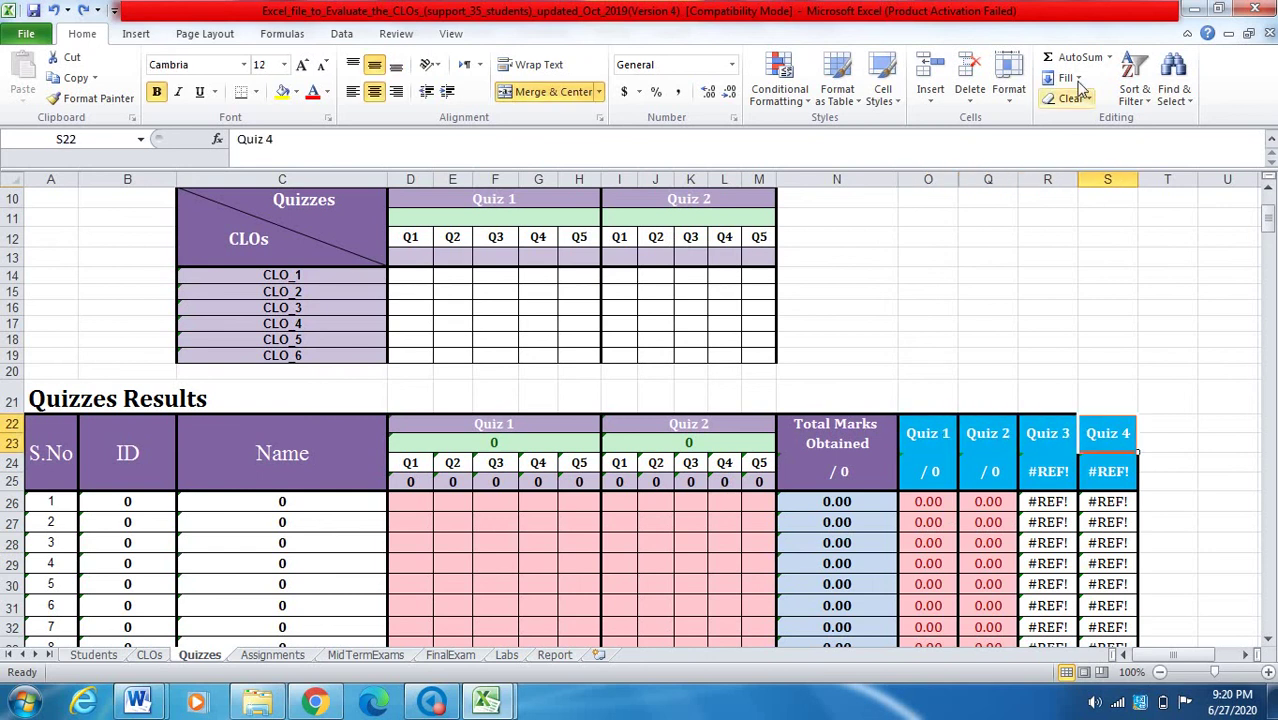
left_click_drag(1051, 195, 1112, 197)
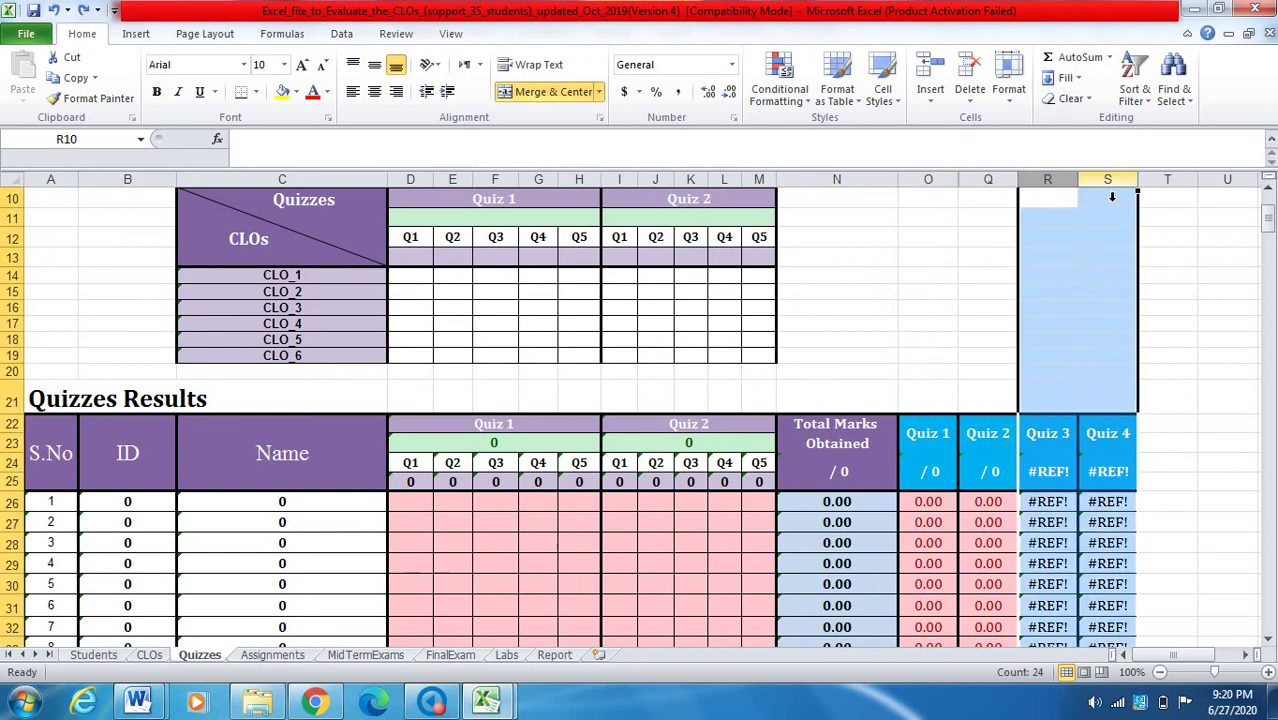
right_click(1112, 197)
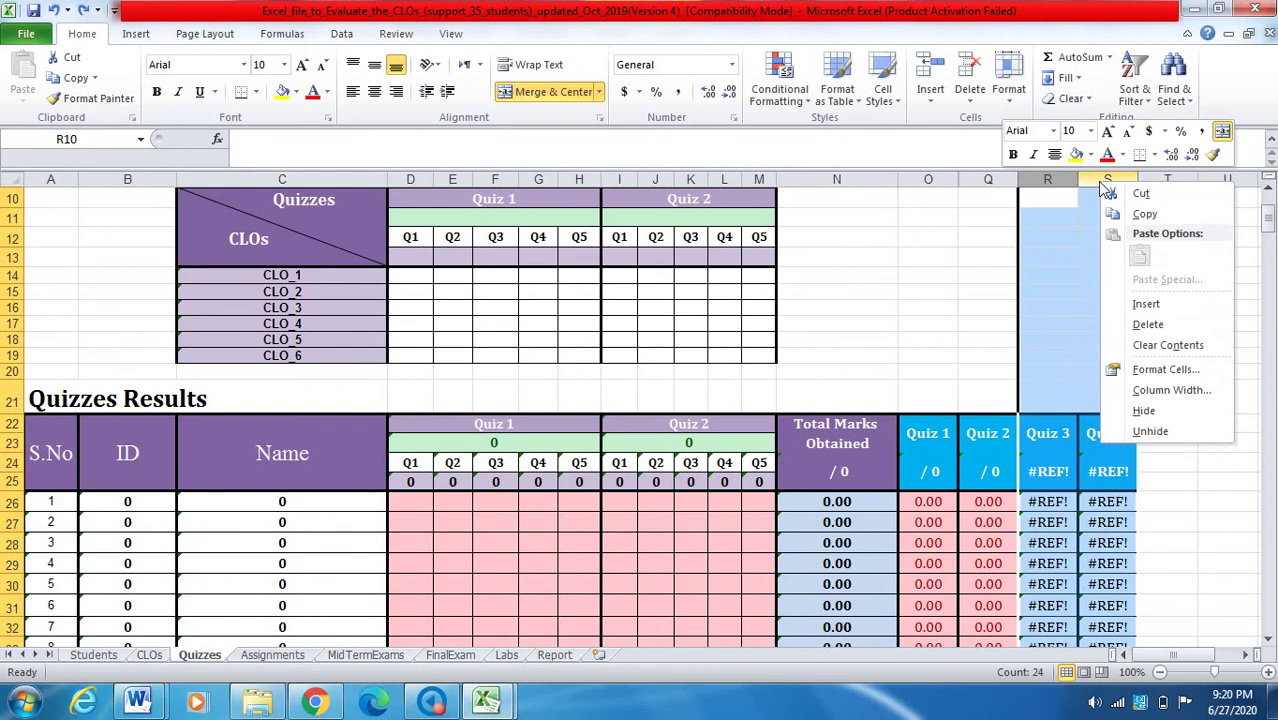
left_click(1160, 326)
left_click(1121, 354)
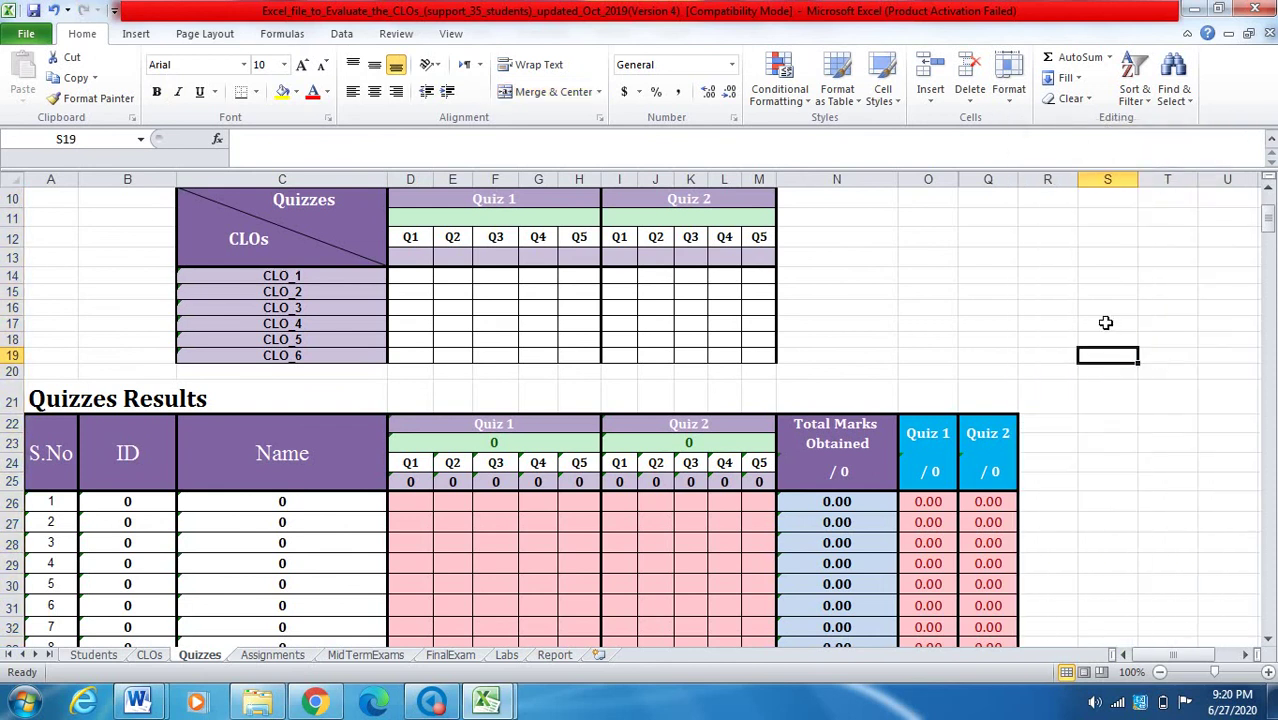
scroll(1104, 320, "down", 2)
scroll(1104, 320, "up", 2)
On the Assignments sheet, delete the #REF! rows 20 to 23 below CLO_6 in the weight matrix
left_click(260, 658)
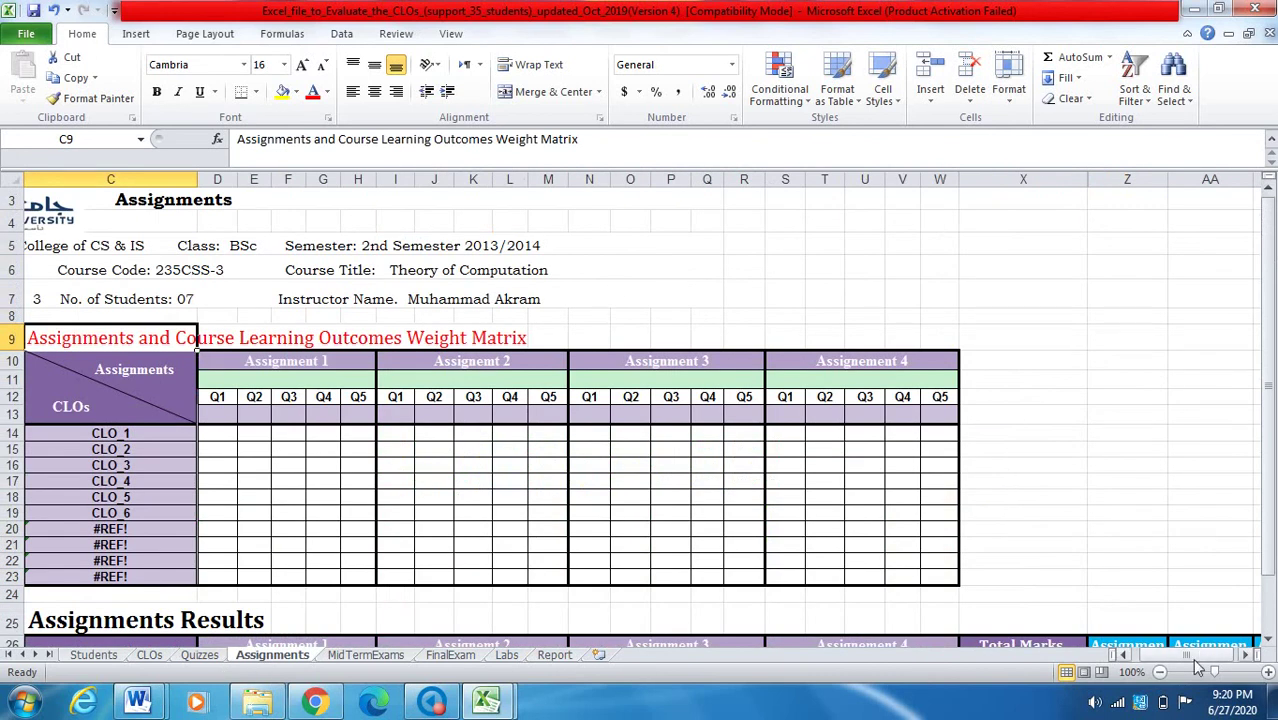
left_click_drag(1164, 660, 1152, 668)
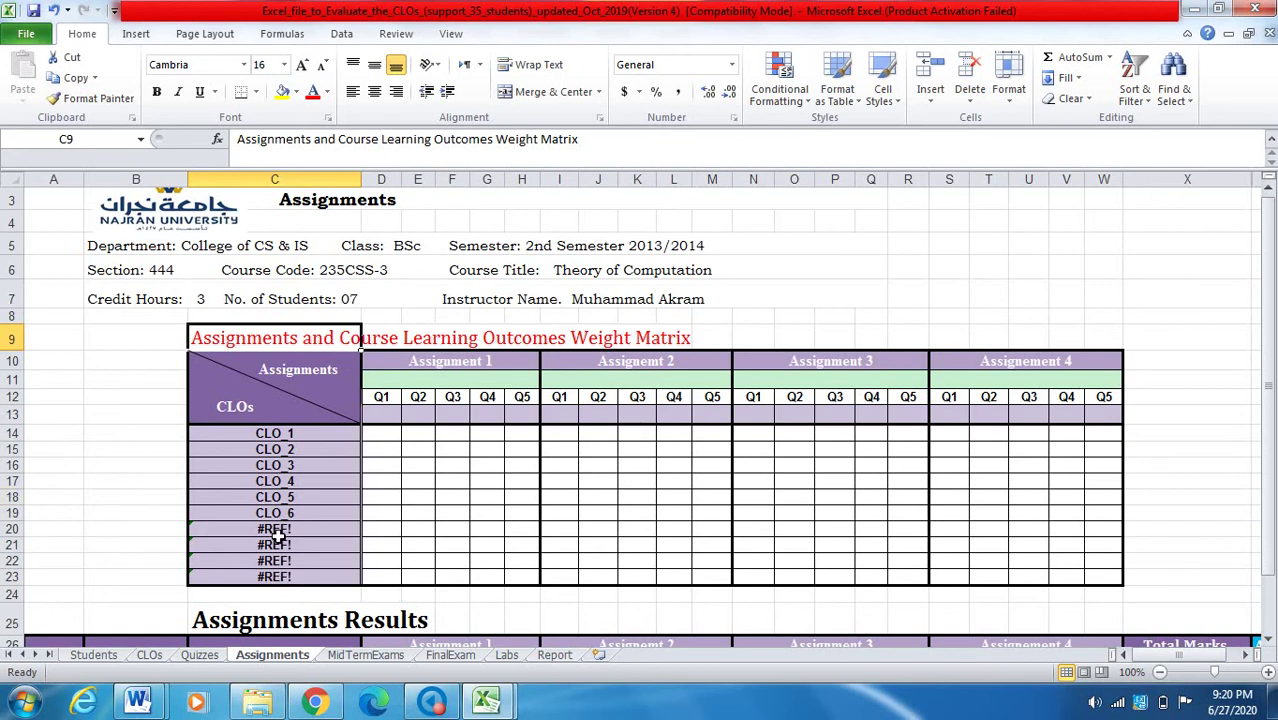
left_click_drag(285, 529, 285, 578)
left_click_drag(22, 529, 22, 577)
right_click(15, 578)
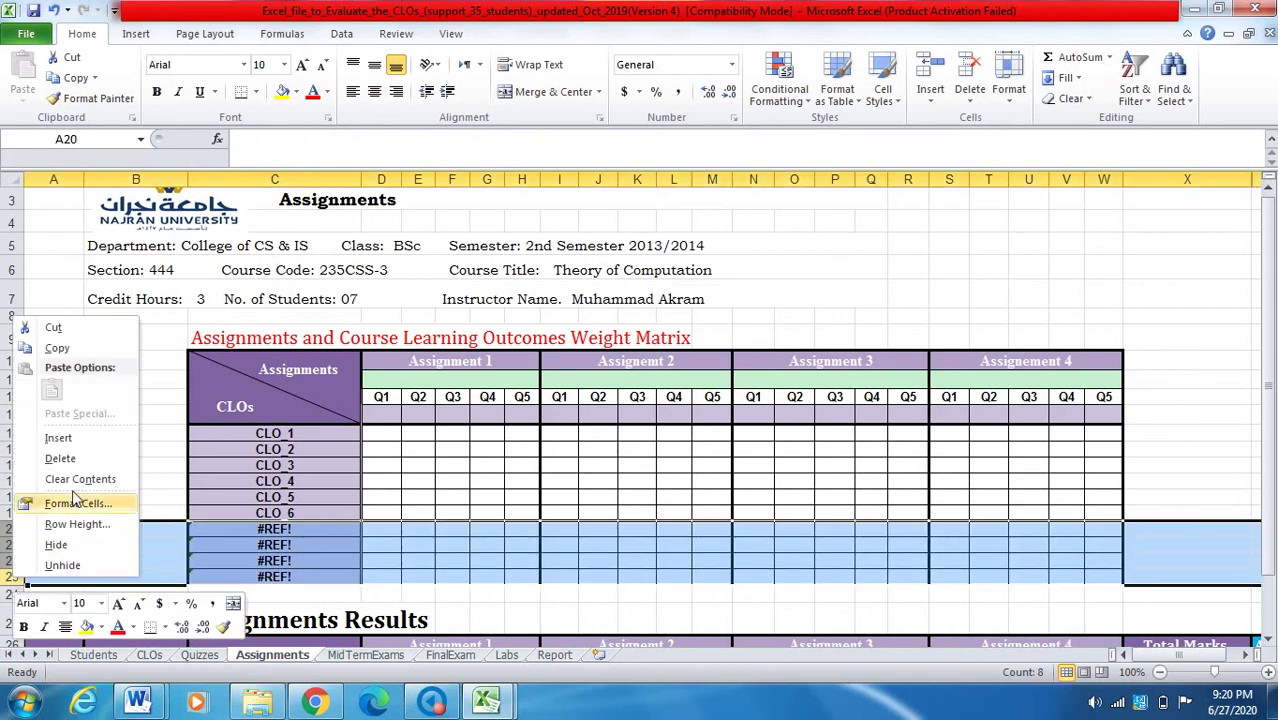
left_click(60, 458)
left_click(105, 369)
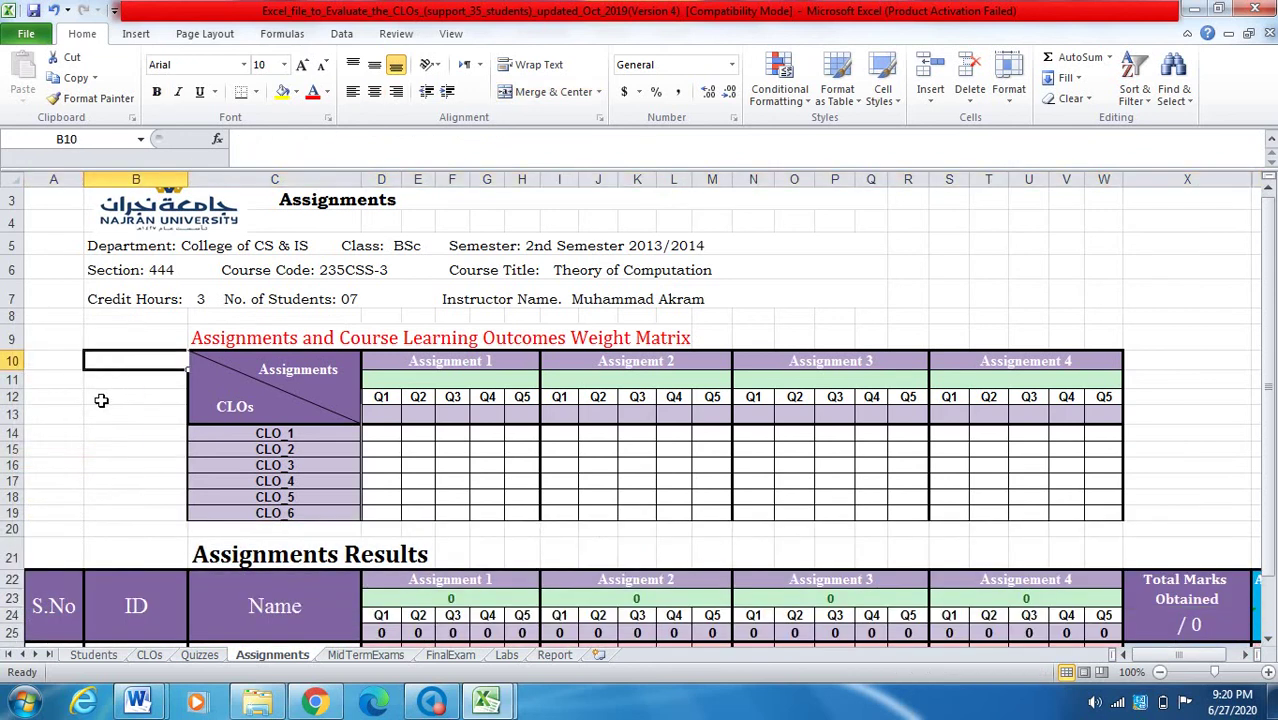
Delete the #REF! student rows 36 to 60 below the tenth student in the Assignments Results table
scroll(125, 420, "down", 10)
scroll(127, 421, "up", 2)
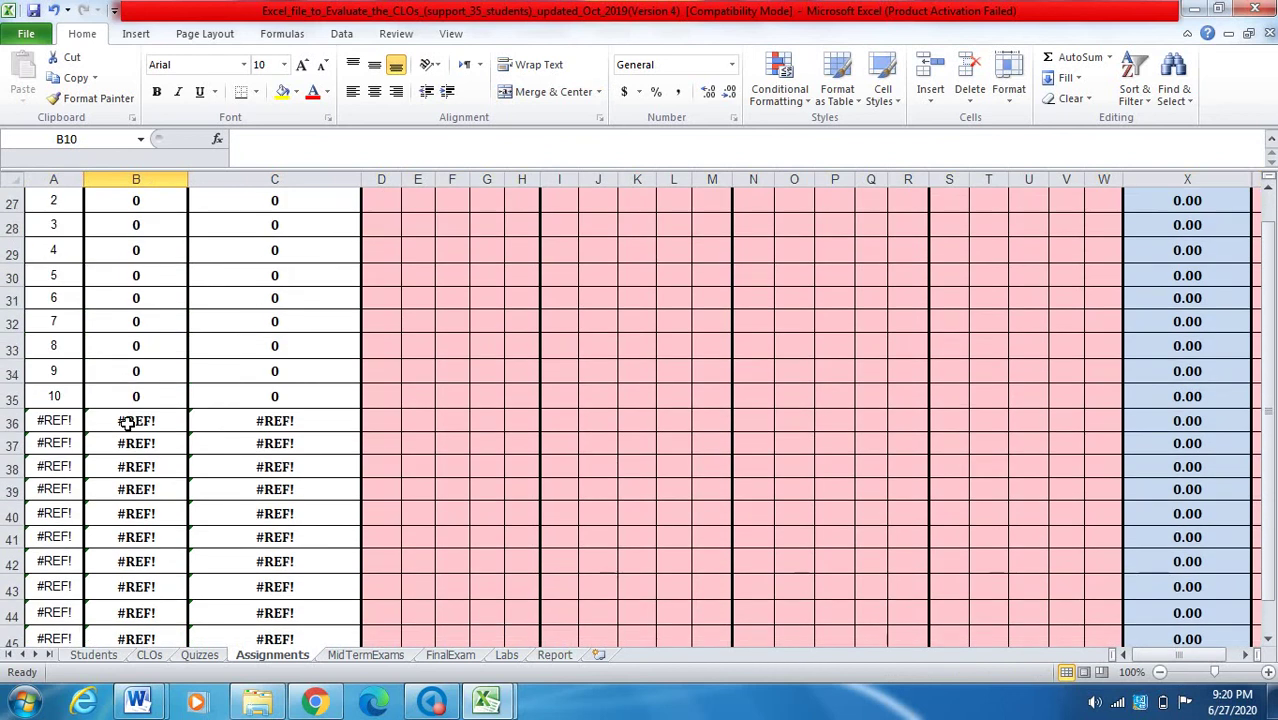
scroll(127, 421, "up", 2)
scroll(45, 555, "down", 1)
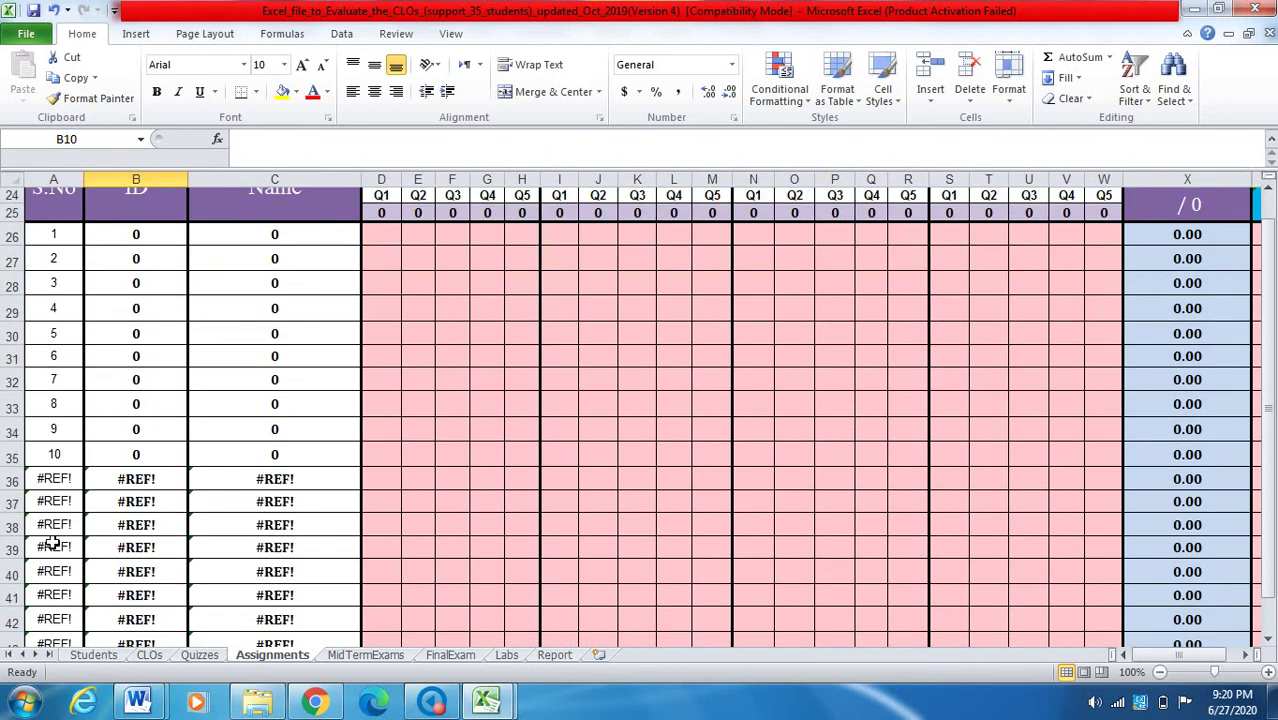
left_click_drag(19, 488, 20, 365)
right_click(15, 358)
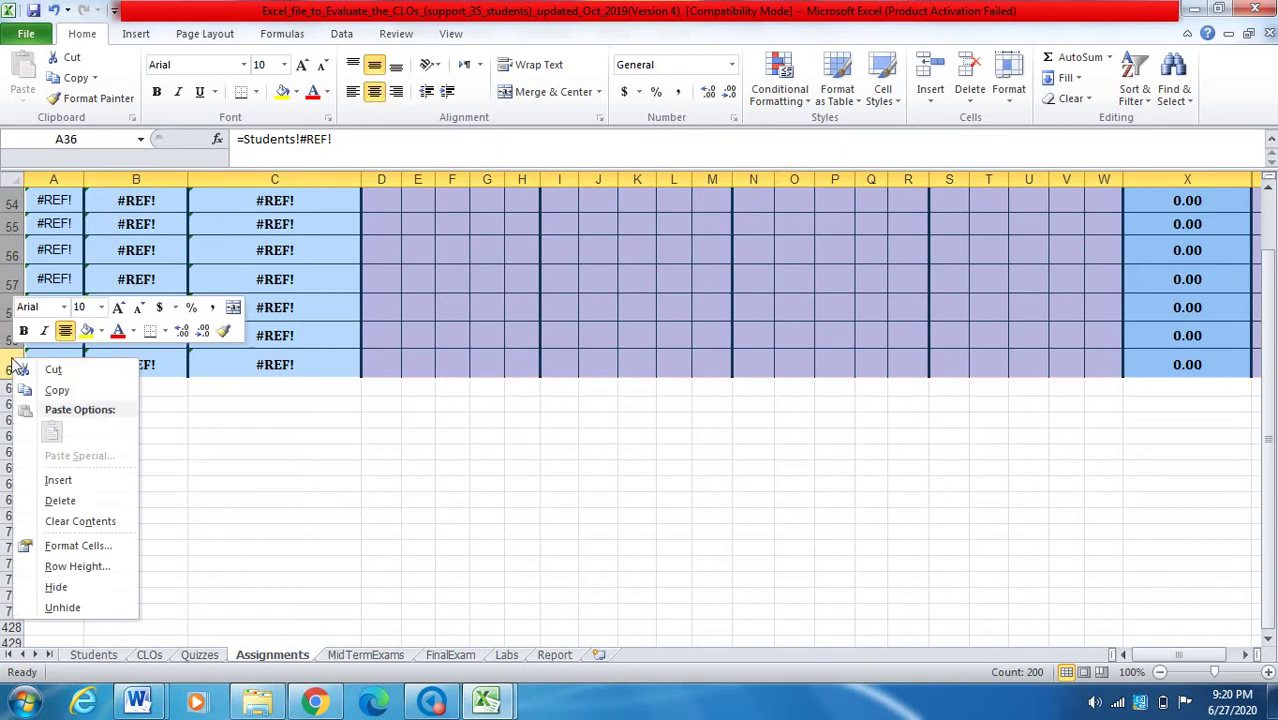
left_click(60, 502)
scroll(760, 445, "up", 17)
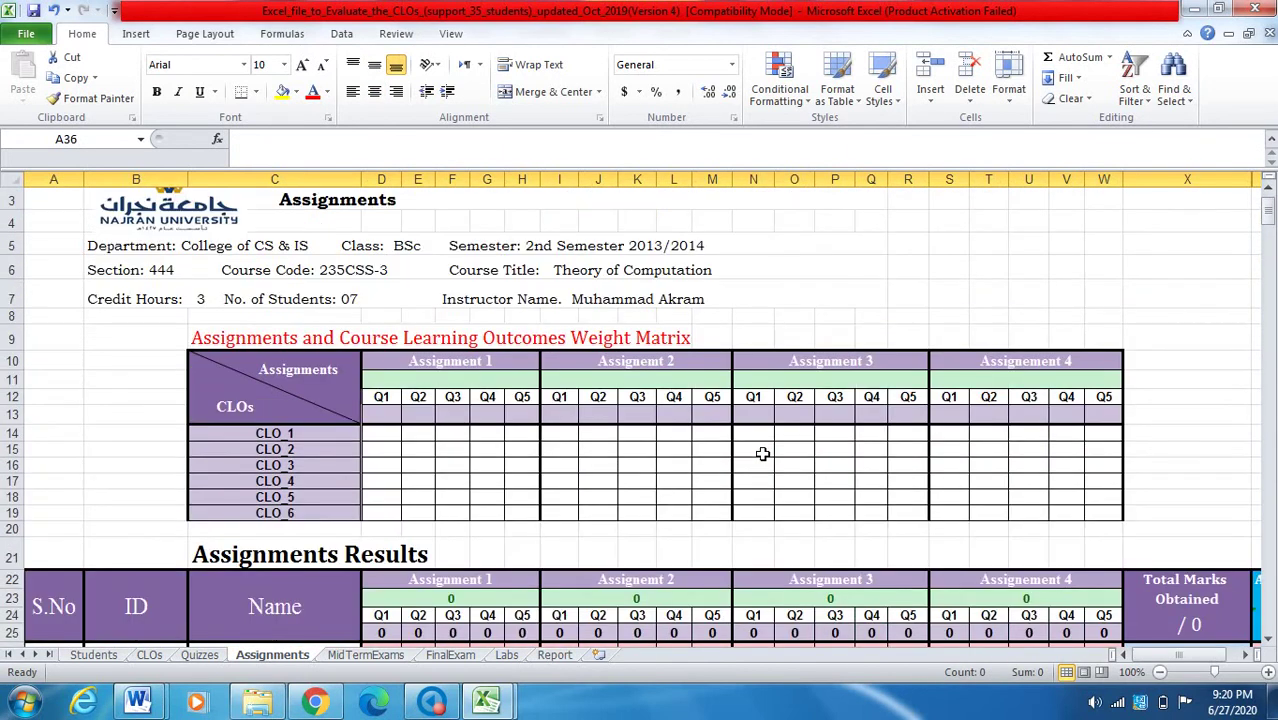
scroll(762, 454, "up", 1)
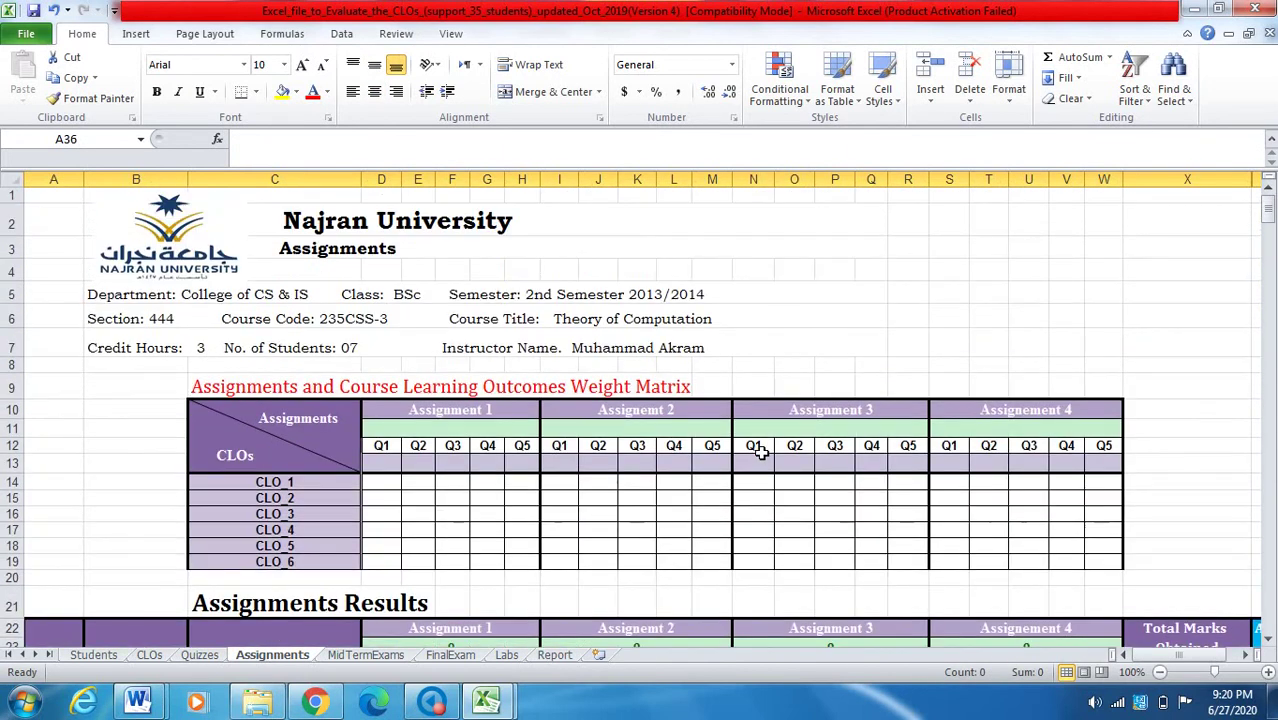
Check the headings of the four assignments in row 10 of the Assignments weight matrix
left_click(475, 414)
left_click(710, 413)
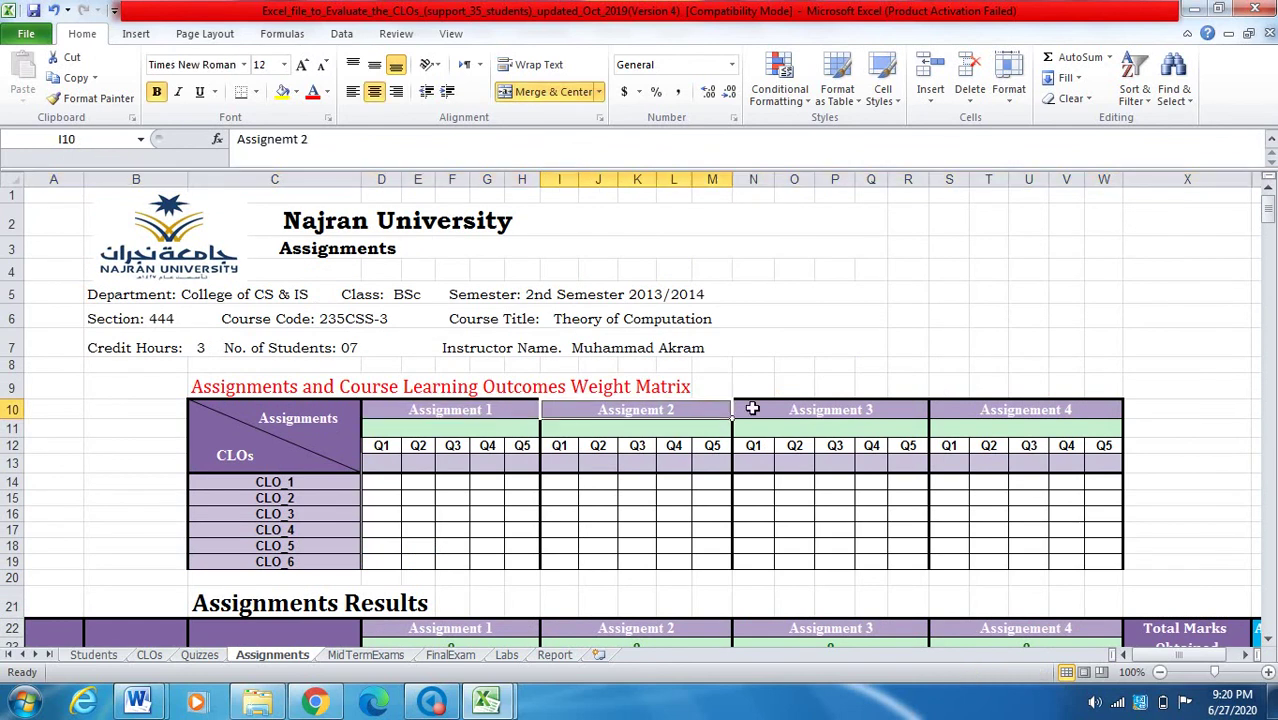
left_click(822, 407)
left_click(1024, 416)
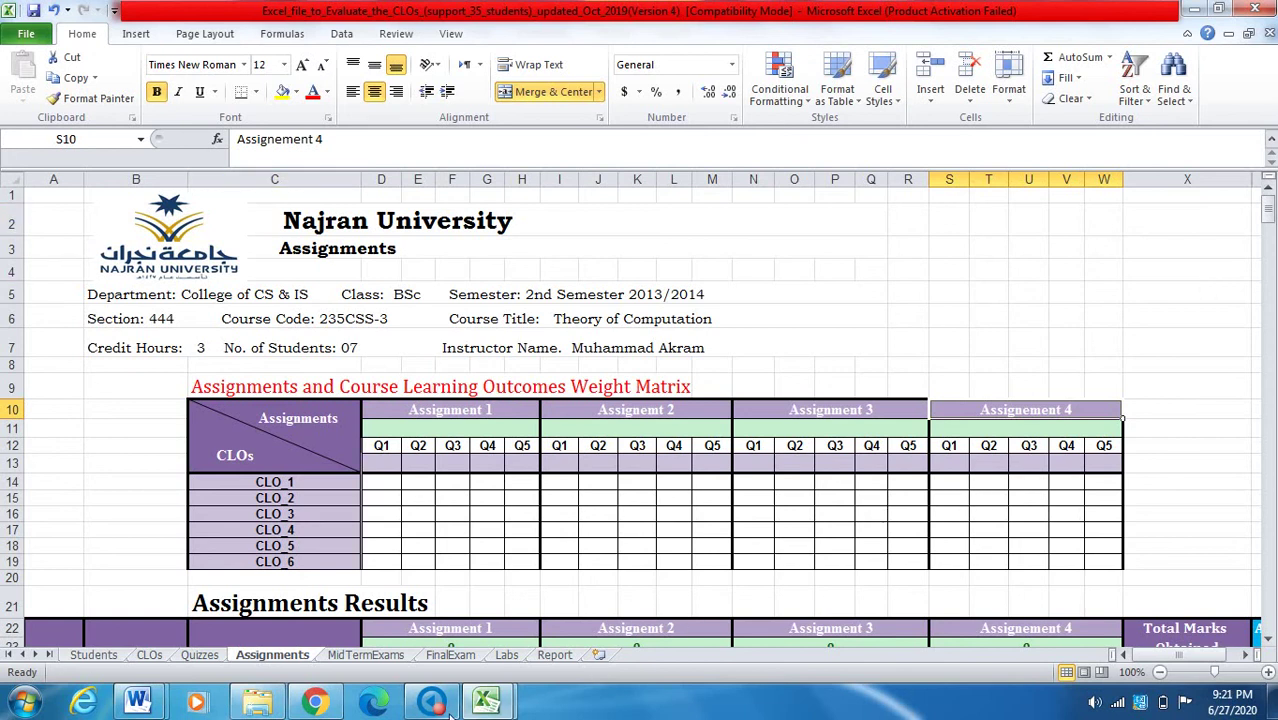
Switch to the SAMPLE workbook's Assignments sheet and examine the total marks of both assignments in row 11
left_click(487, 701)
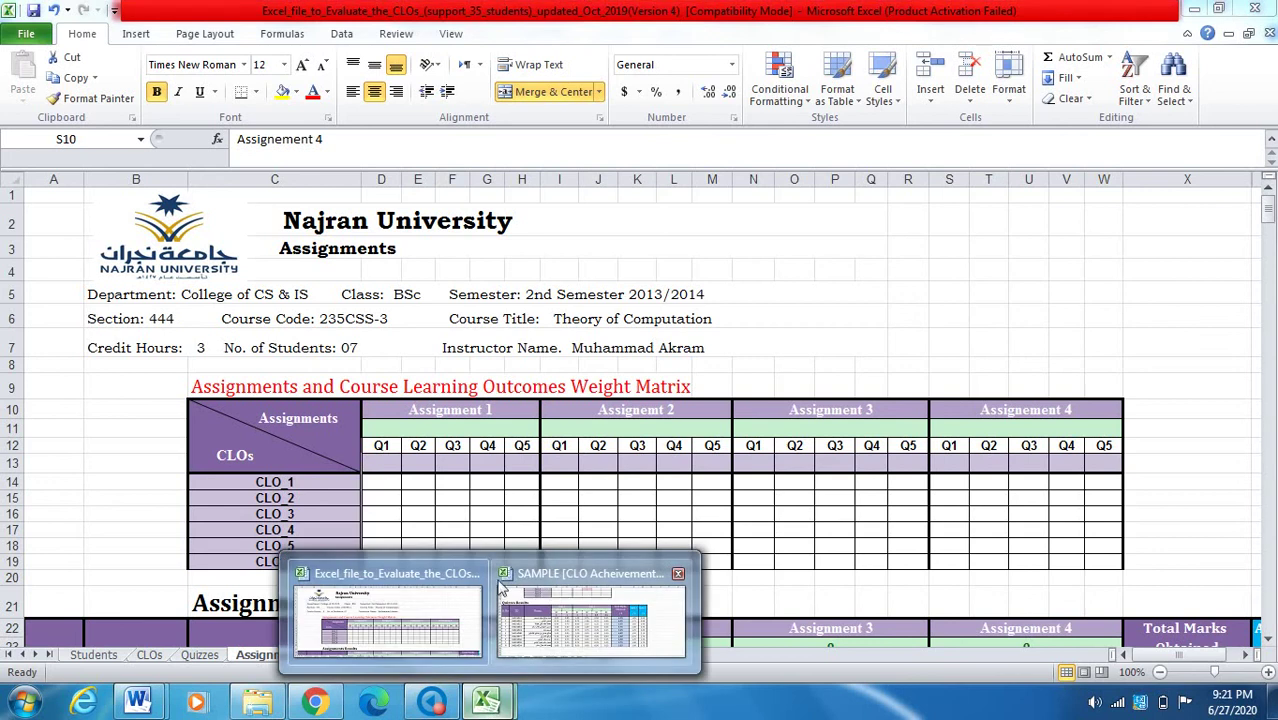
left_click(567, 580)
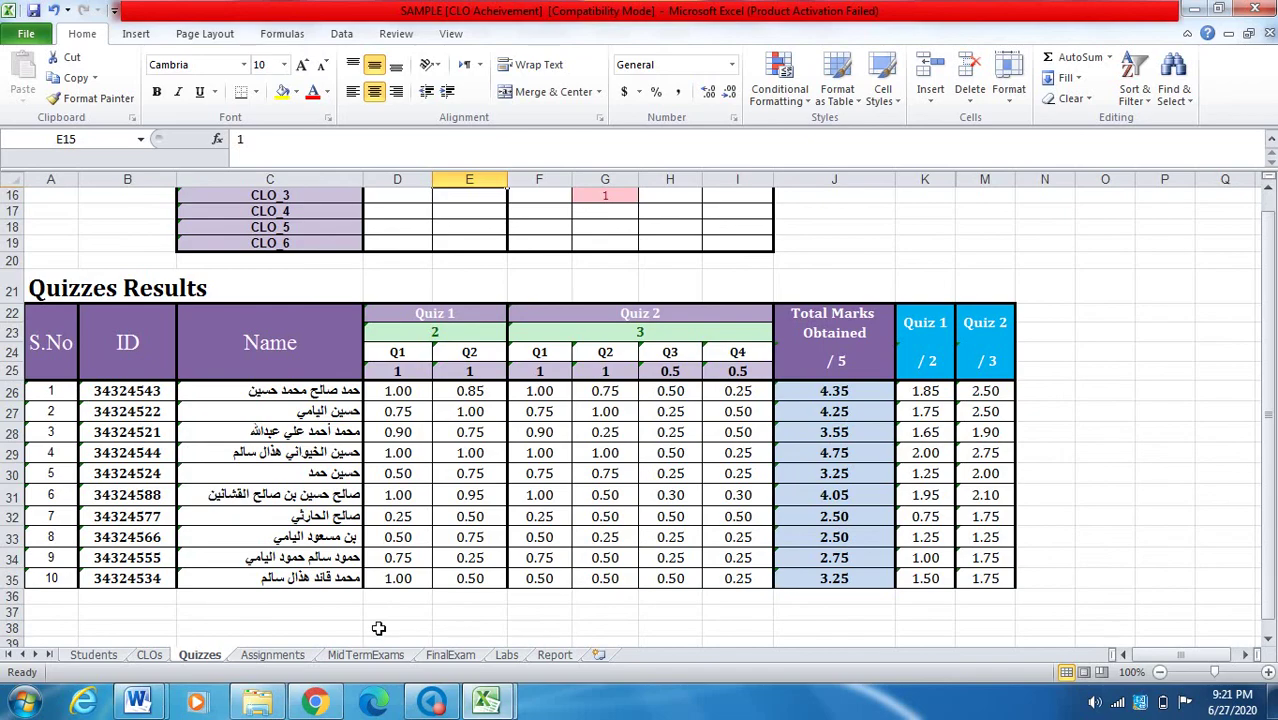
left_click(275, 655)
scroll(840, 331, "up", 5)
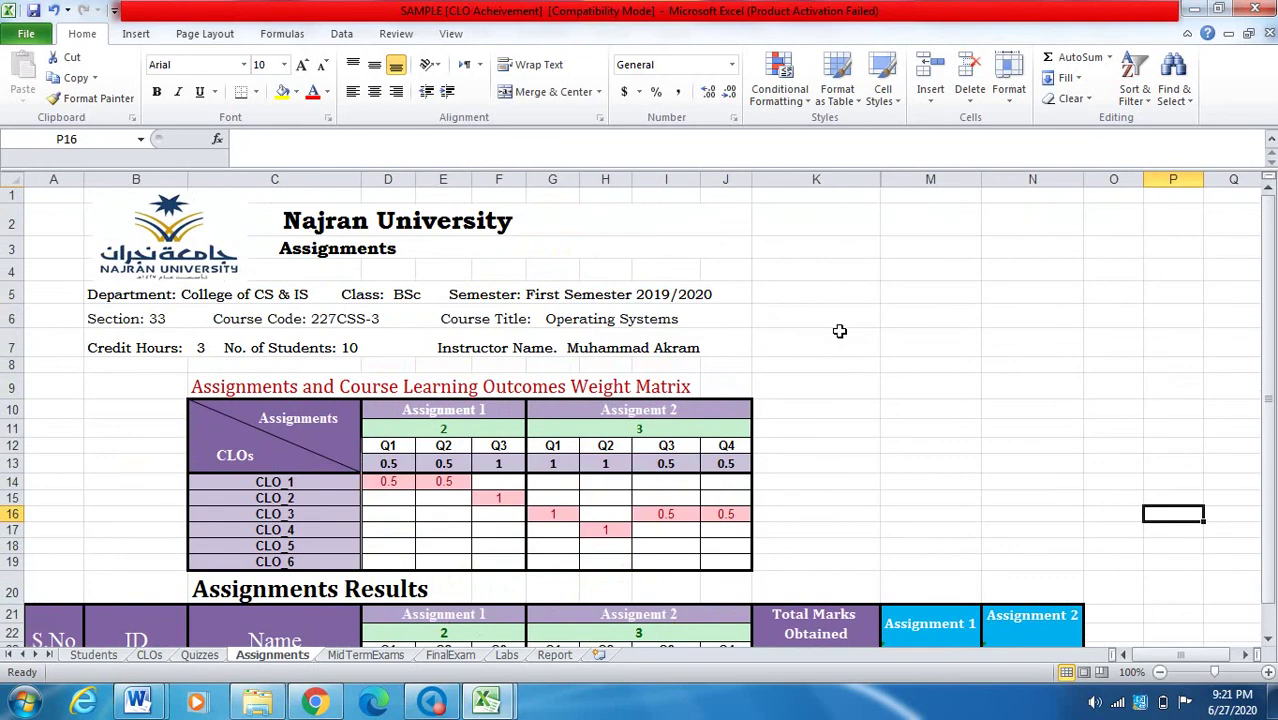
left_click(429, 419)
left_click(437, 432)
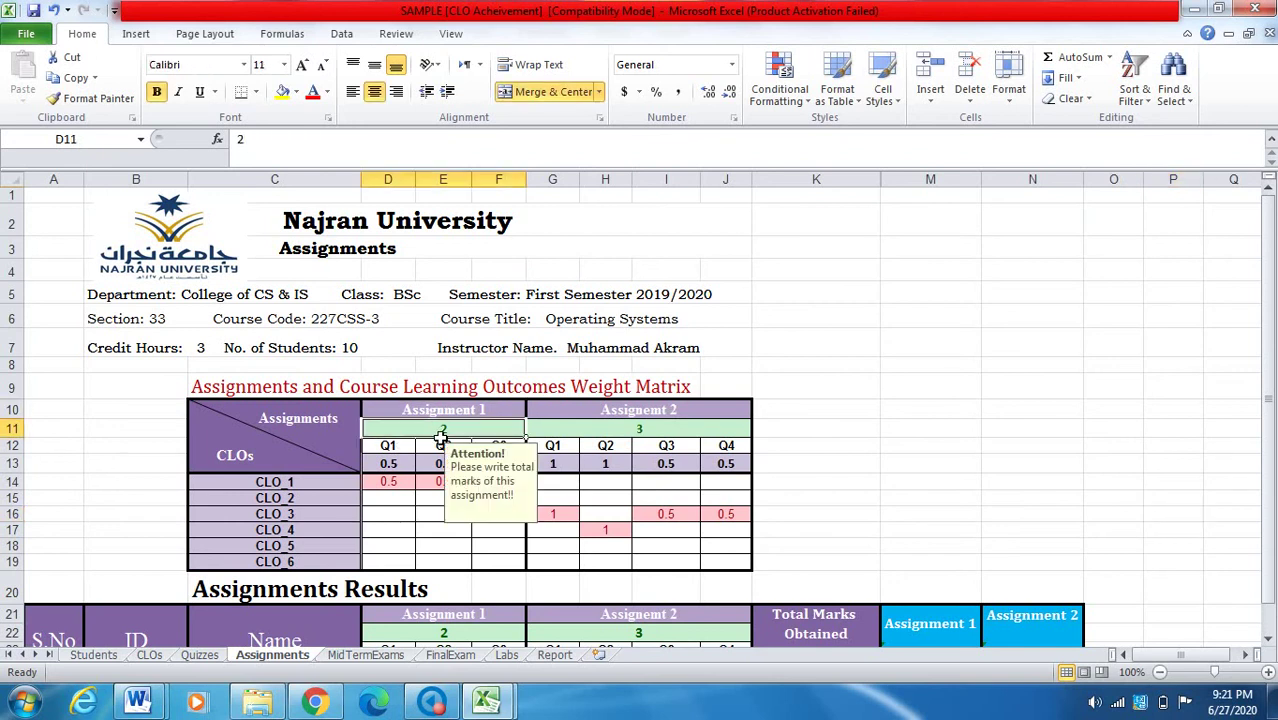
left_click(740, 414)
left_click(712, 432)
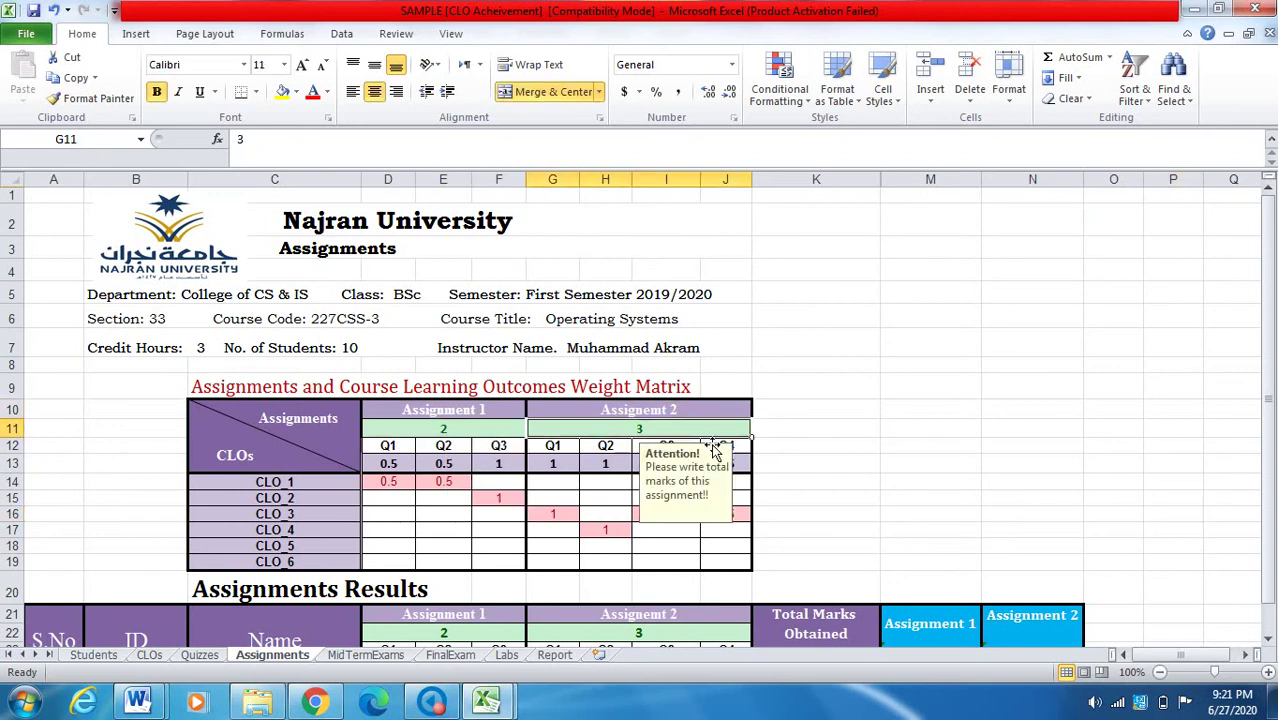
Examine Assignment 1's Q1 to Q3 marks, their mapping to the CLO rows and the students' results for them
scroll(856, 372, "down", 2)
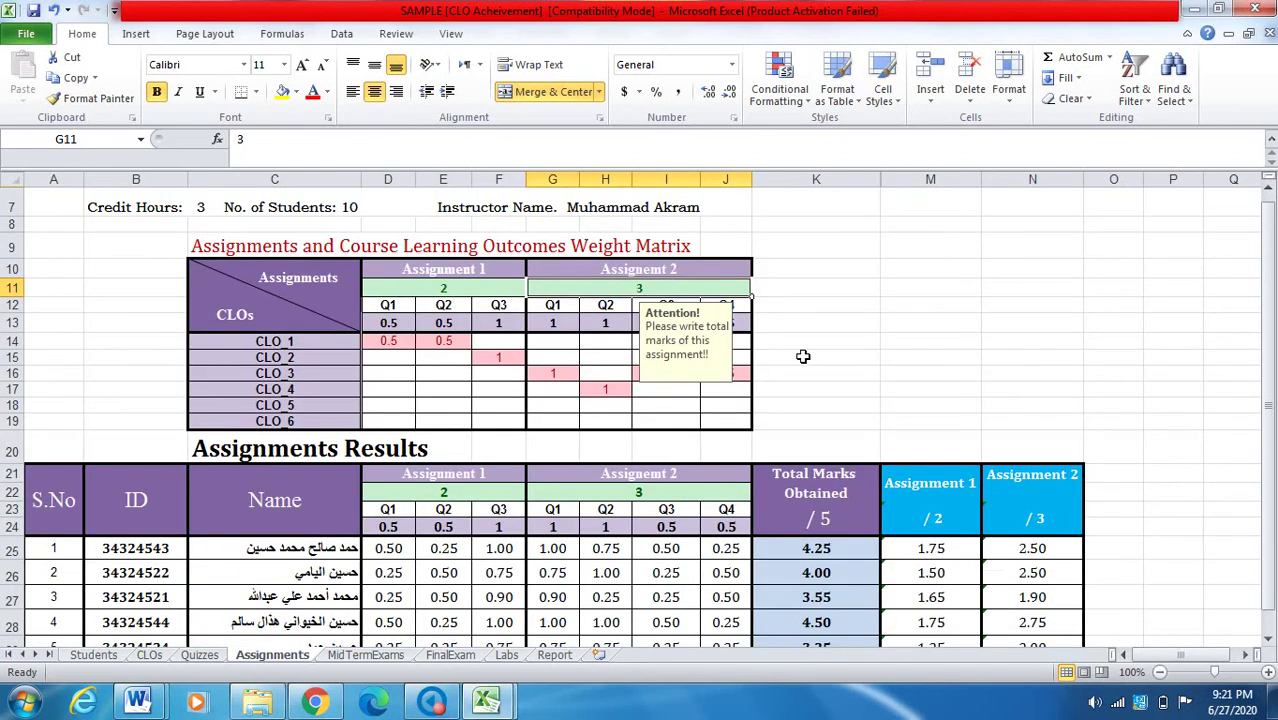
left_click(391, 313)
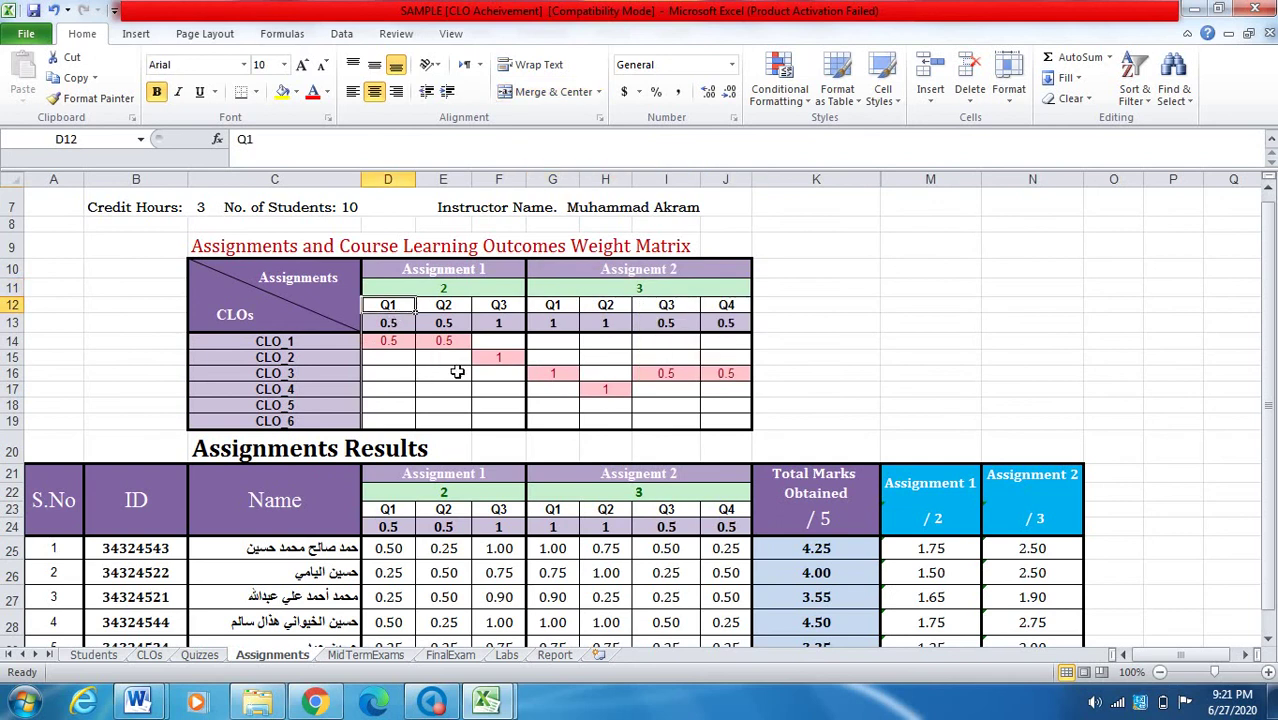
left_click(405, 326)
left_click(465, 326)
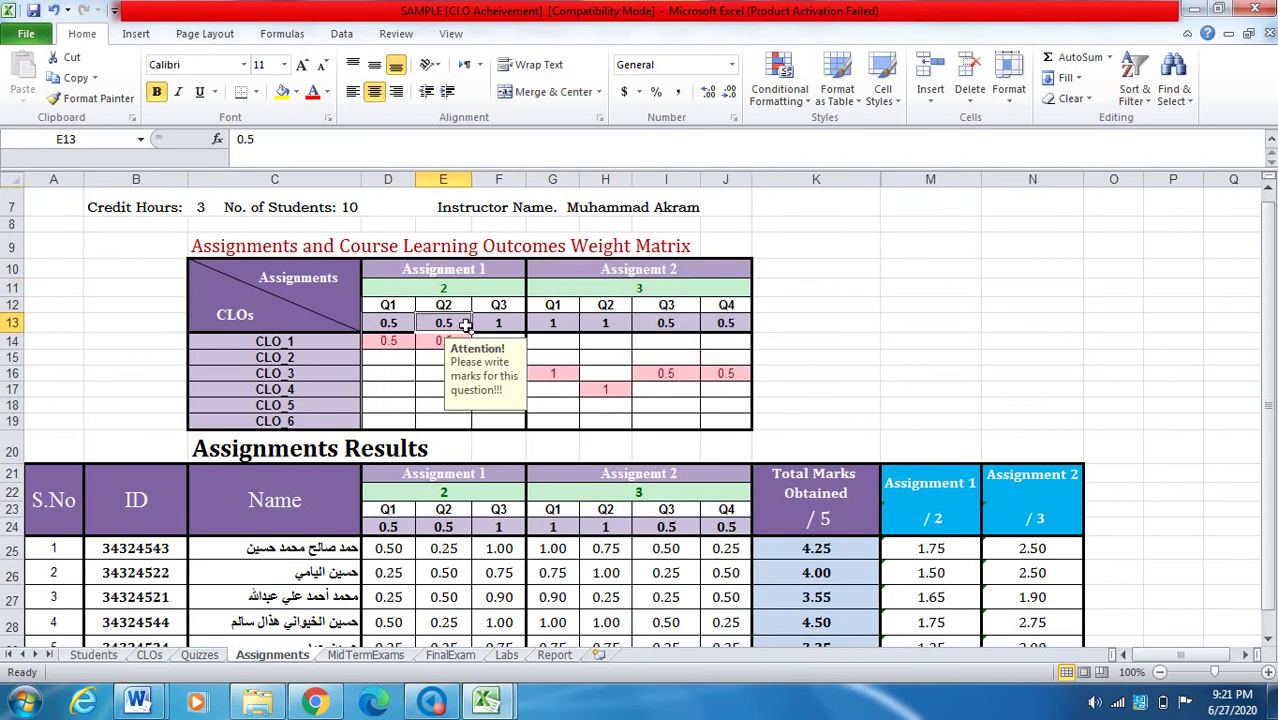
left_click(522, 328)
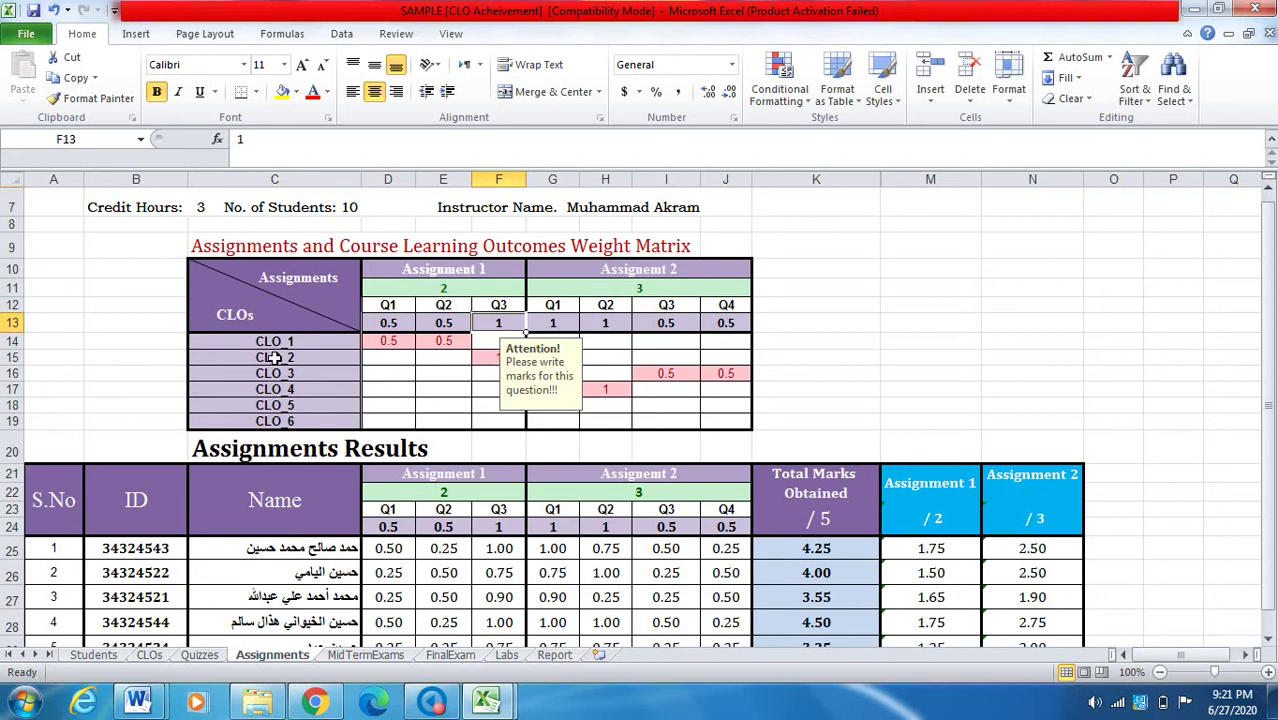
left_click(438, 375)
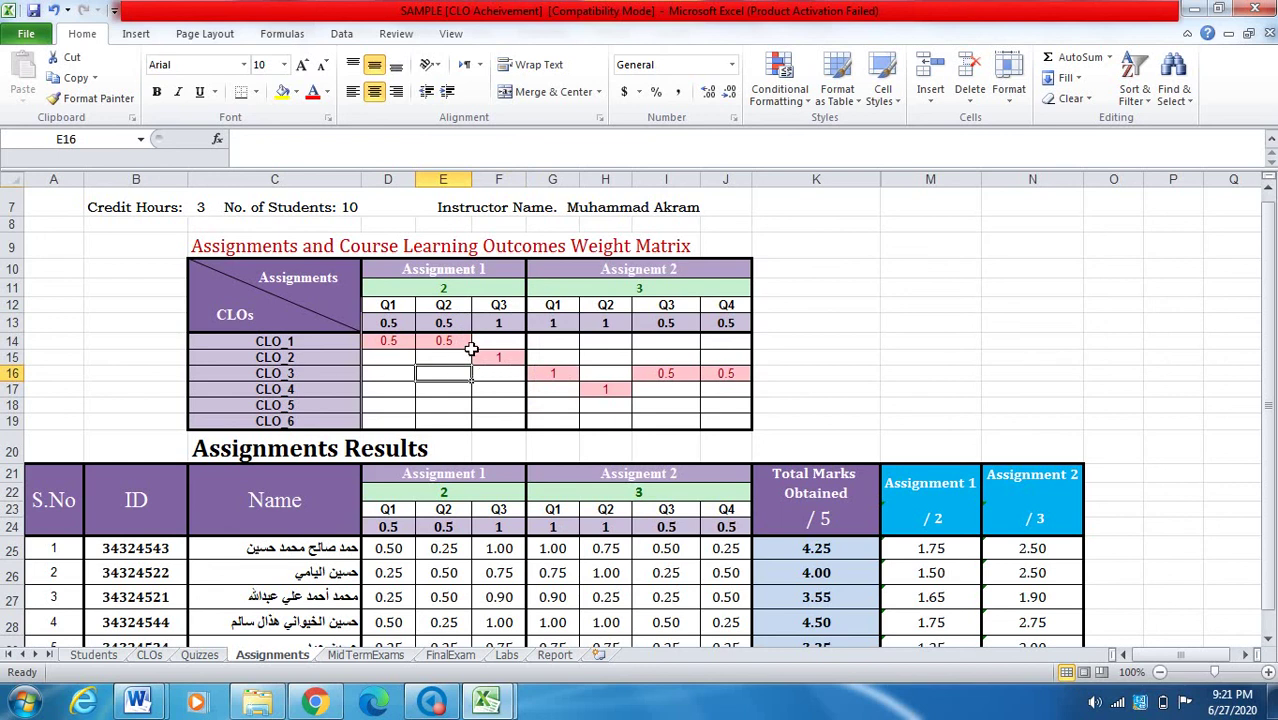
scroll(470, 354, "down", 2)
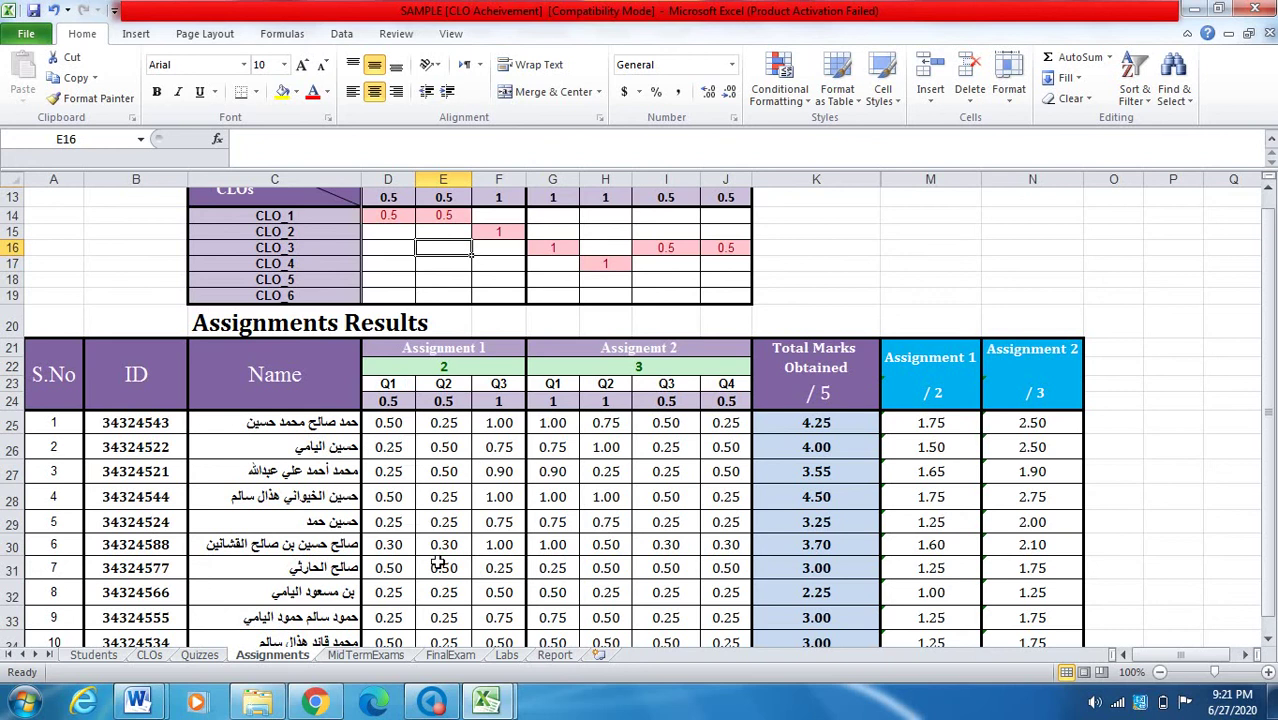
scroll(442, 572, "down", 1)
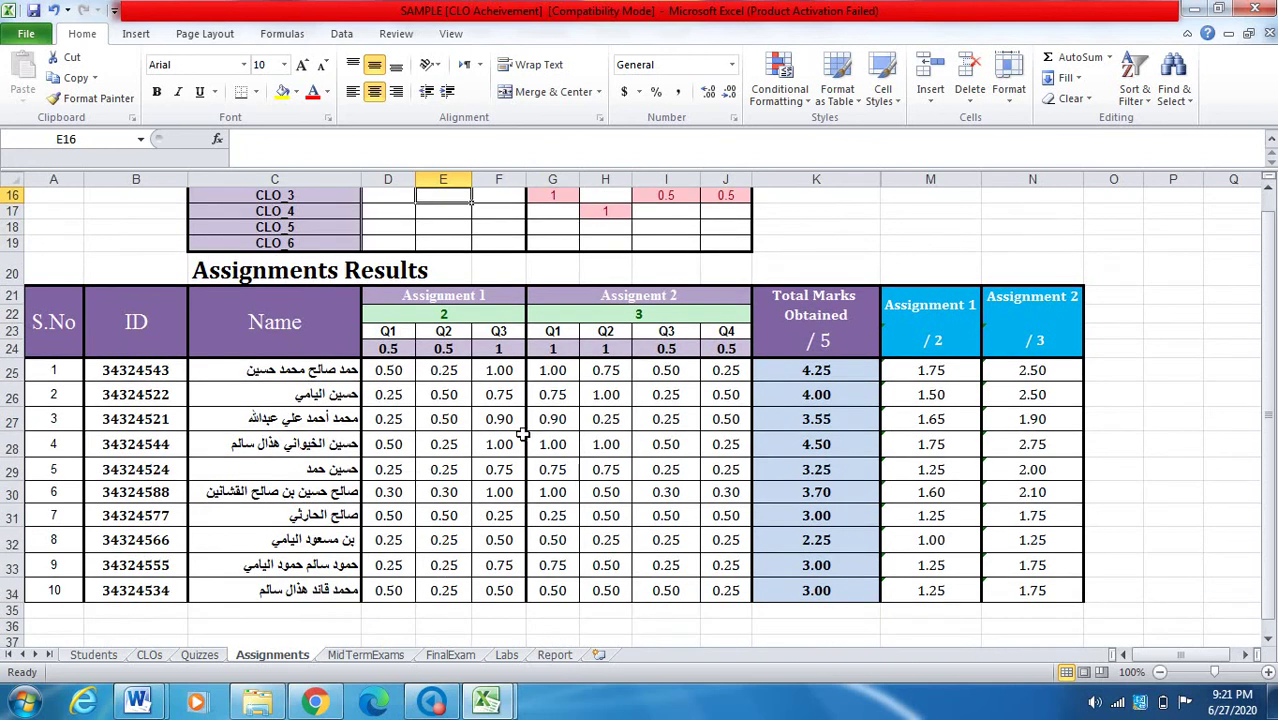
Examine Assignment 2's Q1 to Q4 marks, their CLO mapping and the students' marks in the Assignments Results table
scroll(456, 400, "up", 3)
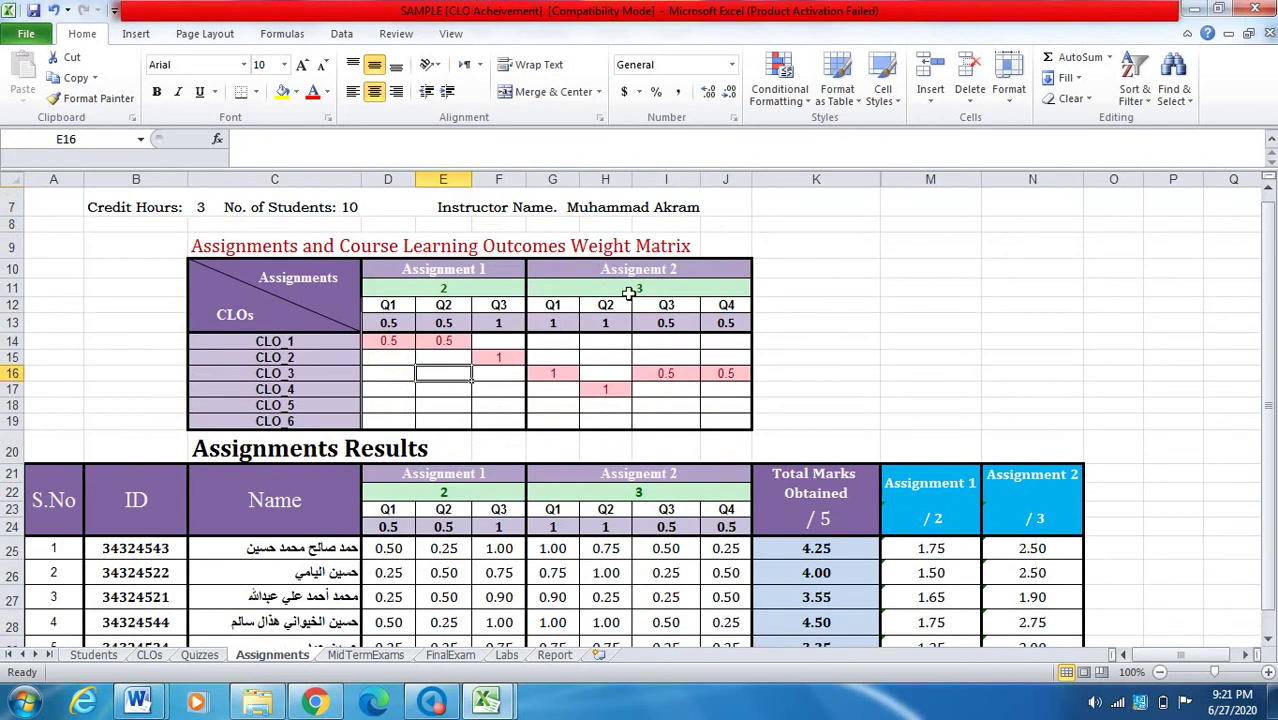
left_click_drag(558, 306, 738, 318)
left_click(740, 308)
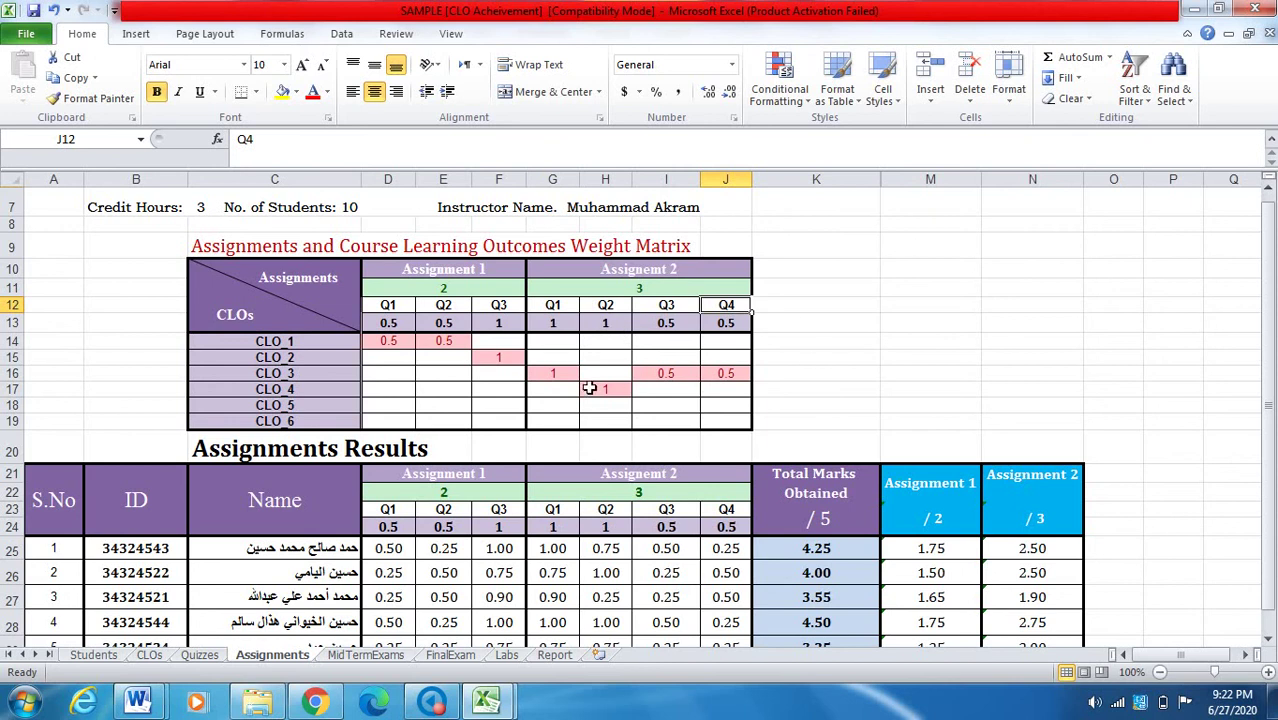
scroll(590, 390, "down", 4)
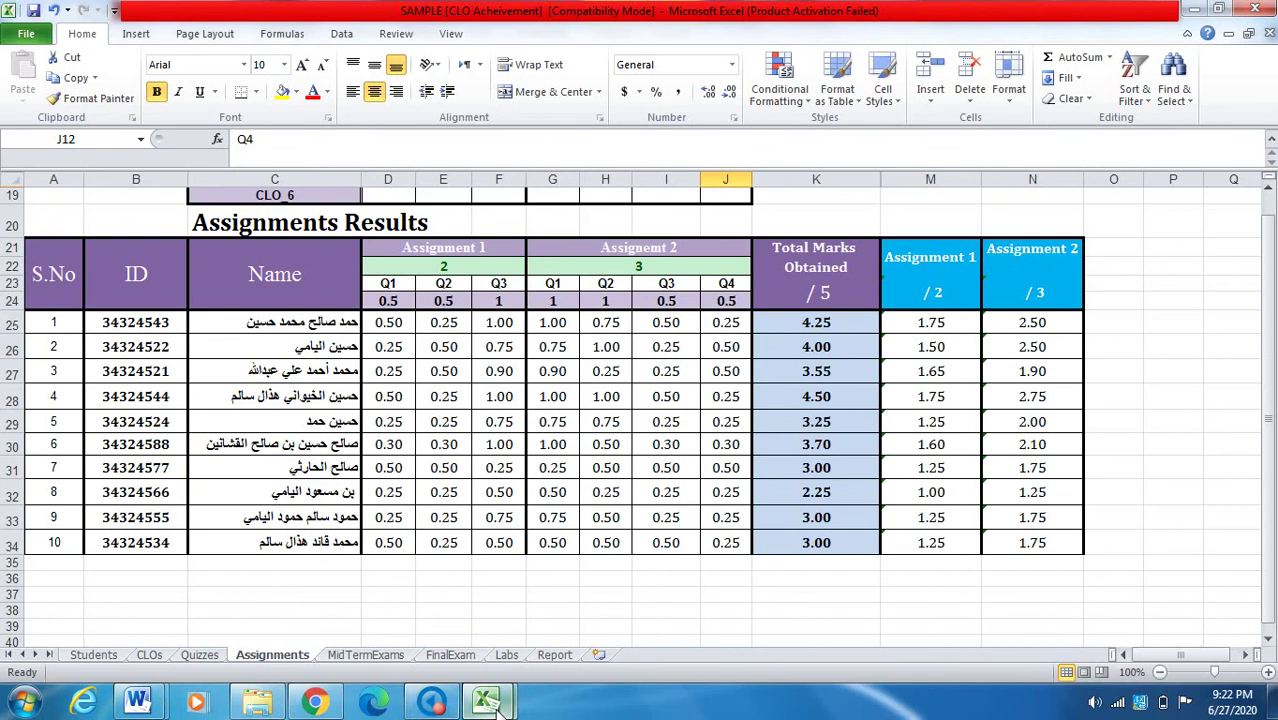
Switch to the CLO evaluation workbook's MidTermExams sheet and examine the question columns of Mid Term Exam-I and Mid Term Exam-II
mouse_move(487, 700)
left_click(422, 634)
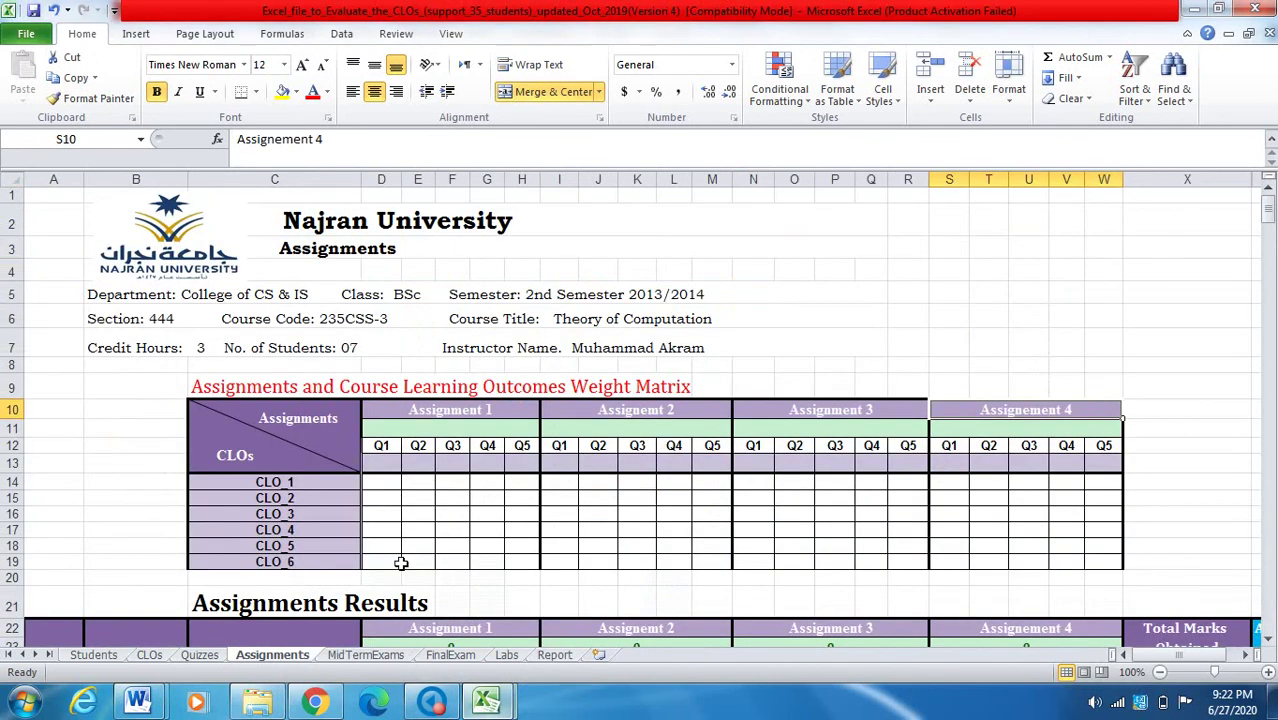
left_click(366, 654)
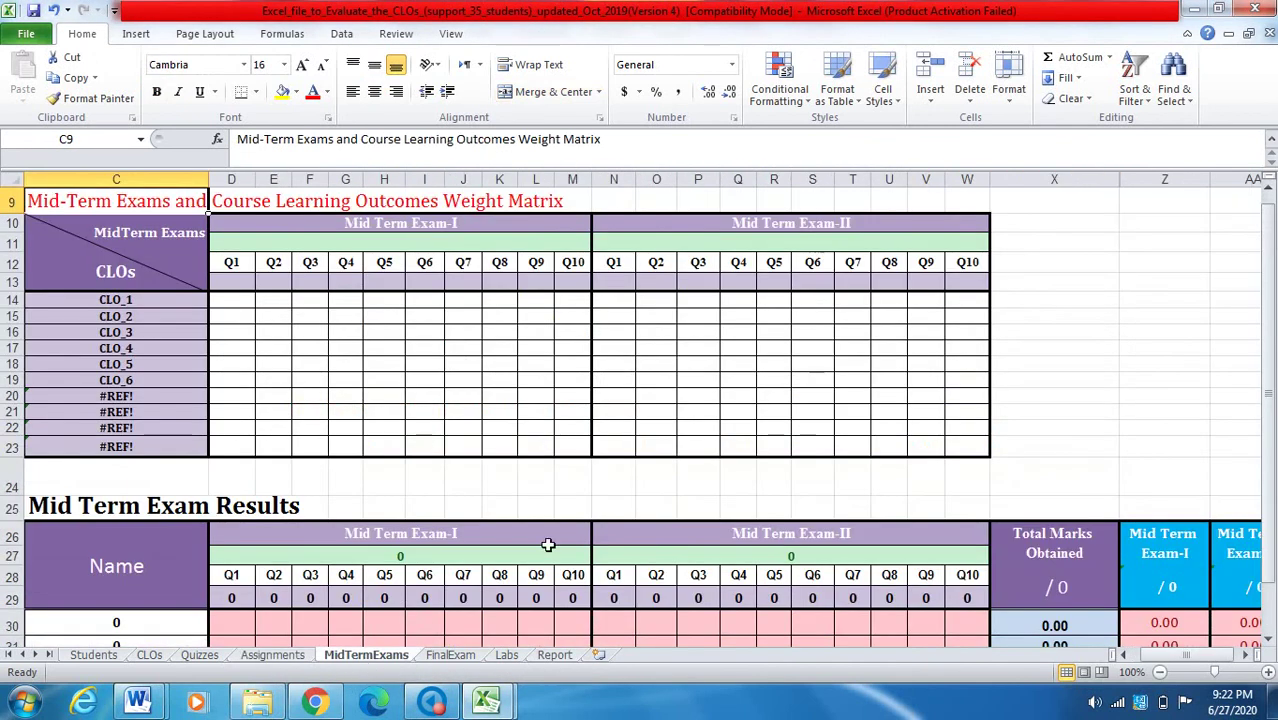
scroll(555, 542, "up", 1)
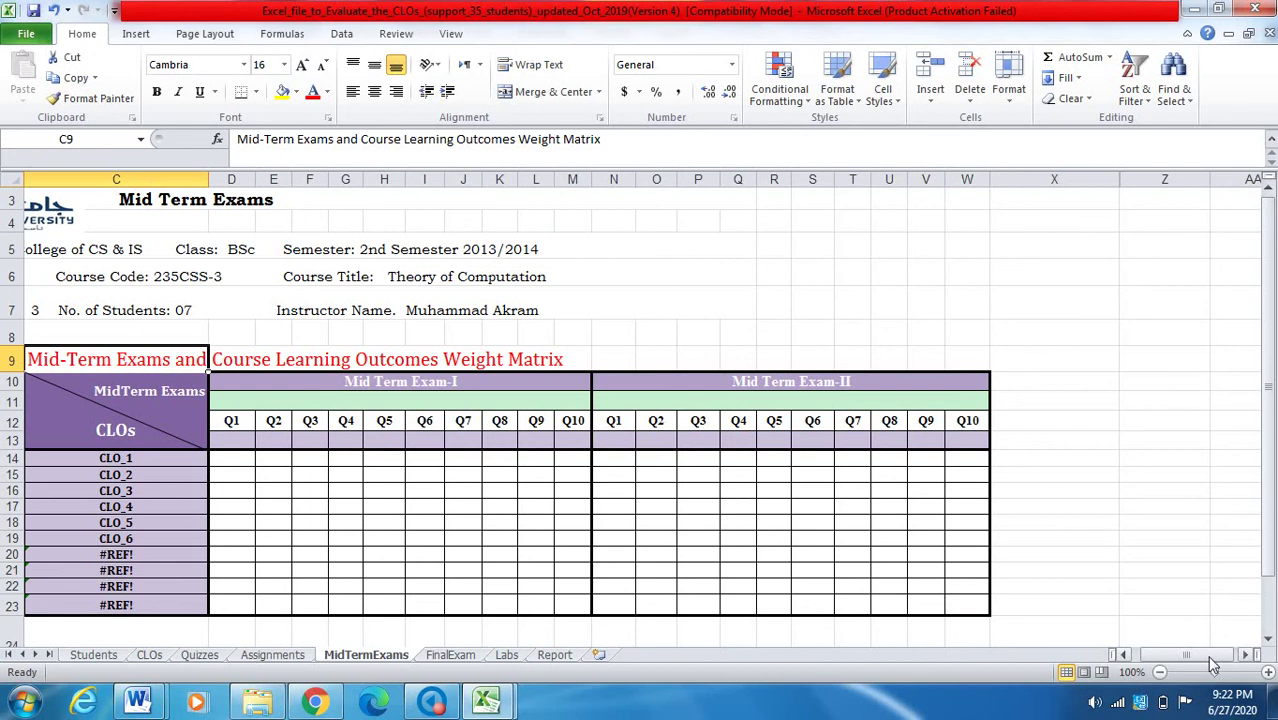
left_click_drag(1188, 655, 1176, 655)
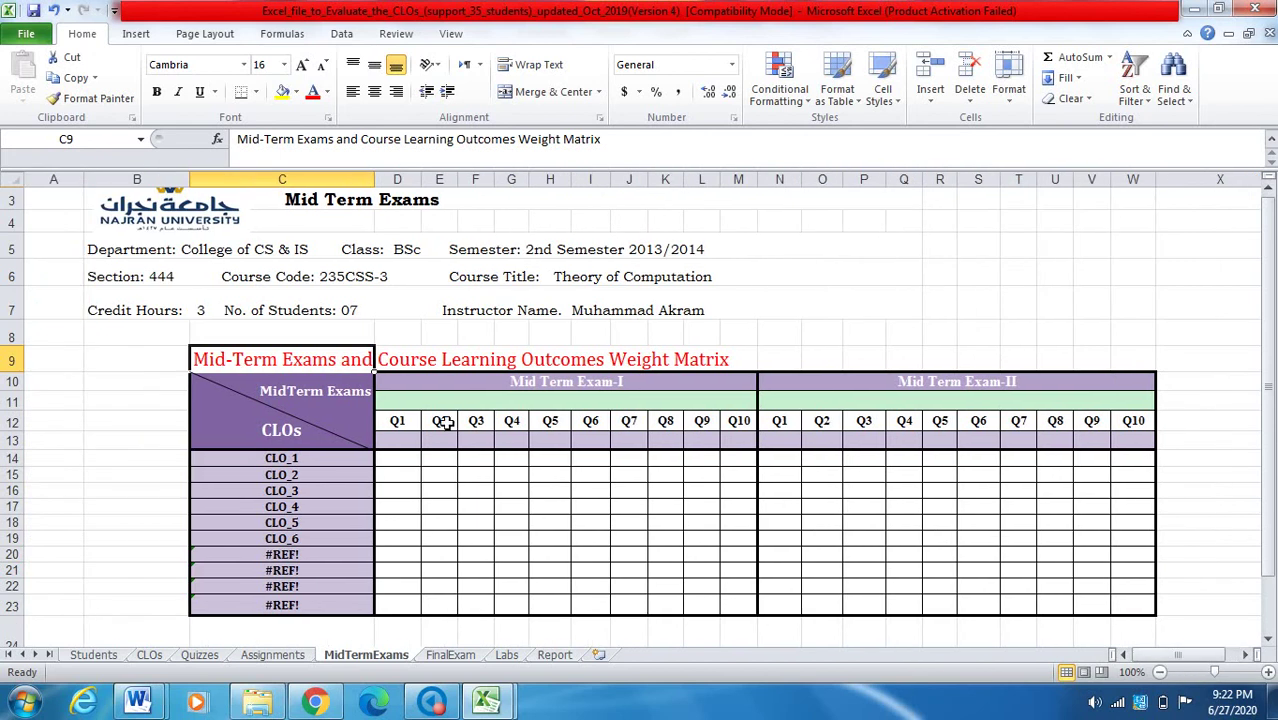
left_click_drag(400, 426, 746, 432)
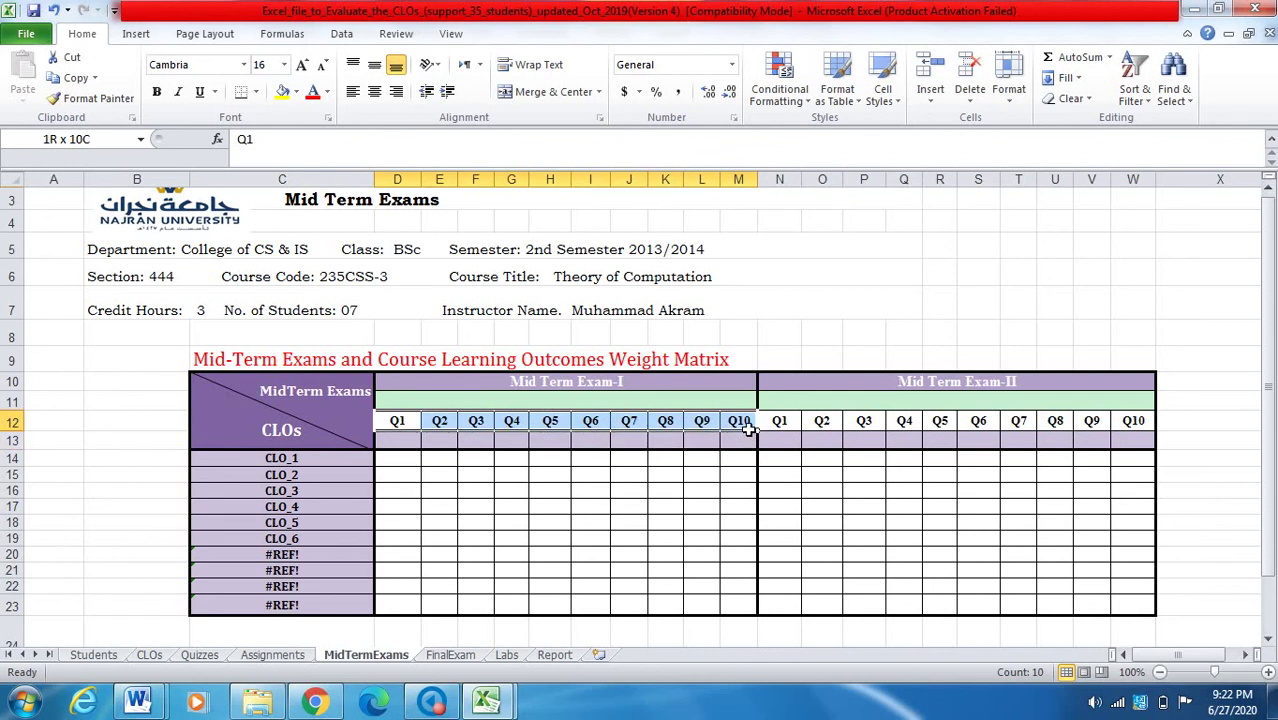
left_click(550, 392)
left_click(953, 389)
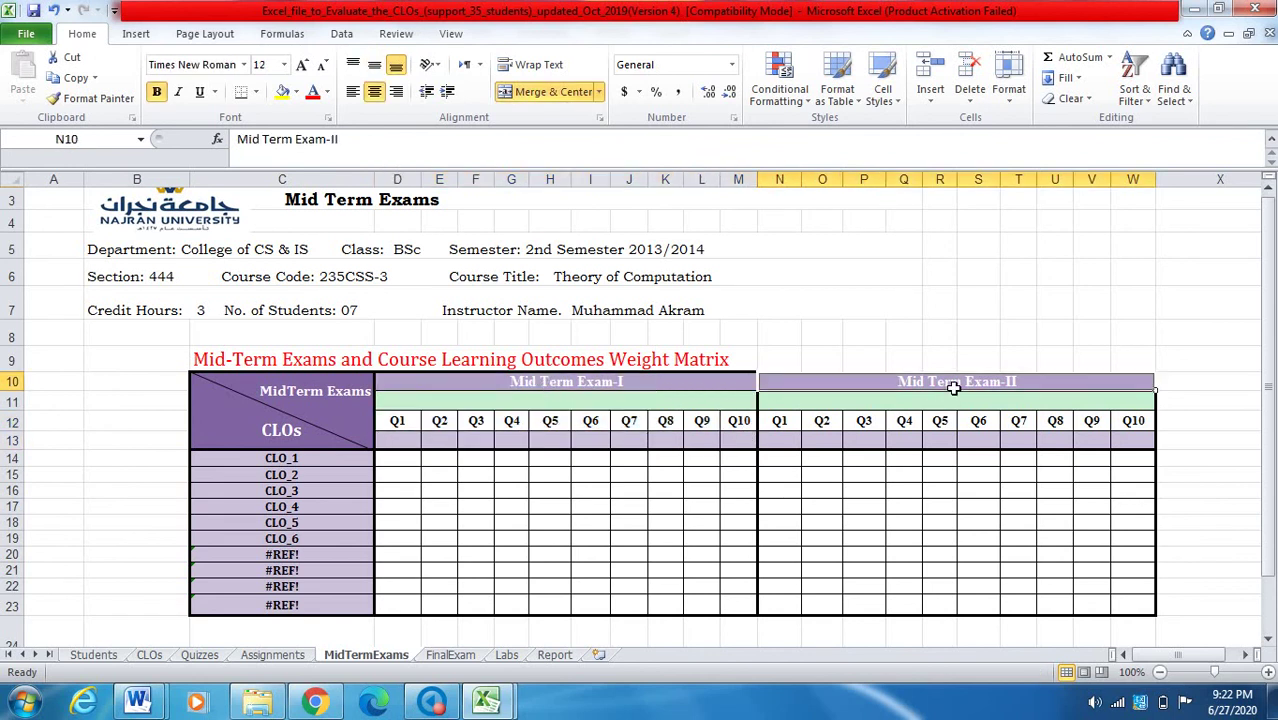
left_click(580, 394)
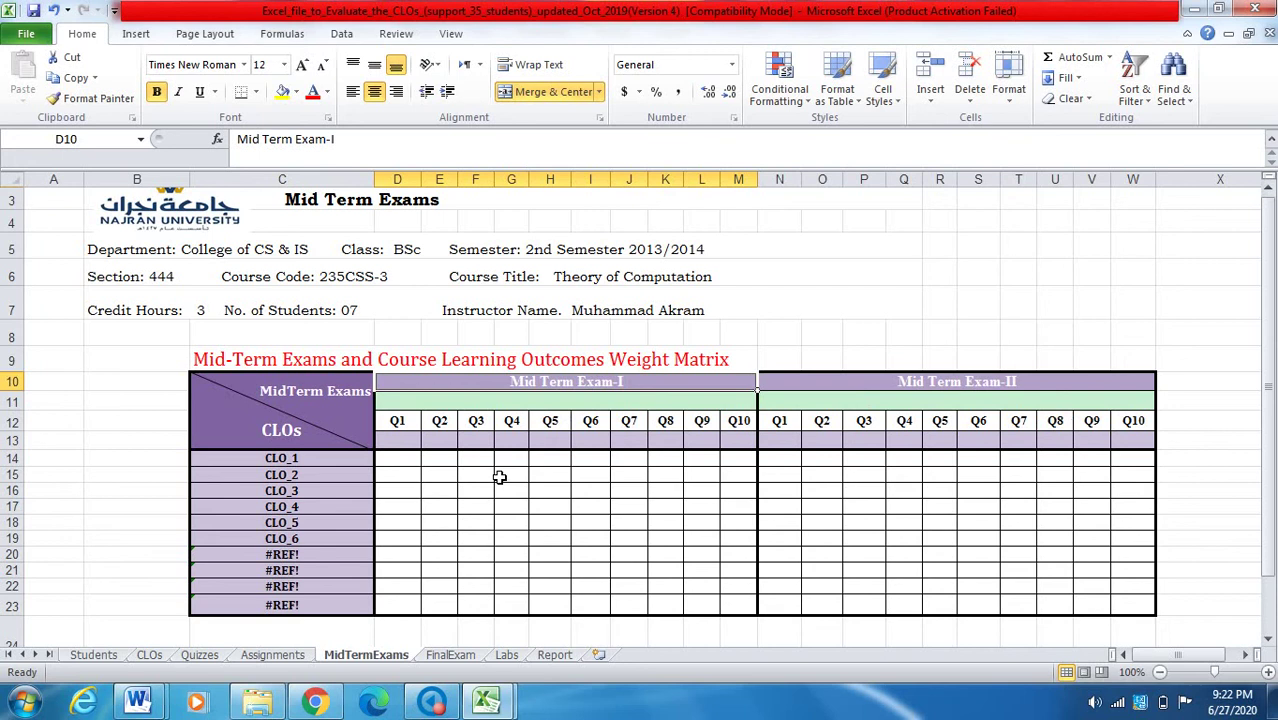
Delete rows 20 to 24, containing the #REF! CLO entries, below CLO_6 in the mid-term weight matrix
scroll(268, 538, "down", 1)
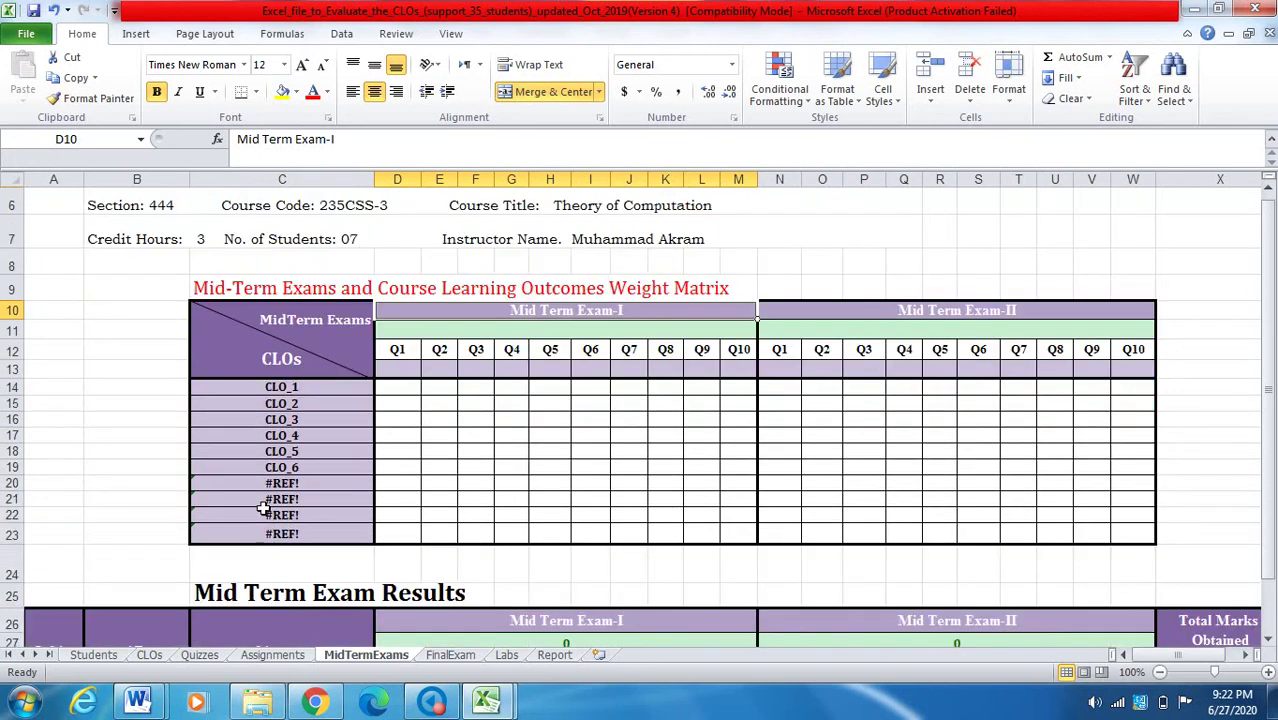
left_click_drag(20, 483, 20, 558)
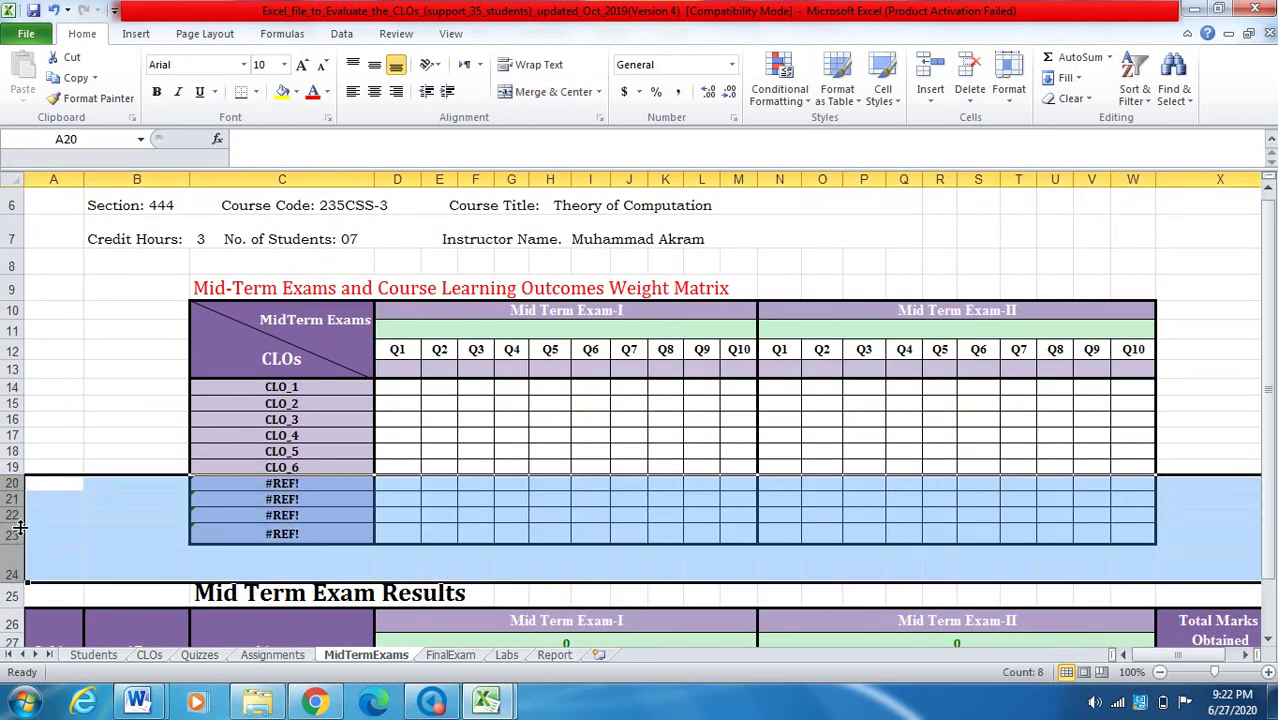
right_click(20, 528)
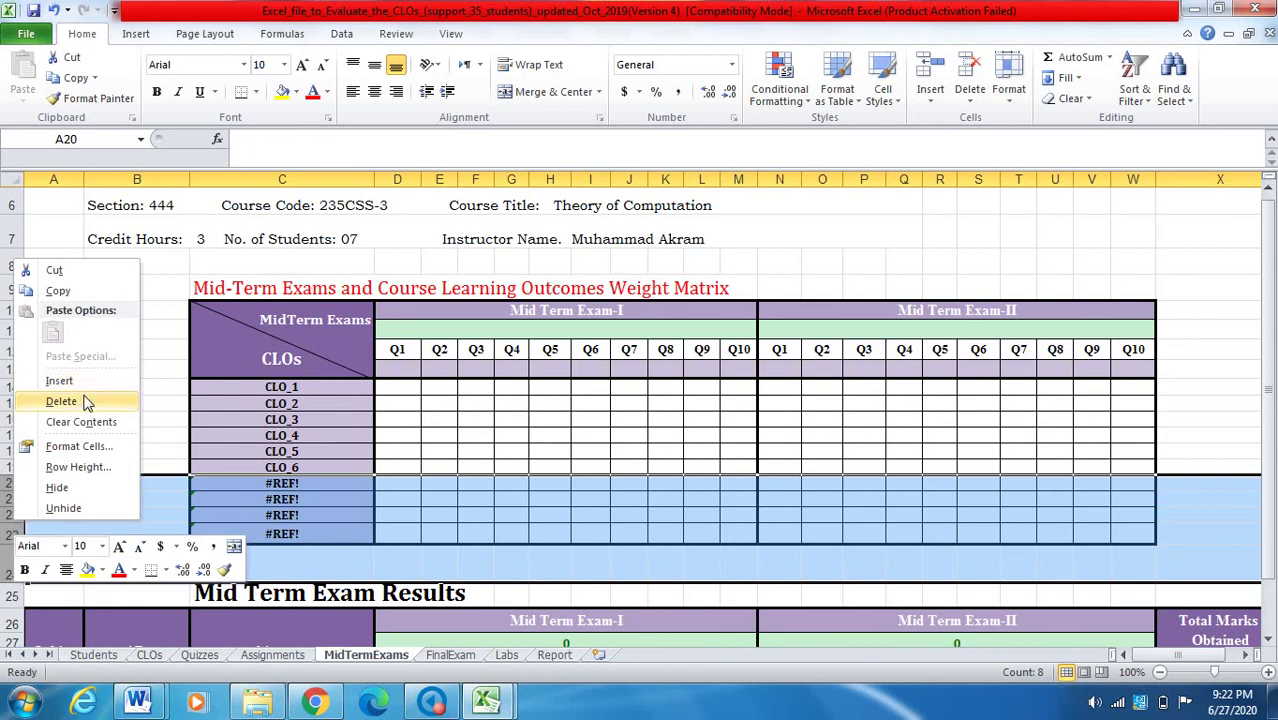
left_click(88, 400)
left_click(110, 347)
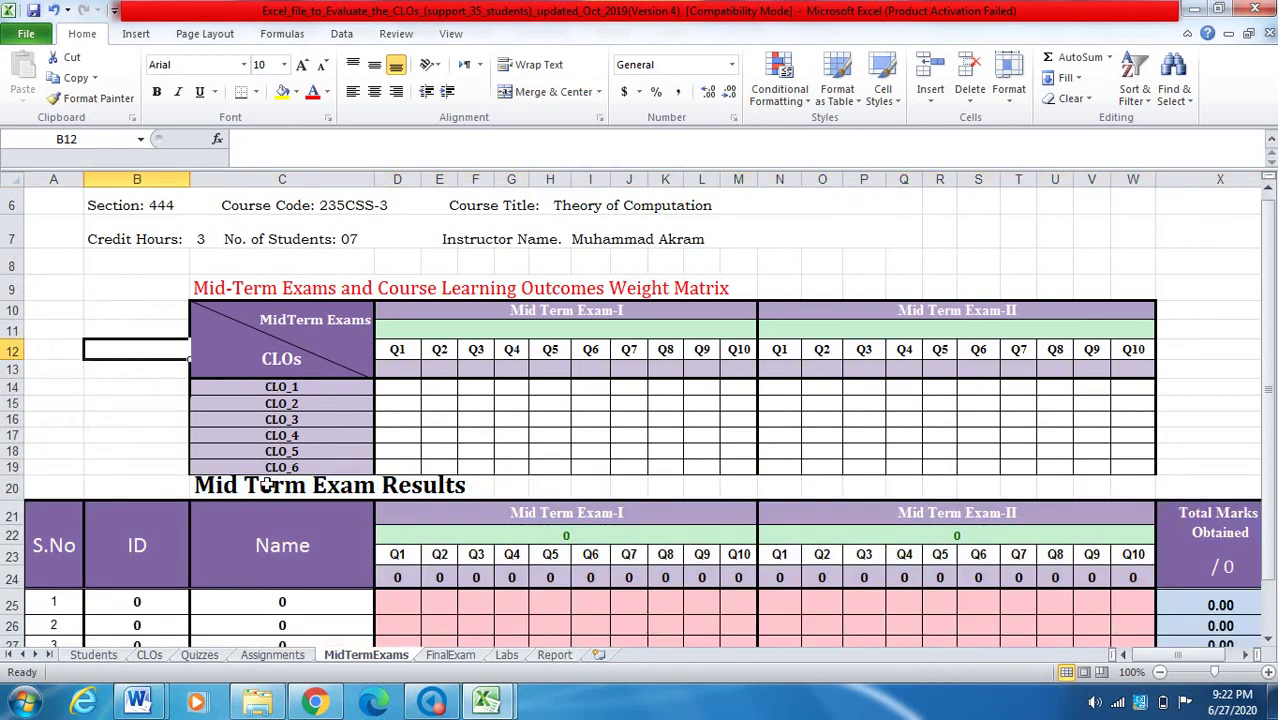
Delete the surplus #REF! student rows 35 to 59 below student 10 in the Mid Term Exam Results table
scroll(80, 360, "down", 7)
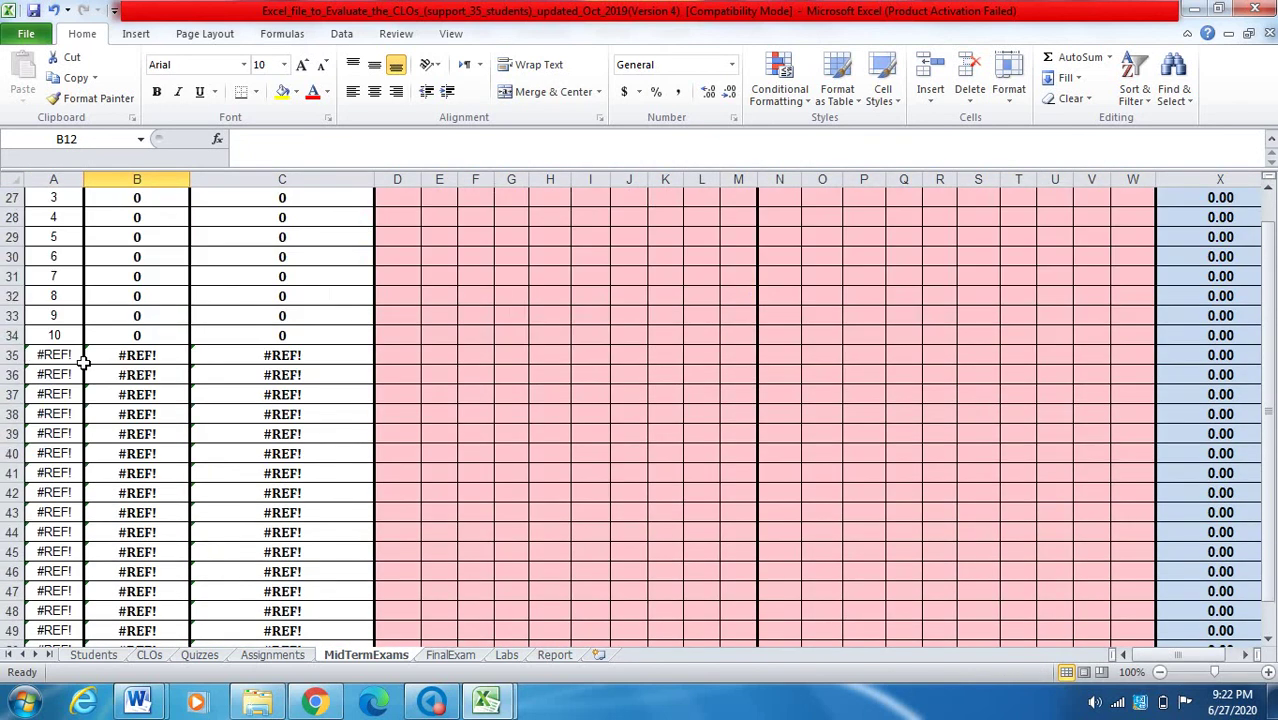
left_click_drag(11, 354, 33, 508)
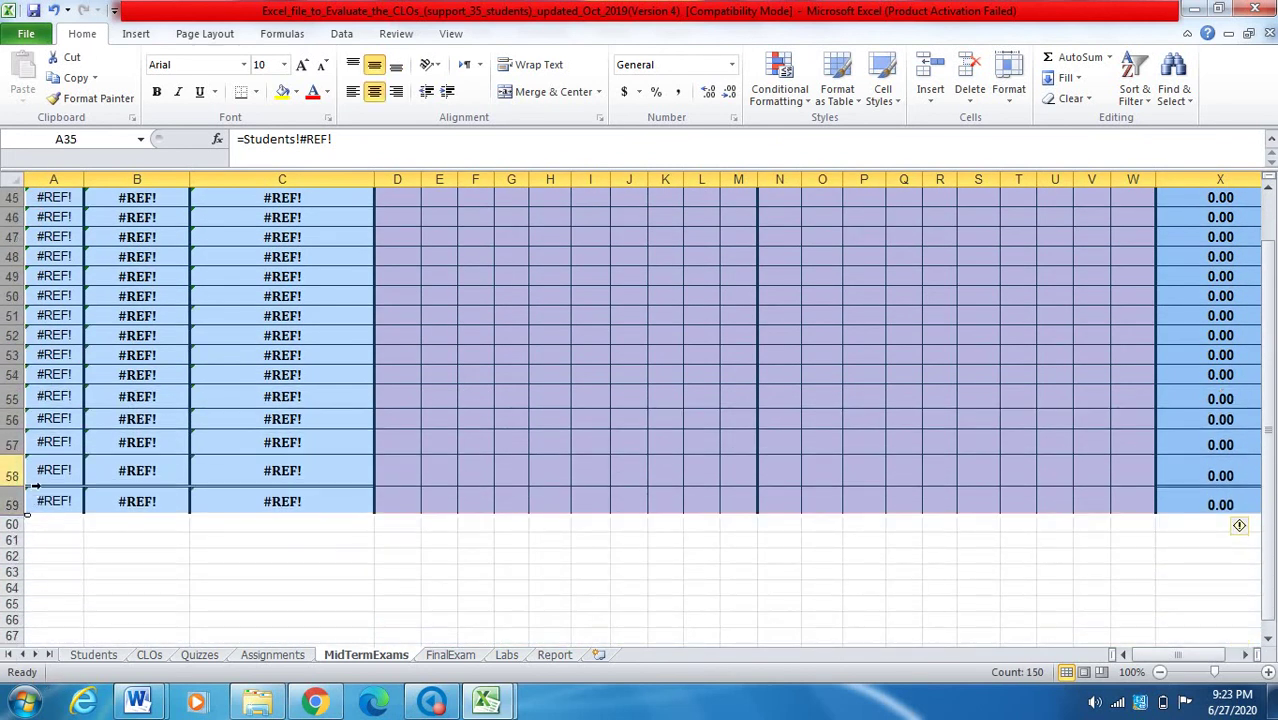
right_click(22, 472)
left_click(55, 352)
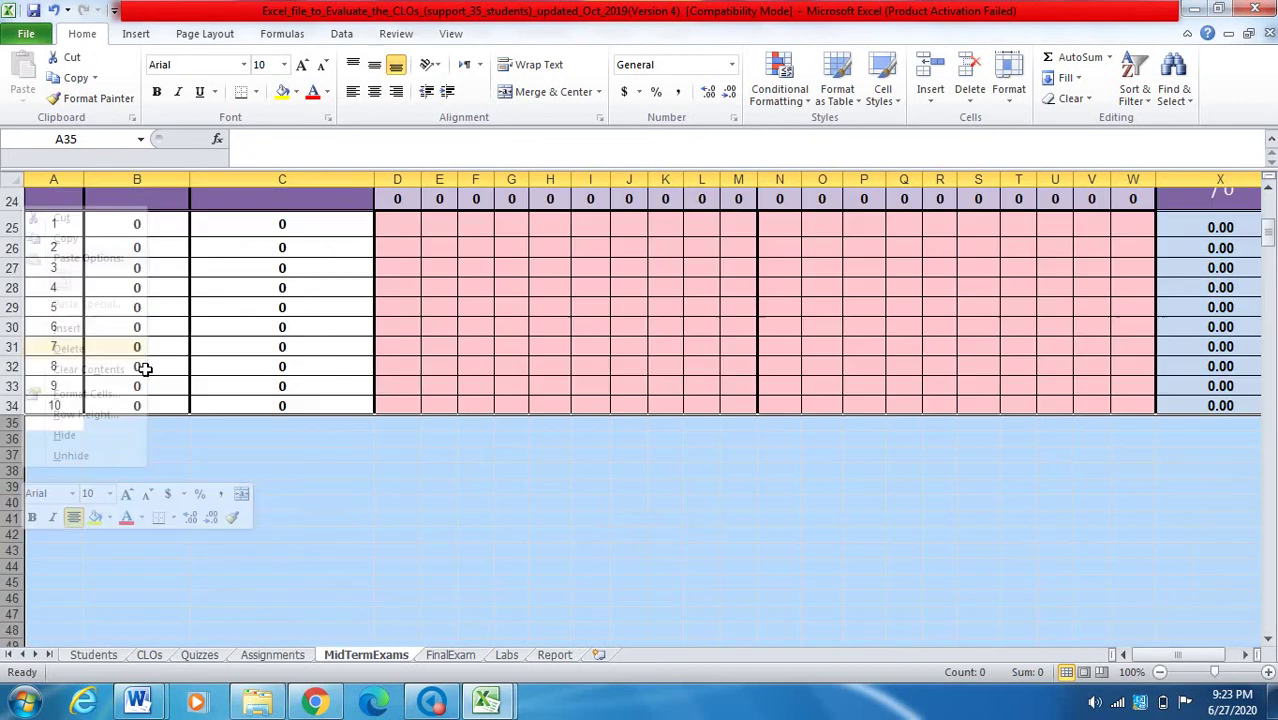
Set the total marks to 15 for both Mid Term Exam-I and Mid Term Exam-II in the weight matrix
scroll(620, 528, "up", 8)
scroll(620, 517, "down", 1)
scroll(620, 517, "down", 2)
left_click(590, 305)
scroll(656, 348, "up", 2)
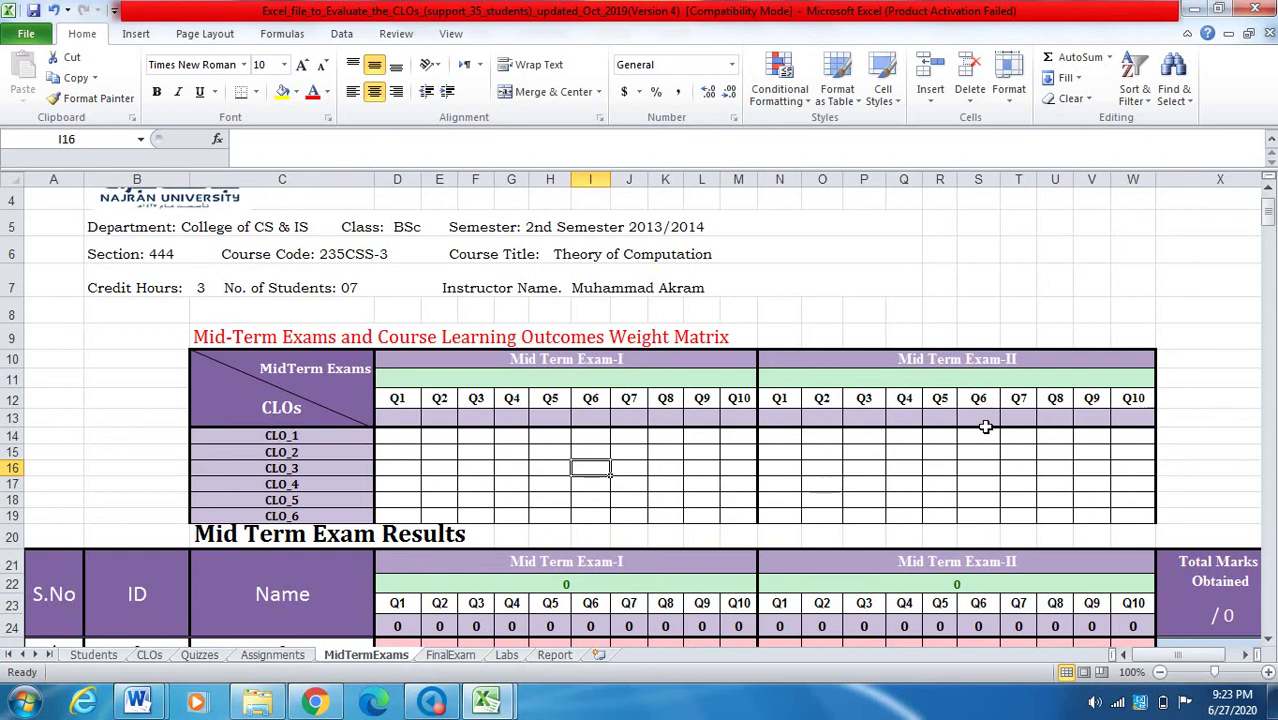
left_click(513, 386)
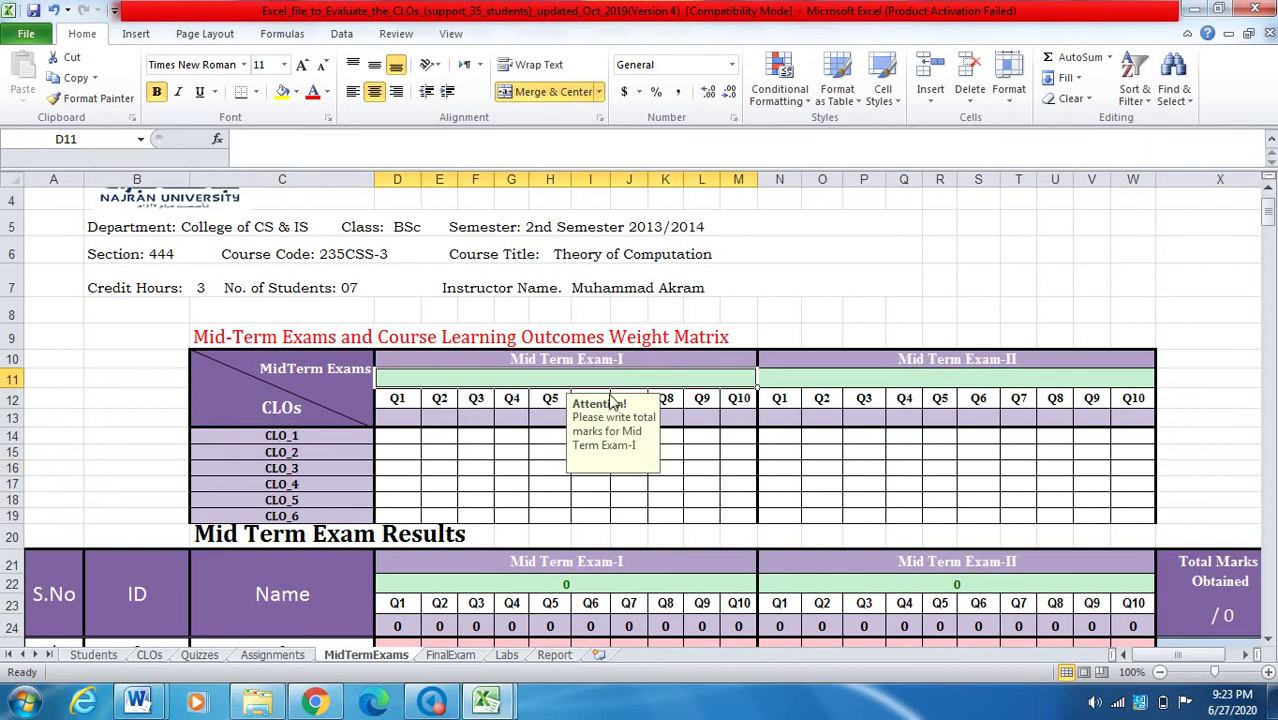
type("15")
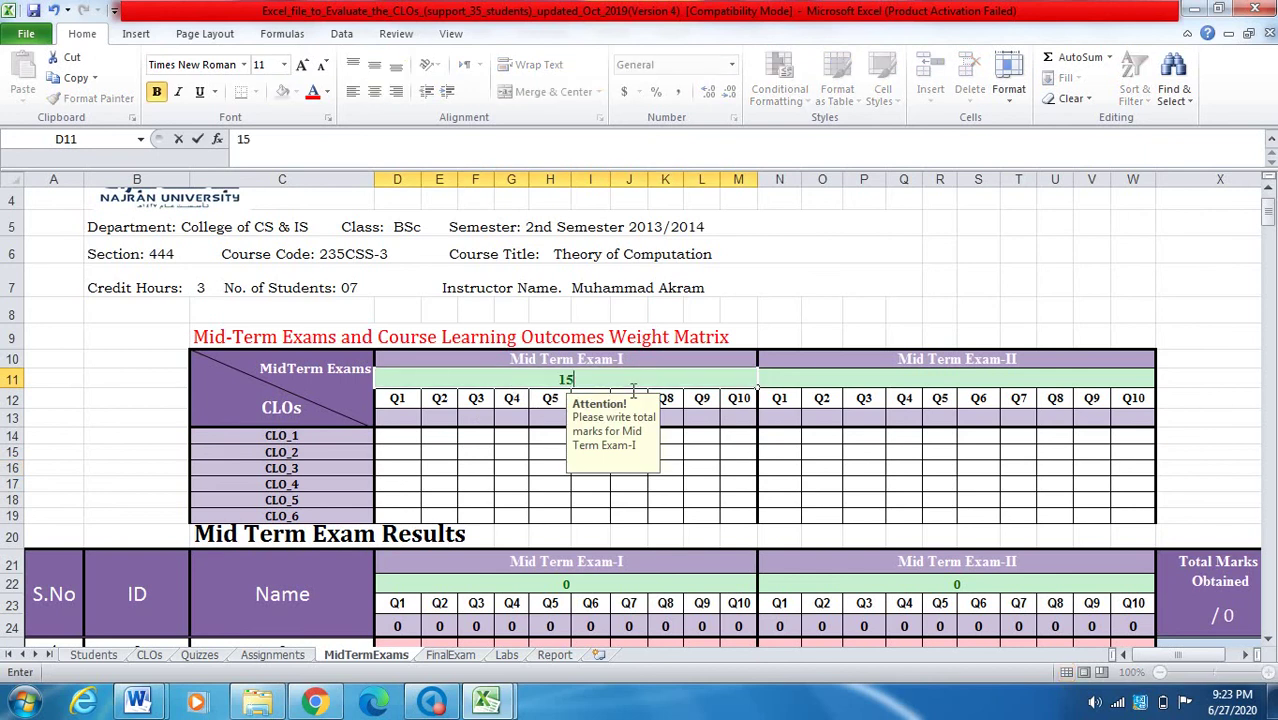
left_click(840, 386)
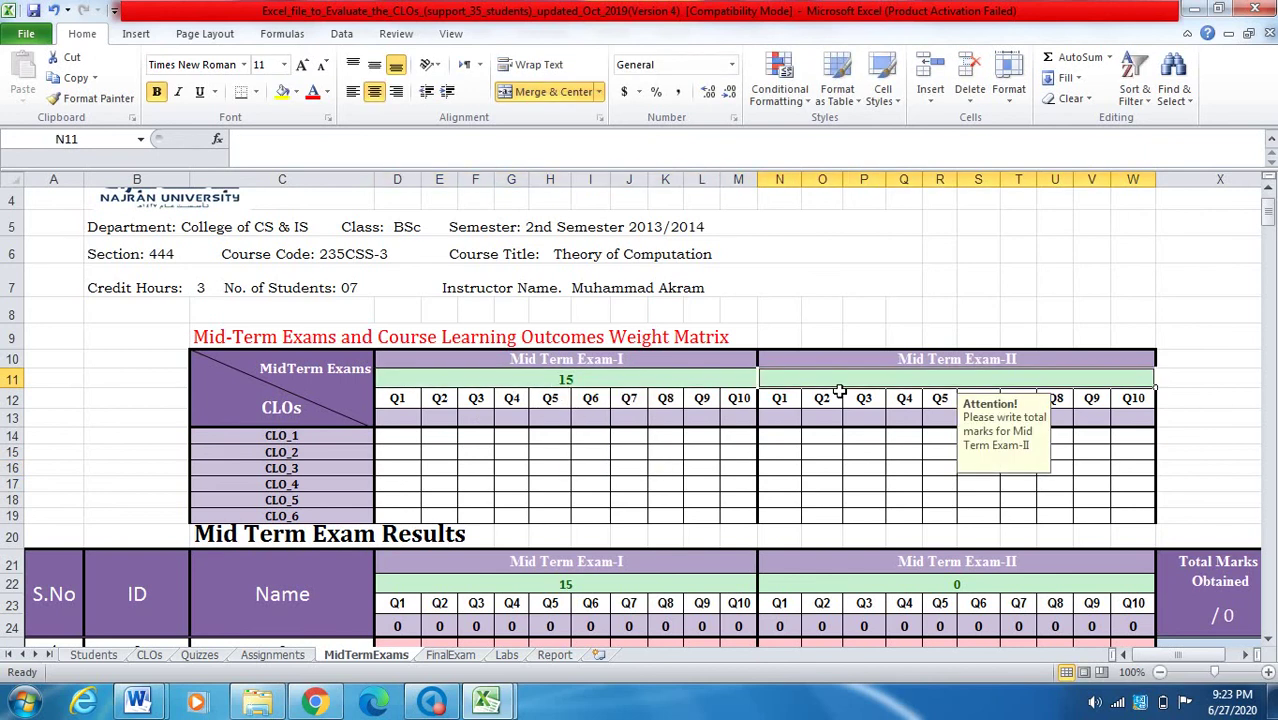
type("15")
left_click(864, 360)
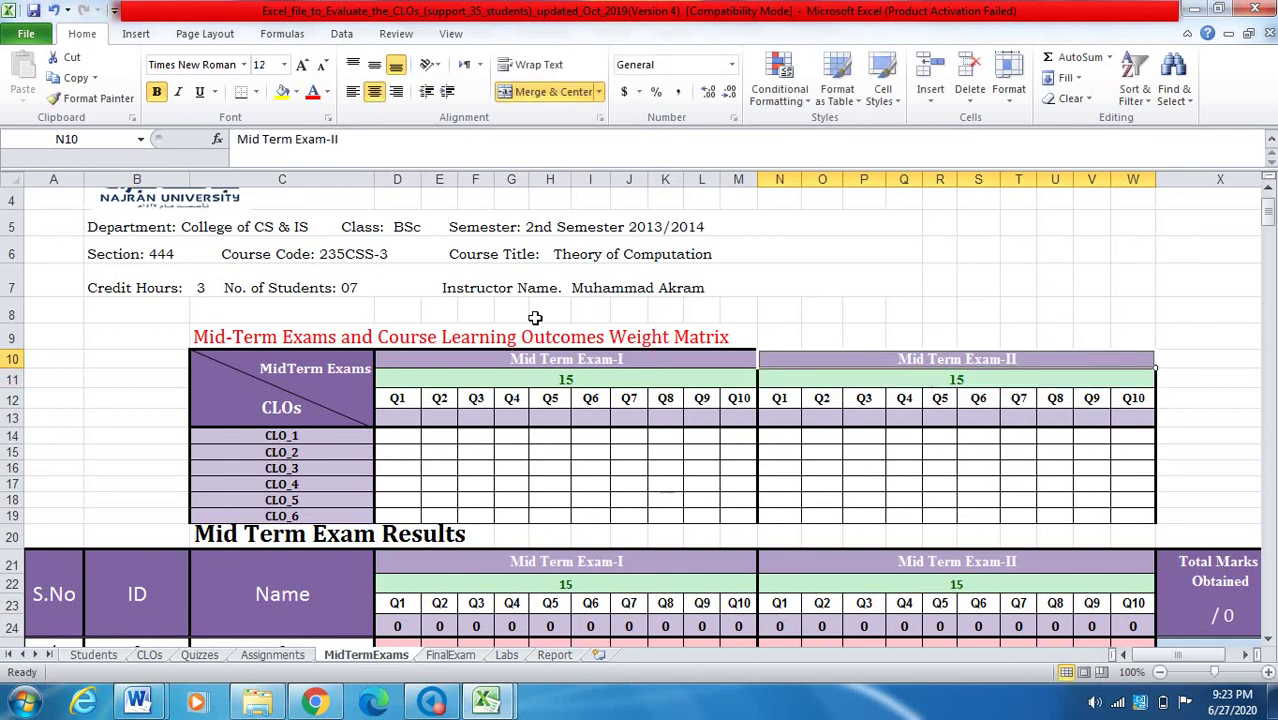
Switch to the SAMPLE workbook's MidTermExams sheet and examine the questions and total marks of both mid-term exams
left_click_drag(405, 403, 732, 410)
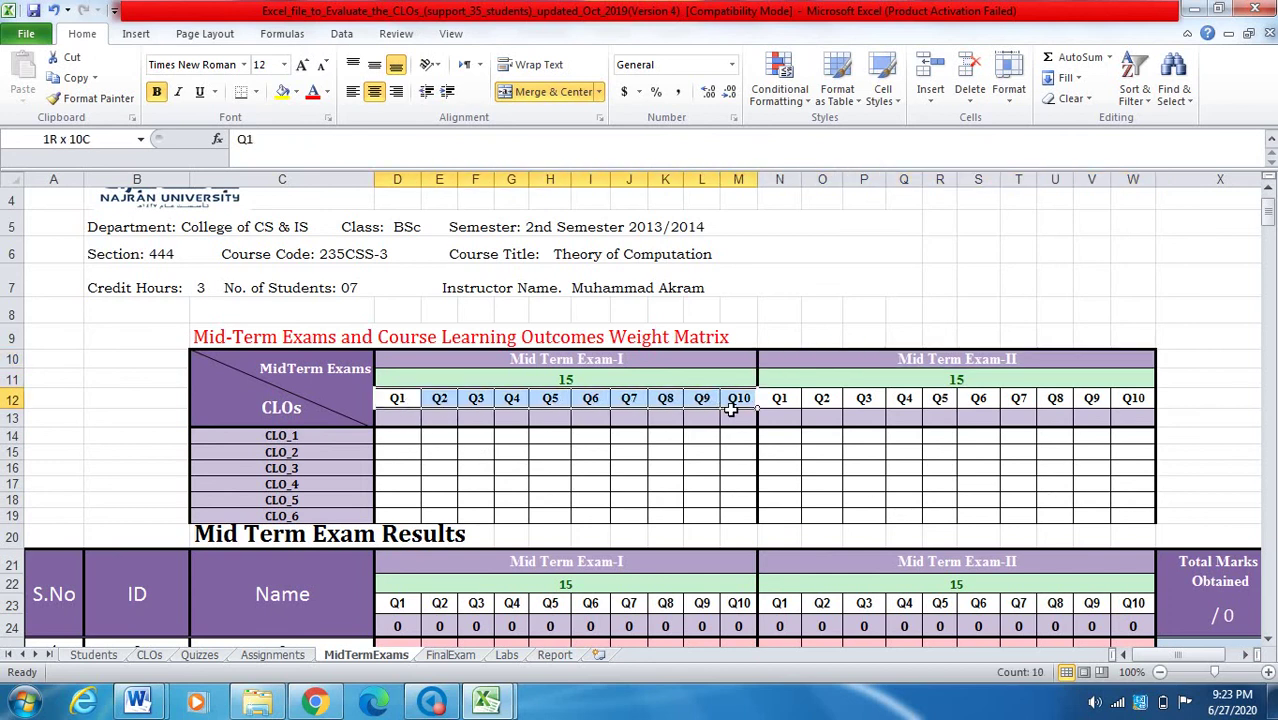
left_click(703, 400)
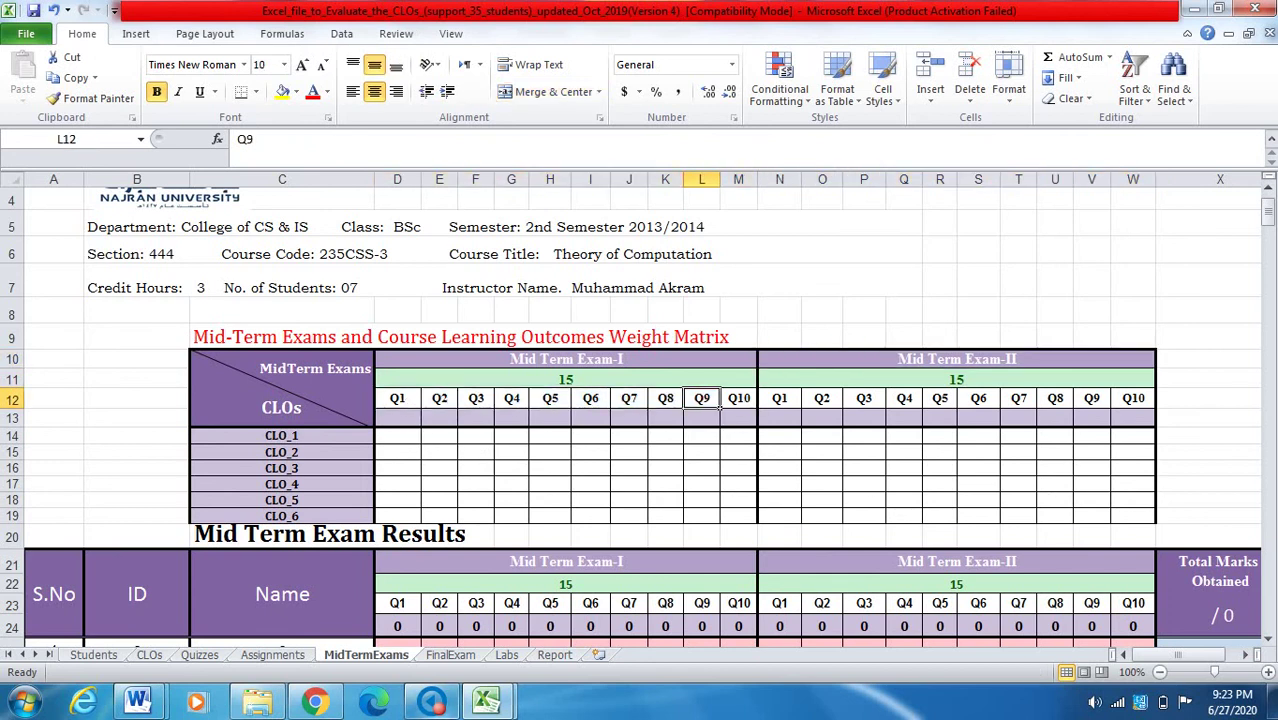
mouse_move(487, 705)
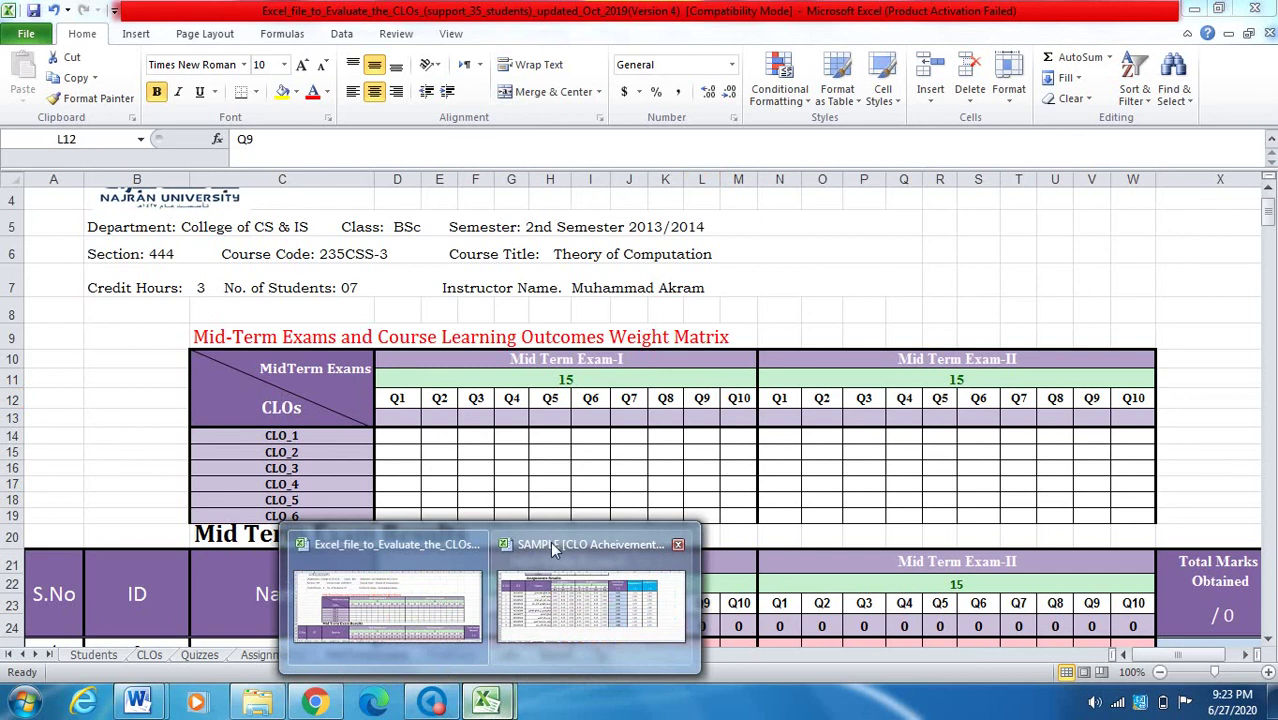
left_click(556, 558)
left_click(366, 655)
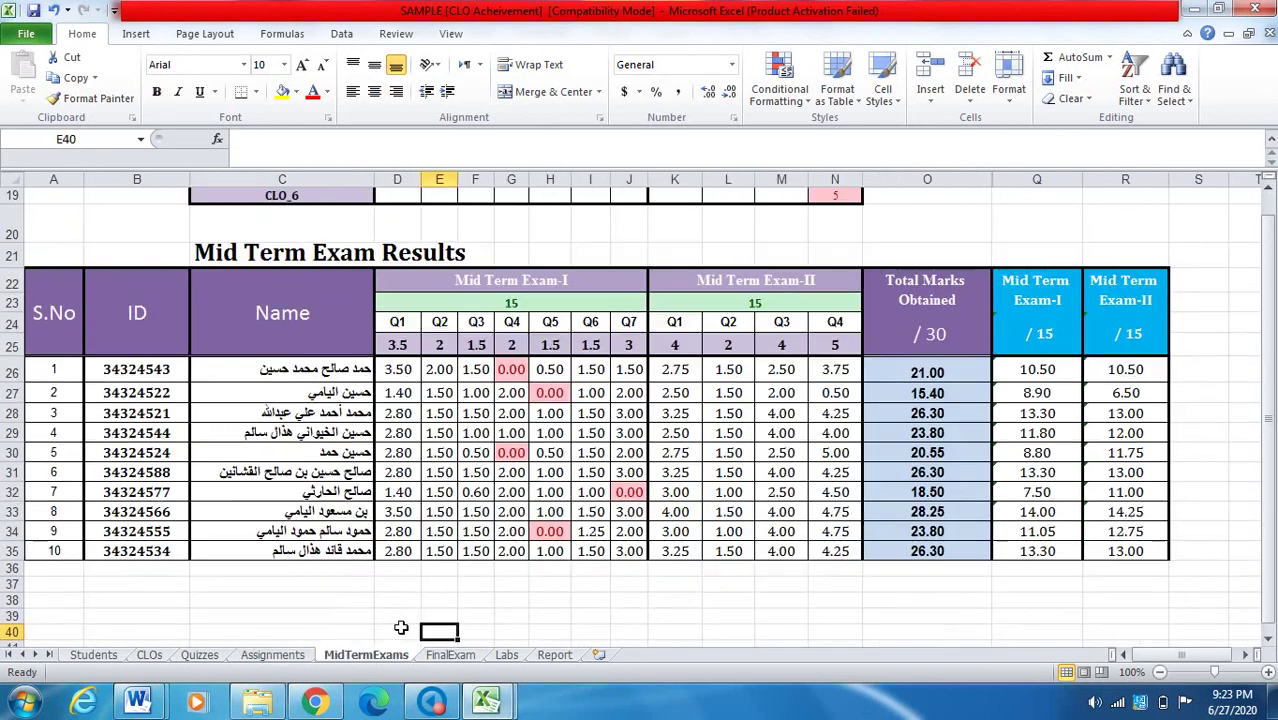
scroll(442, 462, "up", 5)
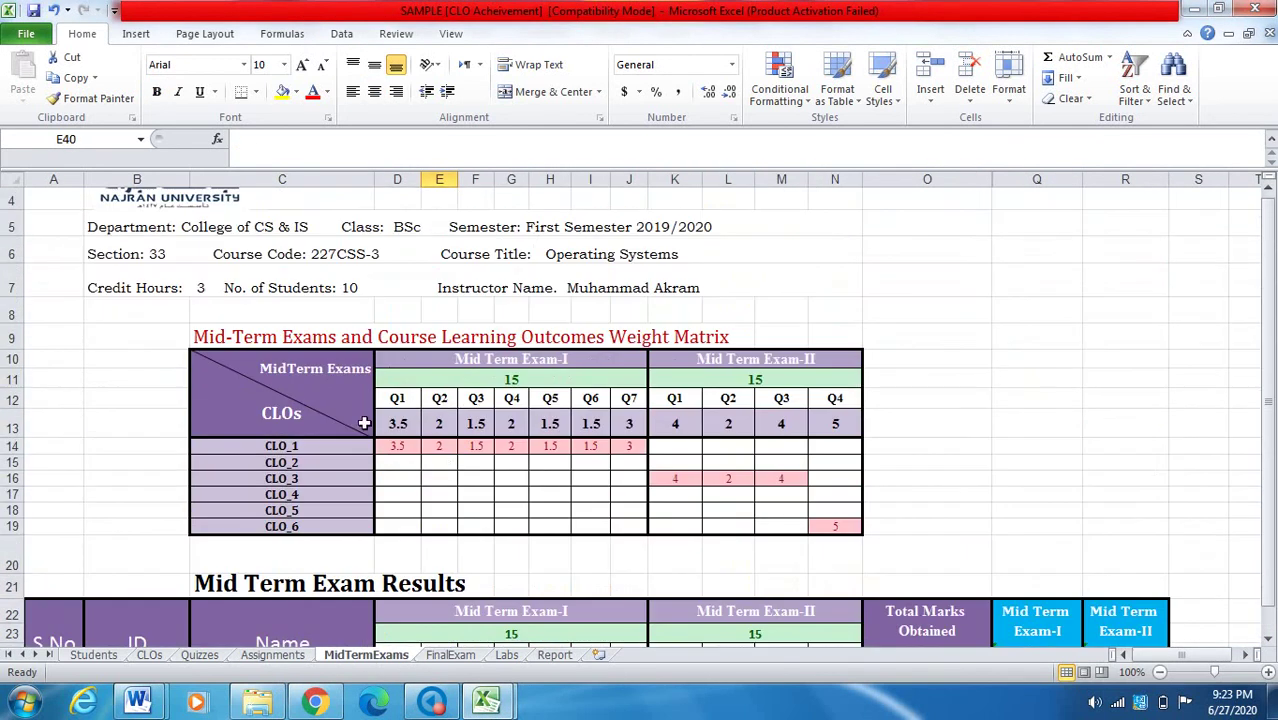
left_click_drag(393, 403, 838, 416)
left_click(753, 385)
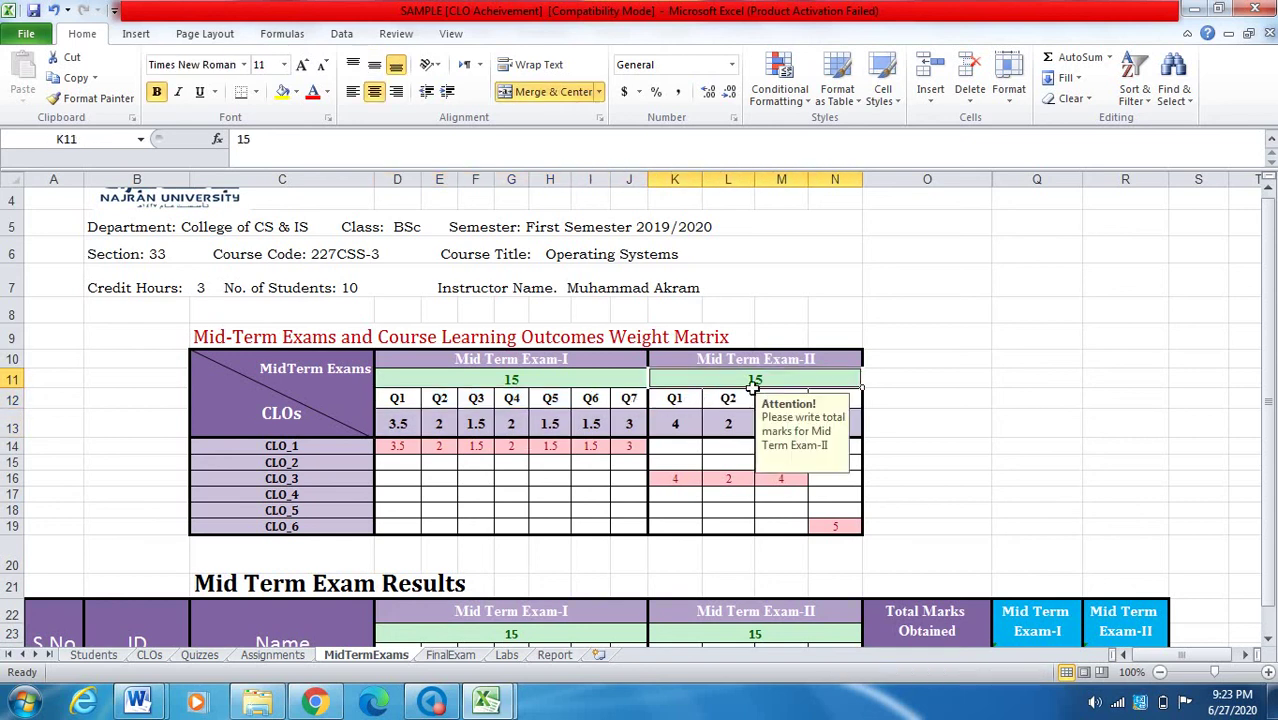
left_click(515, 381)
scroll(580, 381, "down", 1)
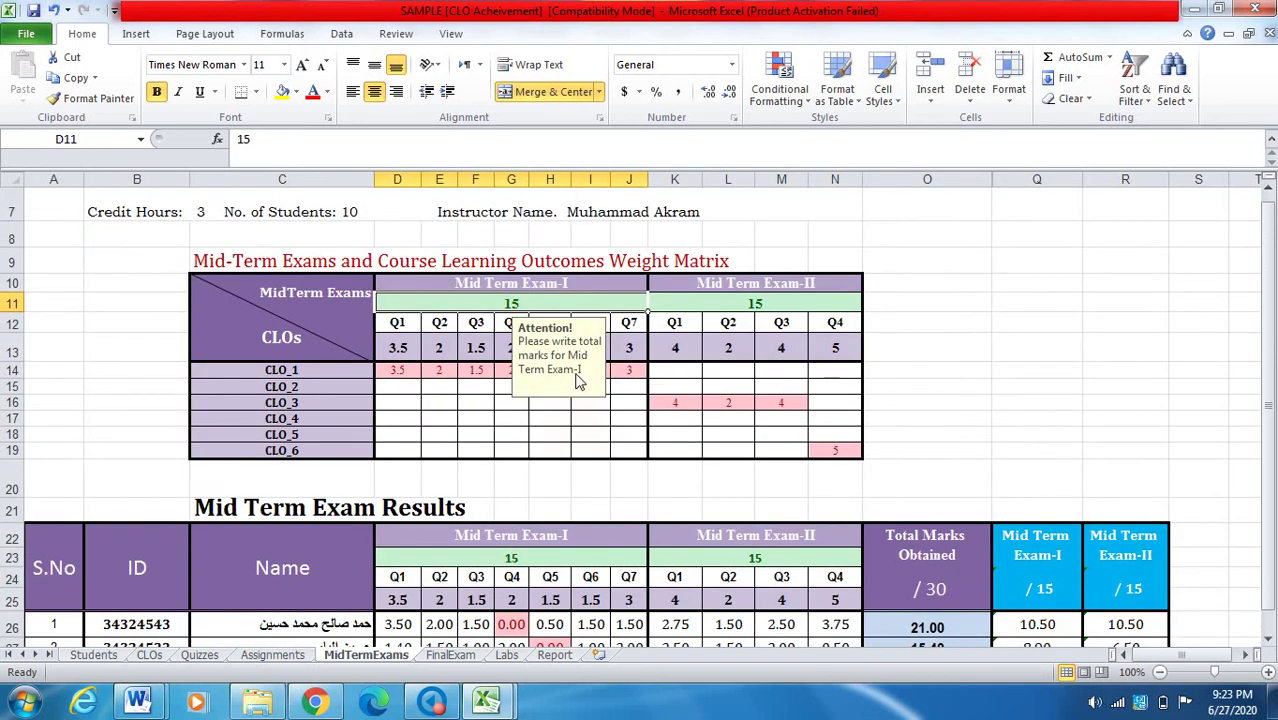
left_click(1108, 406)
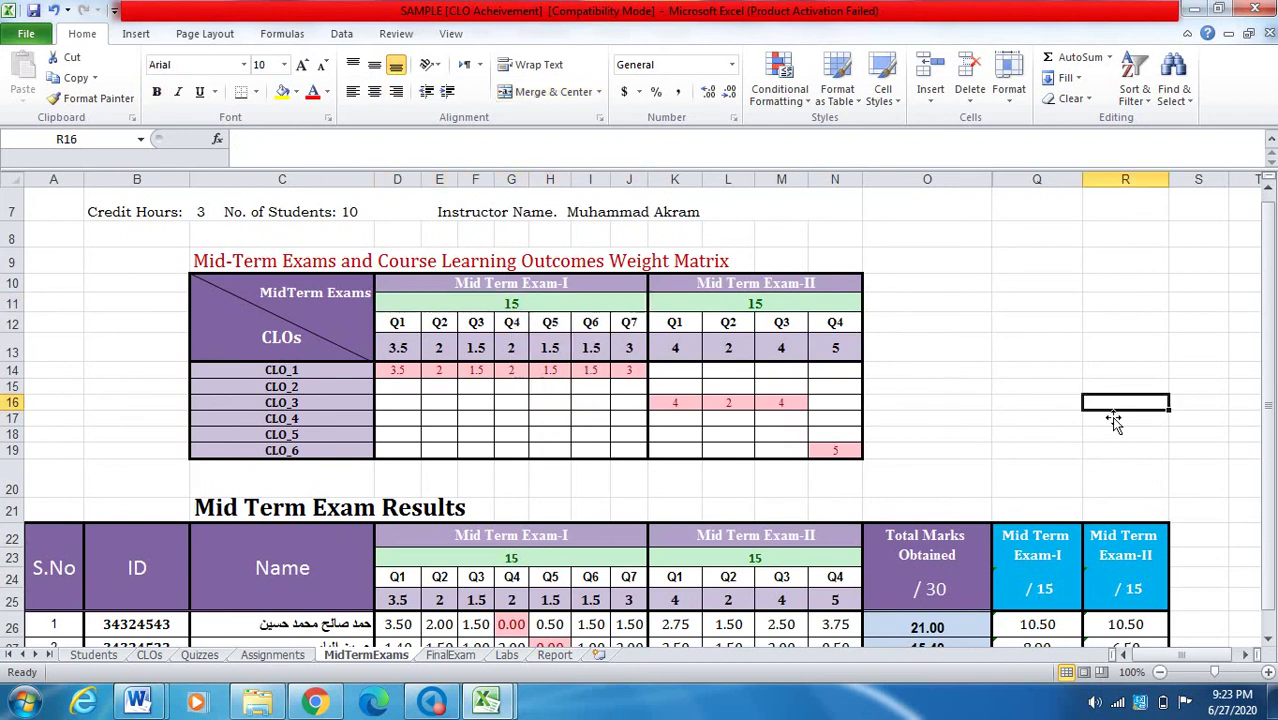
Examine the sample's marks per question for Mid Term Exam-I and how they are assigned to CLO_1
left_click(456, 354)
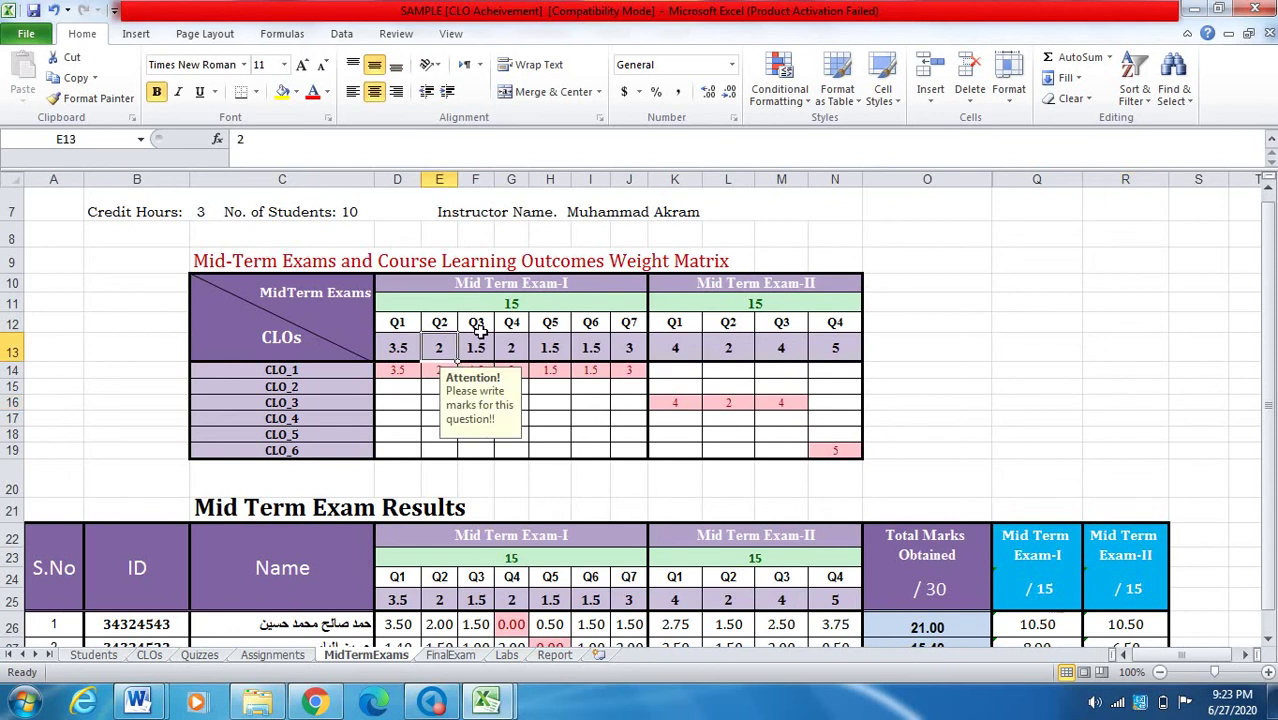
left_click(478, 340)
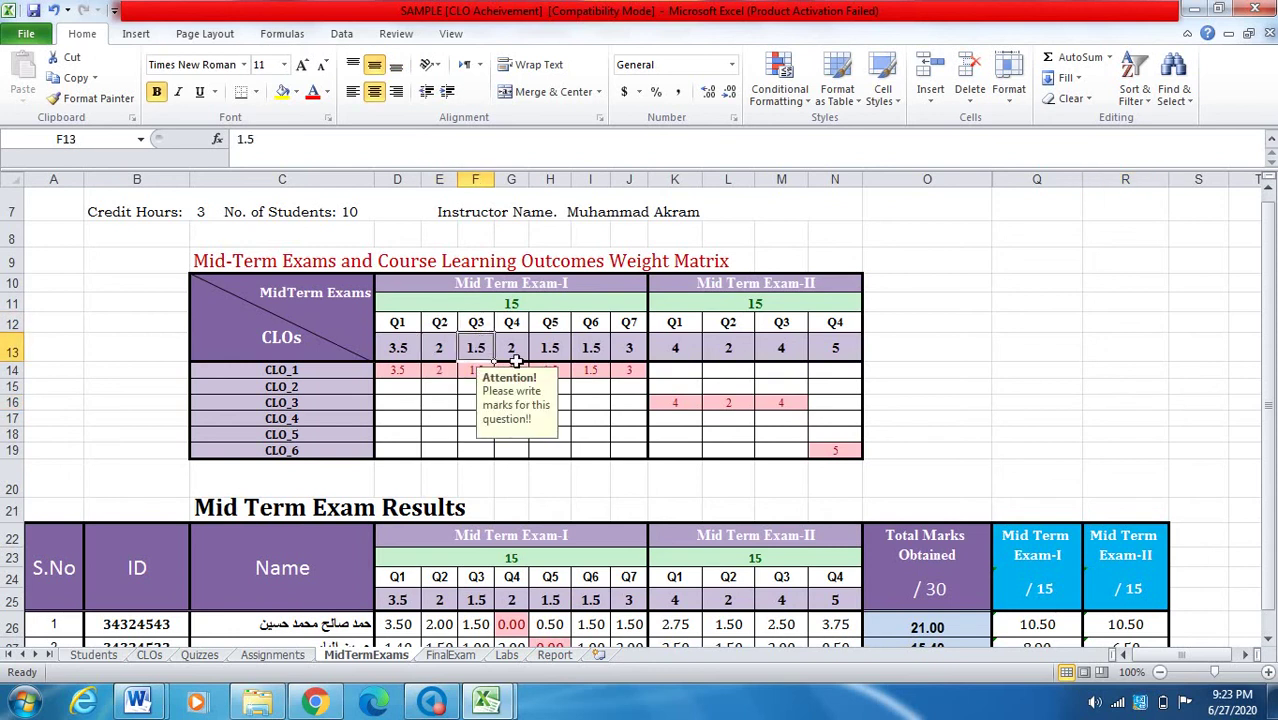
left_click(511, 354)
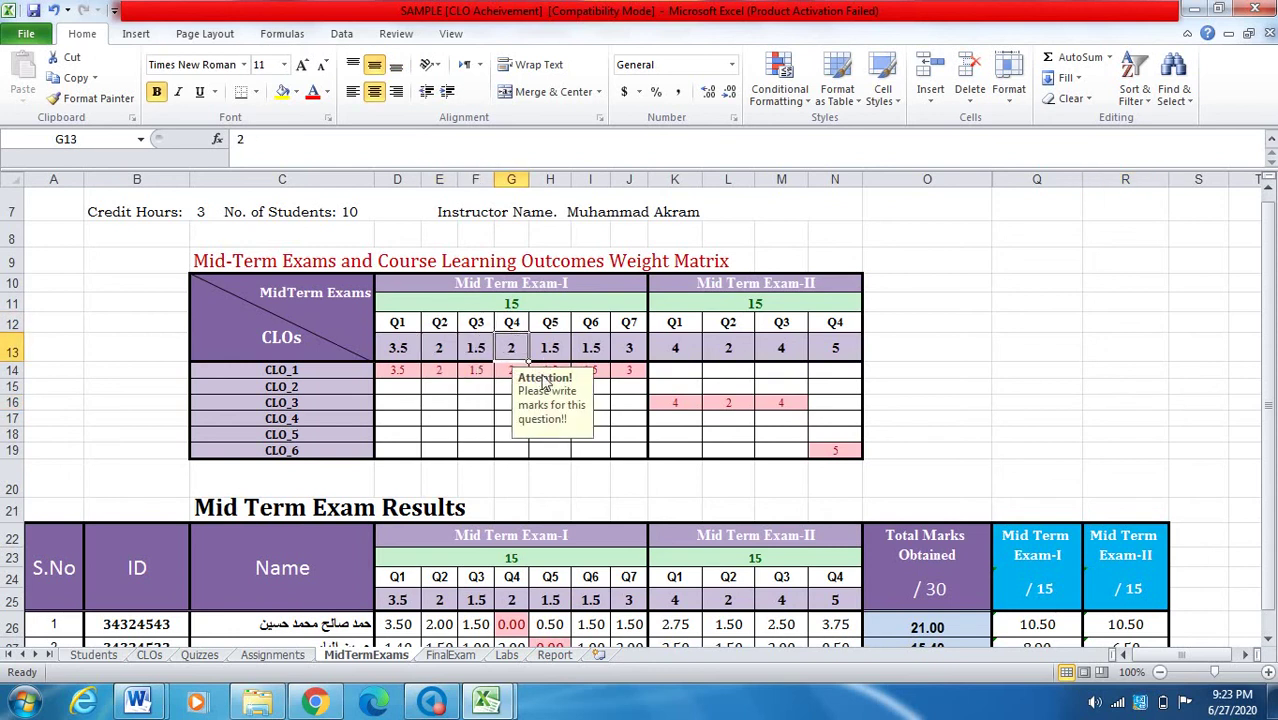
left_click(436, 434)
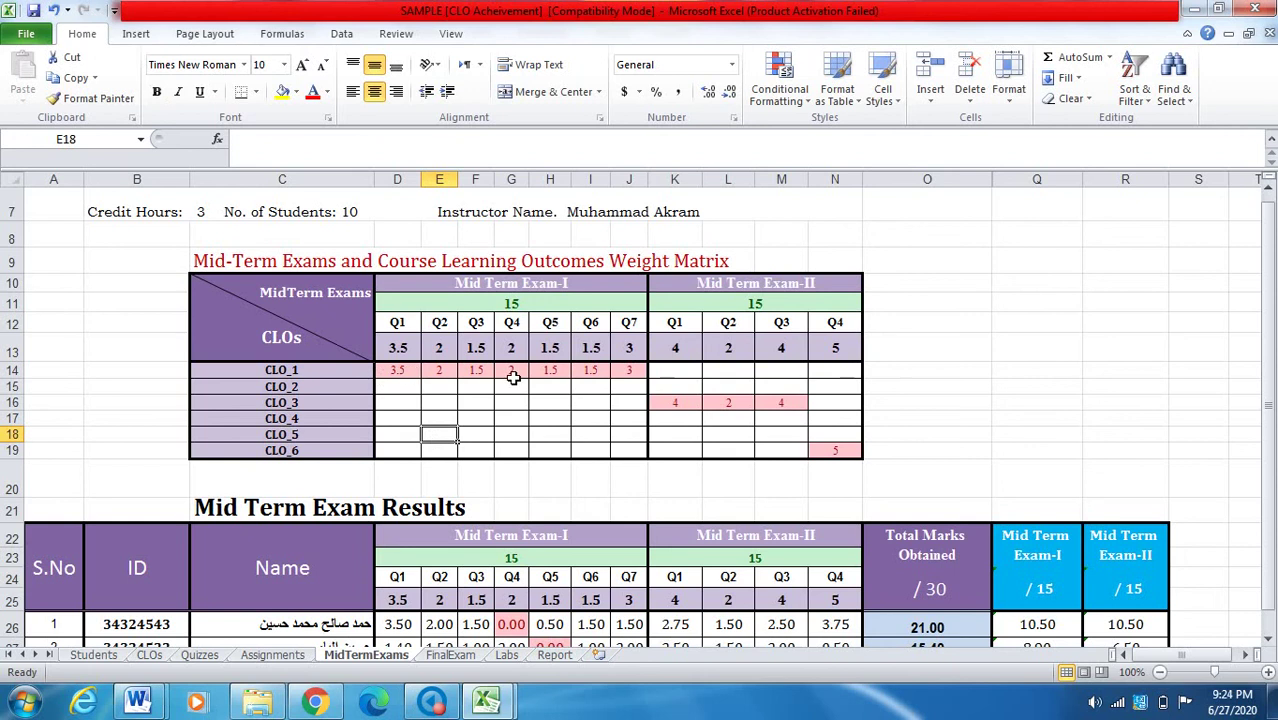
left_click(407, 330)
left_click(408, 370)
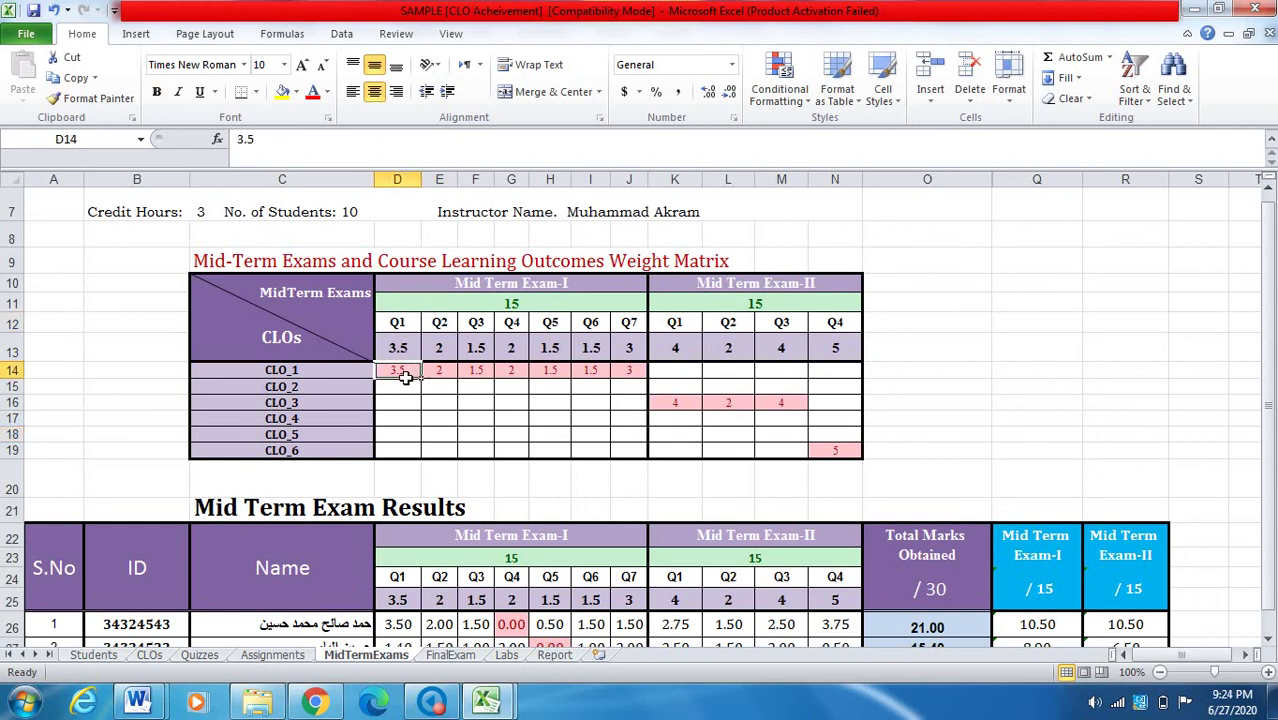
left_click(266, 372)
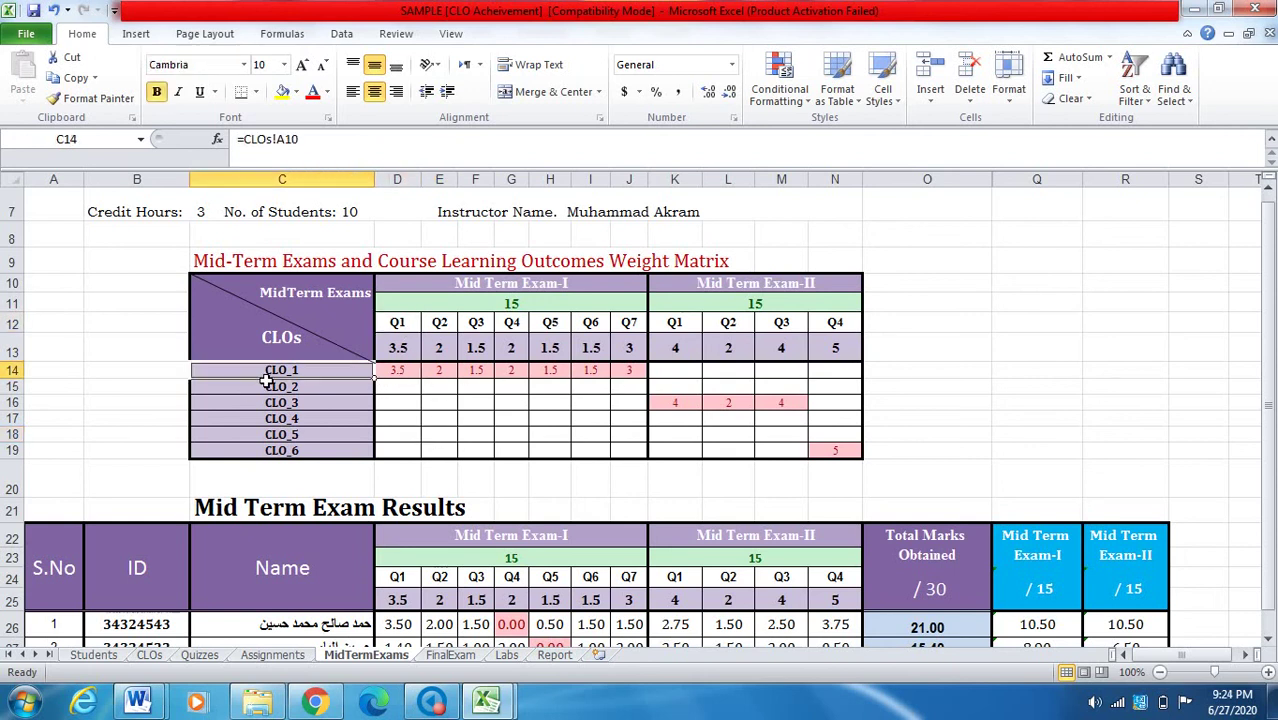
left_click(447, 372)
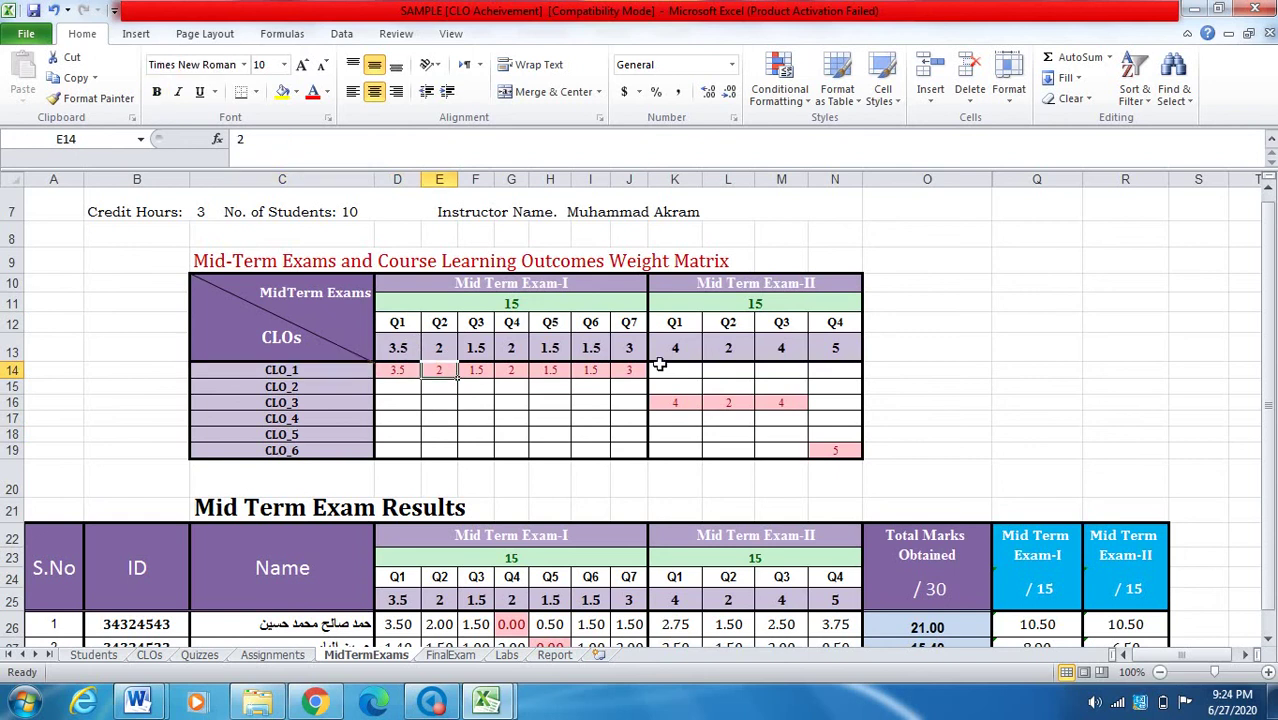
left_click_drag(637, 376, 408, 370)
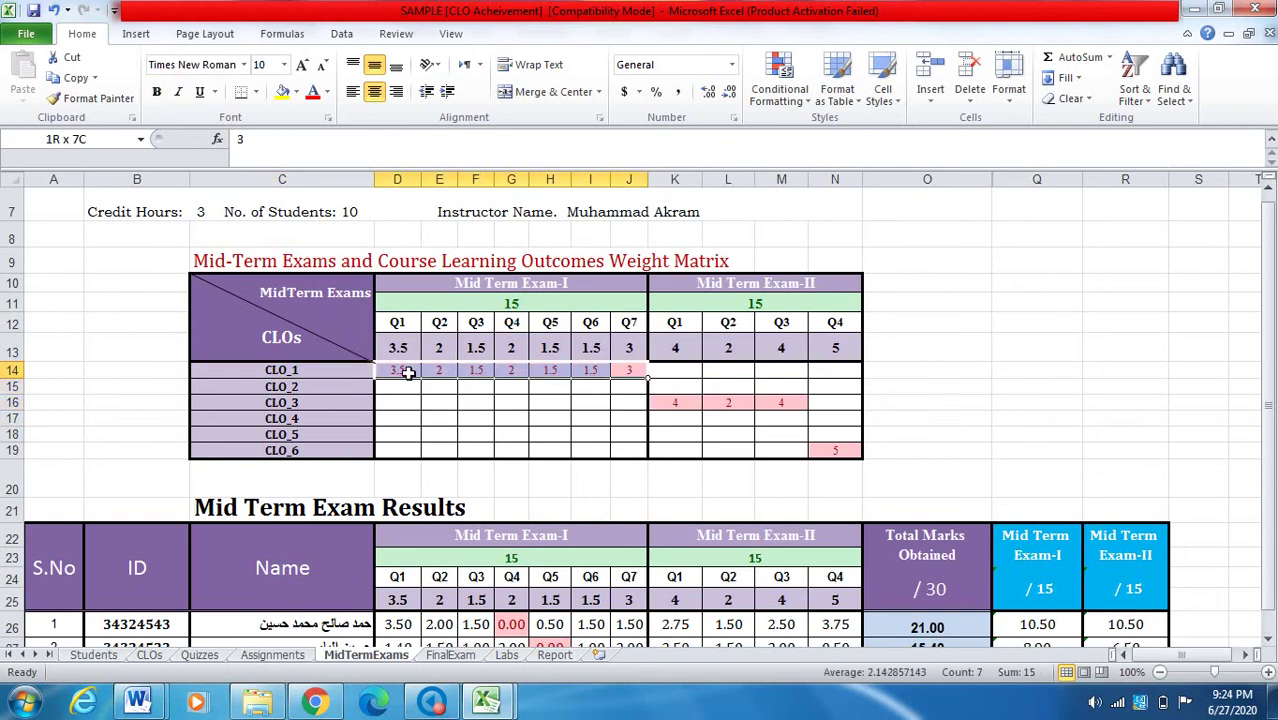
Move the 1.5 weight of Mid Term Exam-I Q3 from CLO_1 to CLO_3 in the sample's weight matrix
left_click(292, 372)
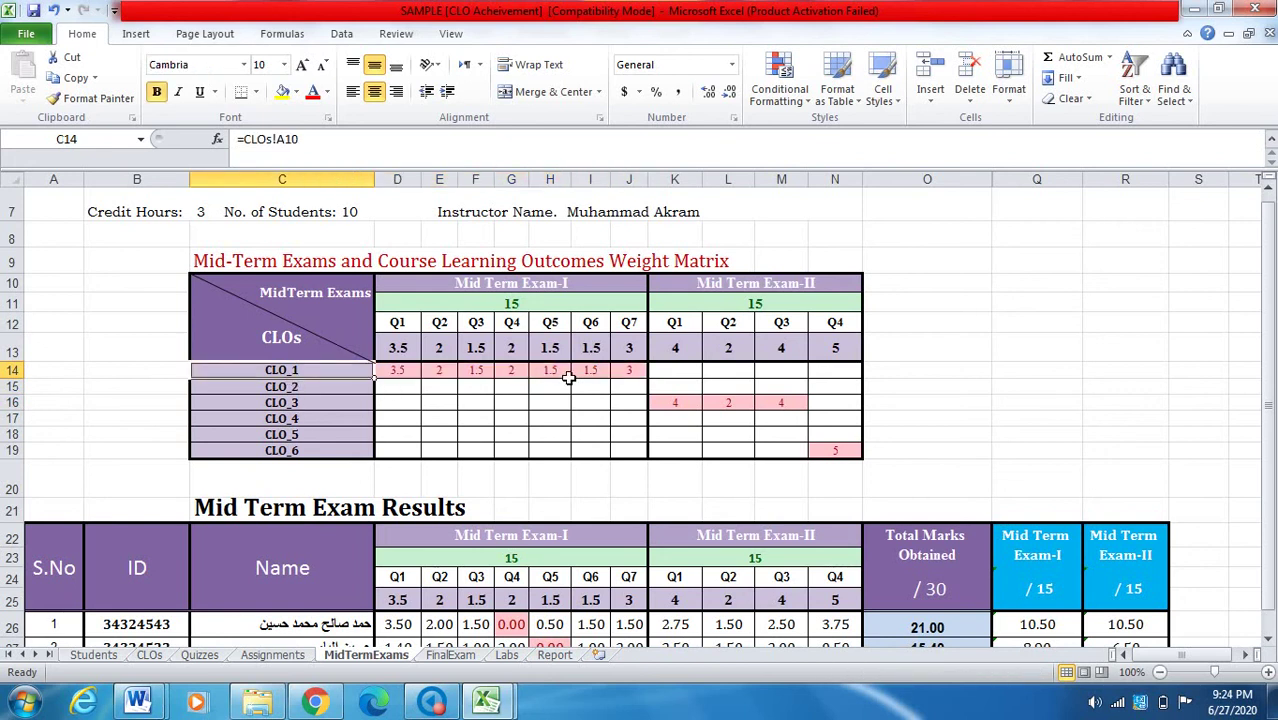
left_click(482, 375)
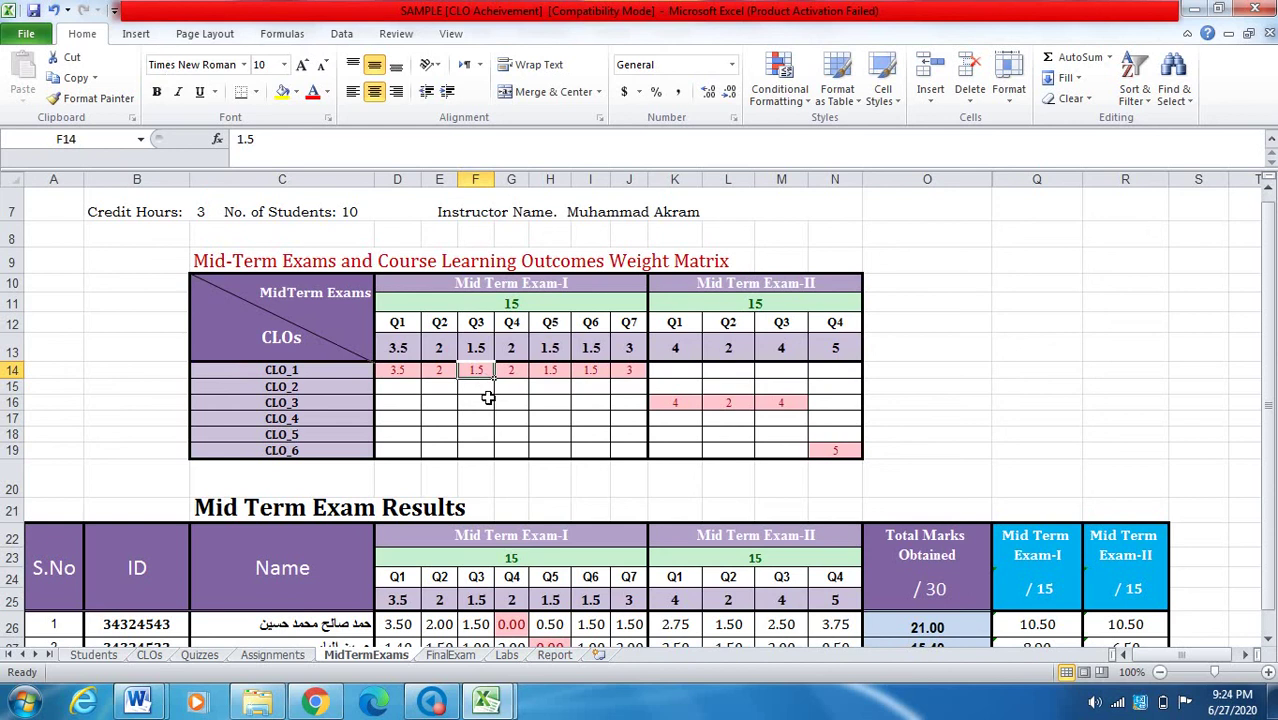
key("Delete")
left_click(480, 413)
left_click(481, 403)
type("1.")
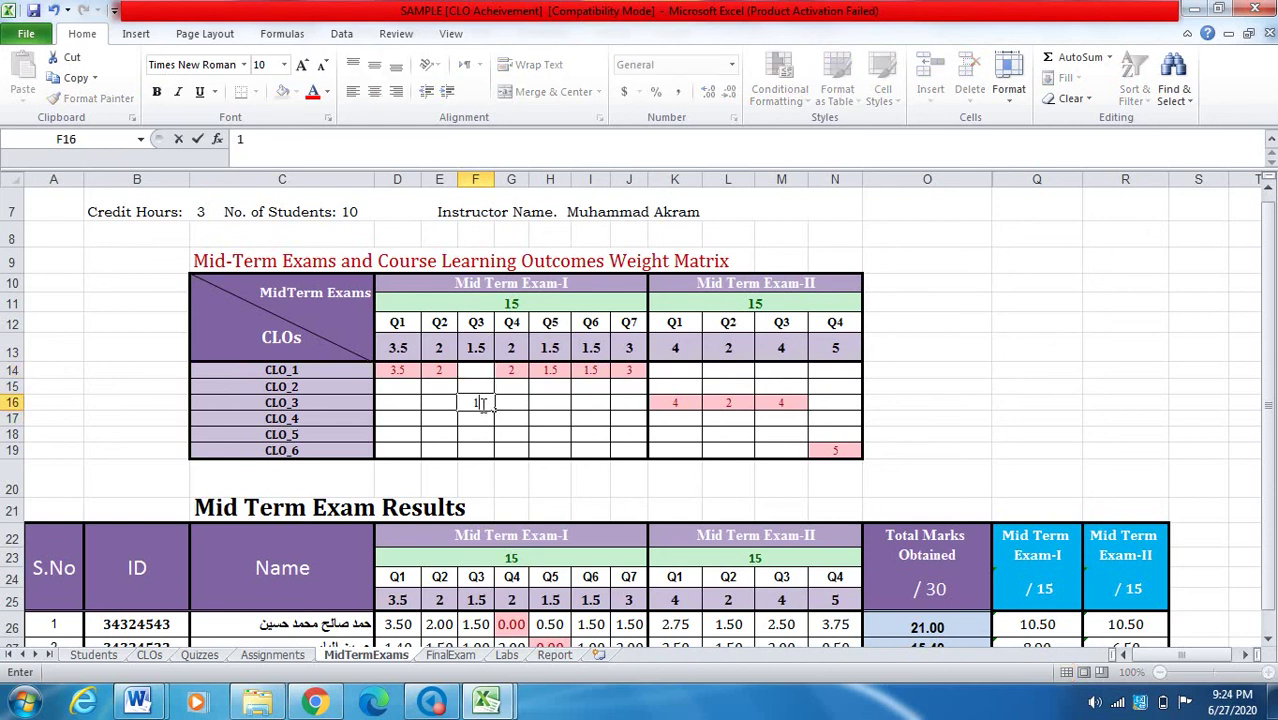
type("5")
key("Return")
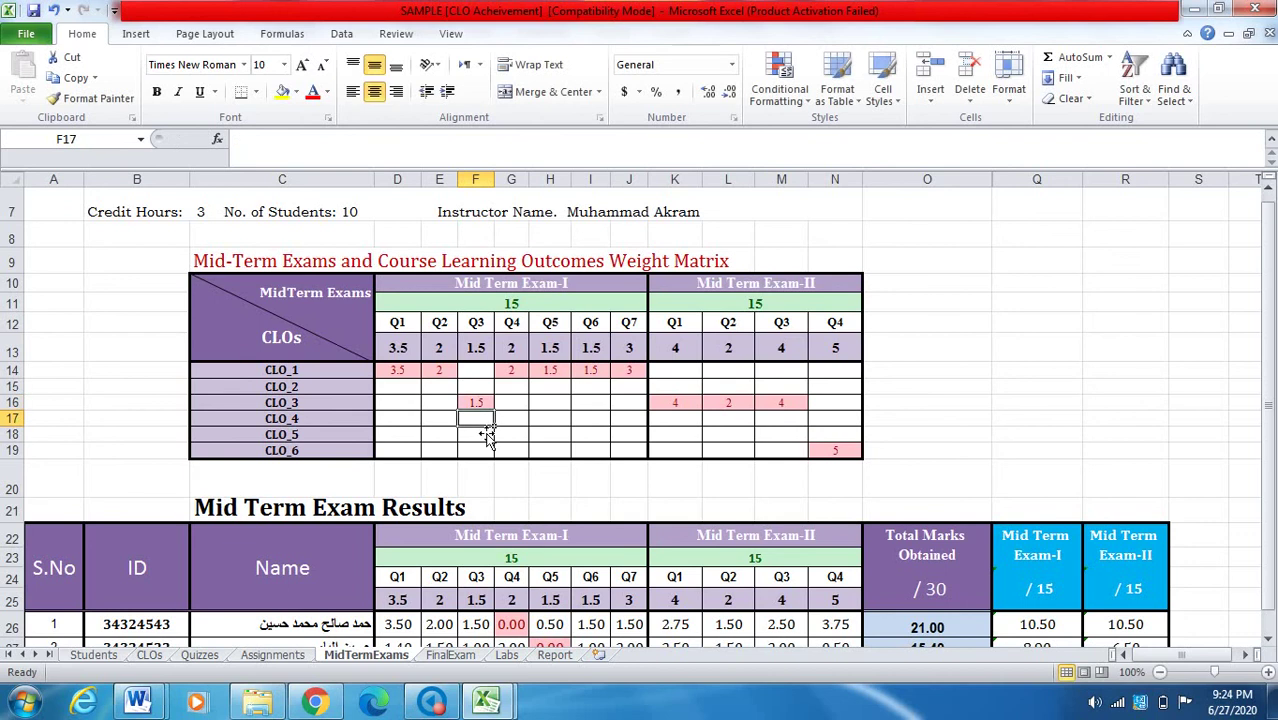
Clear the CLO_3 weight of Mid Term Exam-I Q3 and enter 1.5 for it under CLO_1 again
left_click(484, 404)
key("Delete")
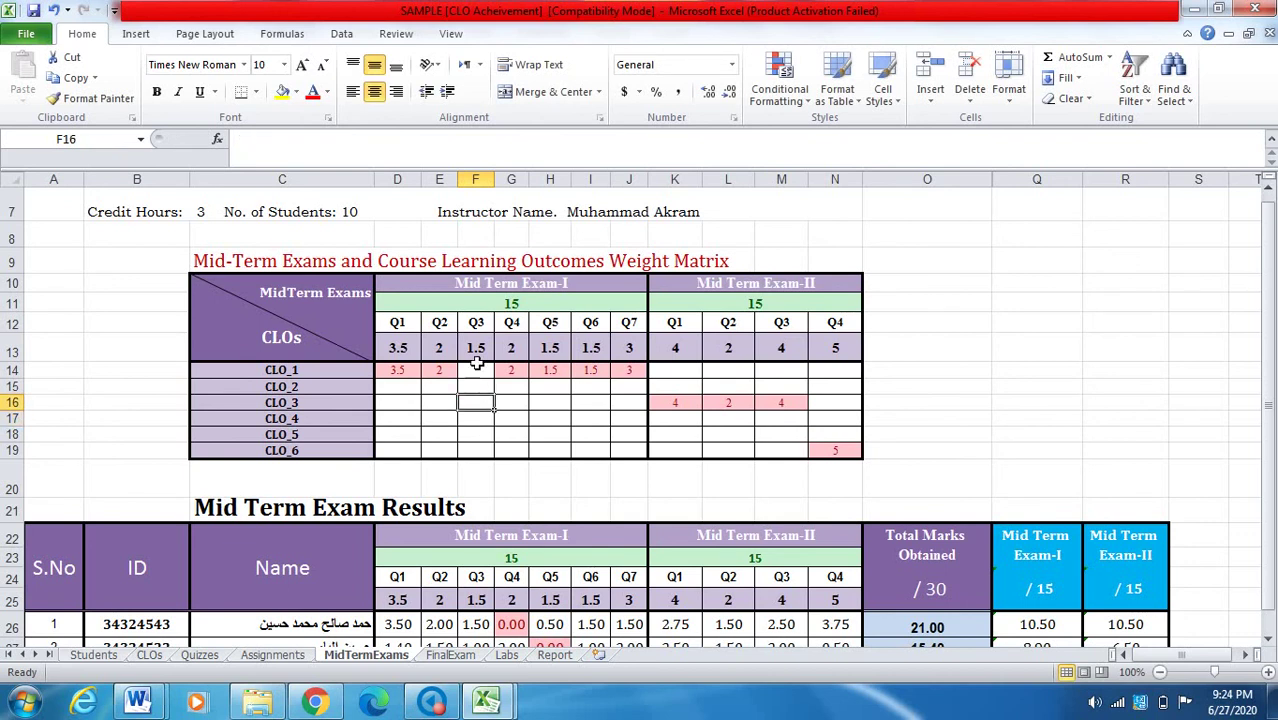
left_click(479, 372)
type("1.5")
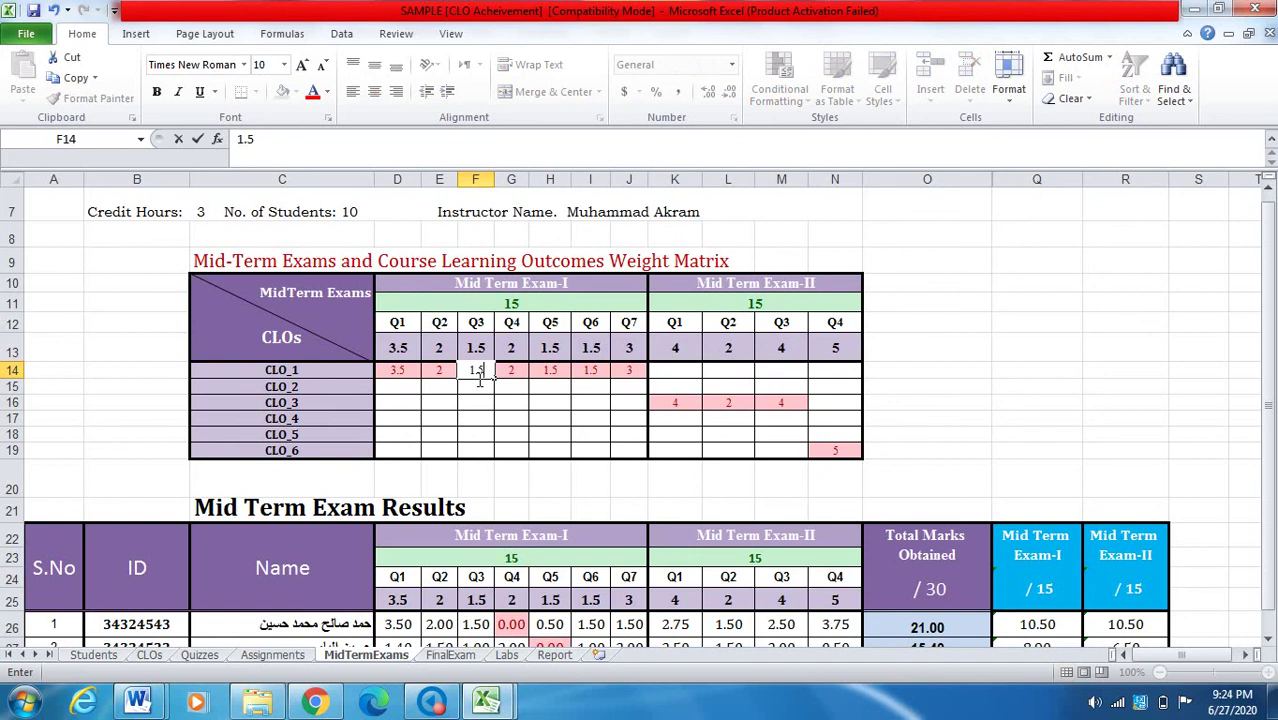
left_click(493, 404)
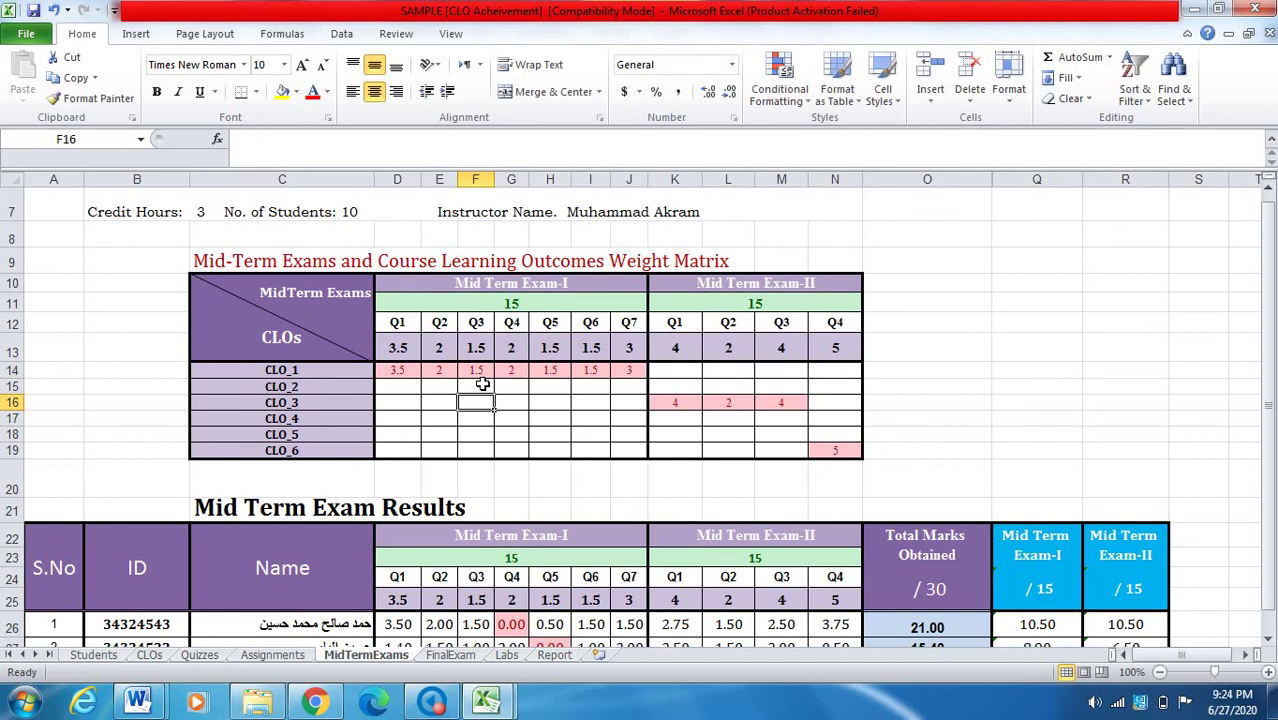
Examine the sample's marks per question for Mid Term Exam-II and how they are assigned to CLO_3 and CLO_6
scroll(505, 400, "down", 4)
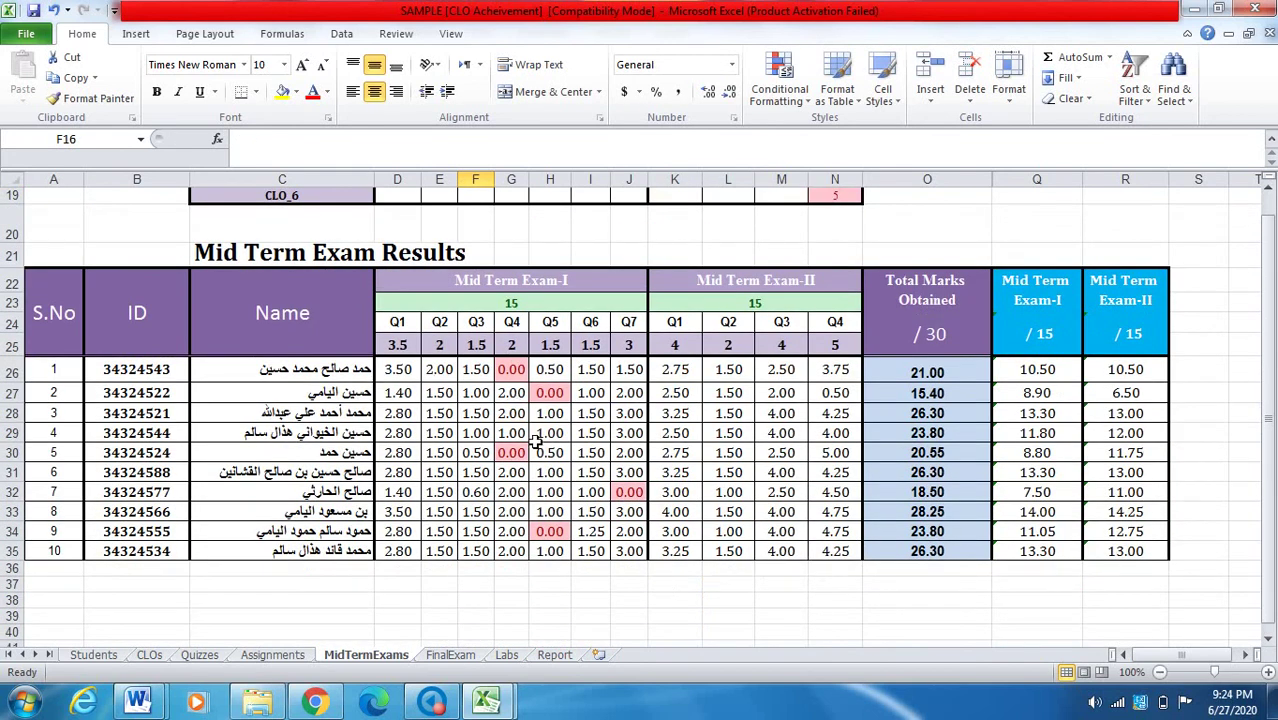
scroll(466, 424, "up", 4)
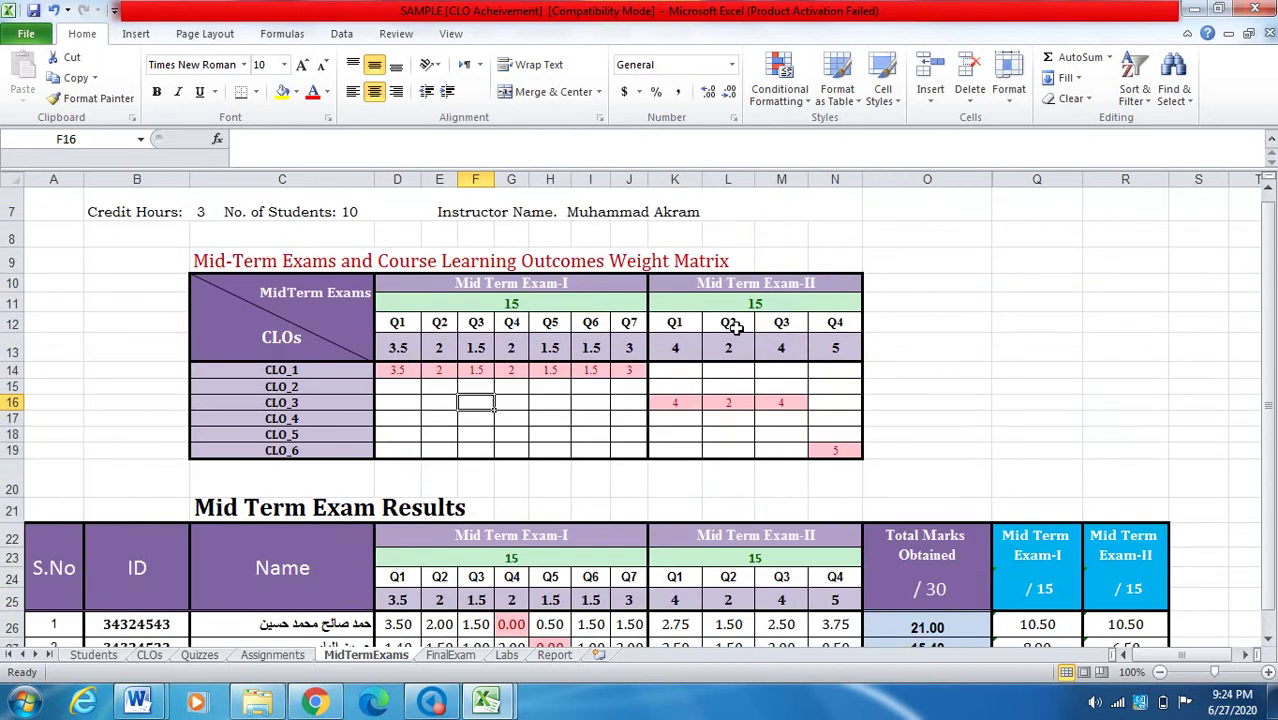
scroll(735, 328, "down", 1)
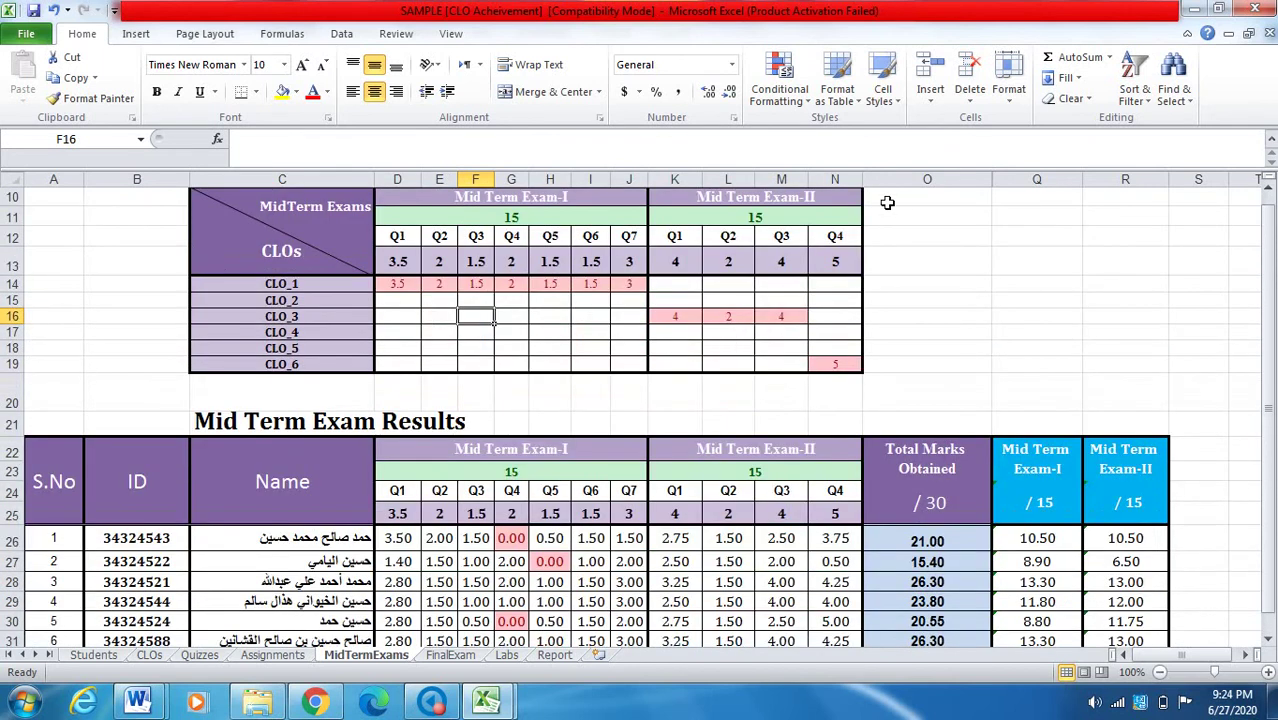
left_click(690, 264)
left_click(733, 263)
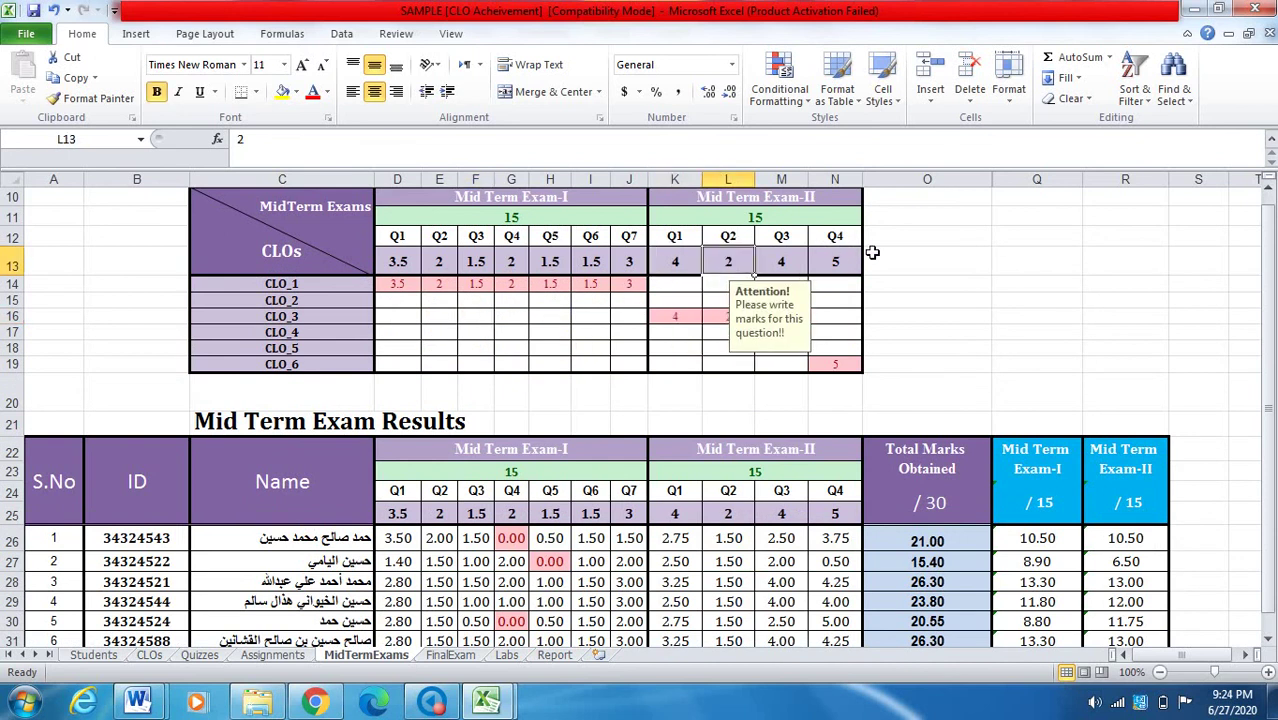
left_click(783, 244)
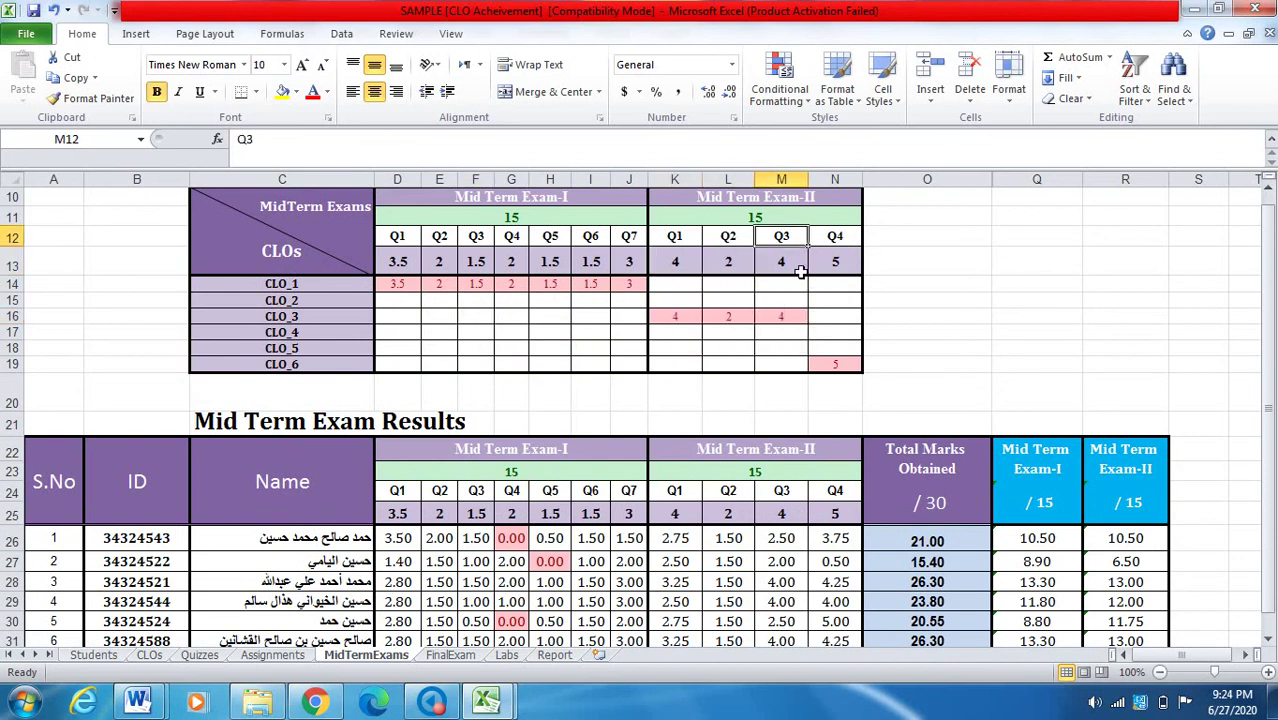
left_click(847, 243)
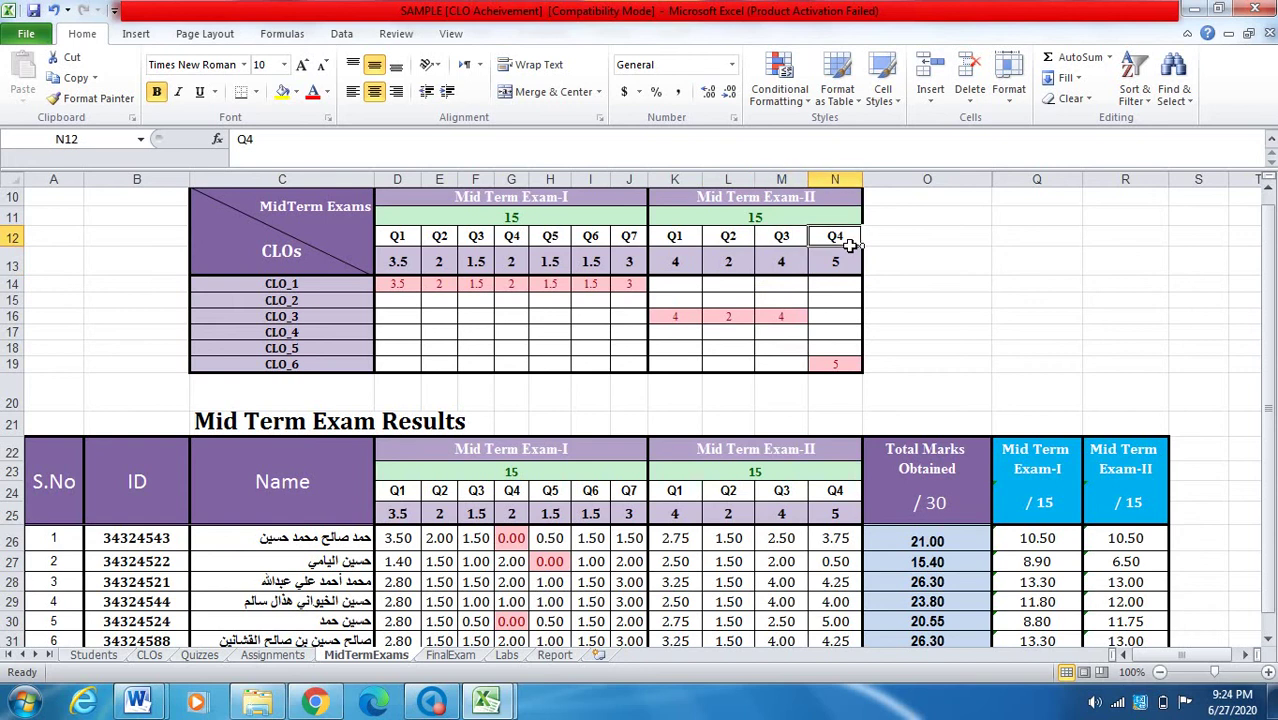
left_click(849, 268)
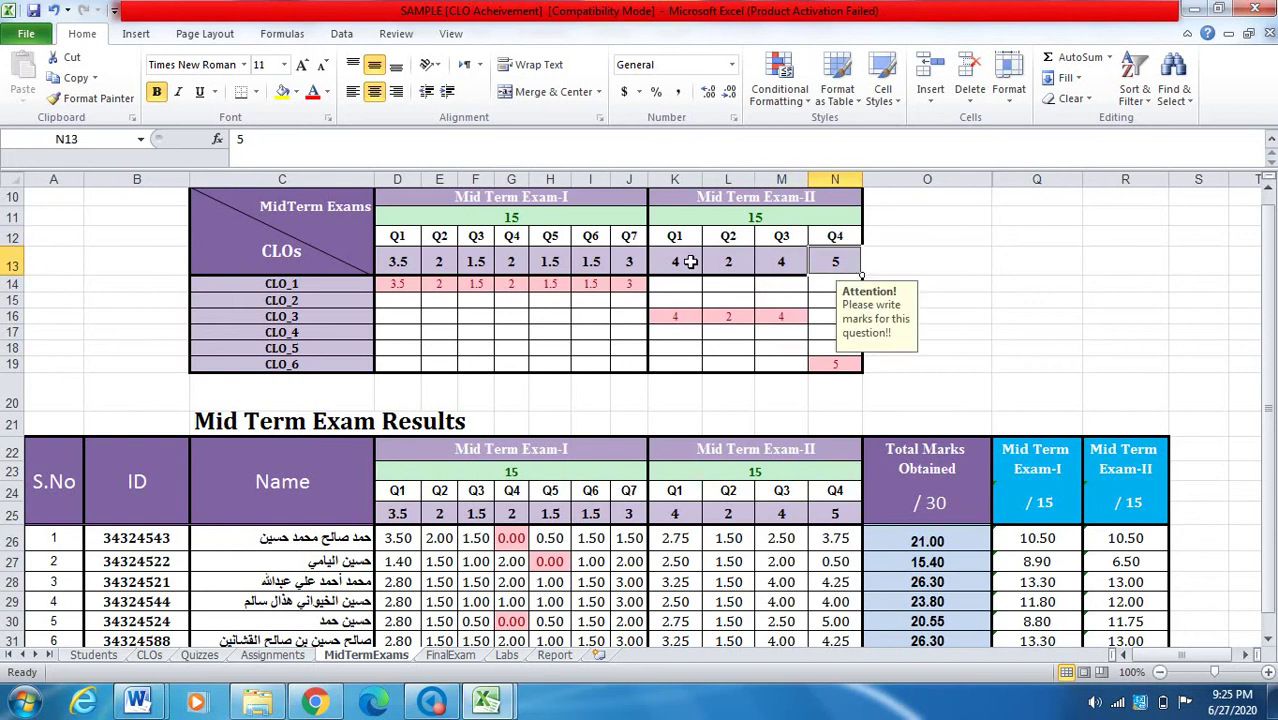
left_click(688, 325)
left_click_drag(687, 325, 344, 316)
left_click_drag(323, 325, 323, 325)
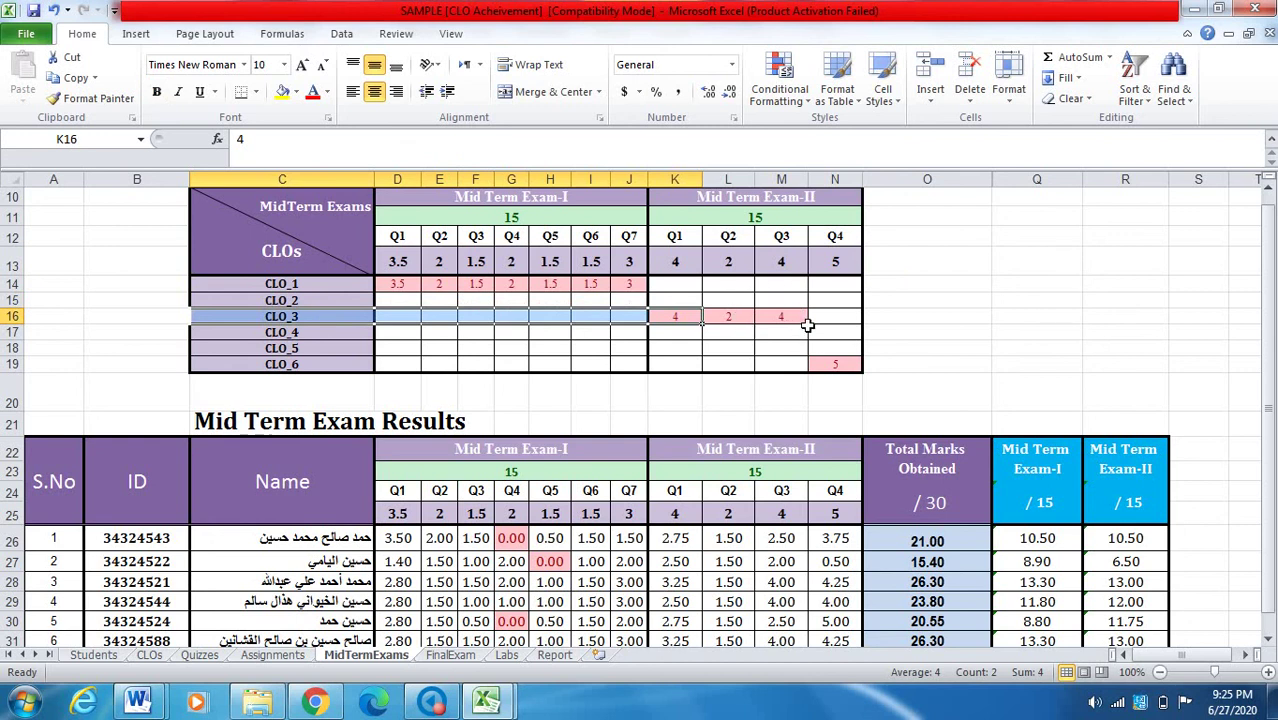
left_click_drag(840, 367, 313, 369)
left_click(307, 369)
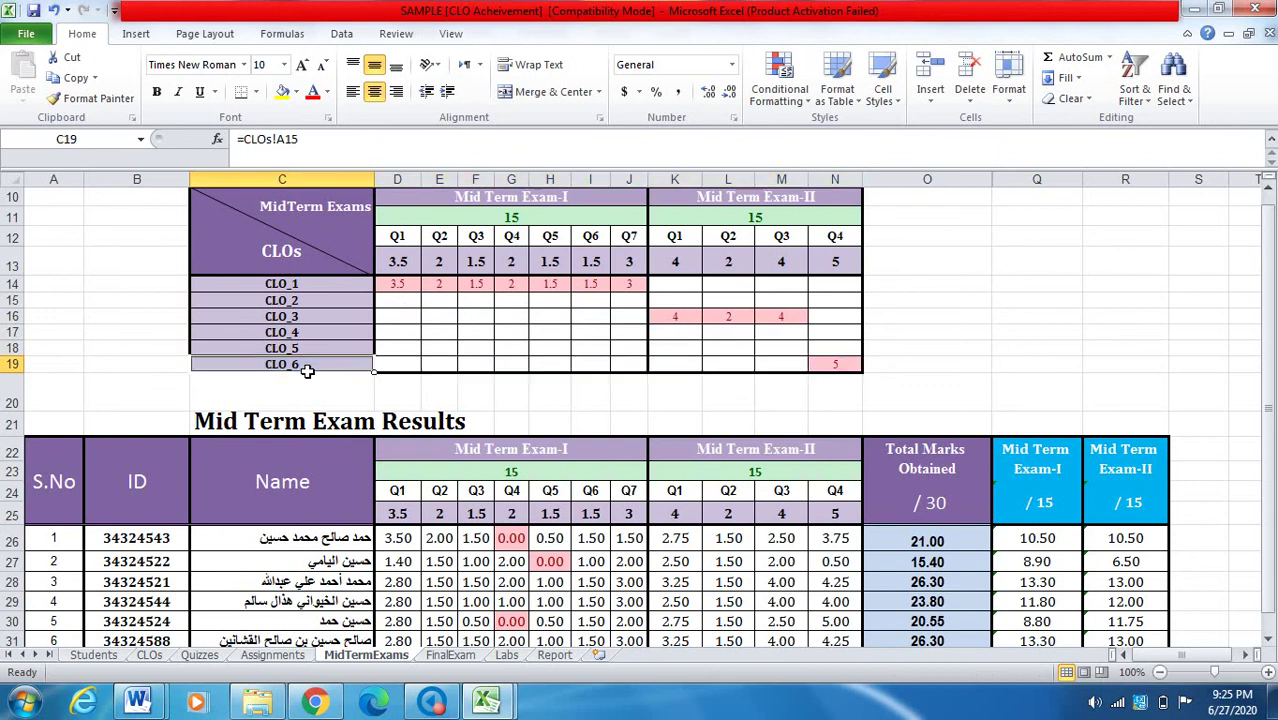
Examine the sample's Mid Term Exam Results table, including the total marks formula and the first student's row
scroll(1068, 356, "down", 3)
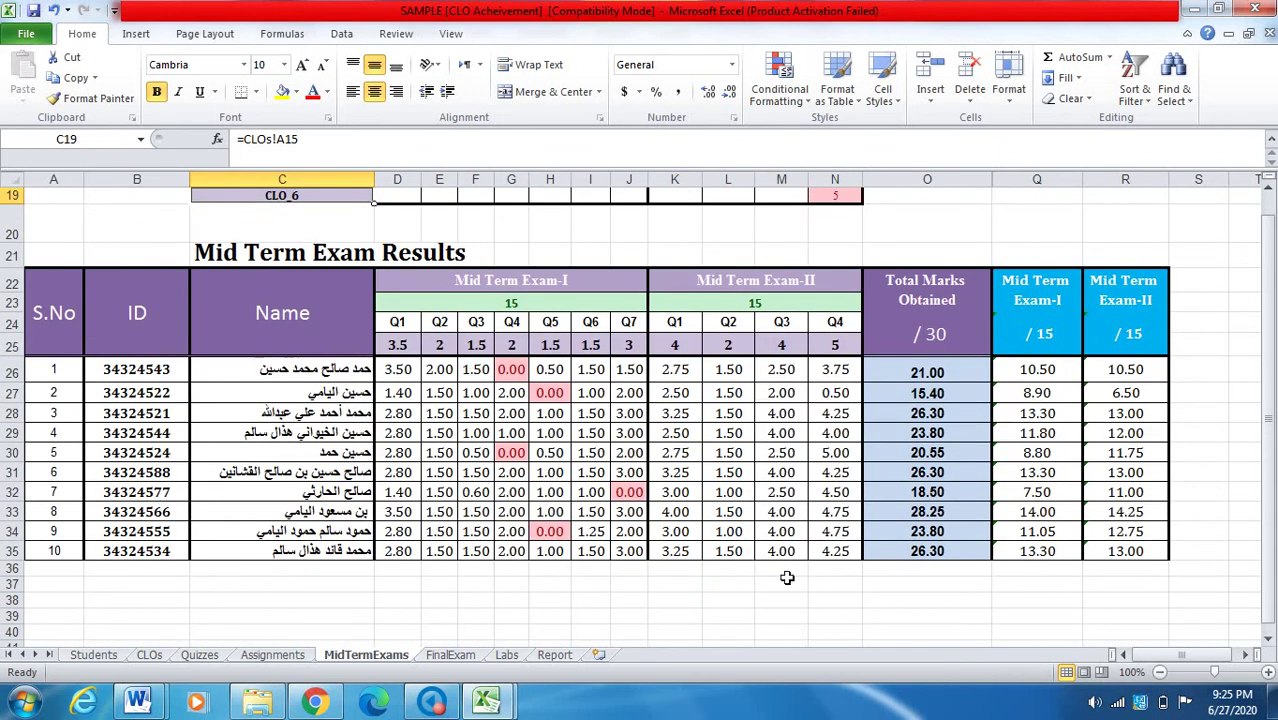
scroll(950, 350, "up", 2)
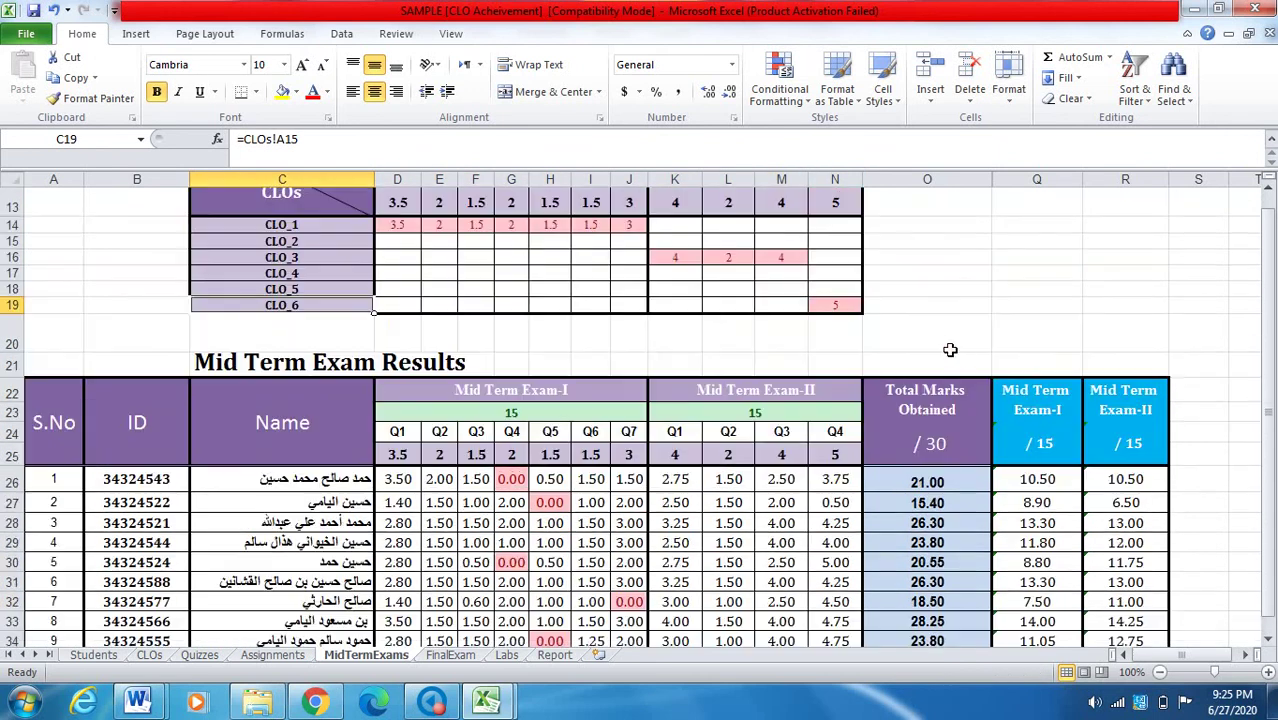
scroll(955, 365, "up", 2)
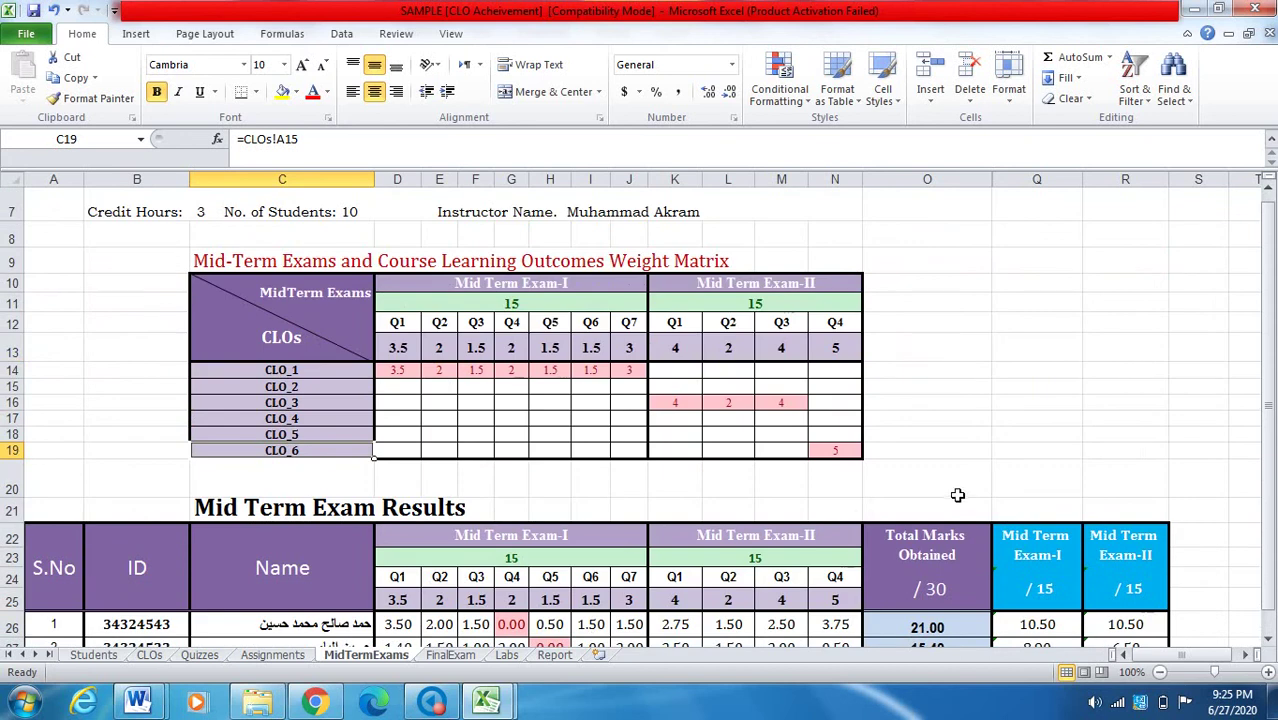
left_click(964, 587)
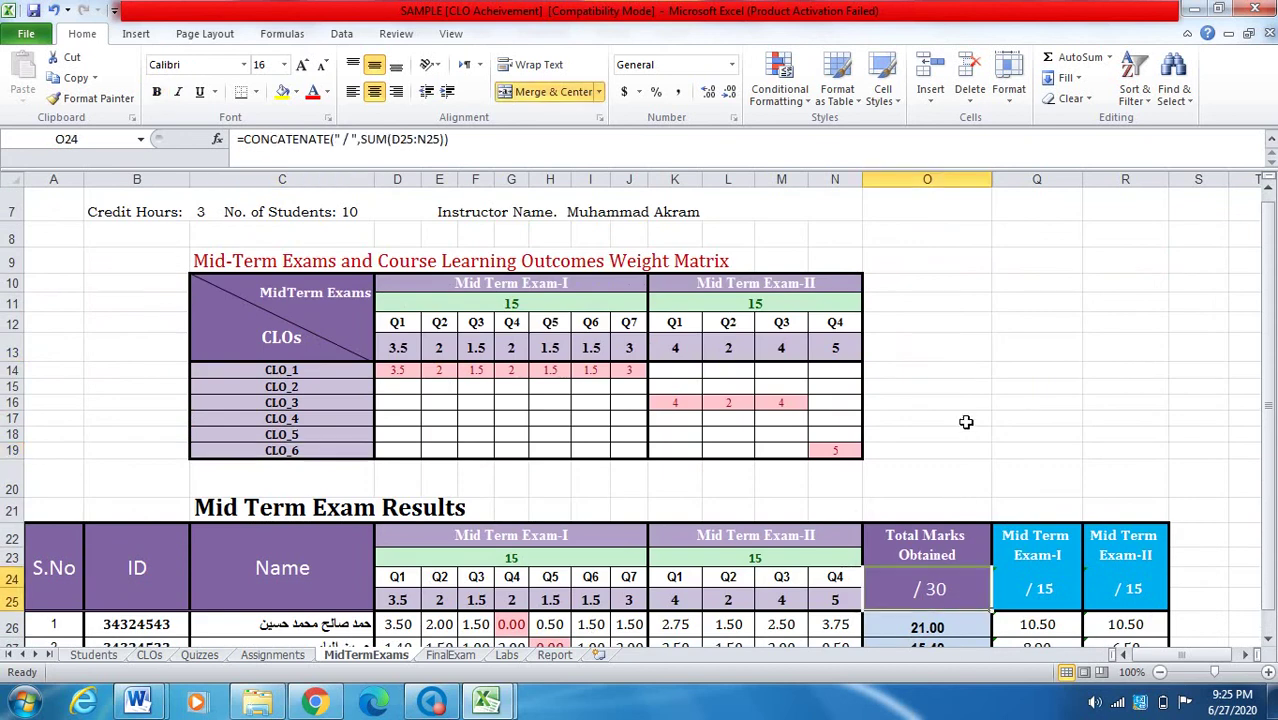
scroll(964, 428, "down", 2)
scroll(965, 422, "down", 1)
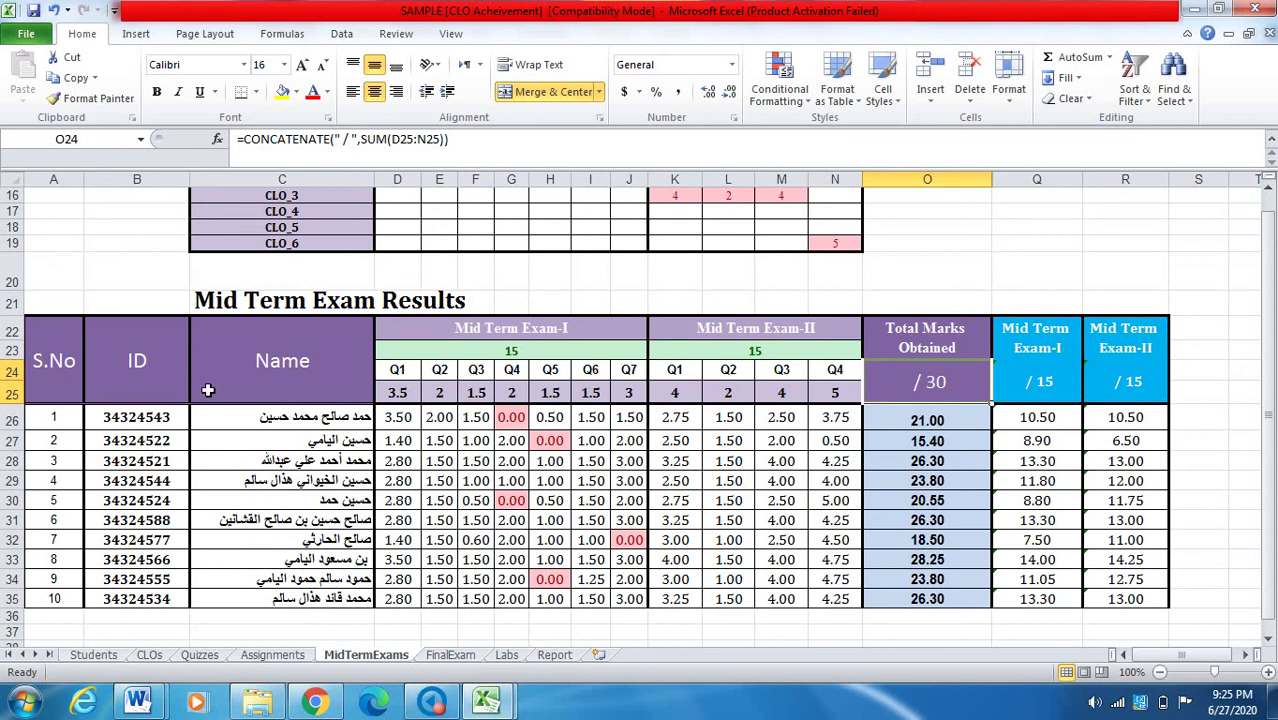
left_click(32, 428)
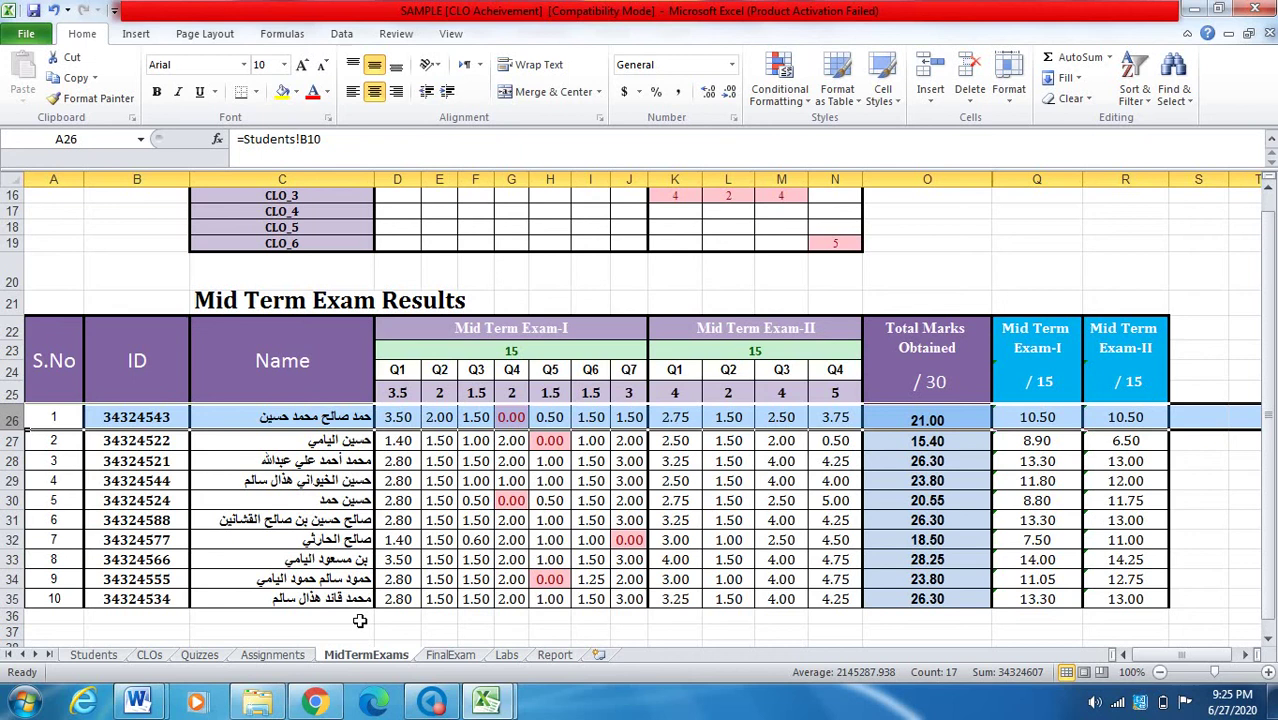
Open the sample's FinalExam sheet and examine the total marks, questions and CLO assignments in its weight matrix
left_click(450, 656)
left_click(1011, 354)
scroll(1036, 351, "up", 2)
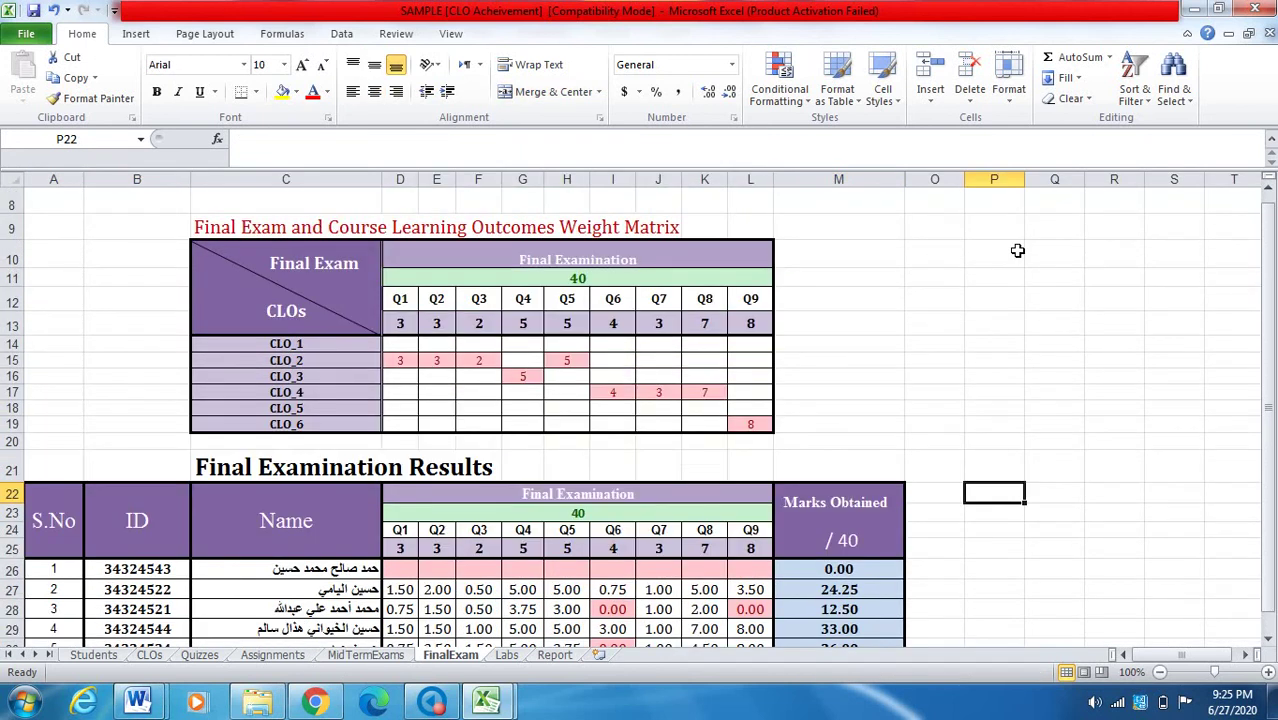
scroll(1017, 251, "up", 2)
scroll(1016, 251, "down", 1)
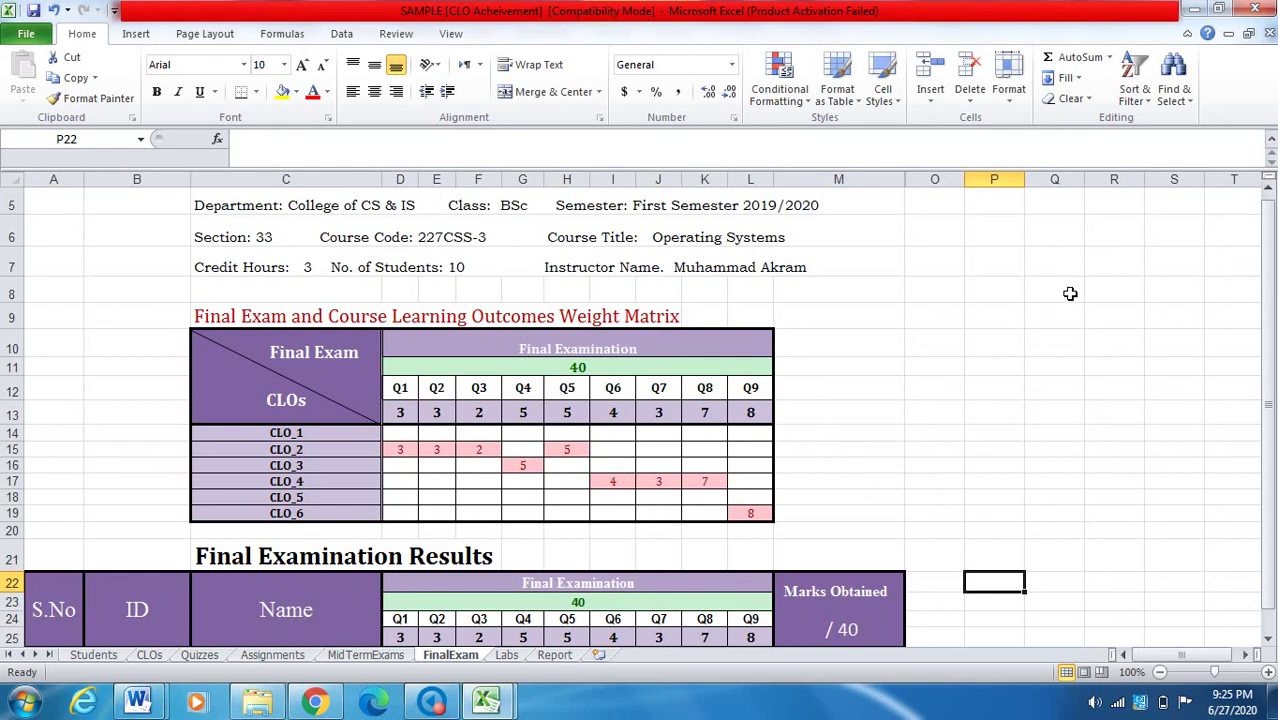
left_click(584, 371)
scroll(884, 355, "down", 1)
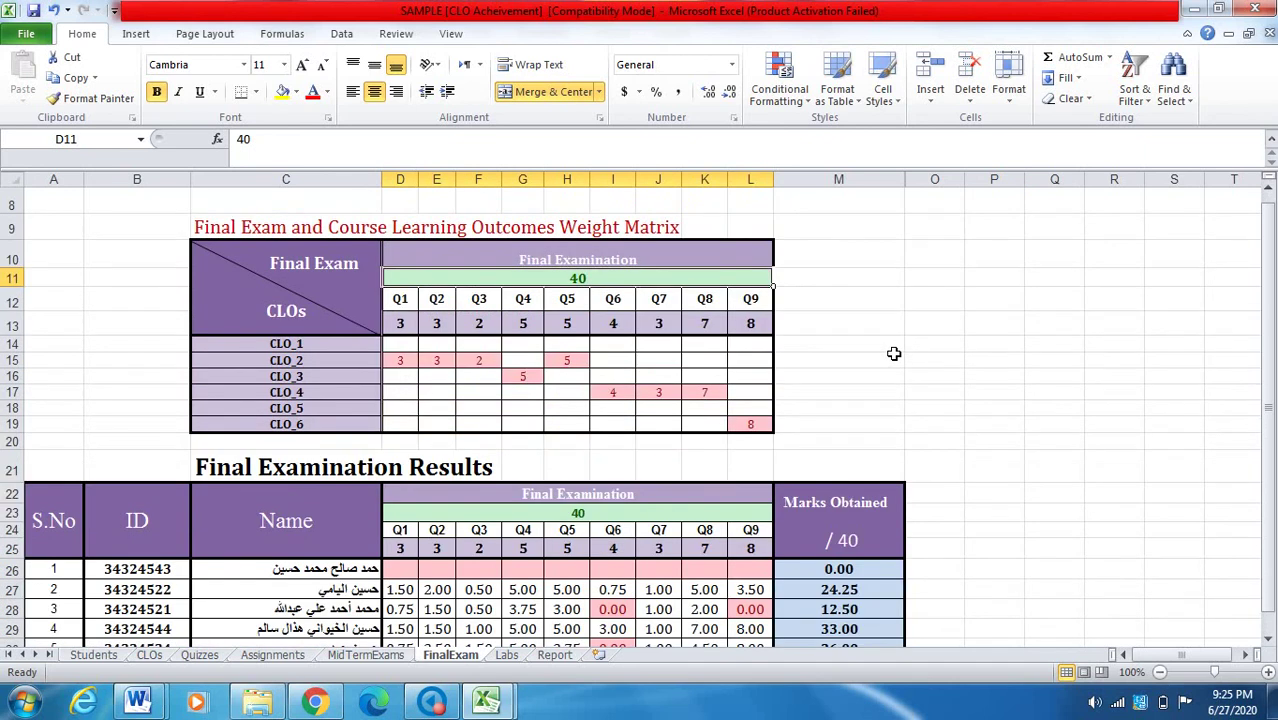
Switch to the Excel_file_to_Evaluate_the_CLOs workbook's FinalExam sheet and check the question columns and total marks in its weight matrix
mouse_move(487, 700)
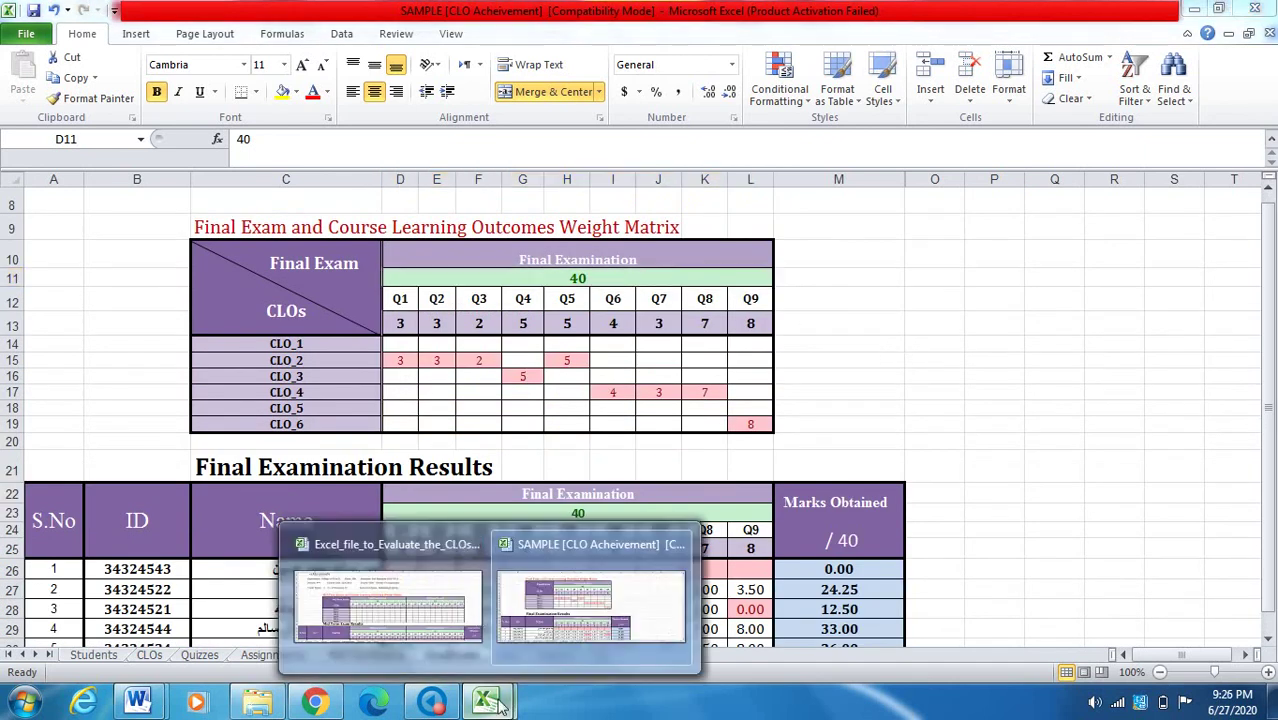
left_click(432, 556)
left_click(449, 655)
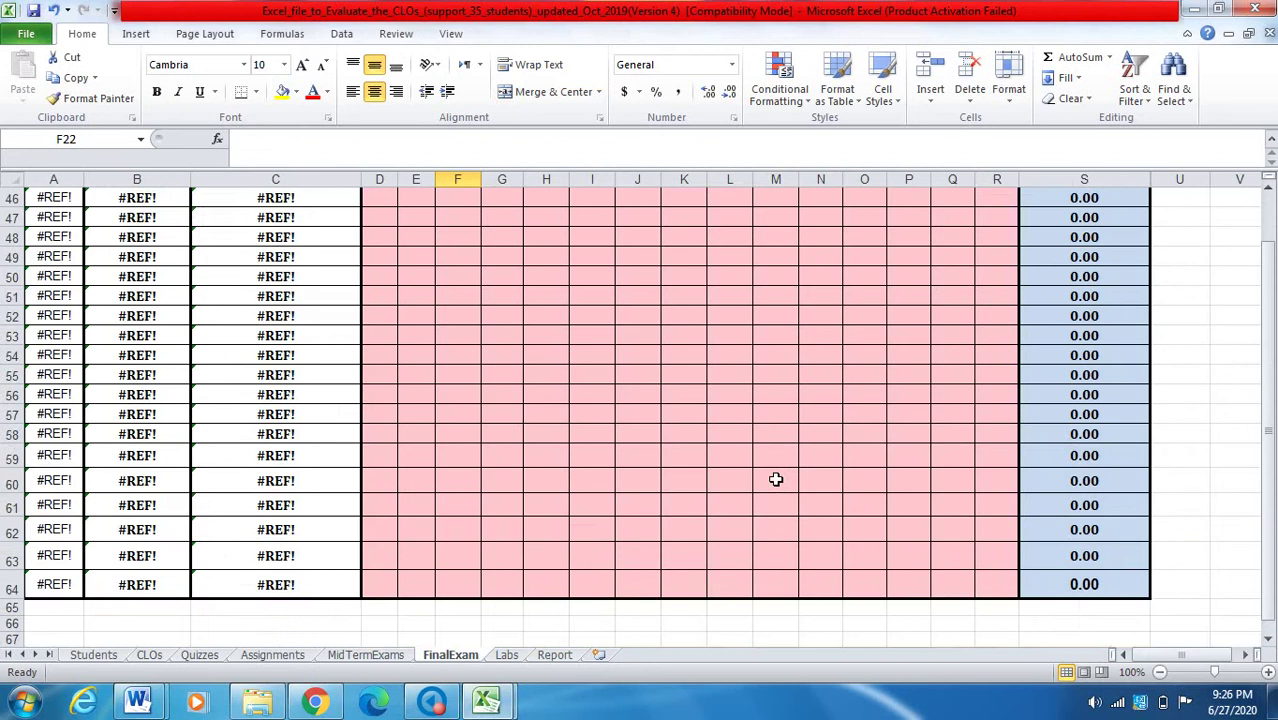
scroll(795, 476, "up", 4)
scroll(795, 476, "up", 8)
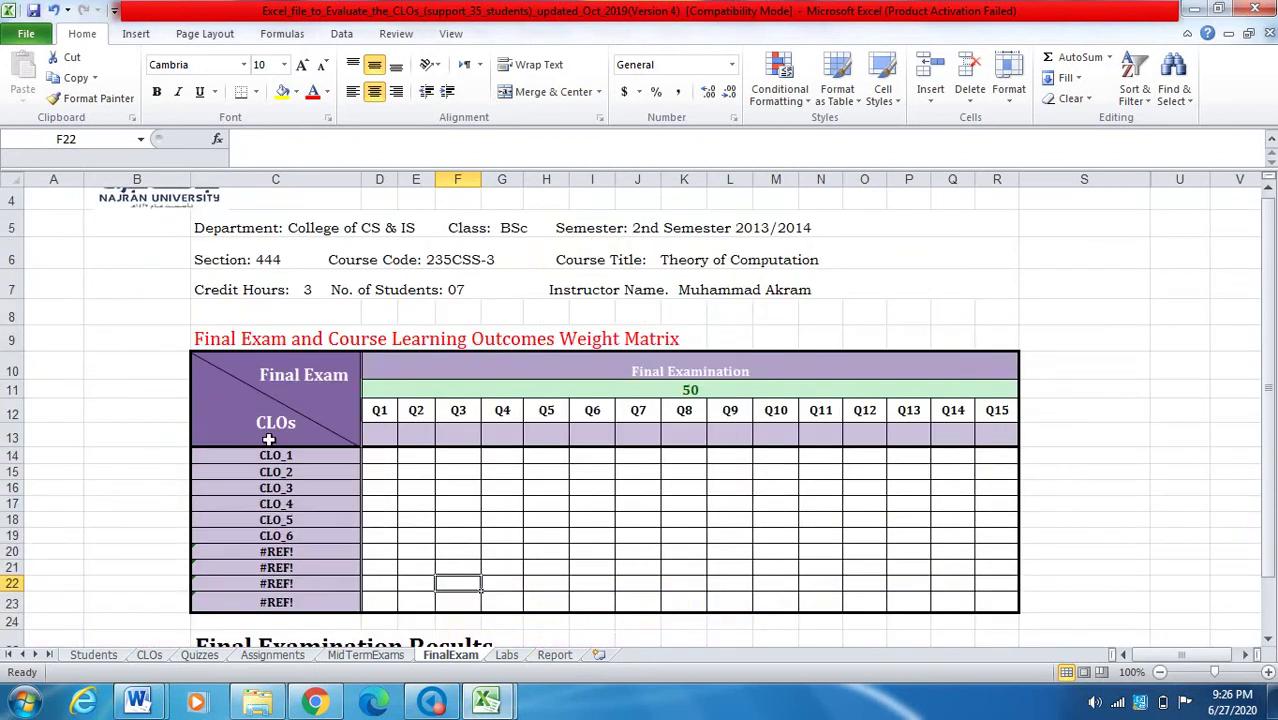
left_click_drag(413, 414, 997, 412)
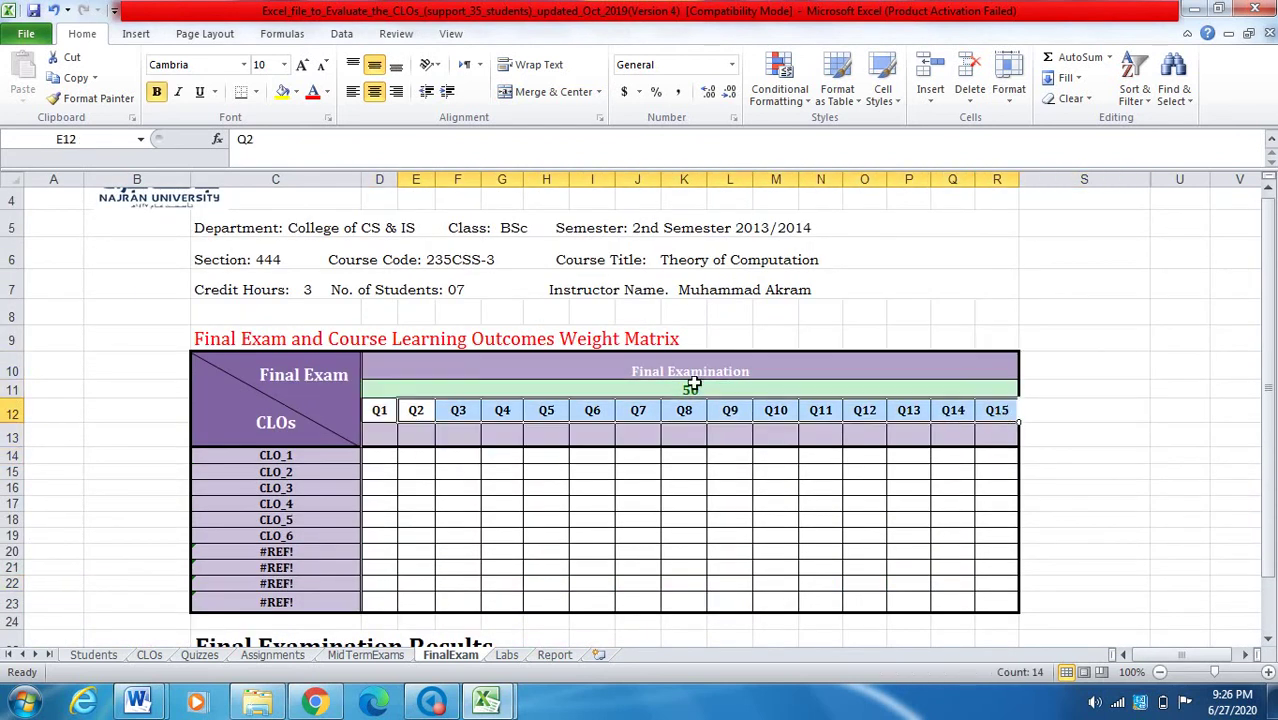
left_click(697, 396)
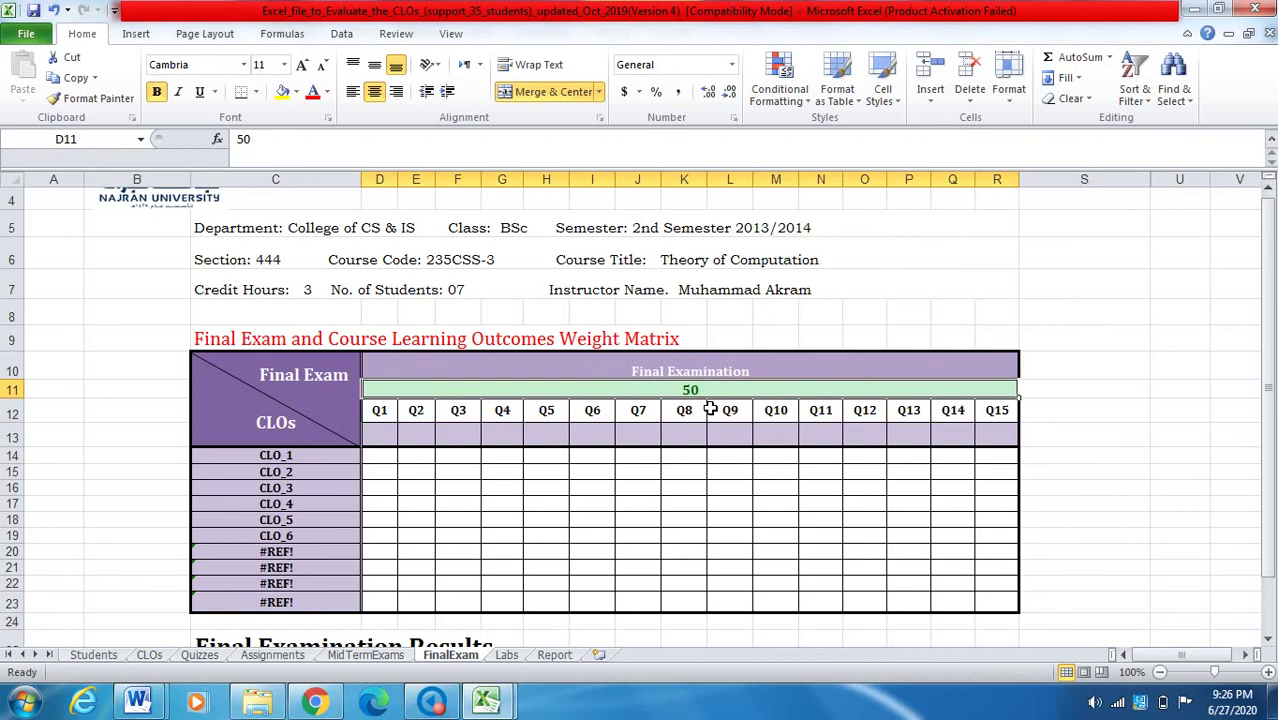
Delete the surplus question columns Q11 to Q15 from the Final Examination tables
scroll(672, 397, "down", 2)
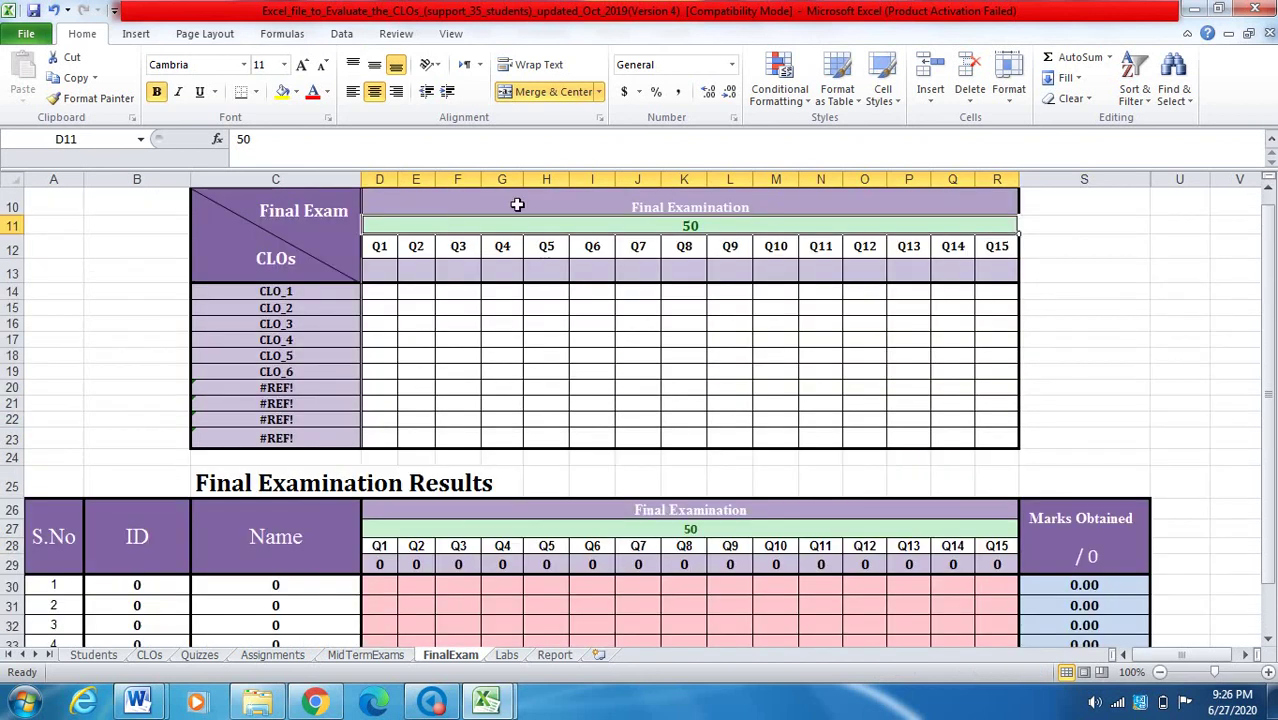
left_click_drag(833, 193, 995, 206)
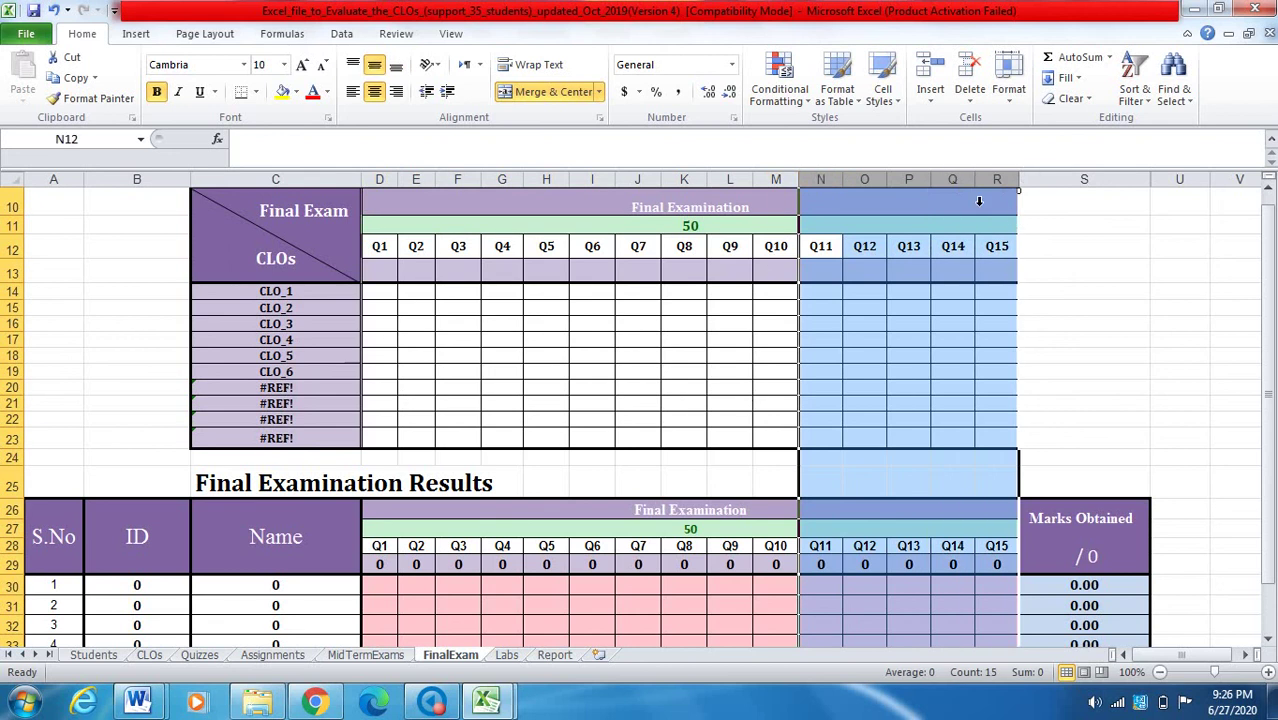
right_click(957, 183)
left_click(998, 326)
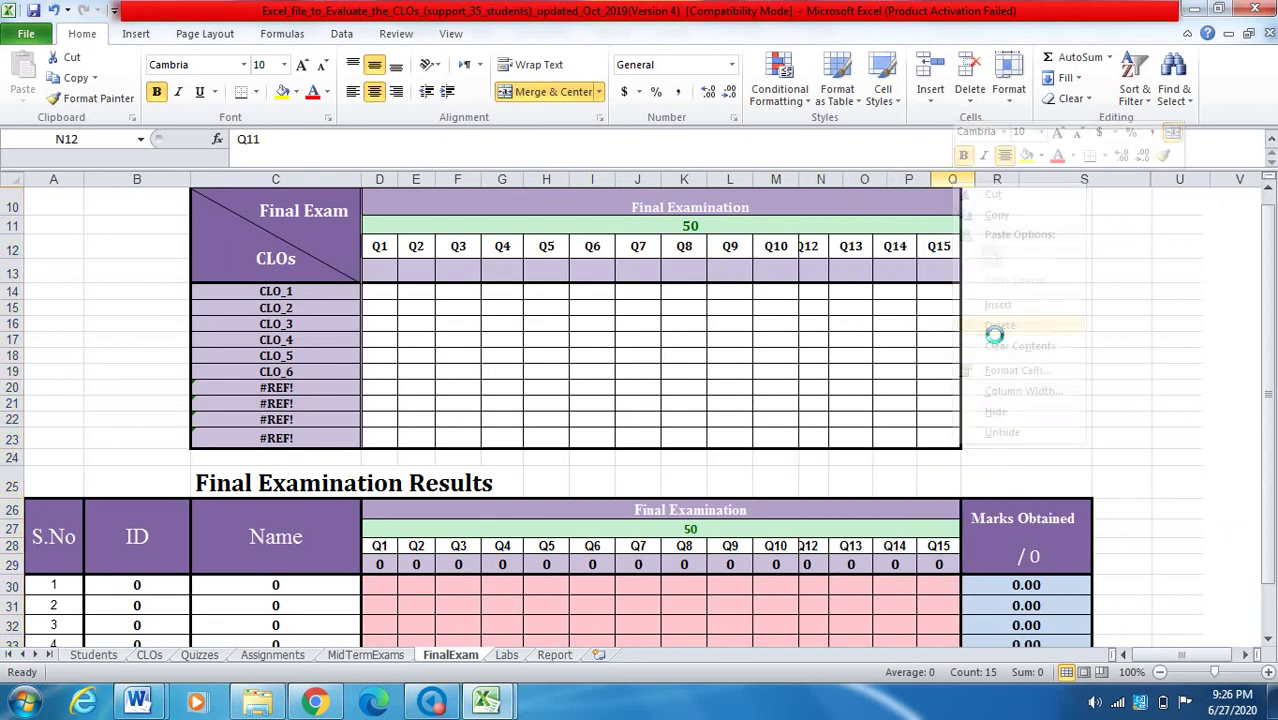
left_click(985, 310)
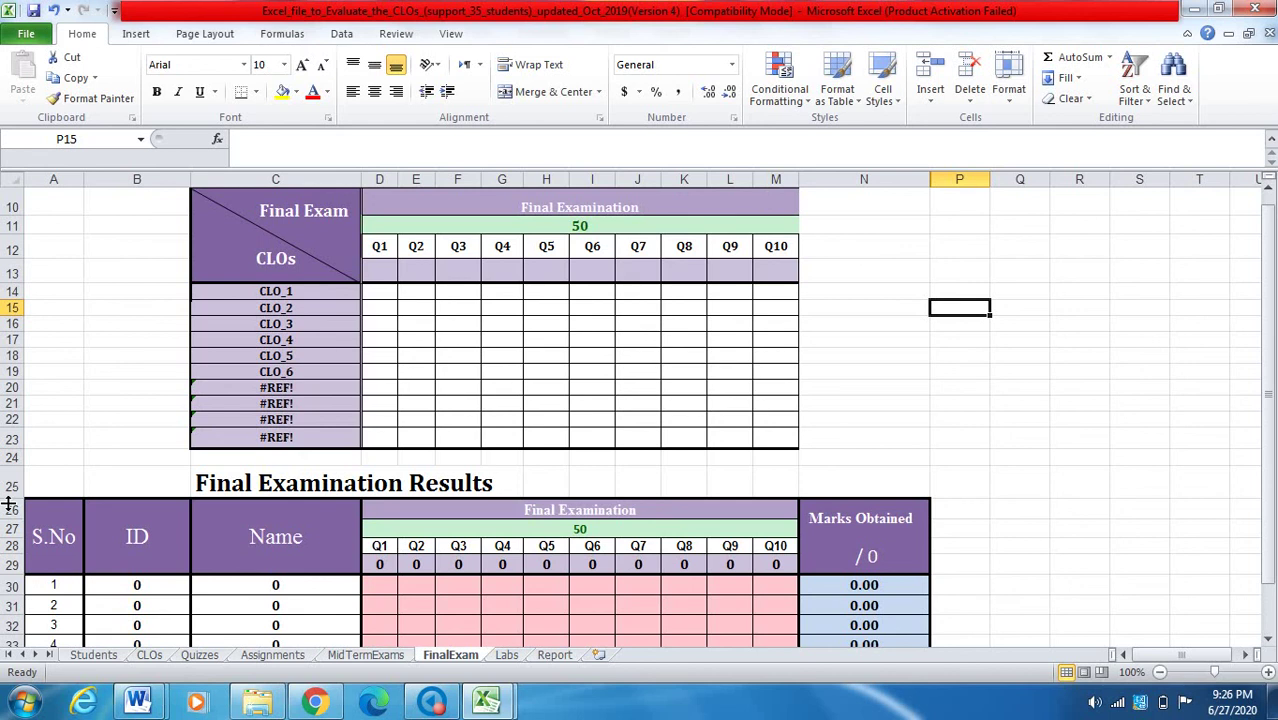
Delete the surplus #REF! rows below CLO_6 from the FinalExam weight matrix
scroll(156, 345, "down", 4)
scroll(140, 345, "up", 3)
left_click_drag(22, 317, 20, 380)
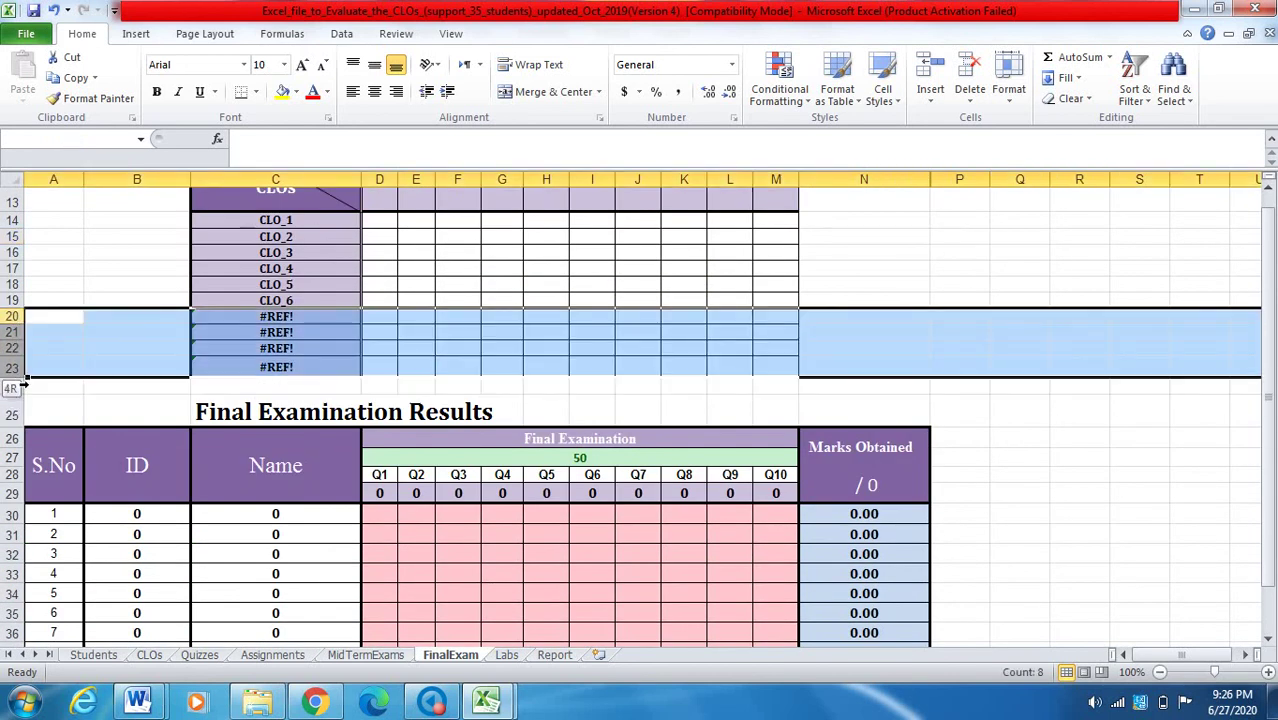
right_click(16, 369)
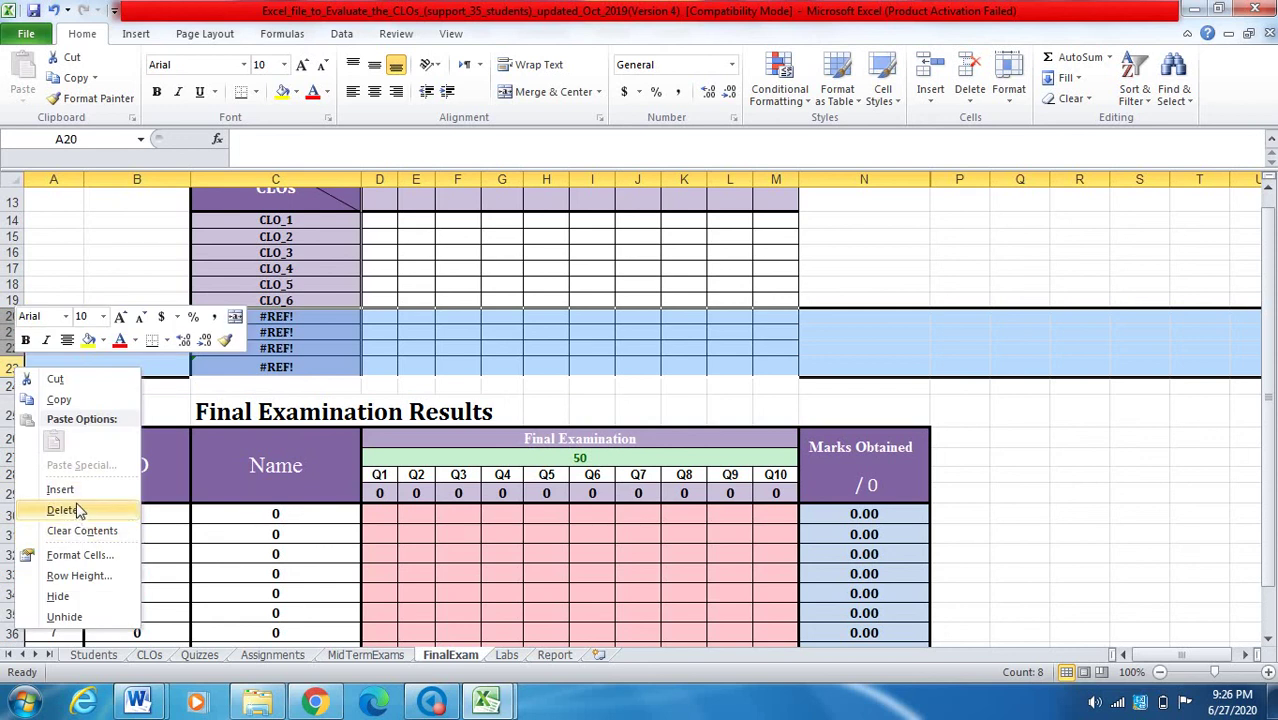
left_click(80, 512)
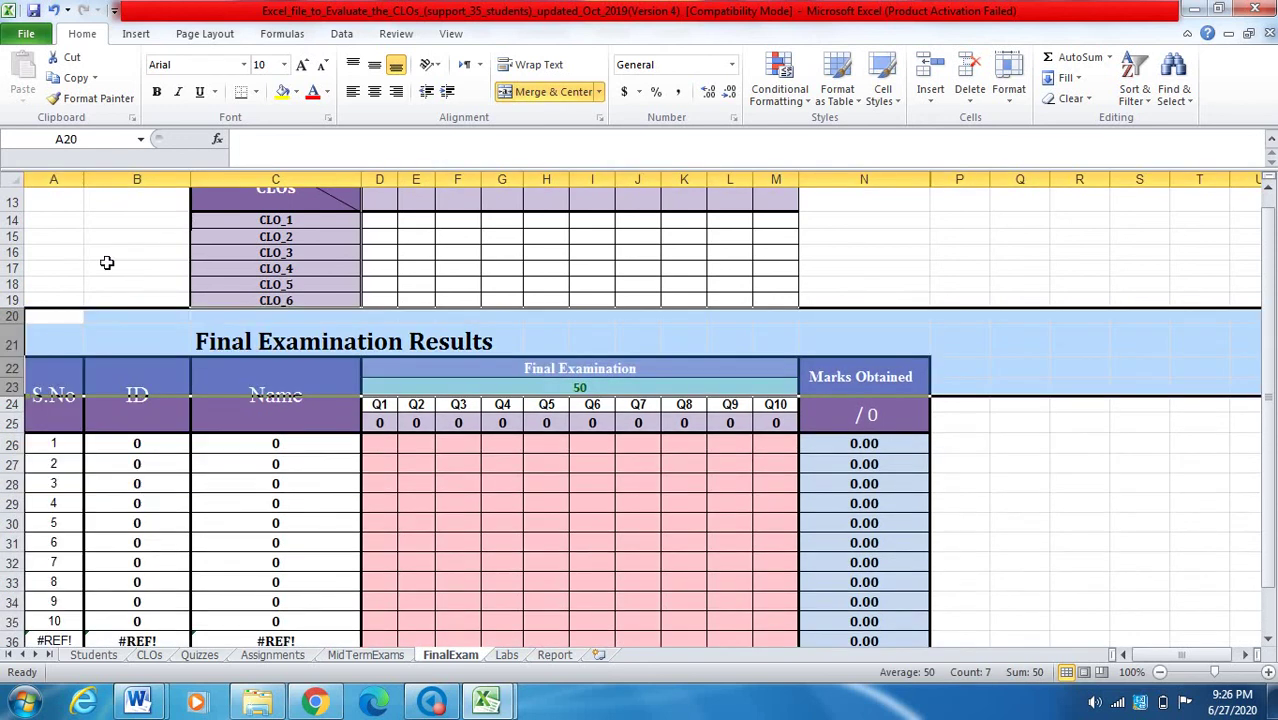
left_click(99, 258)
Delete the surplus #REF! student rows 36 to 60, after student 10, from the Final Examination Results table
scroll(295, 364, "down", 5)
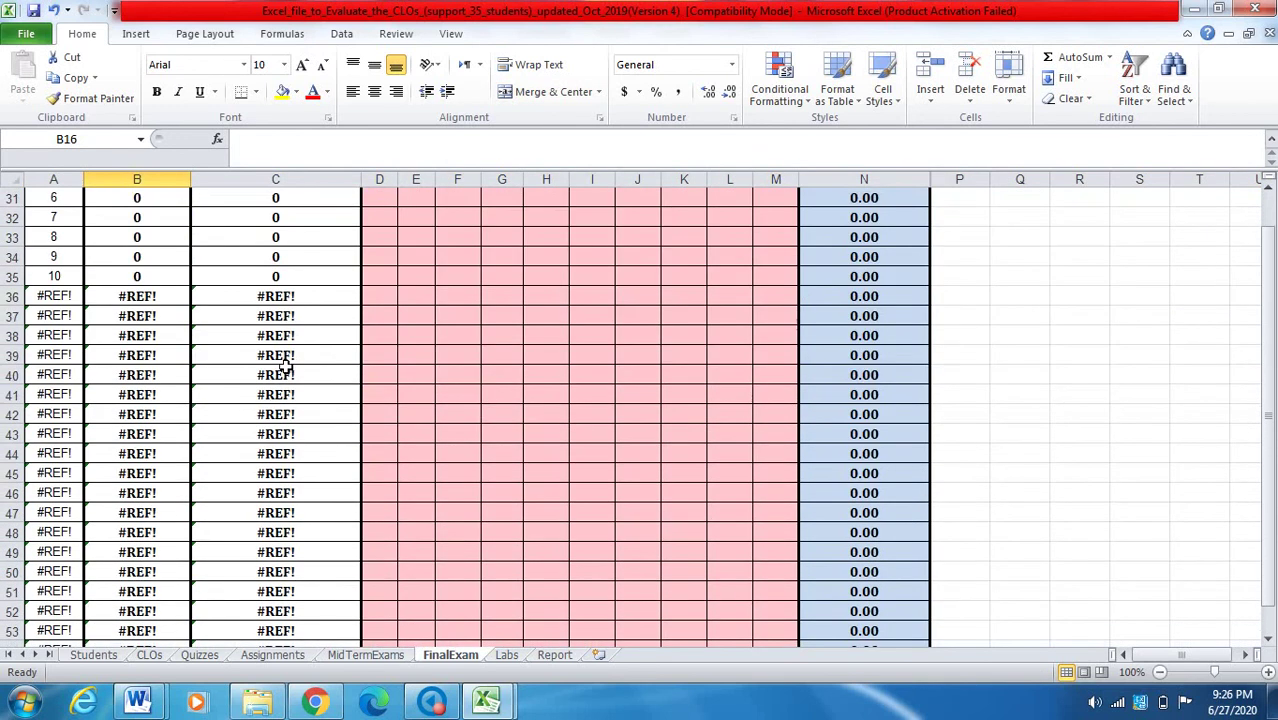
left_click_drag(27, 366, 14, 392)
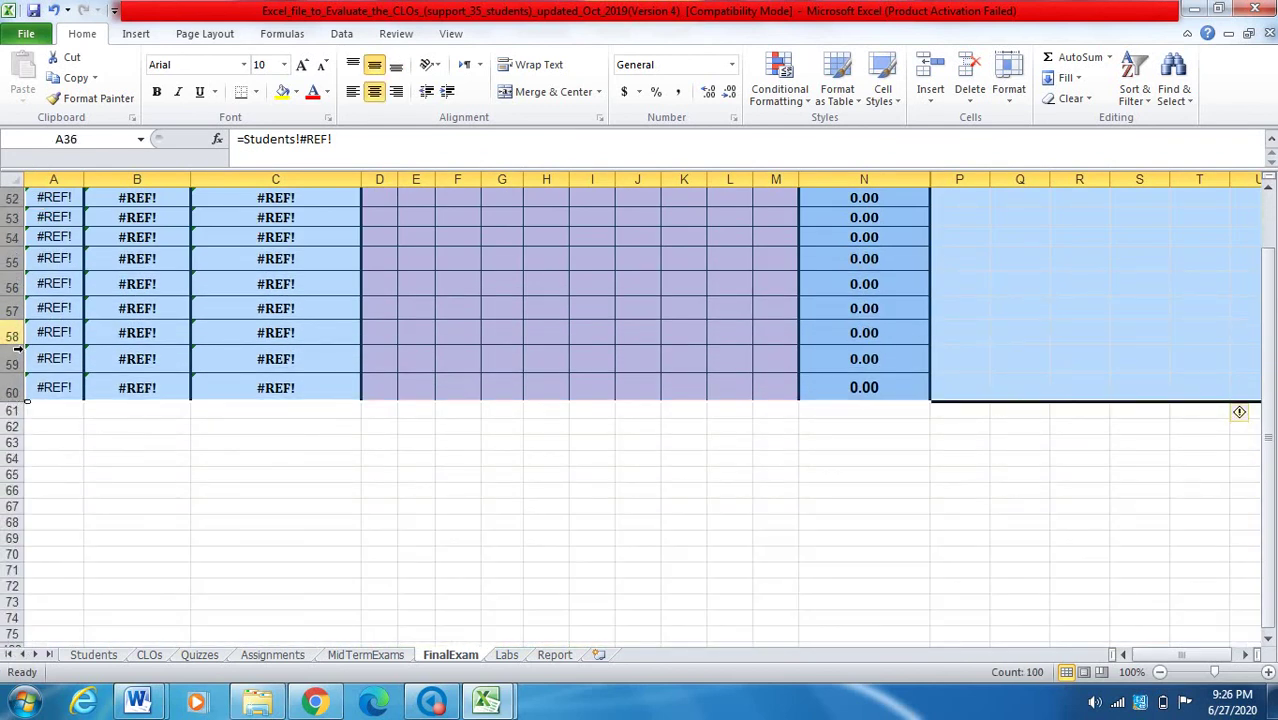
right_click(16, 345)
left_click(32, 474)
left_click(650, 557)
scroll(599, 538, "up", 7)
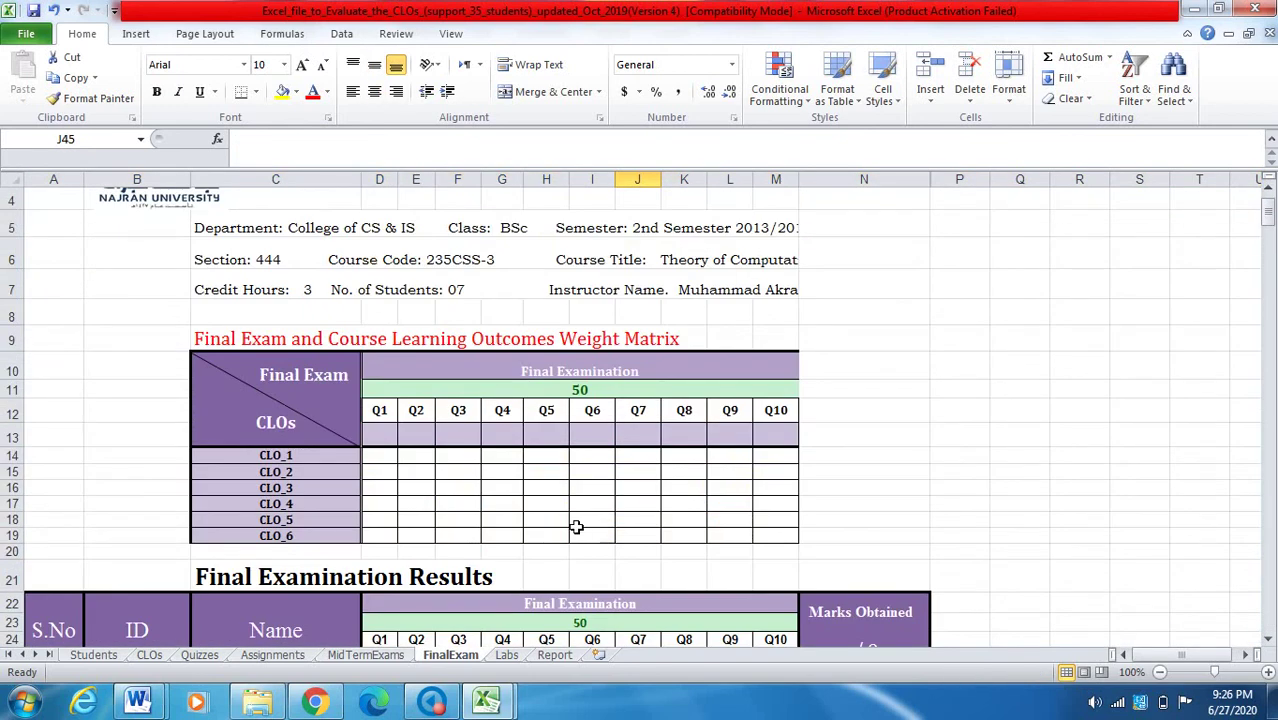
Switch to the SAMPLE workbook's FinalExam sheet and examine the question marks and their CLO assignments in the weight matrix
left_click(487, 704)
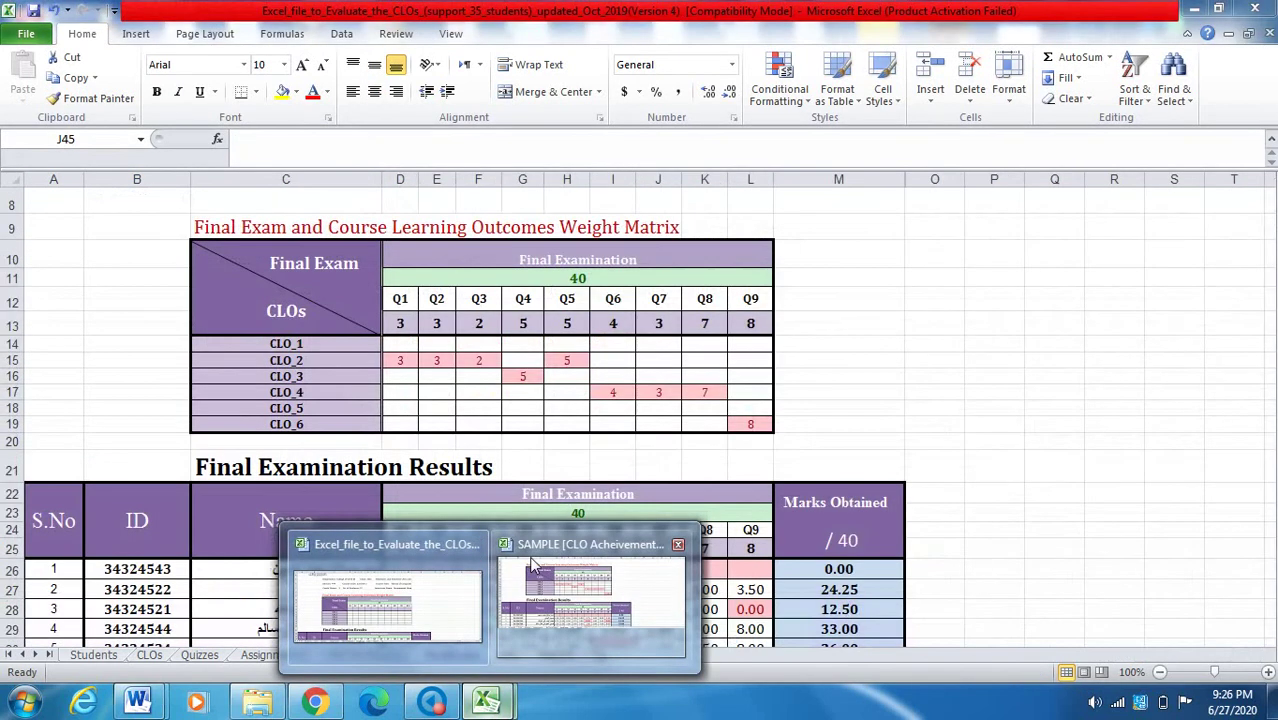
left_click(590, 595)
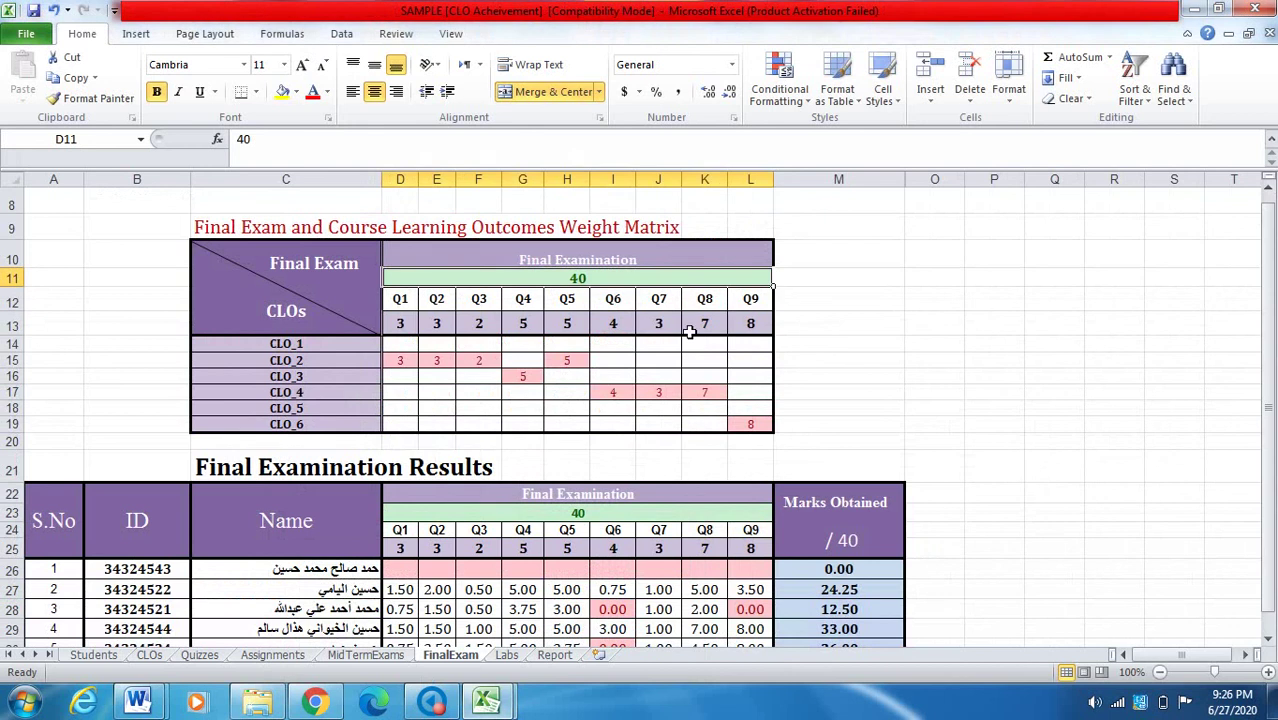
left_click(1004, 326)
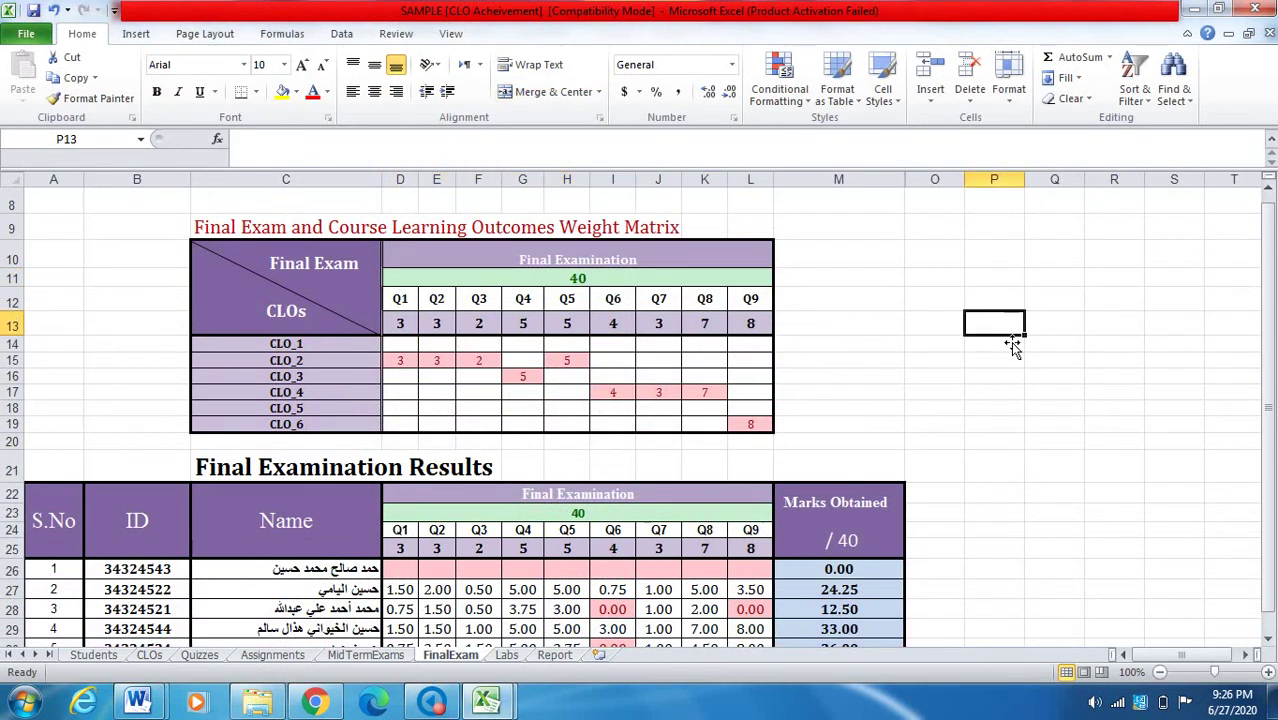
scroll(1011, 341, "down", 1)
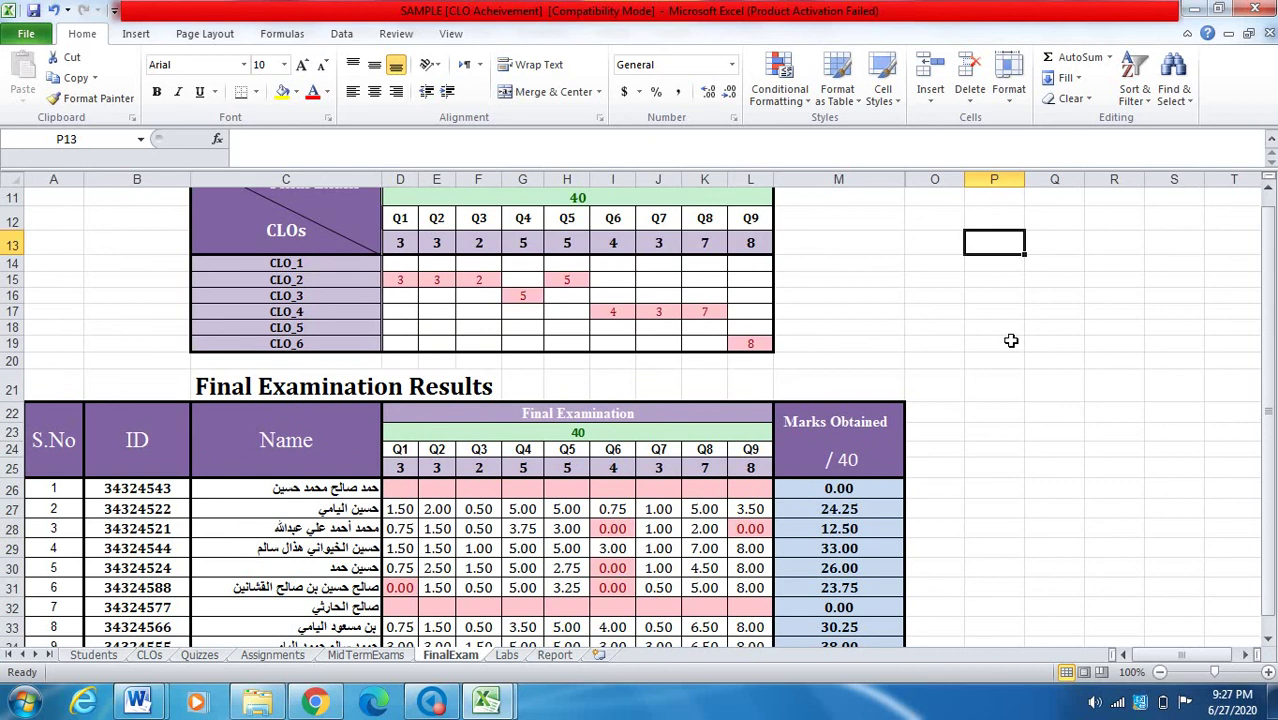
scroll(1011, 341, "up", 1)
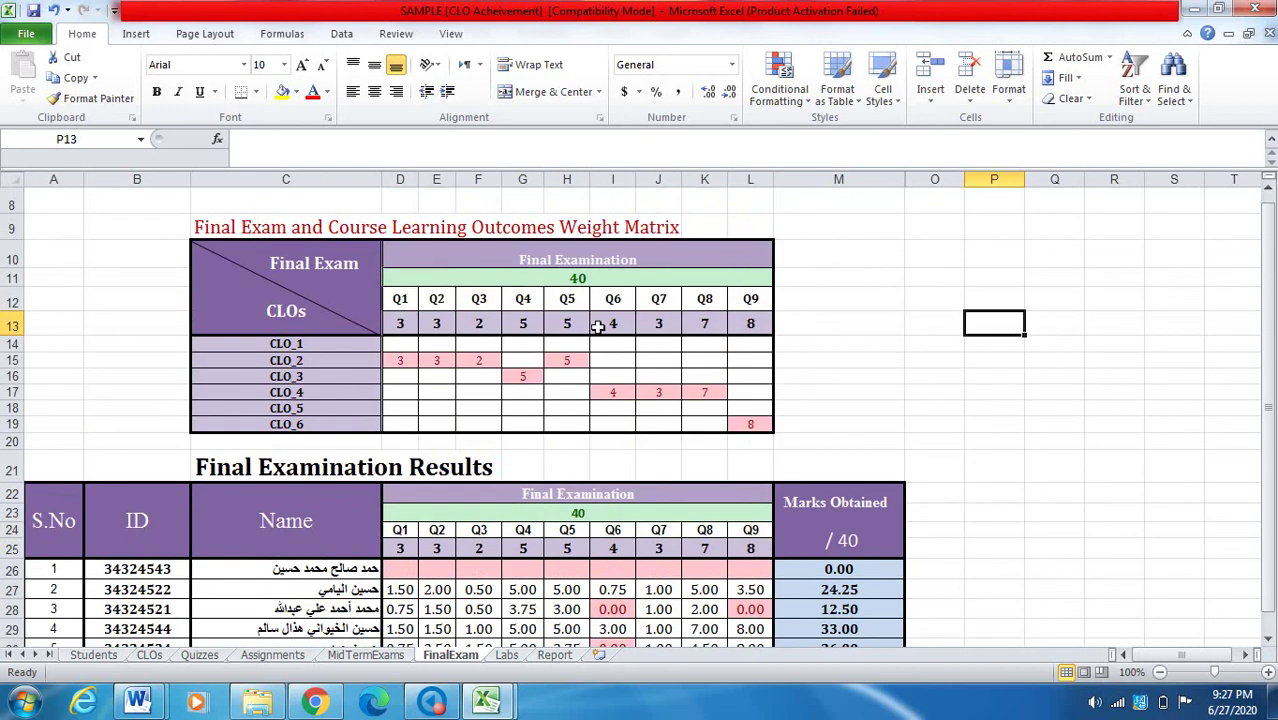
left_click(414, 298)
left_click(401, 335)
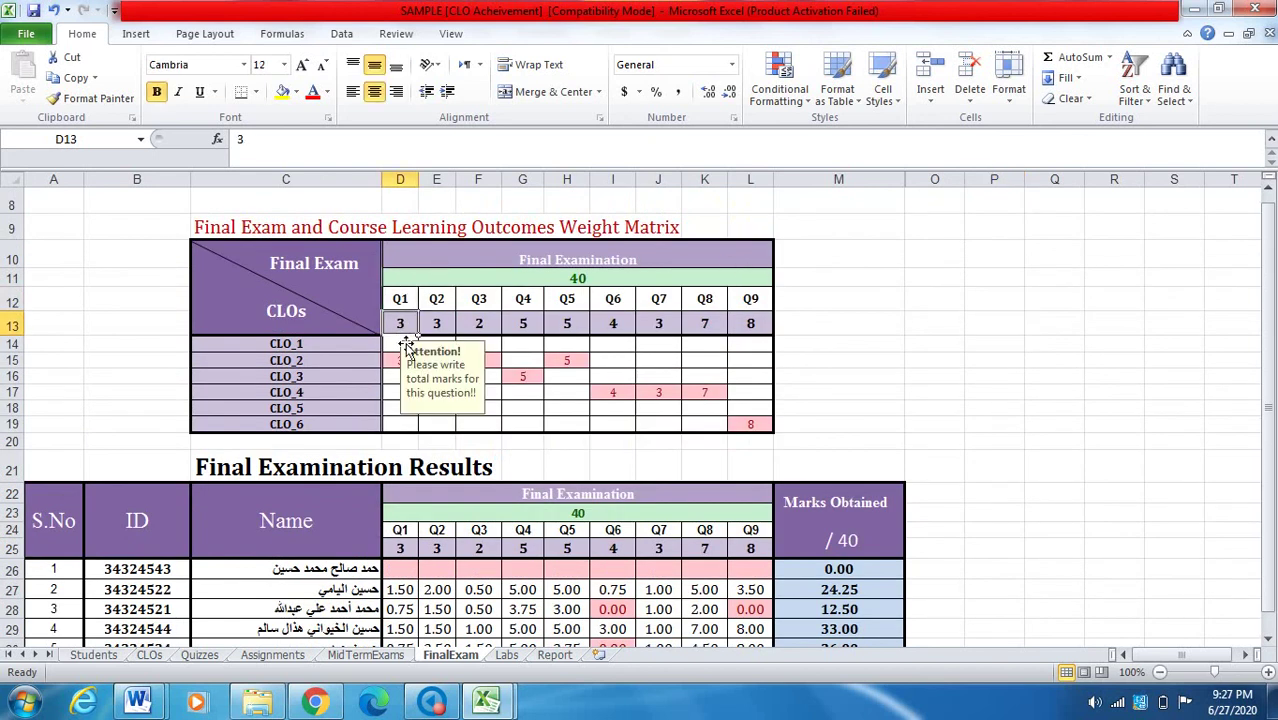
left_click(400, 368)
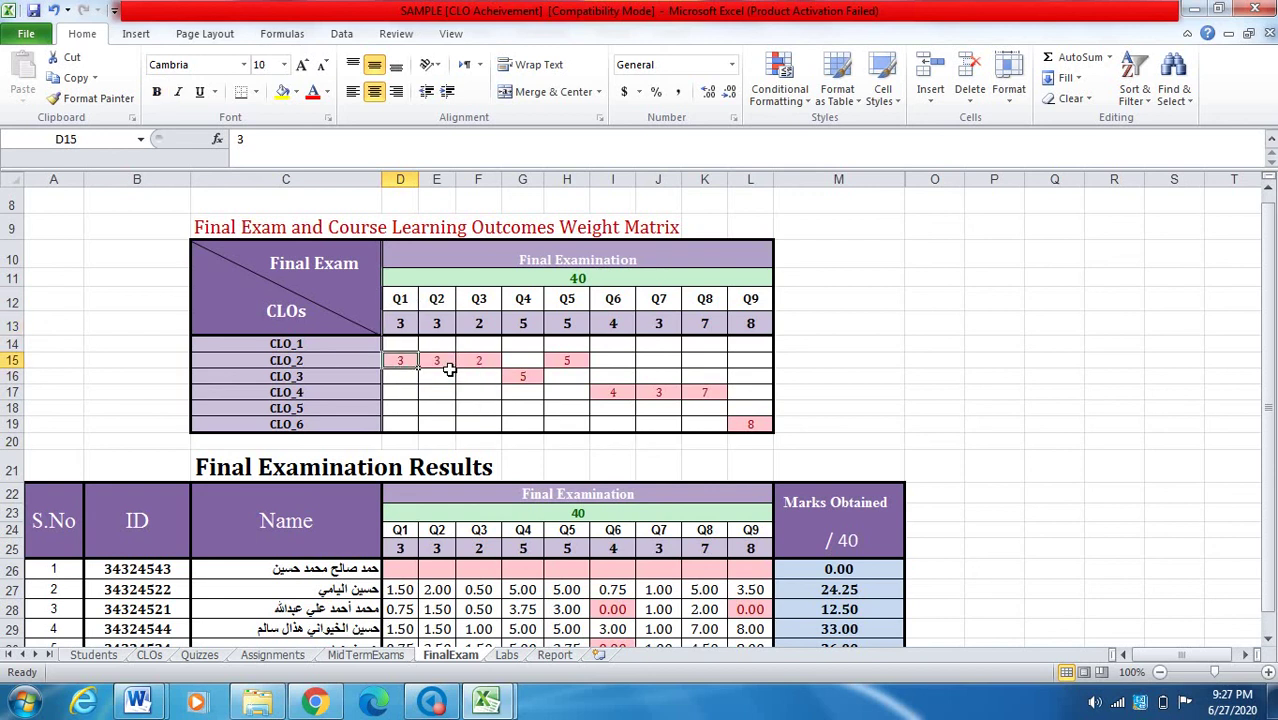
left_click(533, 303)
left_click(522, 377)
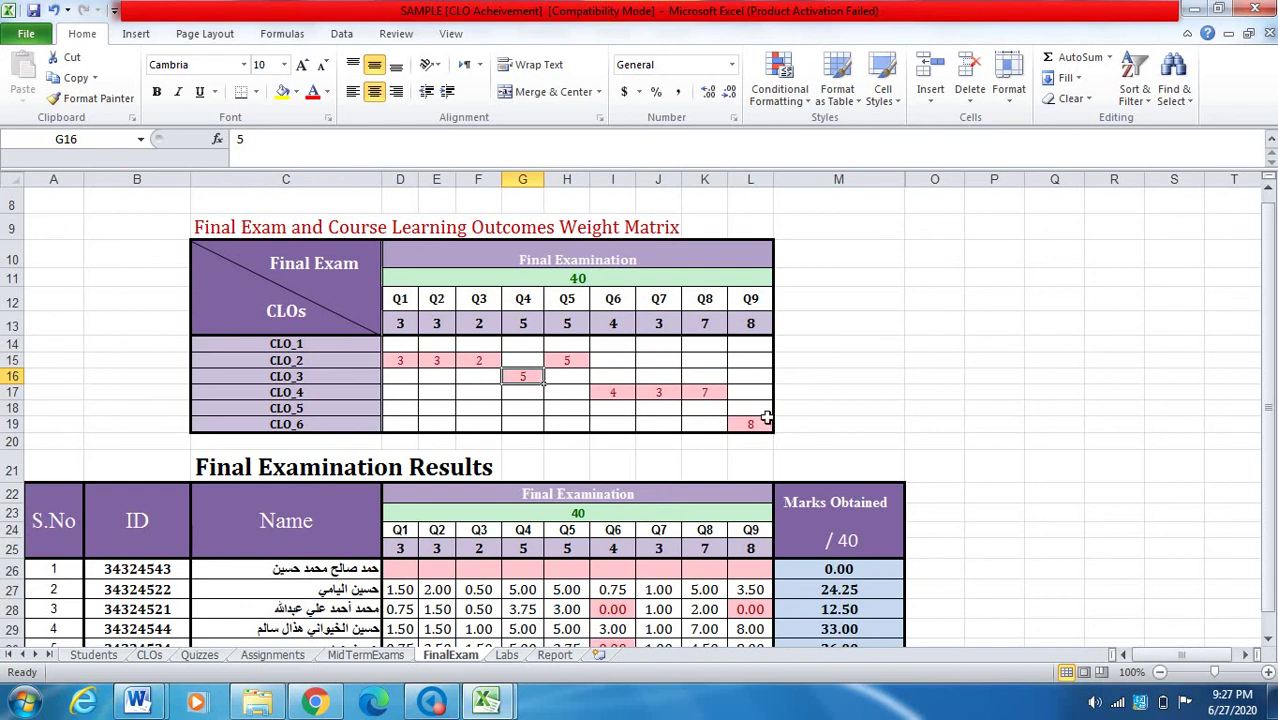
Examine the sample's Final Examination Results table, including the total marks formula and the first student's question cells
scroll(826, 426, "down", 3)
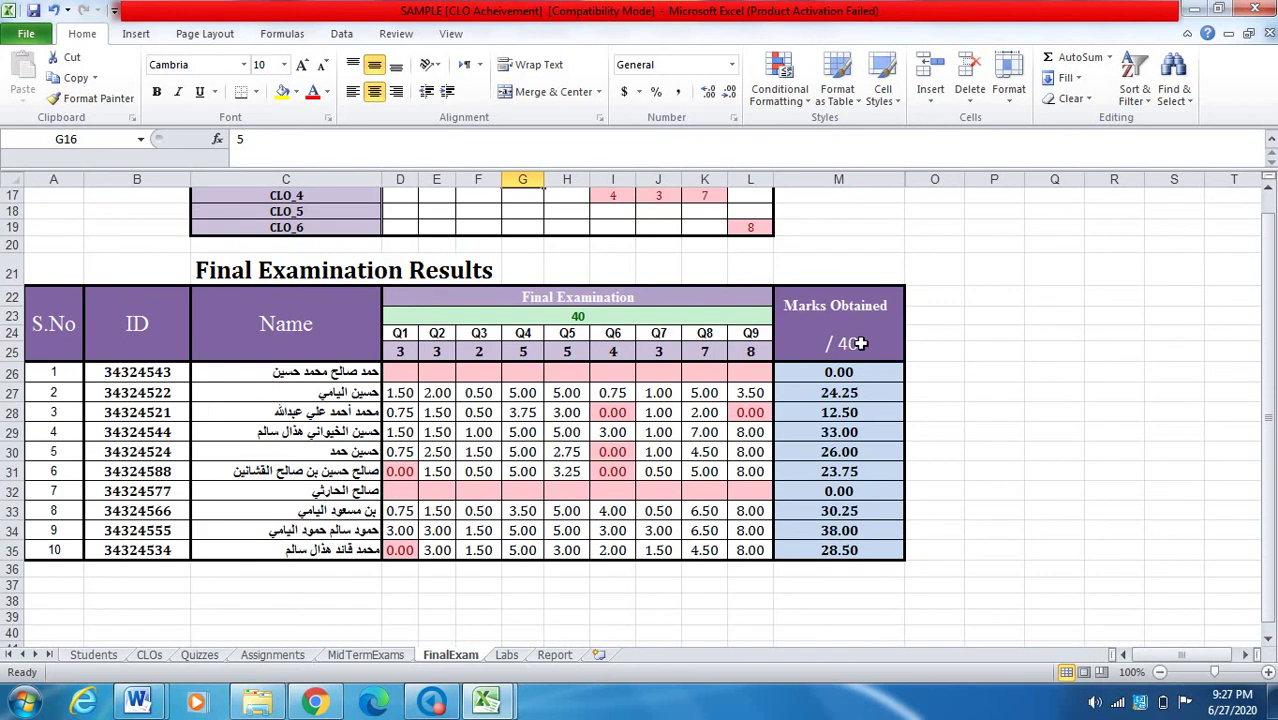
left_click(860, 341)
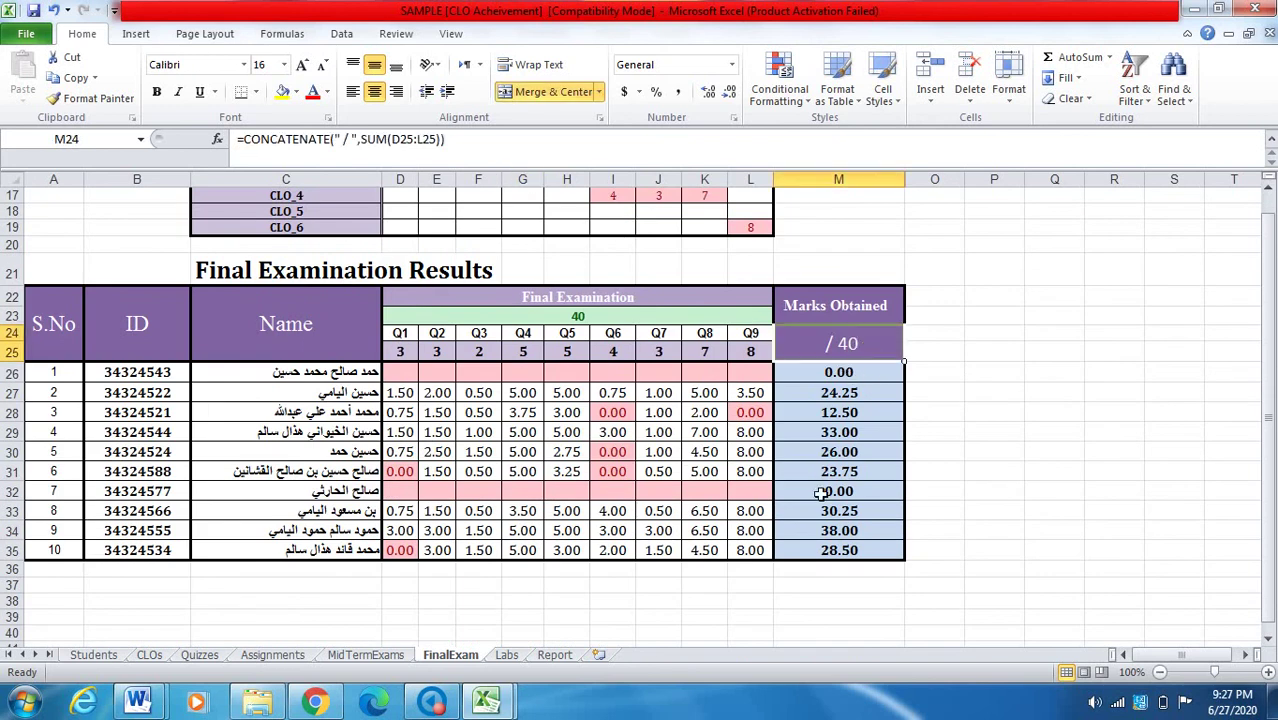
left_click_drag(405, 374, 760, 376)
left_click(418, 372)
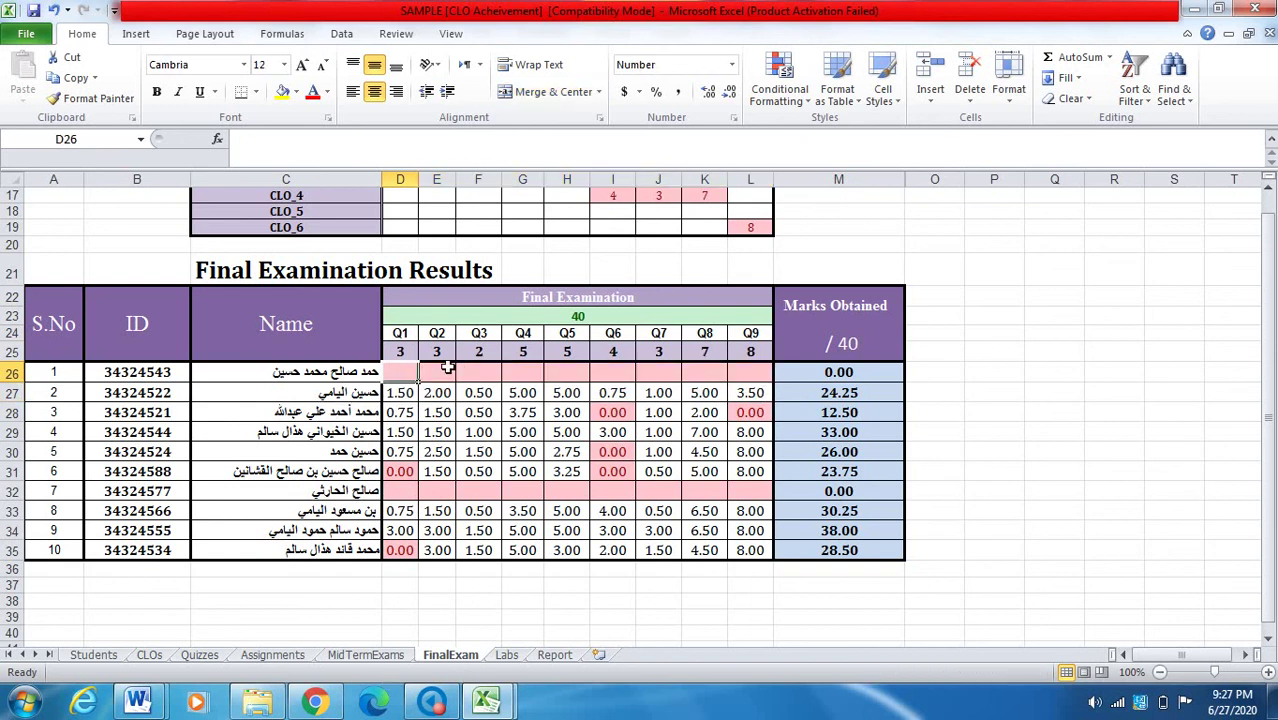
left_click(436, 372)
left_click(478, 372)
left_click(522, 372)
left_click(612, 372)
left_click(658, 372)
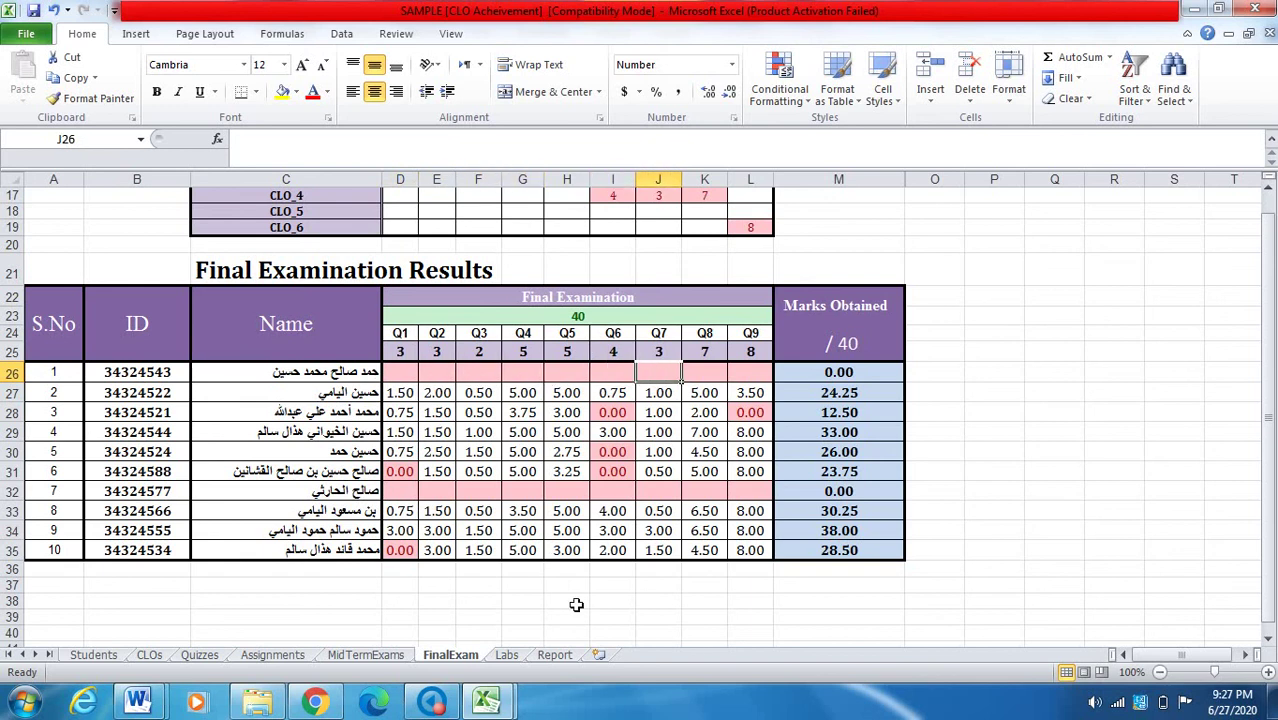
Open the sample's Labs sheet and examine the Lab Results table and the lab evaluation weight matrix
left_click(507, 655)
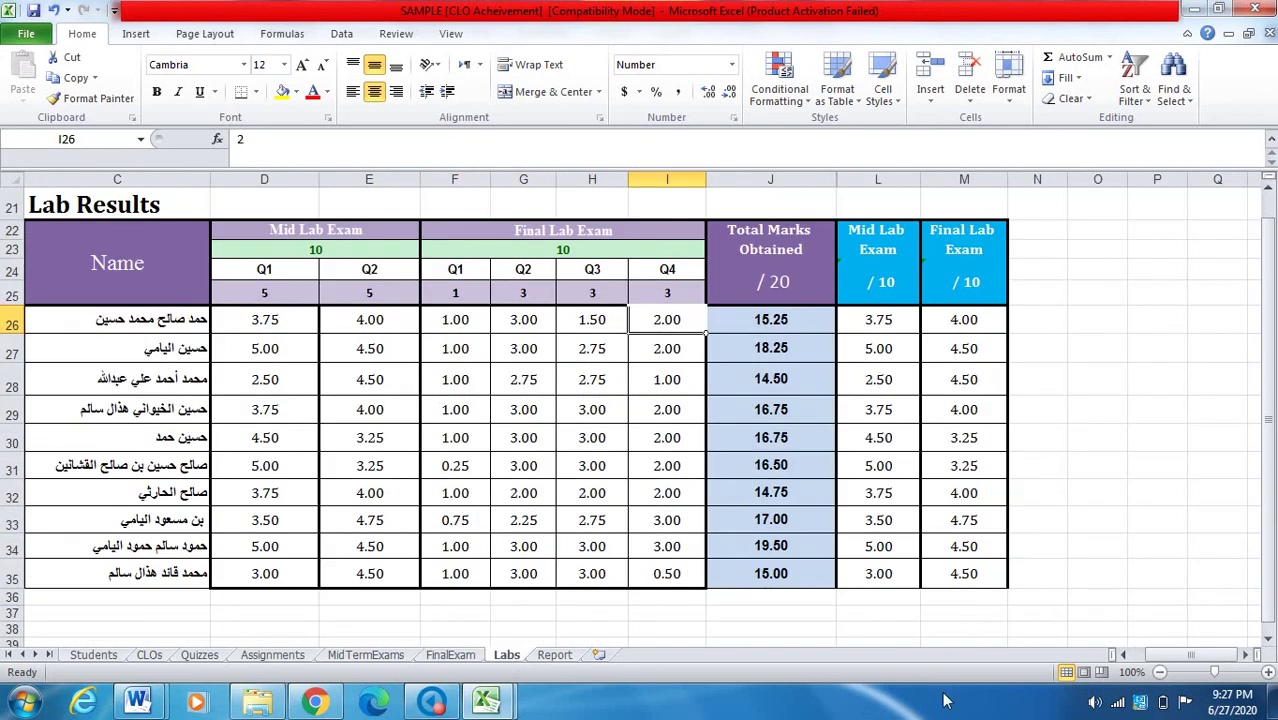
left_click_drag(1190, 655, 1157, 665)
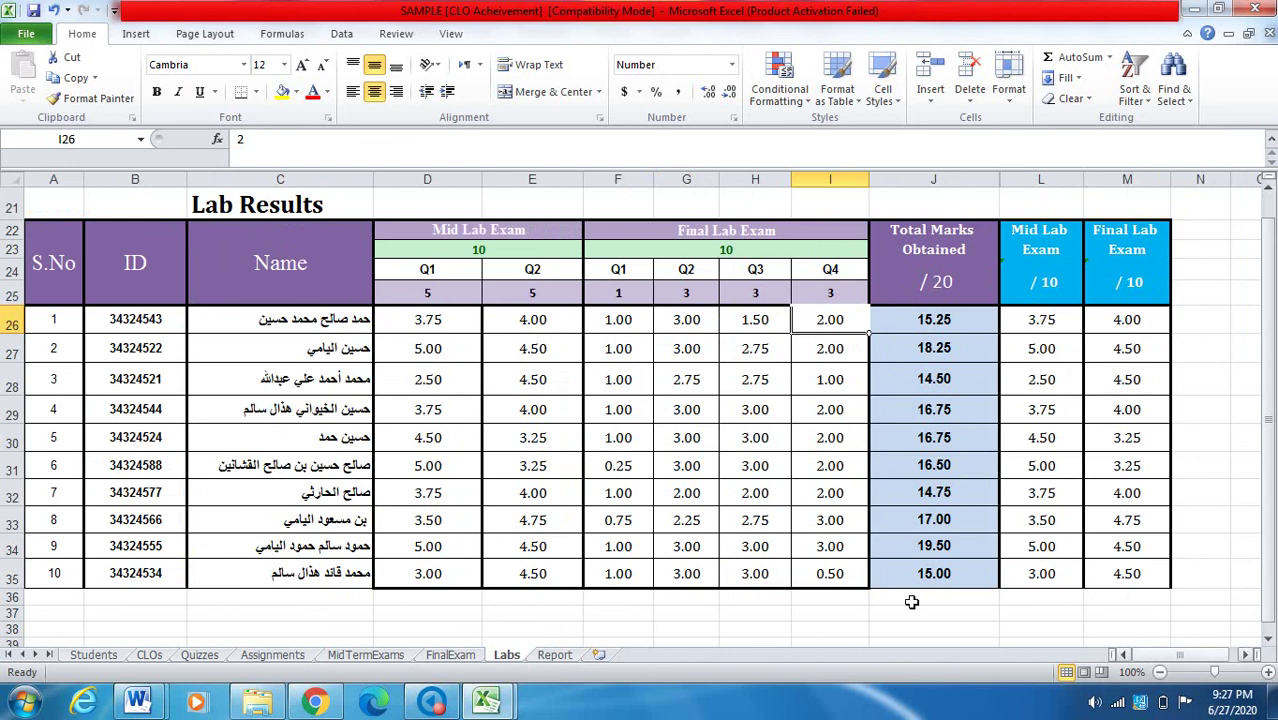
scroll(570, 422, "up", 7)
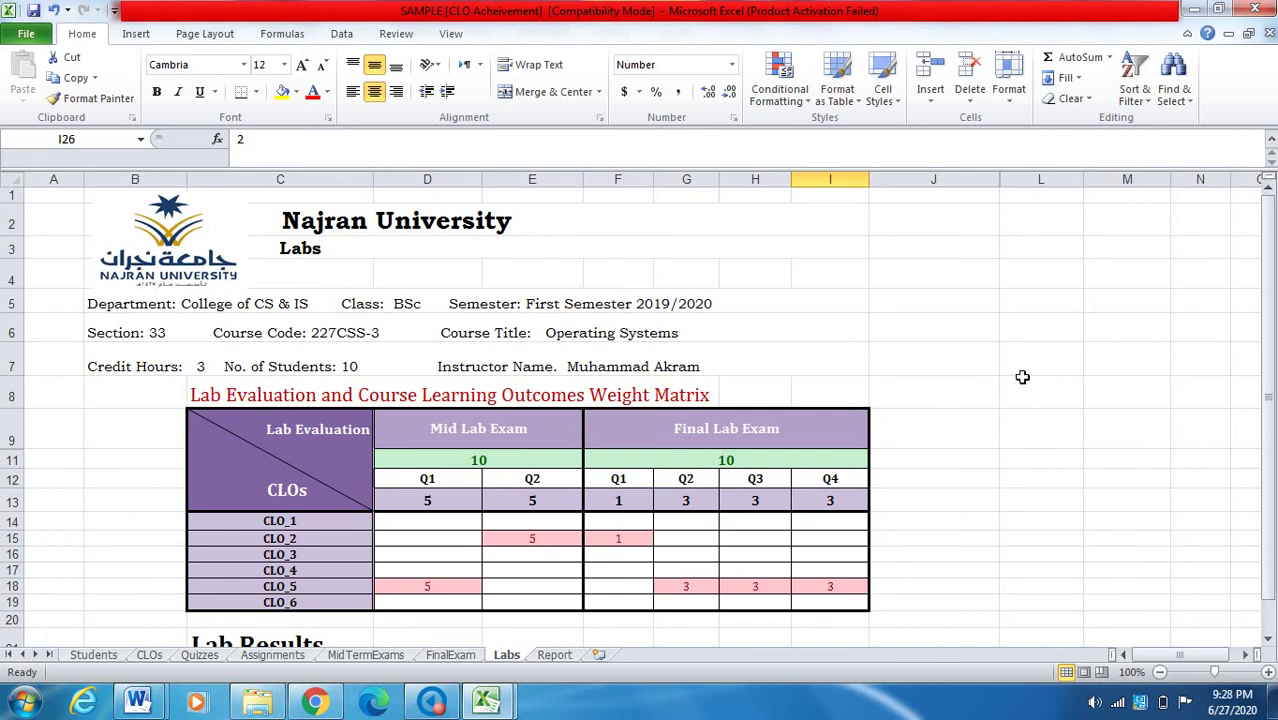
Switch to the Excel_file_to_Evaluate_the_CLOs workbook's Labs sheet and check the Mid Lab Exam and Final Lab Exam columns in its weight matrix
left_click(487, 700)
left_click(400, 590)
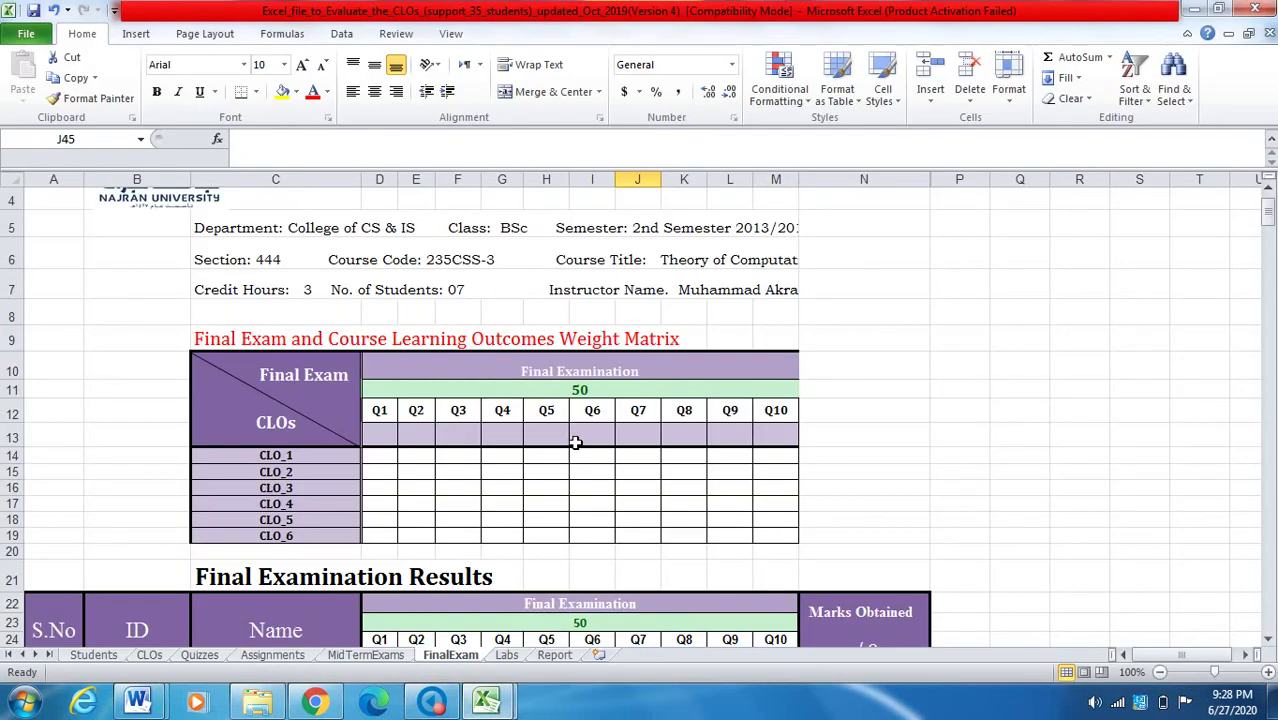
left_click(507, 655)
scroll(580, 555, "up", 10)
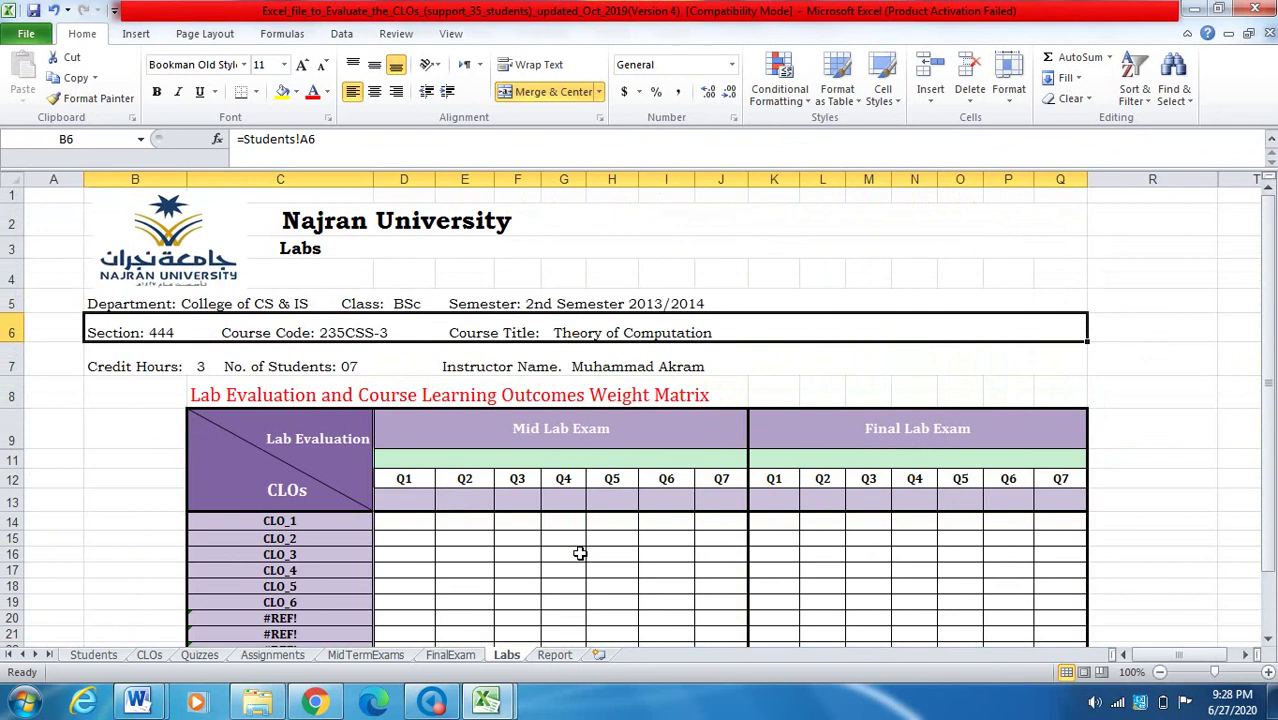
left_click(590, 430)
left_click(955, 440)
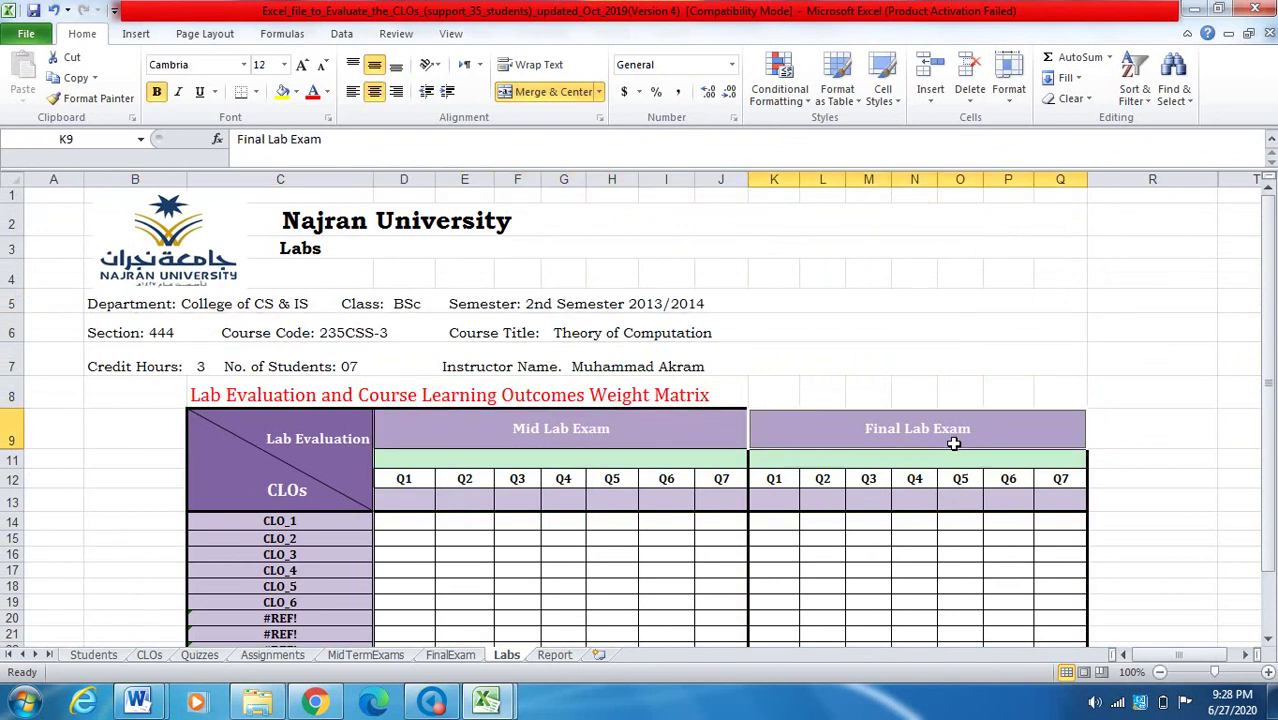
left_click(556, 433)
scroll(910, 431, "down", 1)
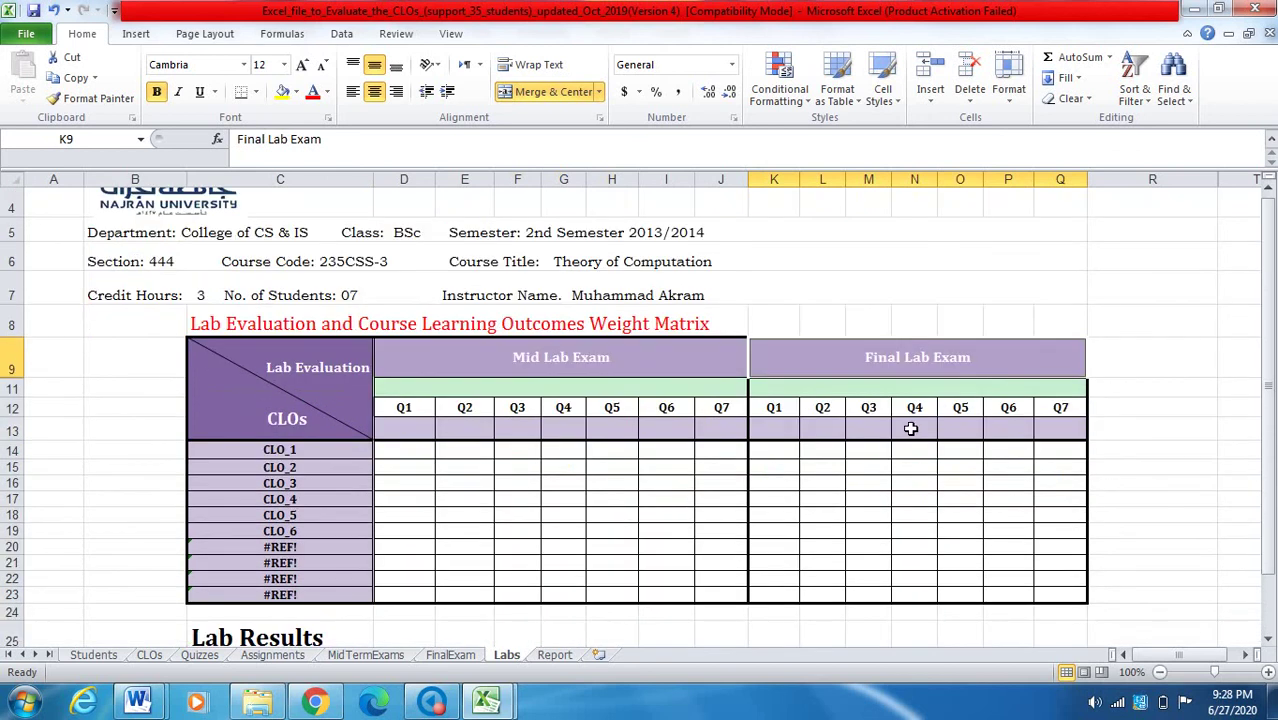
Switch back to the SAMPLE workbook's Labs sheet and examine the Mid Lab Exam and Final Lab Exam total marks
left_click(482, 704)
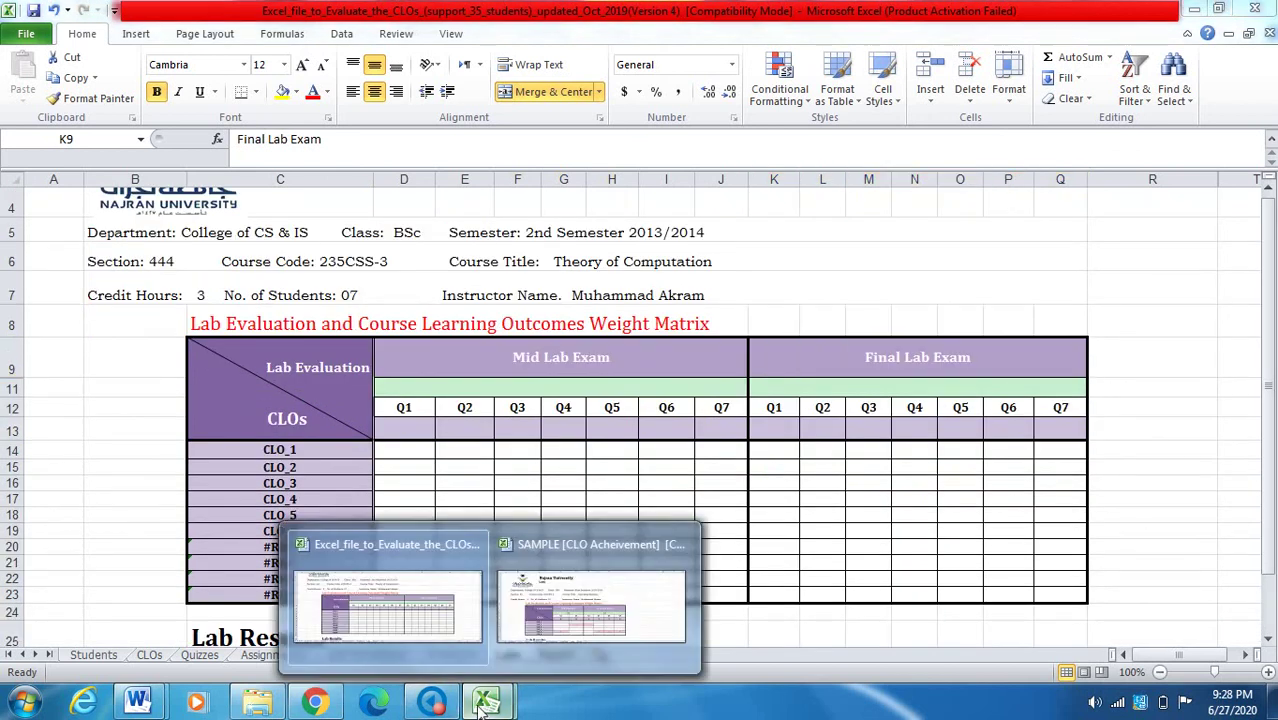
left_click(544, 545)
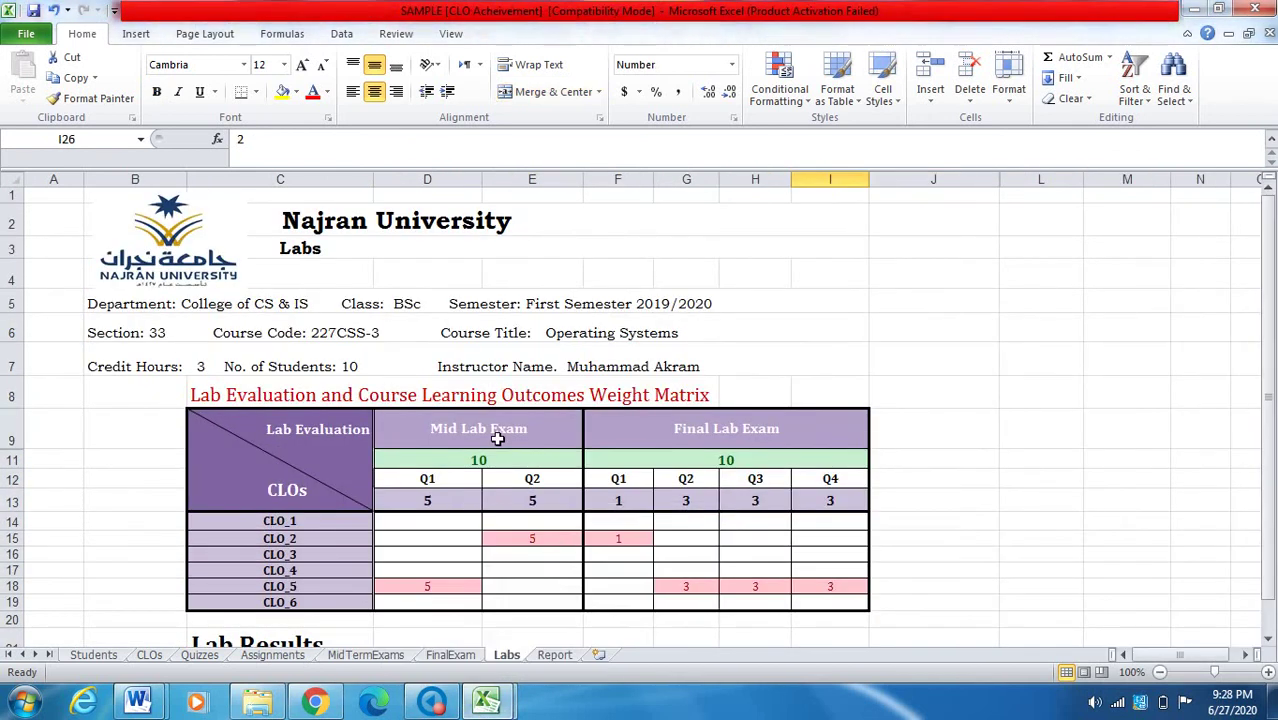
left_click(527, 425)
scroll(531, 400, "down", 2)
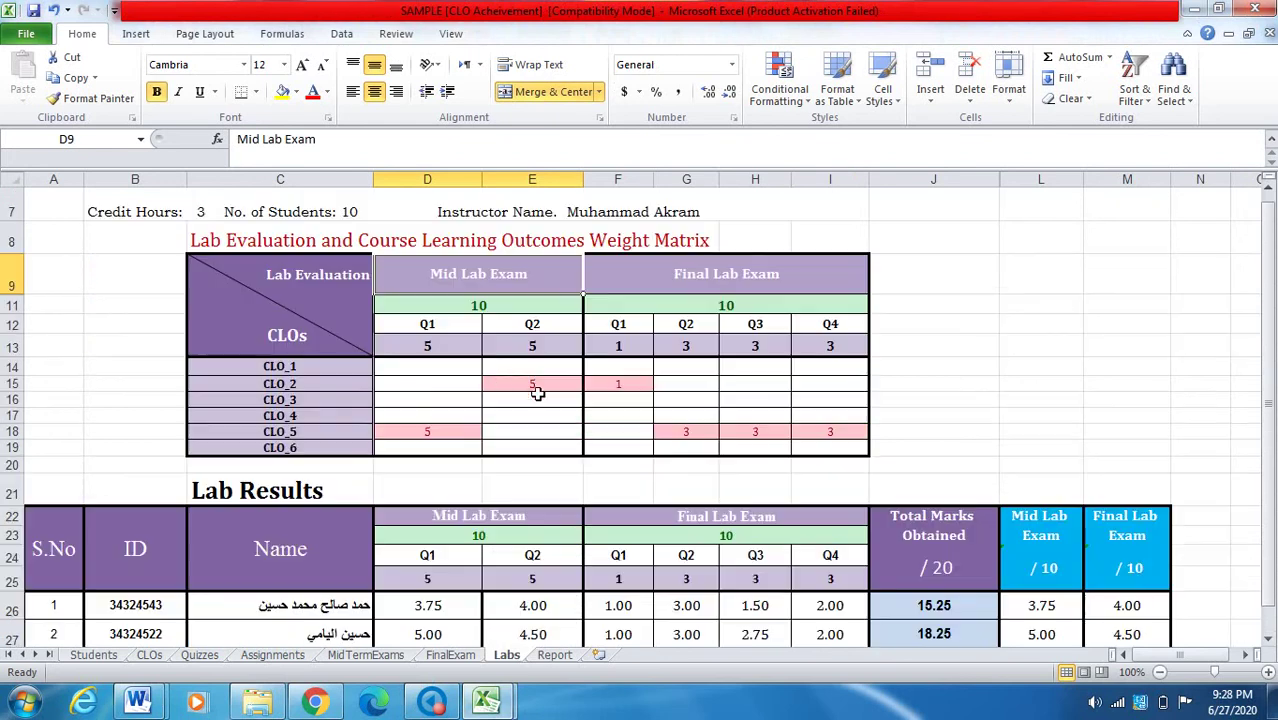
left_click(455, 305)
left_click(701, 264)
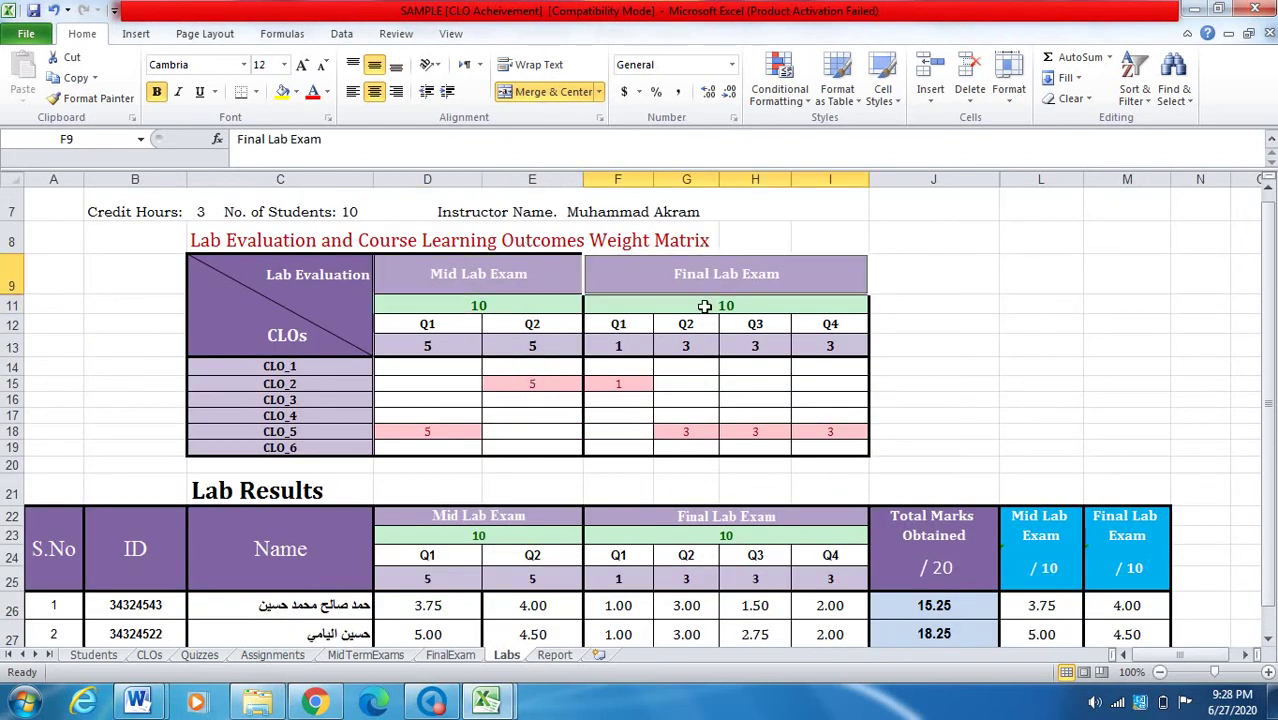
left_click(705, 306)
left_click(527, 316)
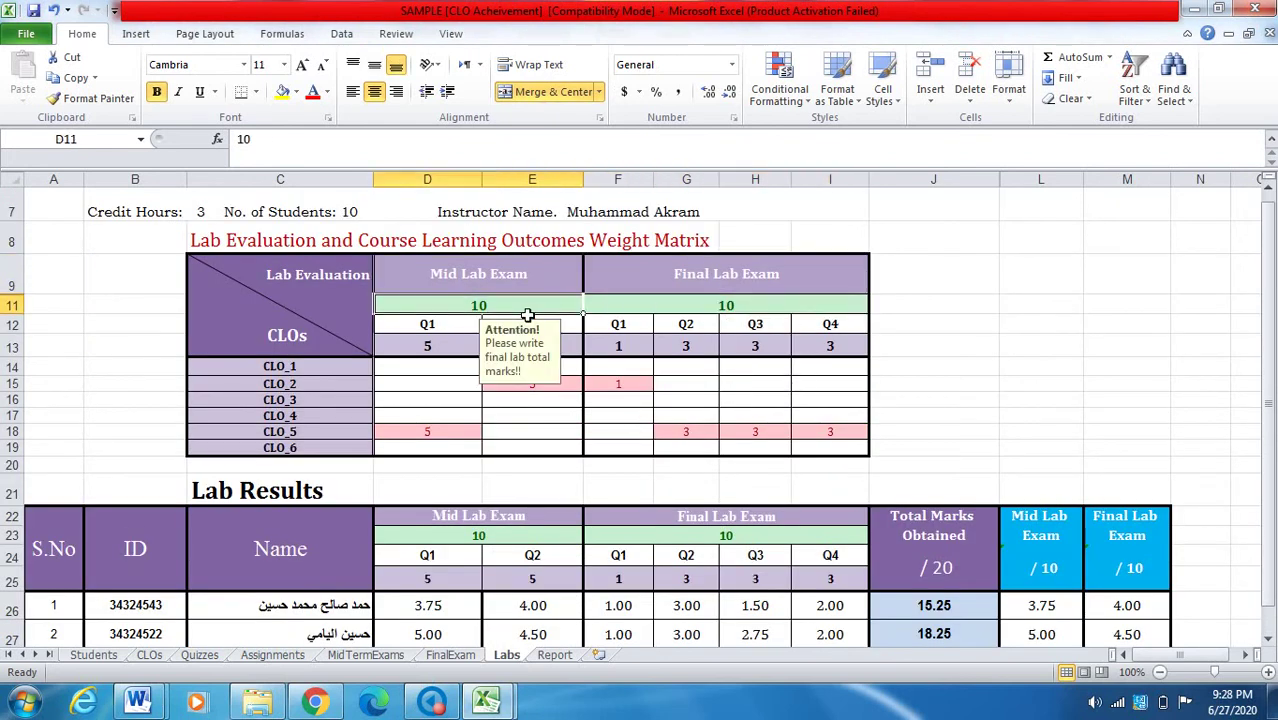
Examine the sample's lab question marks, their CLO_2 and CLO_5 assignments, and the students' rows in Lab Results
left_click(432, 347)
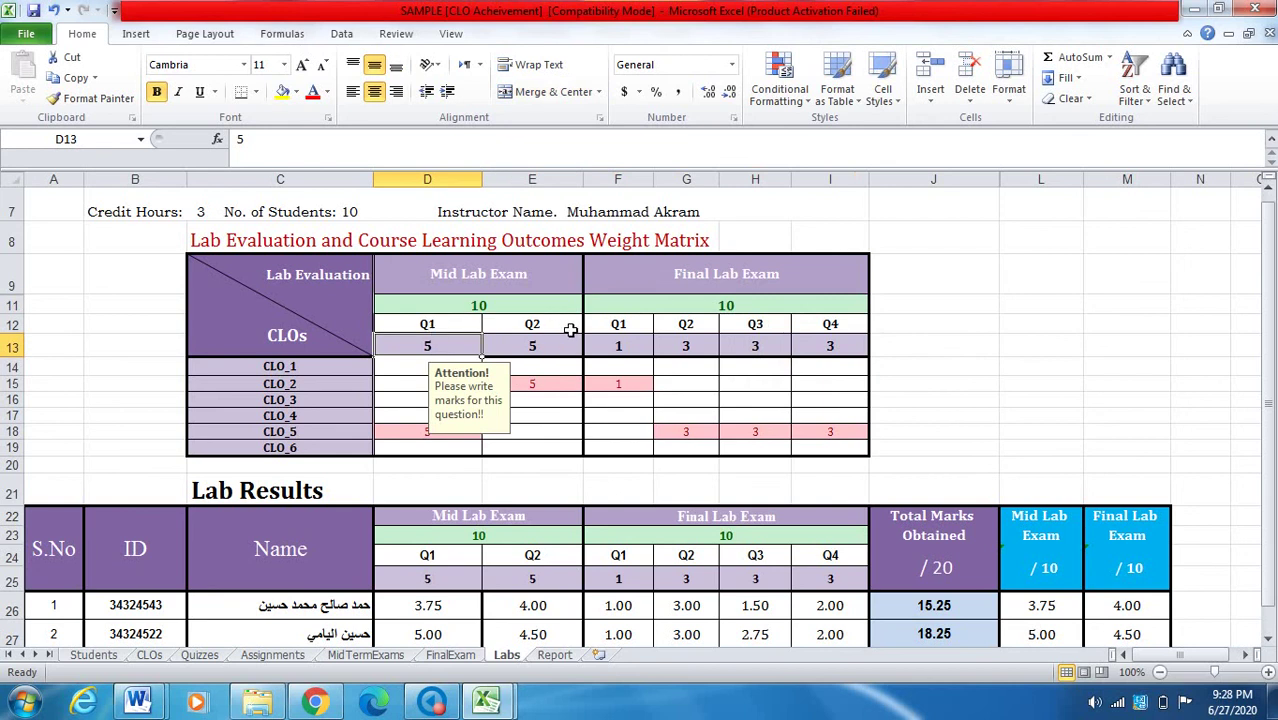
left_click(614, 432)
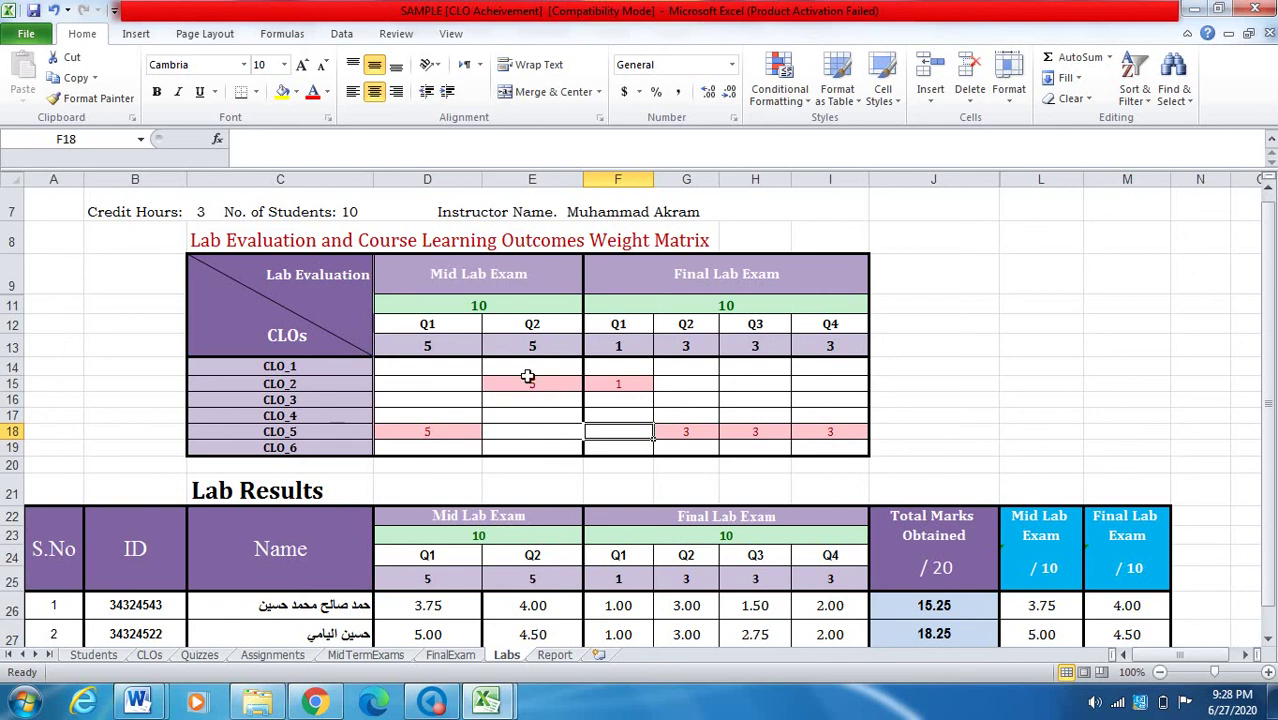
left_click(405, 439)
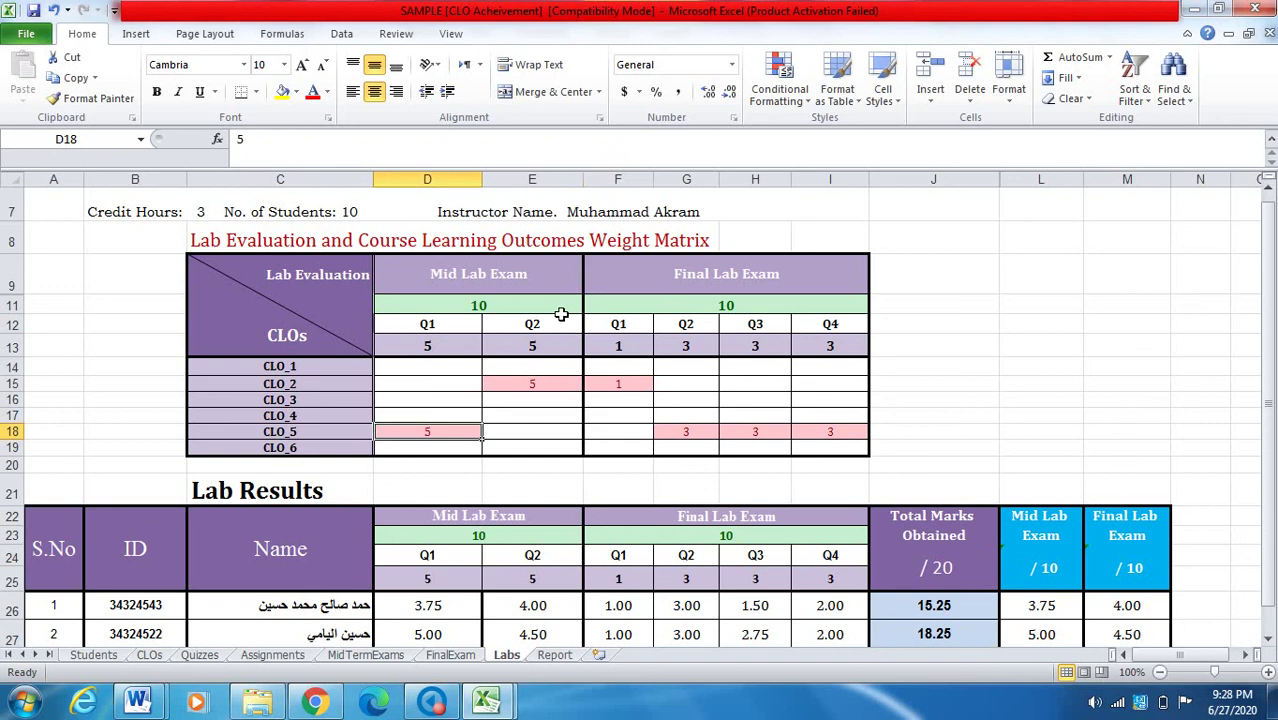
left_click(508, 400)
left_click(510, 388)
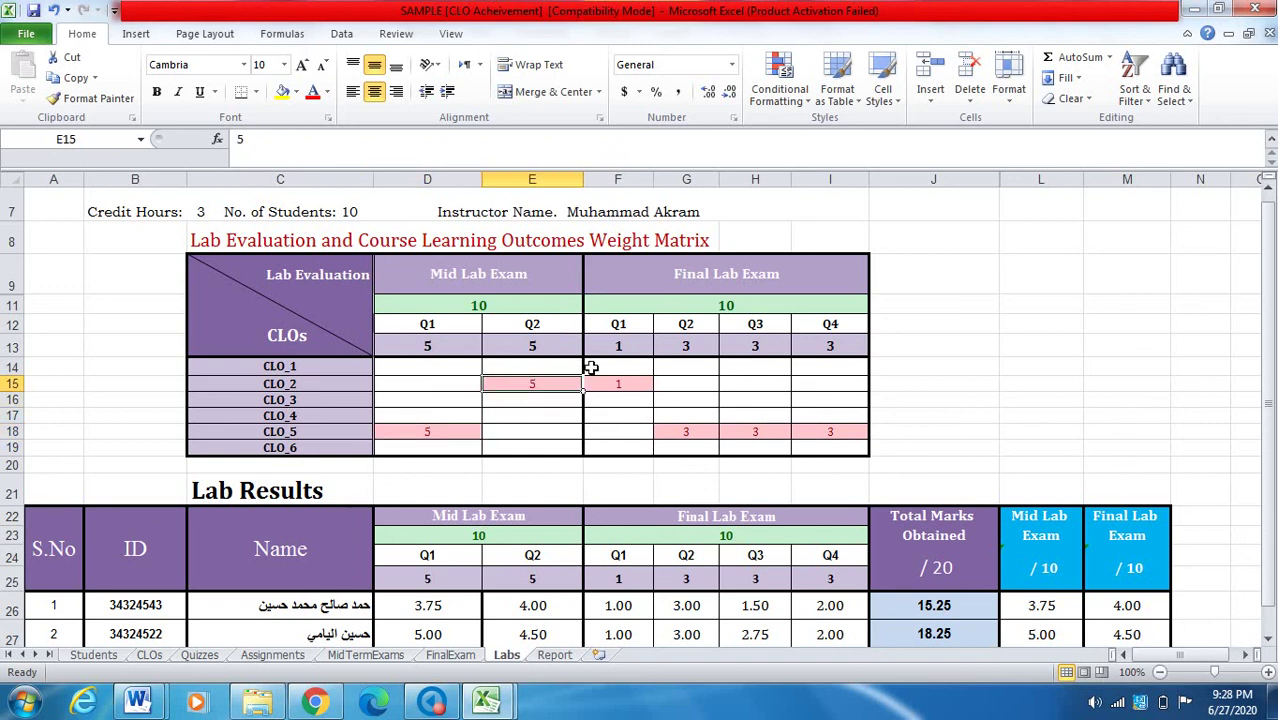
scroll(805, 415, "down", 5)
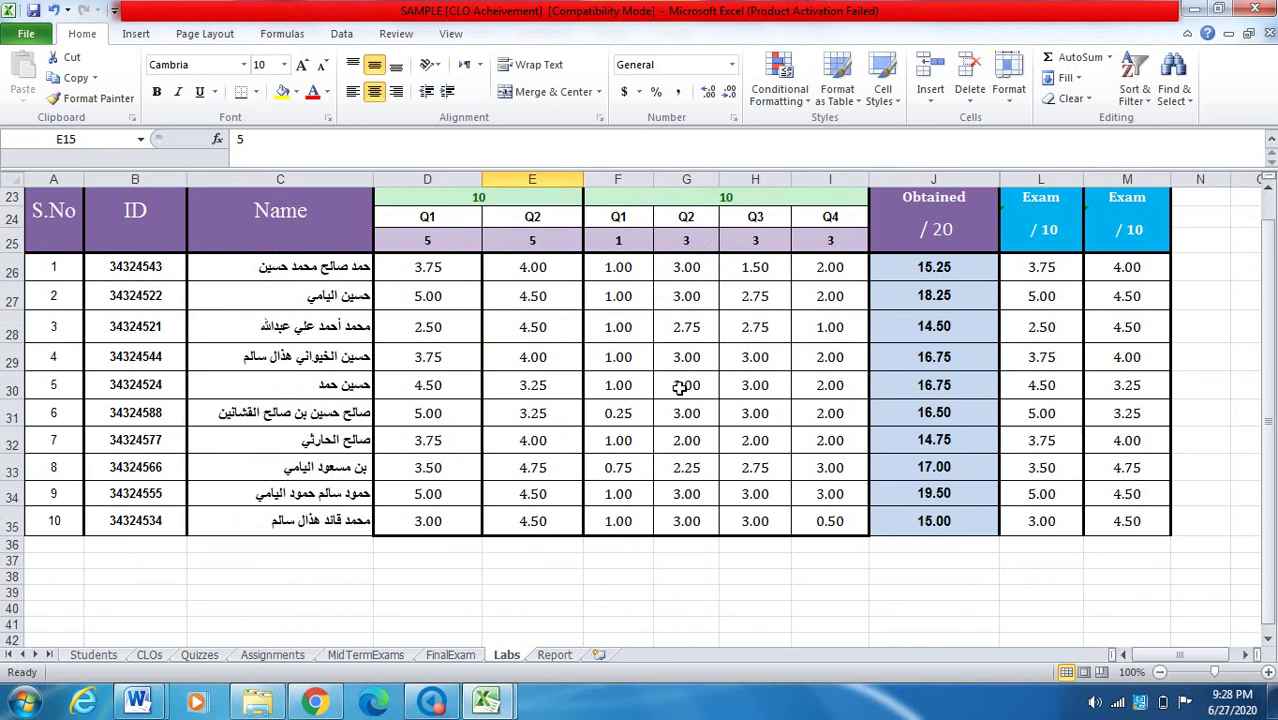
Open the sample's Report sheet and examine the students' CLO marks, the achievement rows and the CLO_1 to CLO_6 headings
scroll(803, 436, "up", 3)
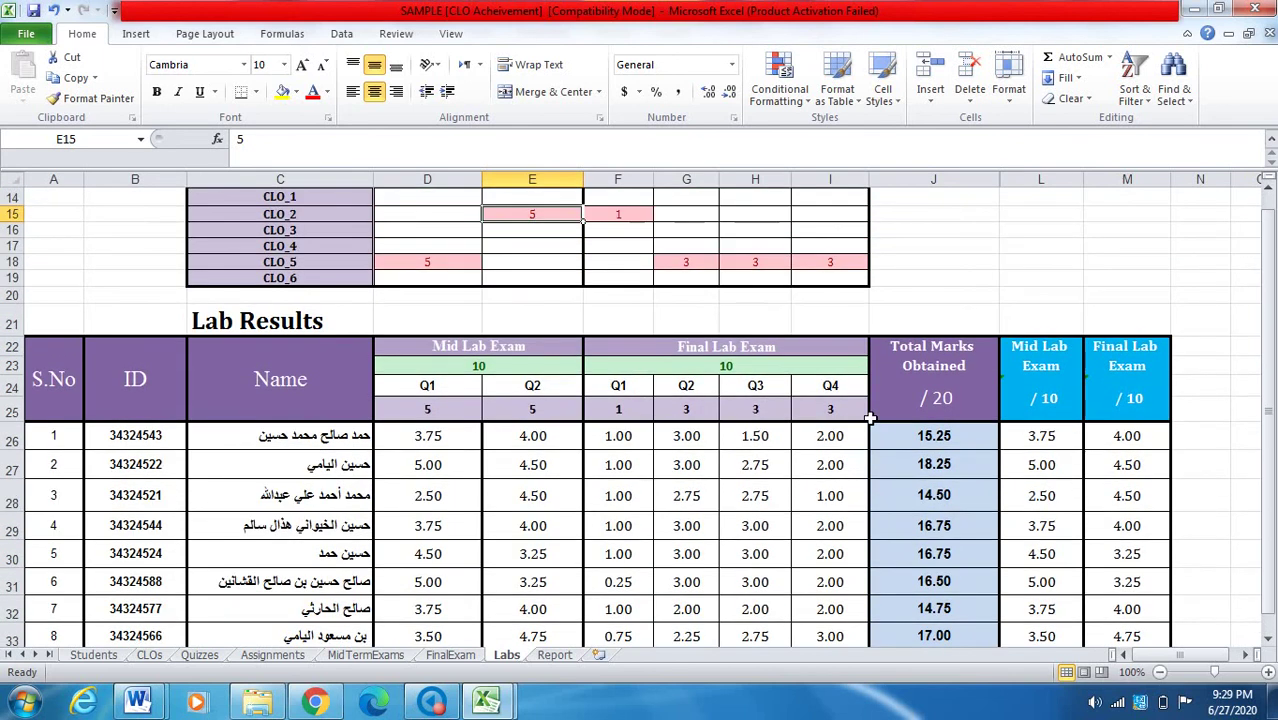
left_click(540, 657)
left_click(936, 552)
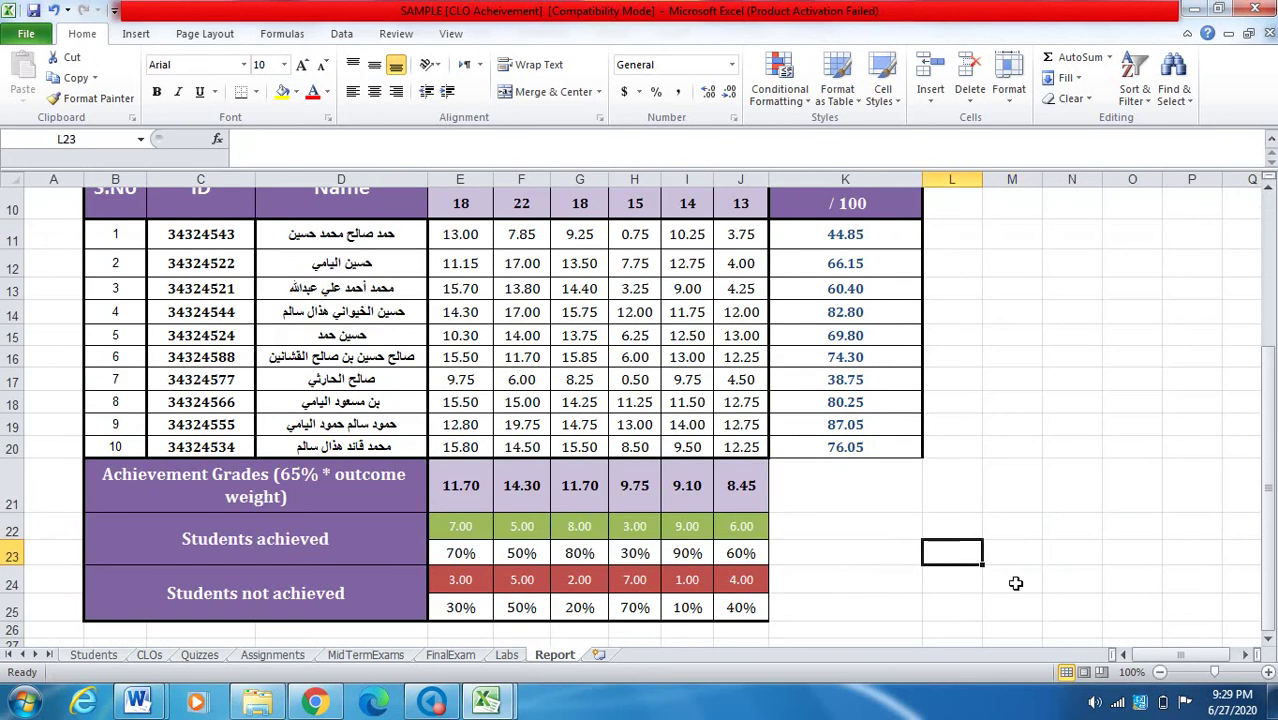
scroll(1040, 569, "up", 3)
scroll(1170, 494, "down", 1)
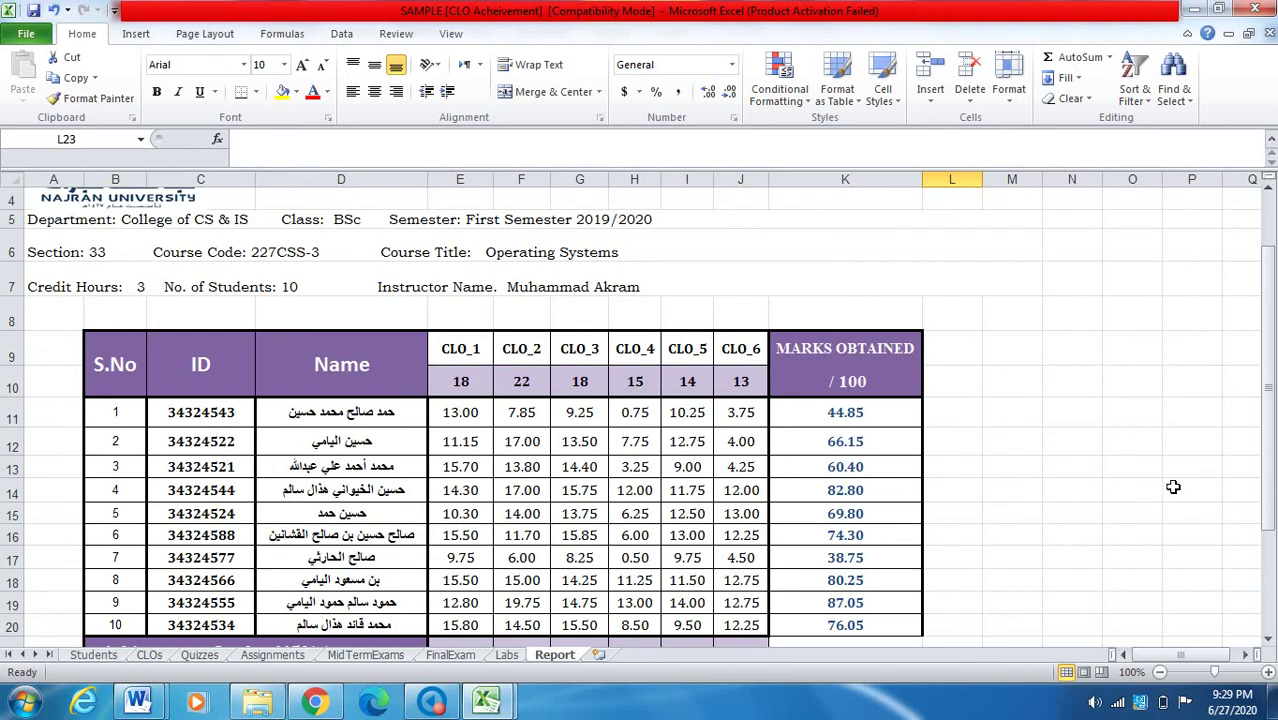
left_click(1174, 487)
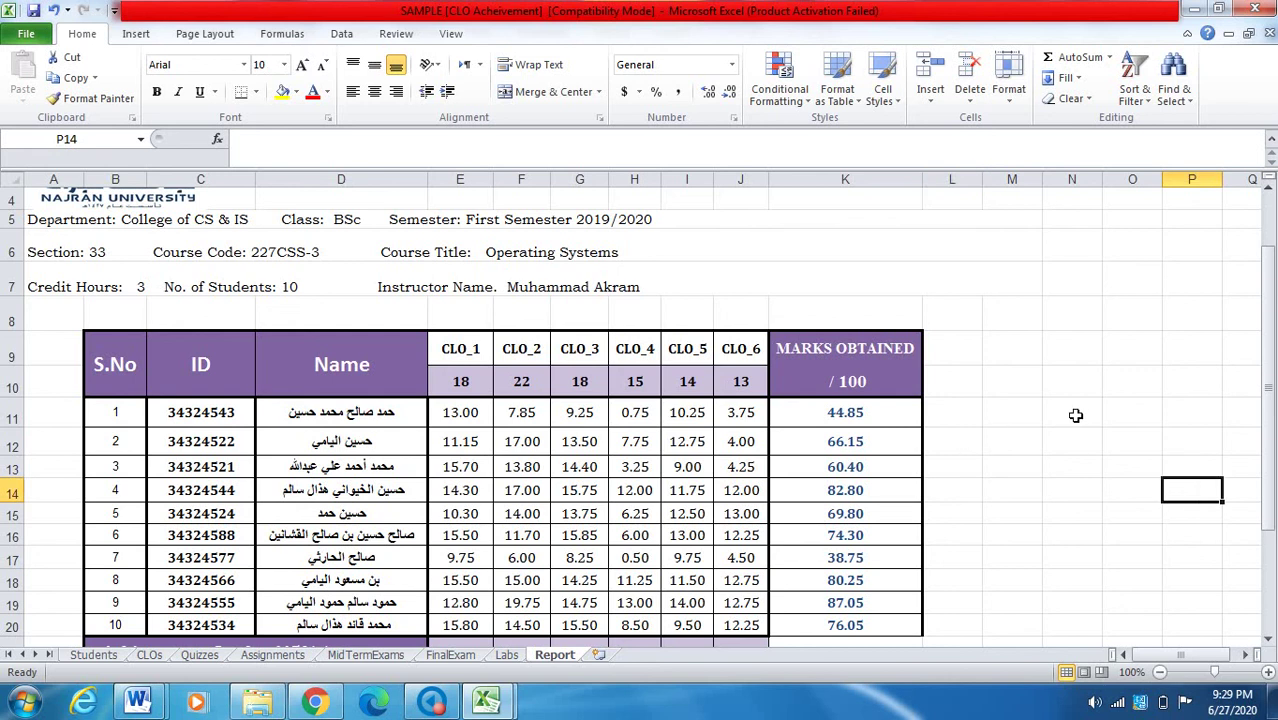
scroll(1070, 416, "down", 2)
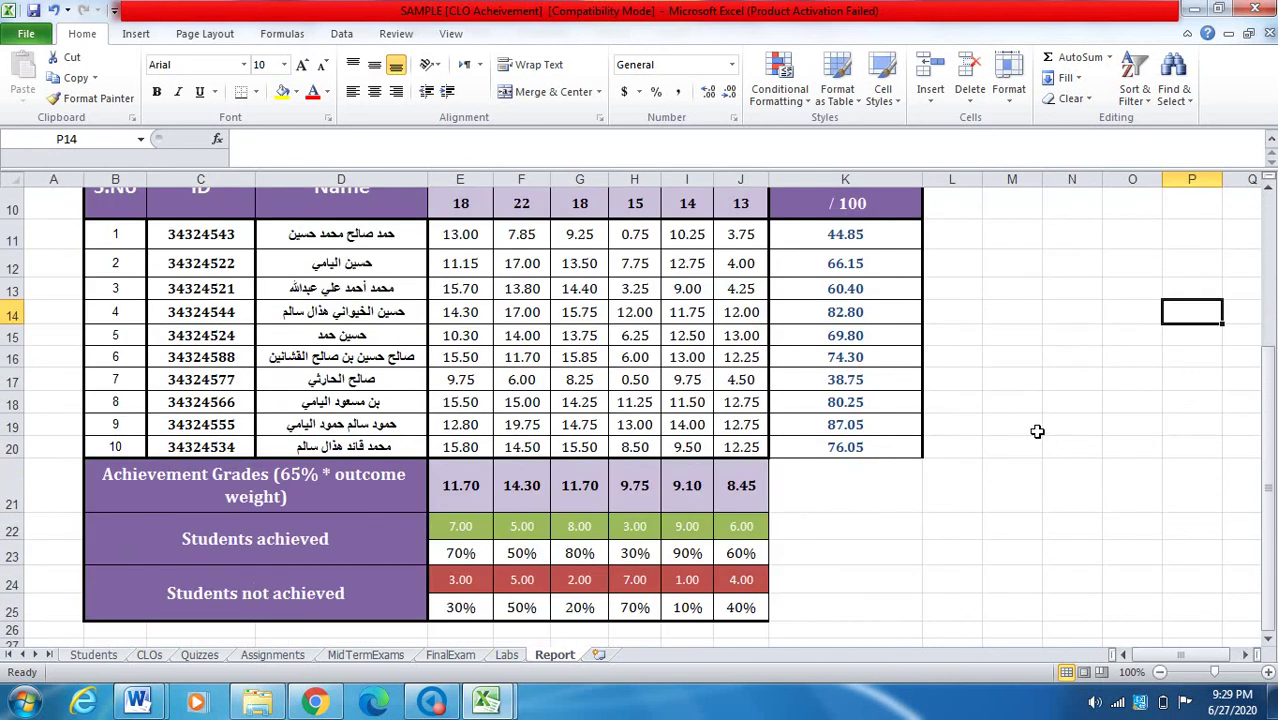
scroll(1037, 430, "up", 1)
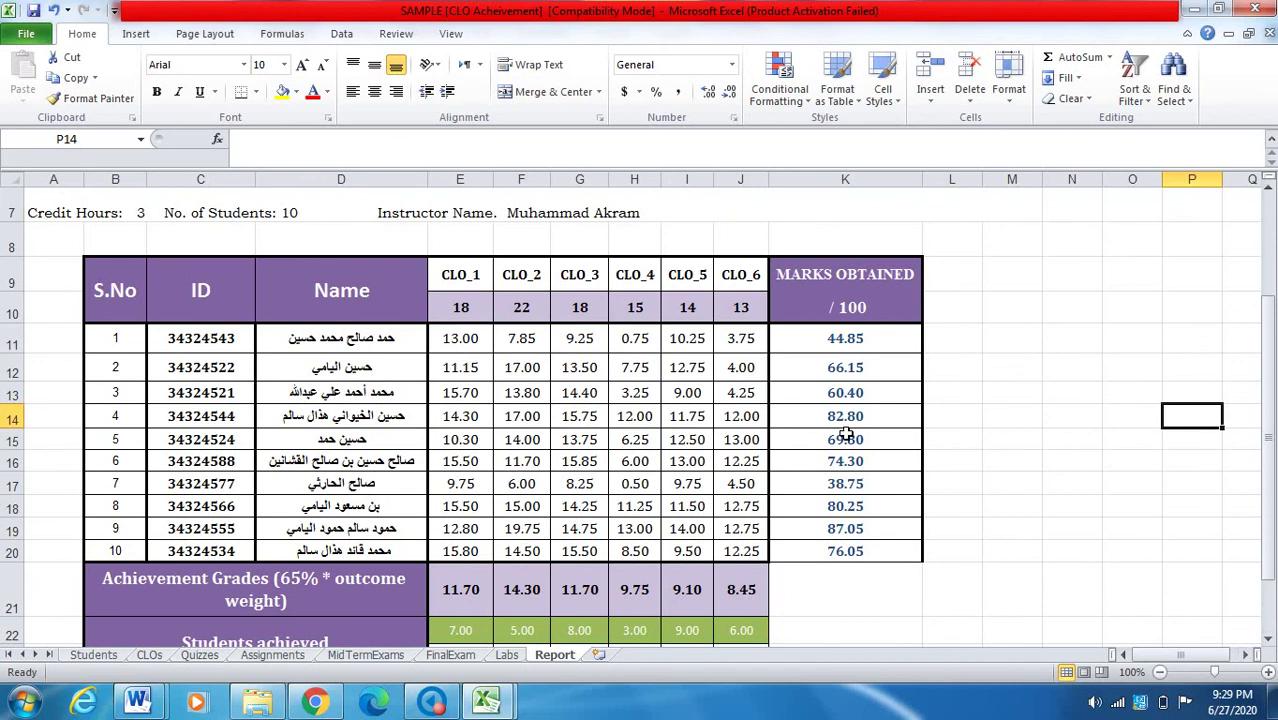
left_click(1087, 400)
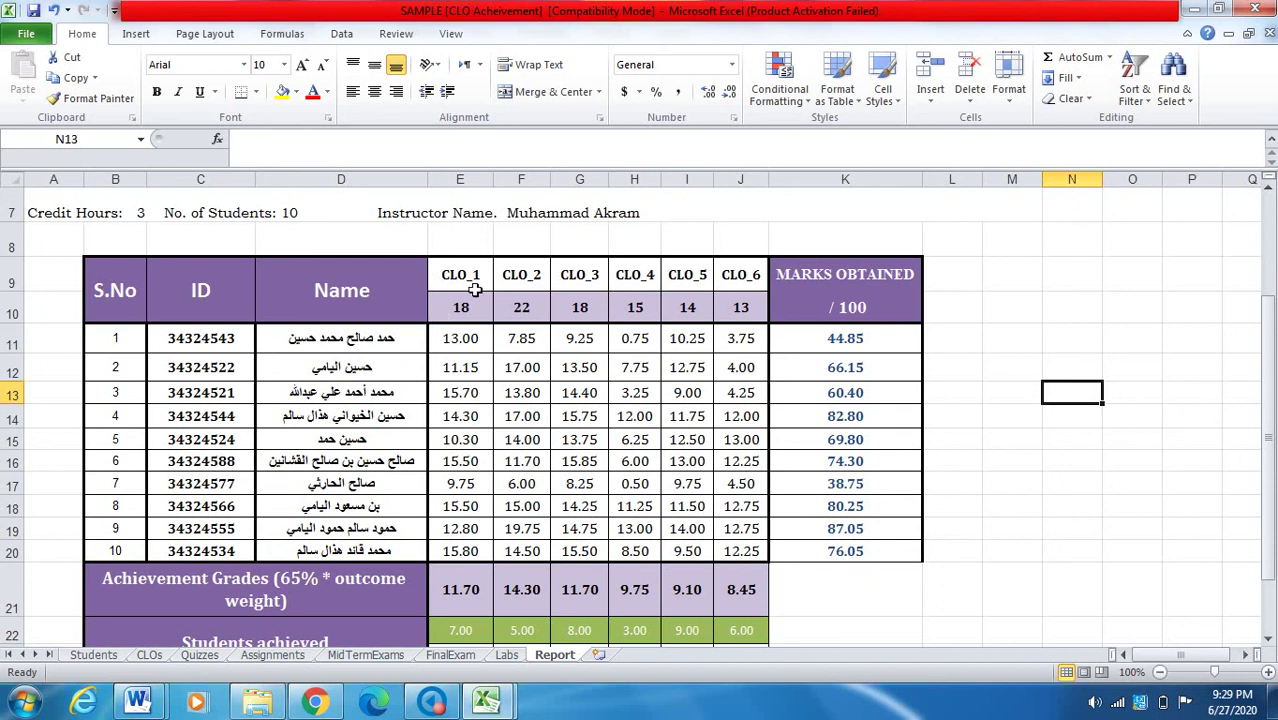
left_click_drag(465, 280, 744, 280)
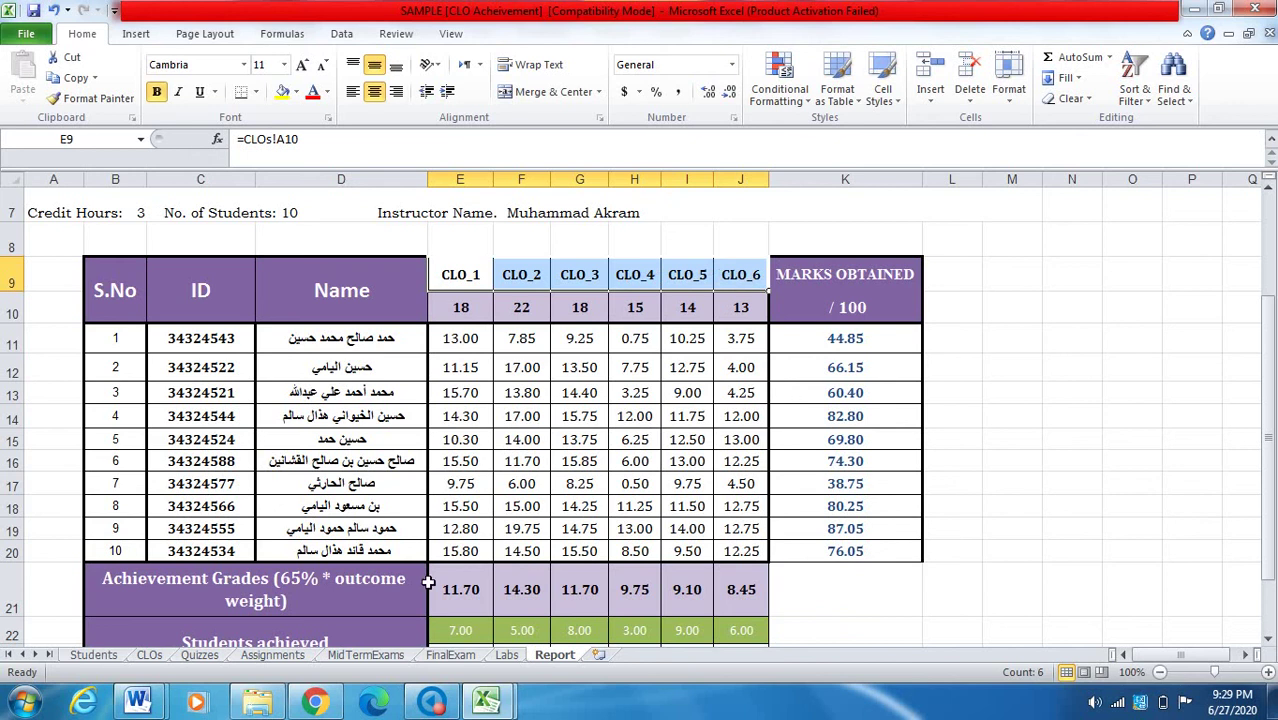
Switch to the Excel_file_to_Evaluate_the_CLOs workbook and delete the unused #REF! CLO columns K to N from its Report sheet
mouse_move(490, 706)
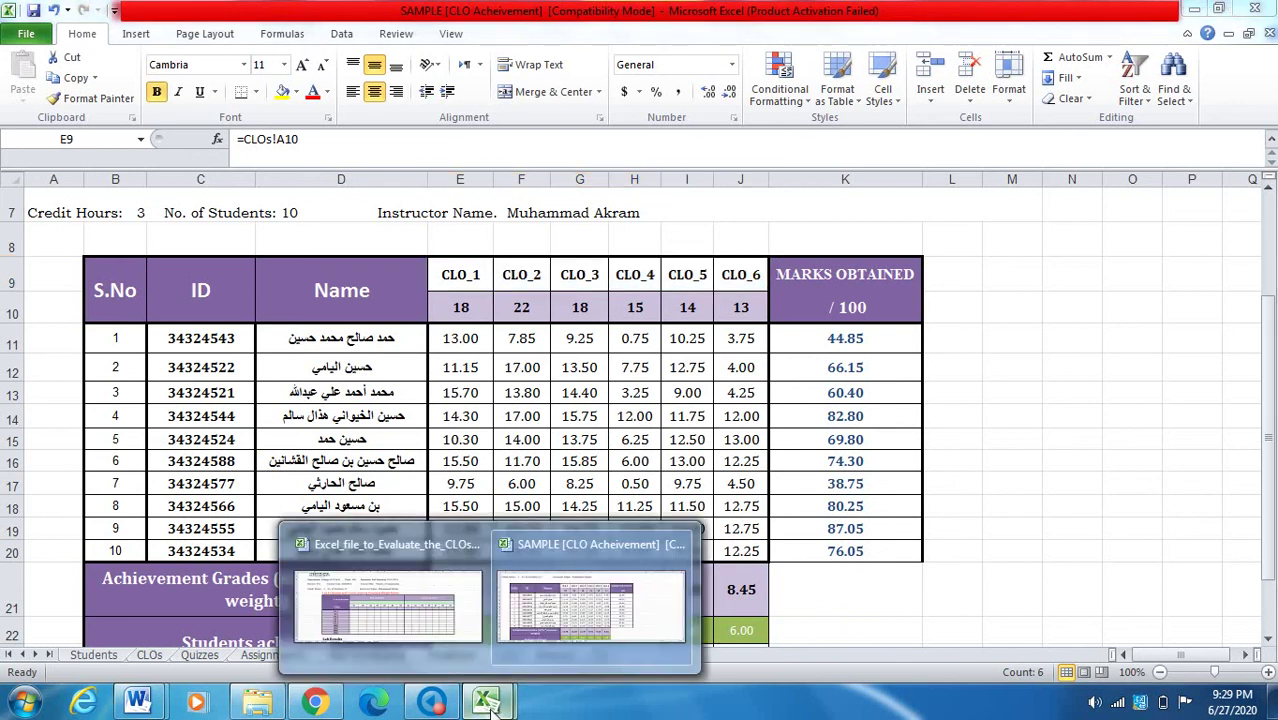
left_click(437, 577)
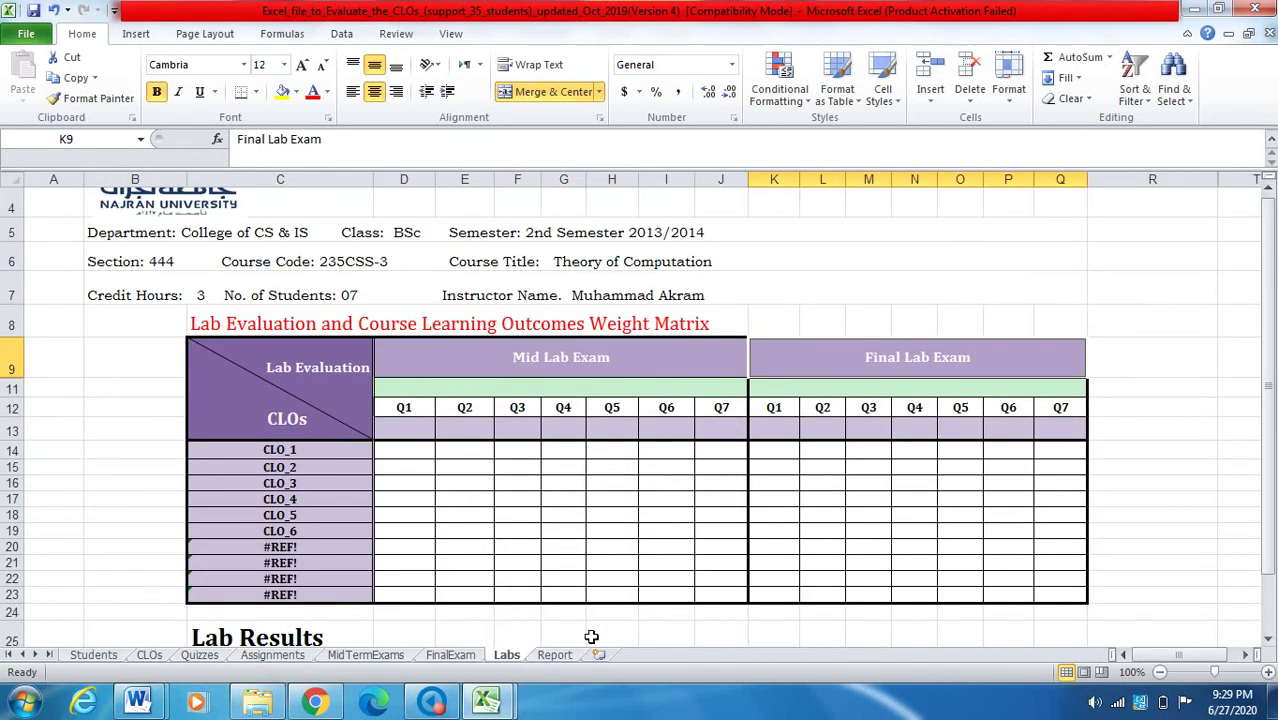
left_click(554, 655)
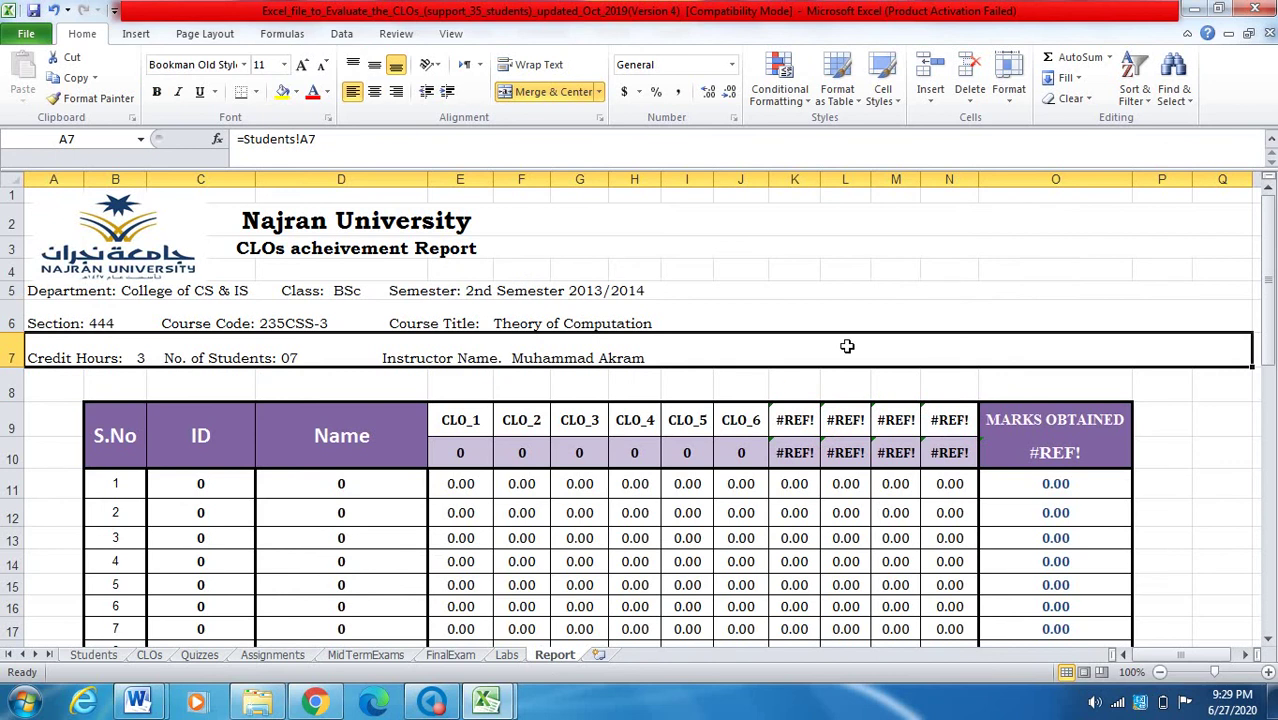
left_click(884, 294)
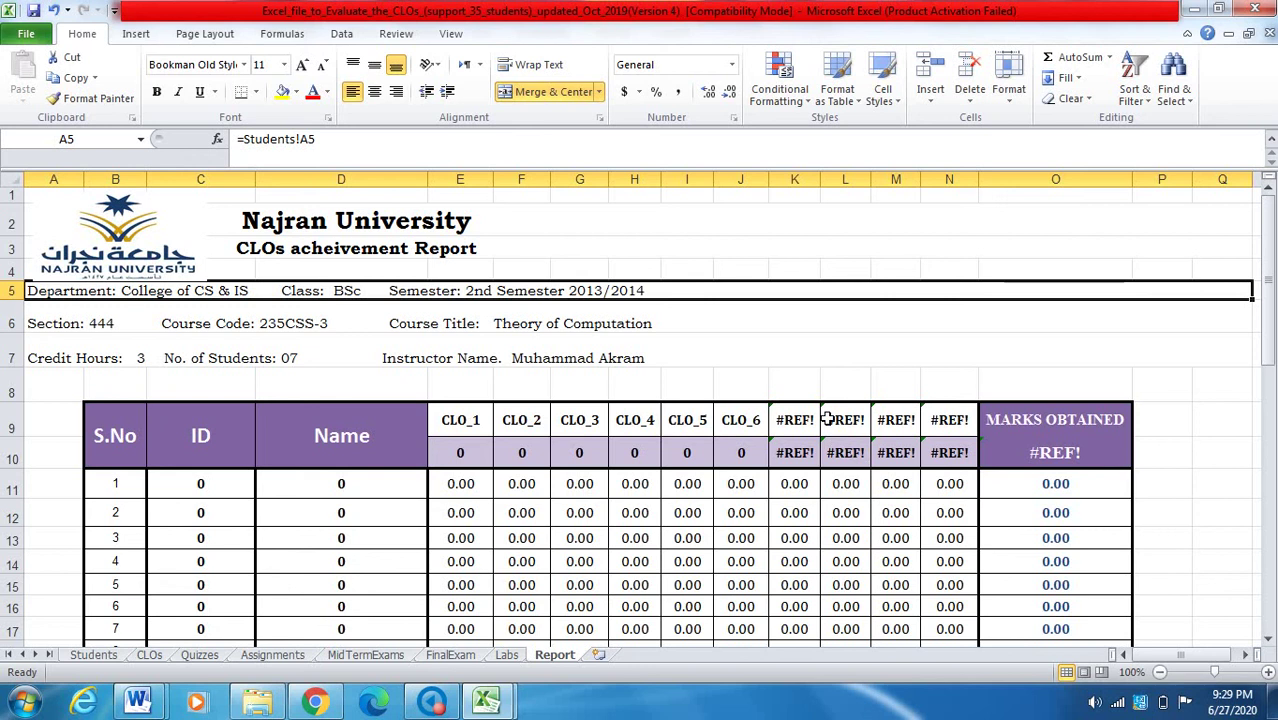
left_click_drag(797, 180, 949, 195)
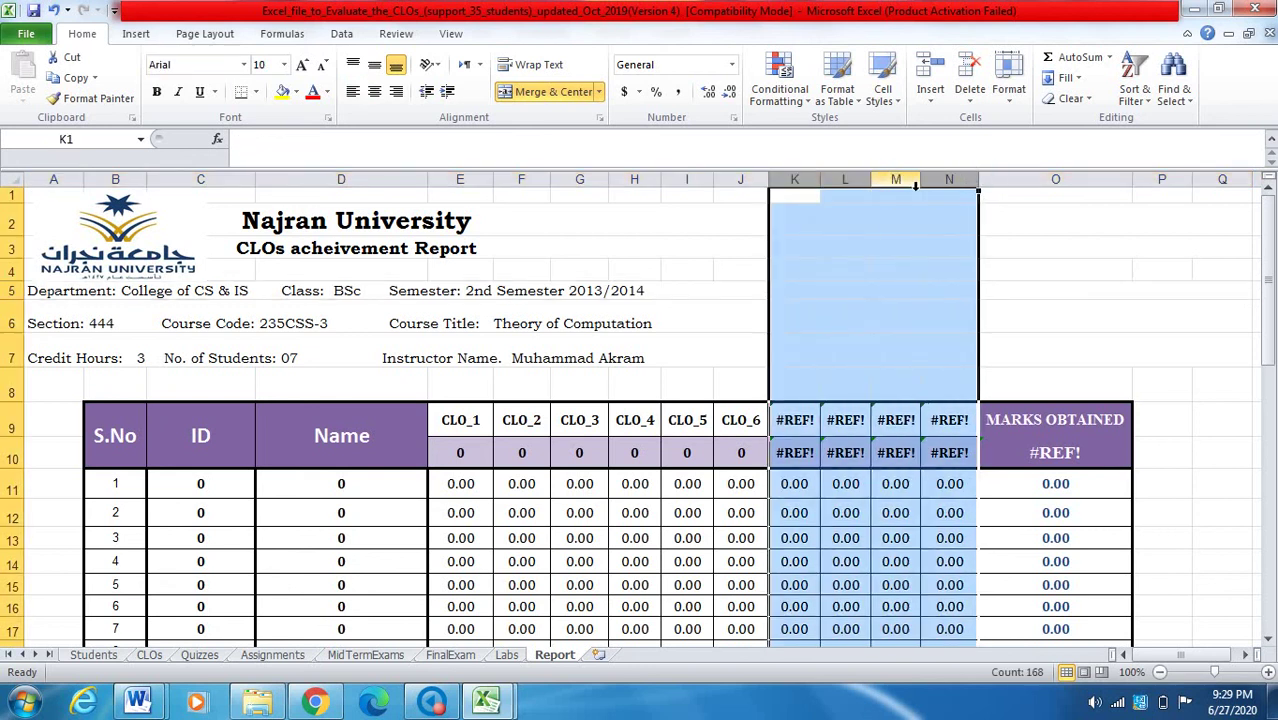
right_click(897, 183)
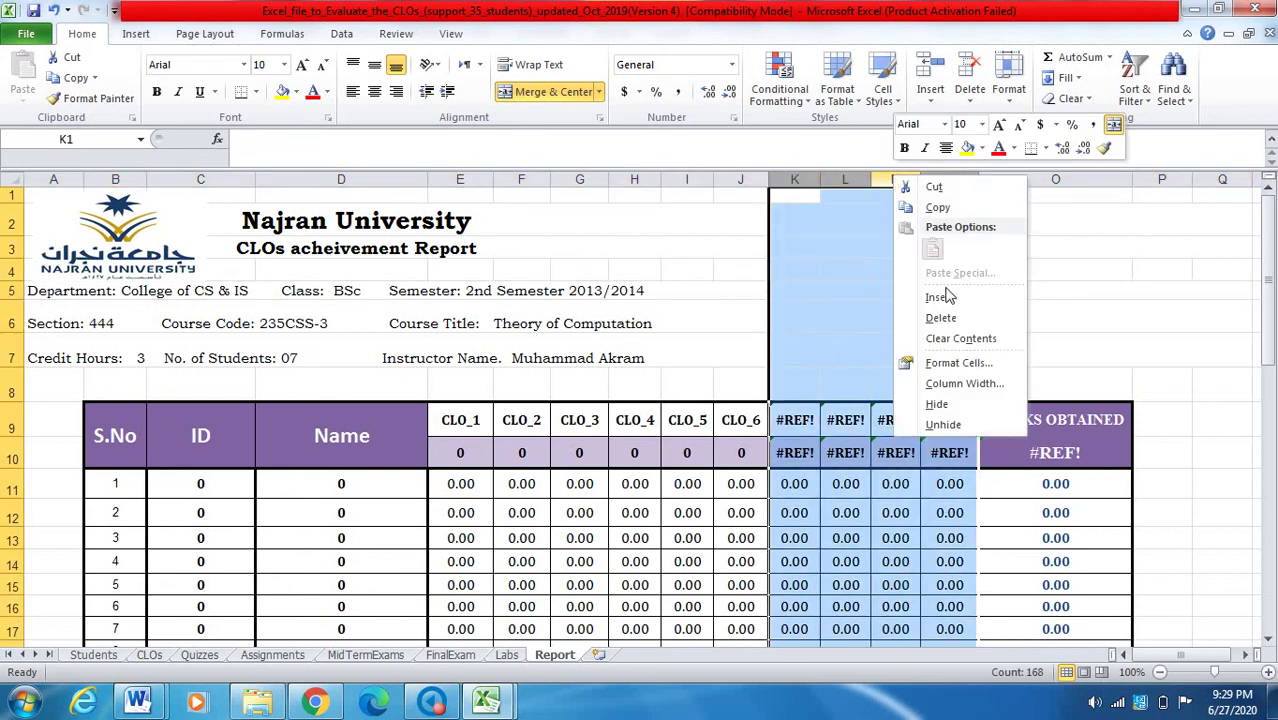
left_click(940, 317)
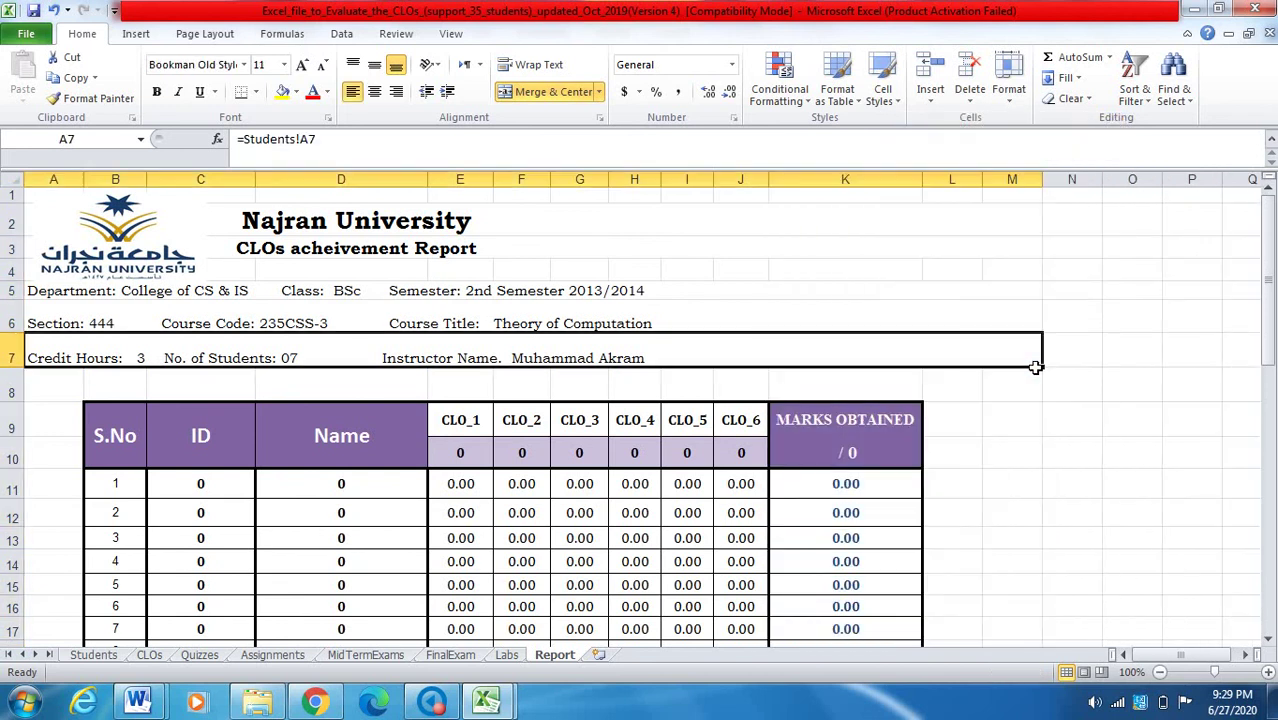
Delete the #REF! student rows 21 to 45 from the report table, then check the remaining report
scroll(1034, 365, "down", 2)
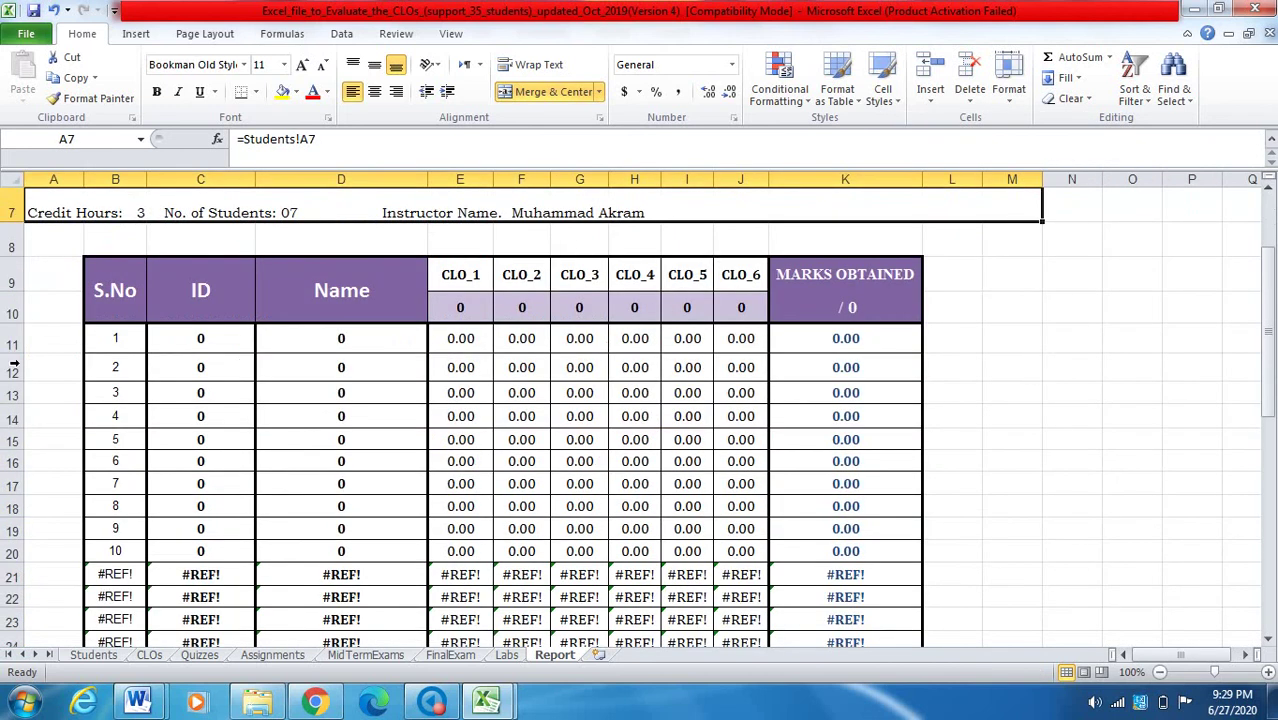
scroll(16, 420, "down", 3)
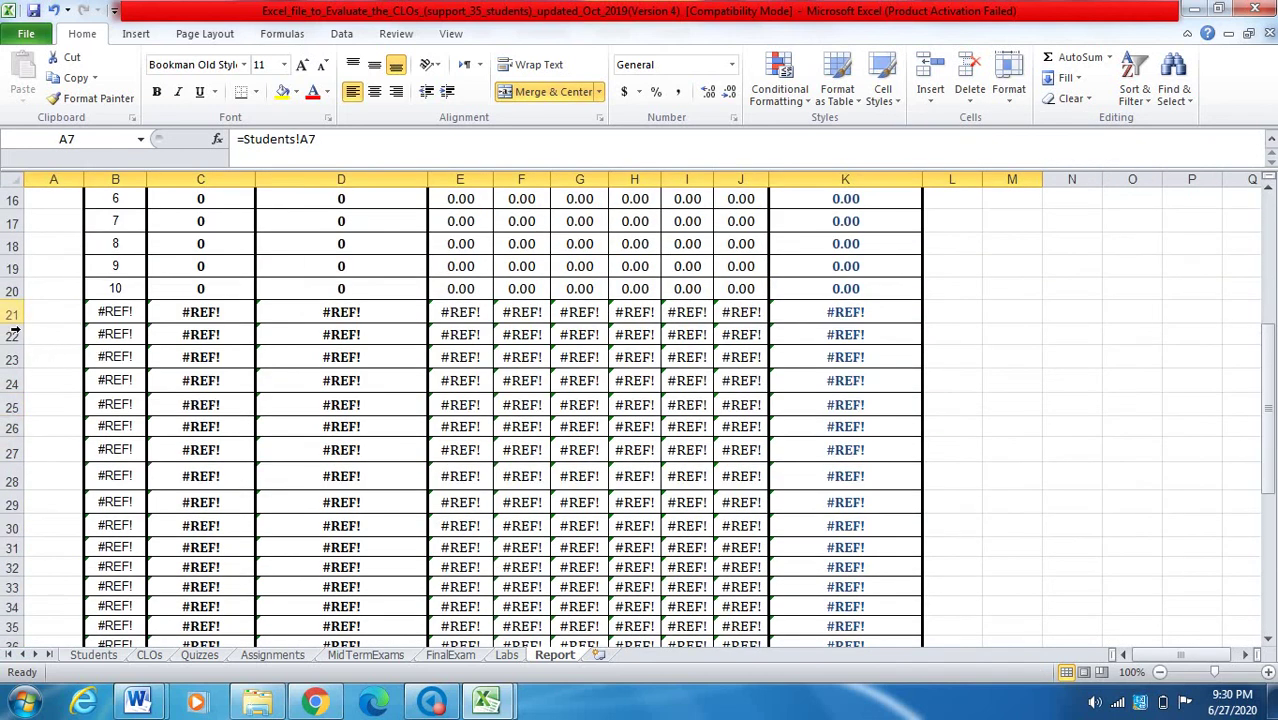
left_click_drag(16, 322, 120, 463)
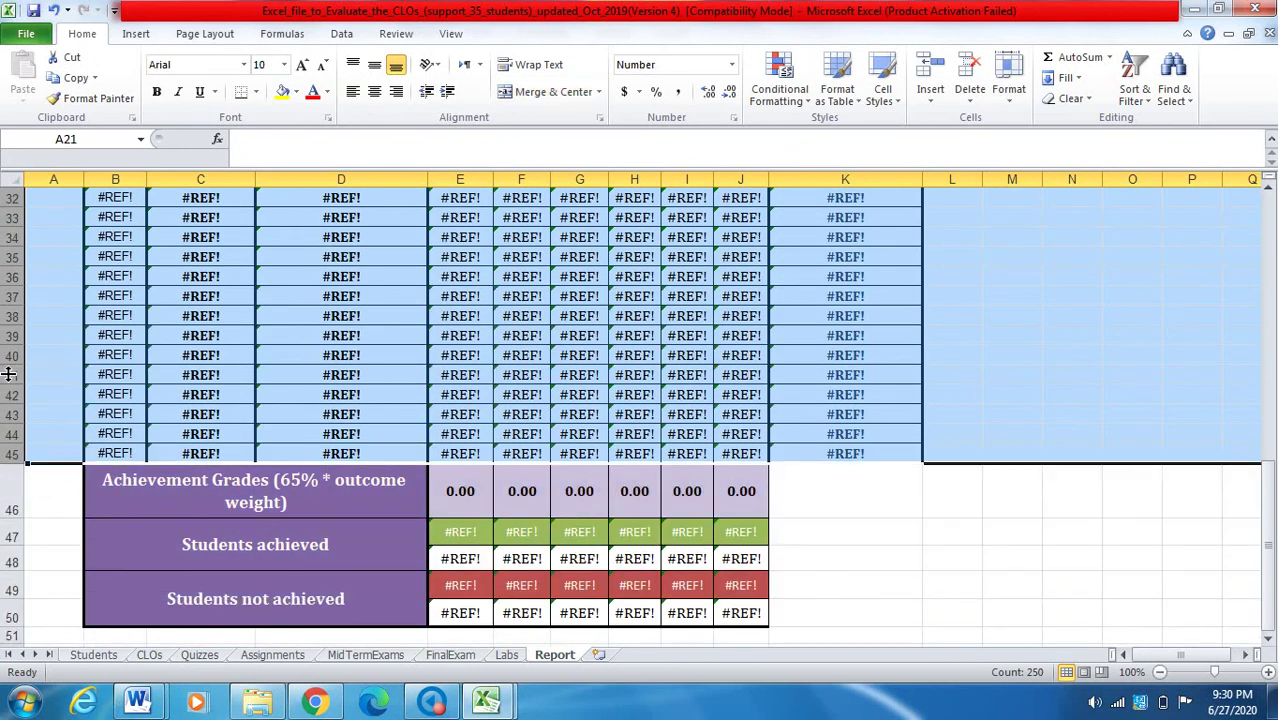
right_click(14, 376)
left_click(68, 515)
left_click(1115, 428)
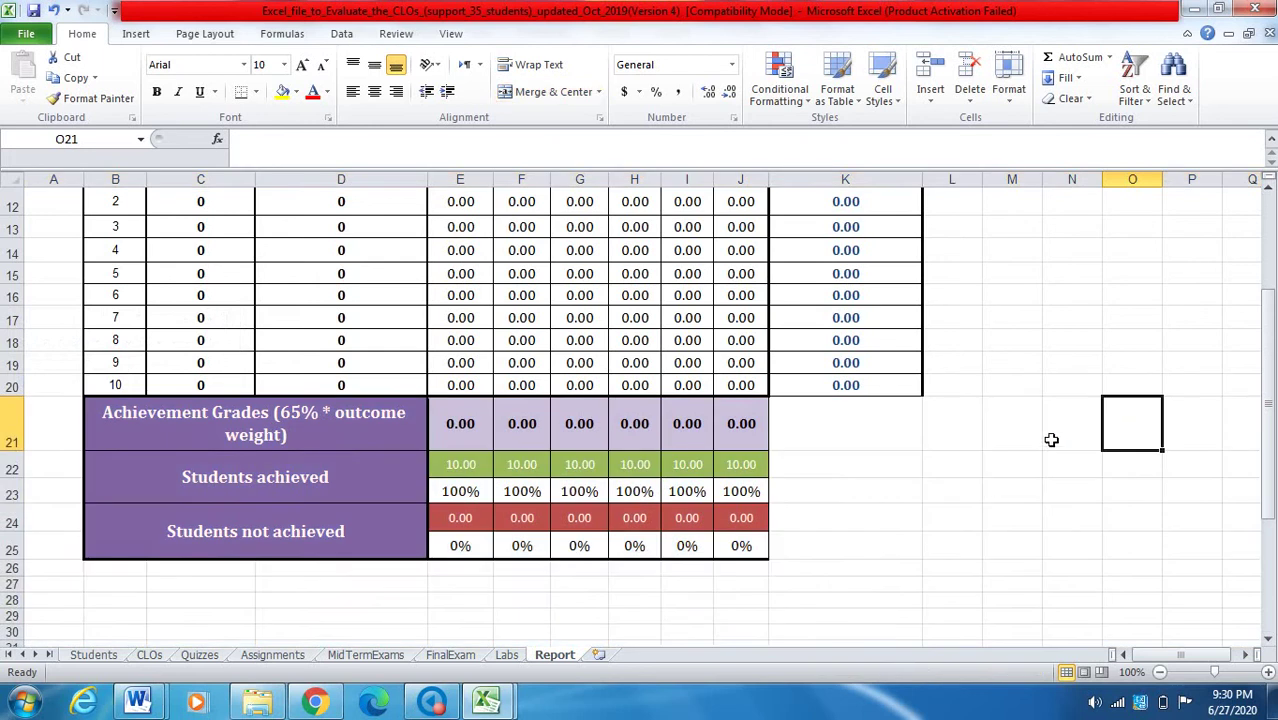
scroll(1051, 440, "up", 4)
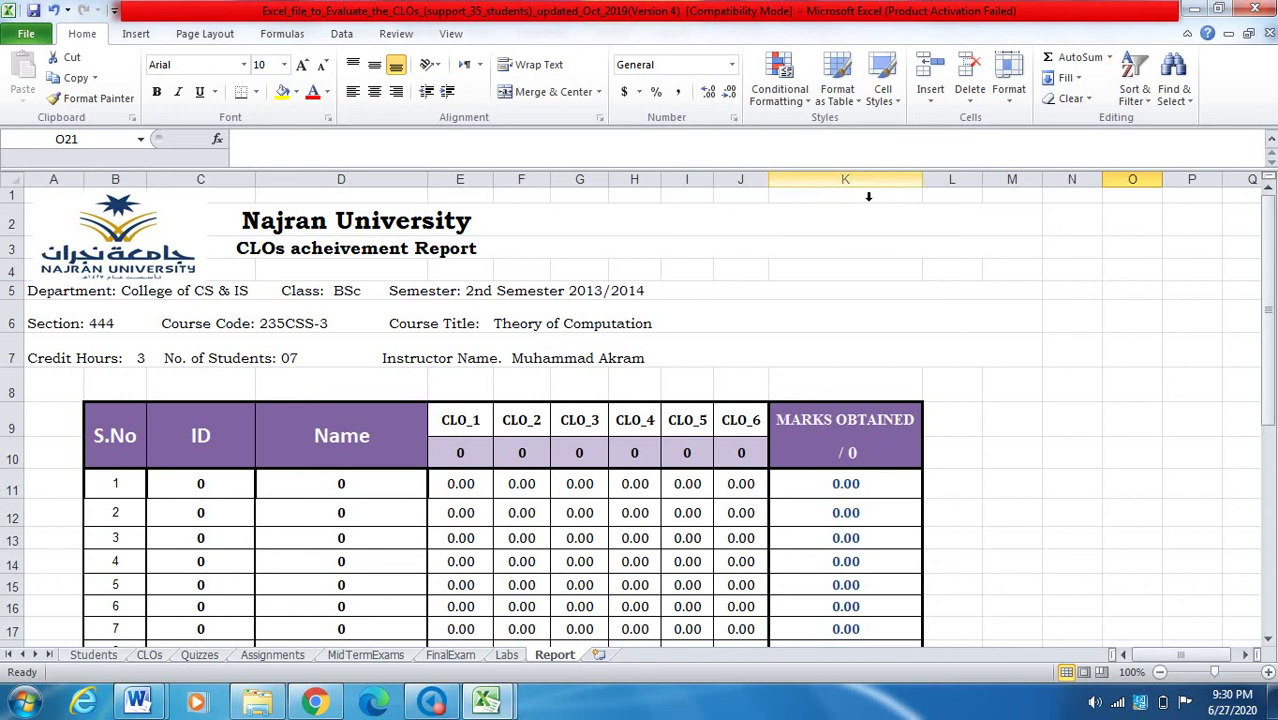
scroll(940, 328, "down", 2)
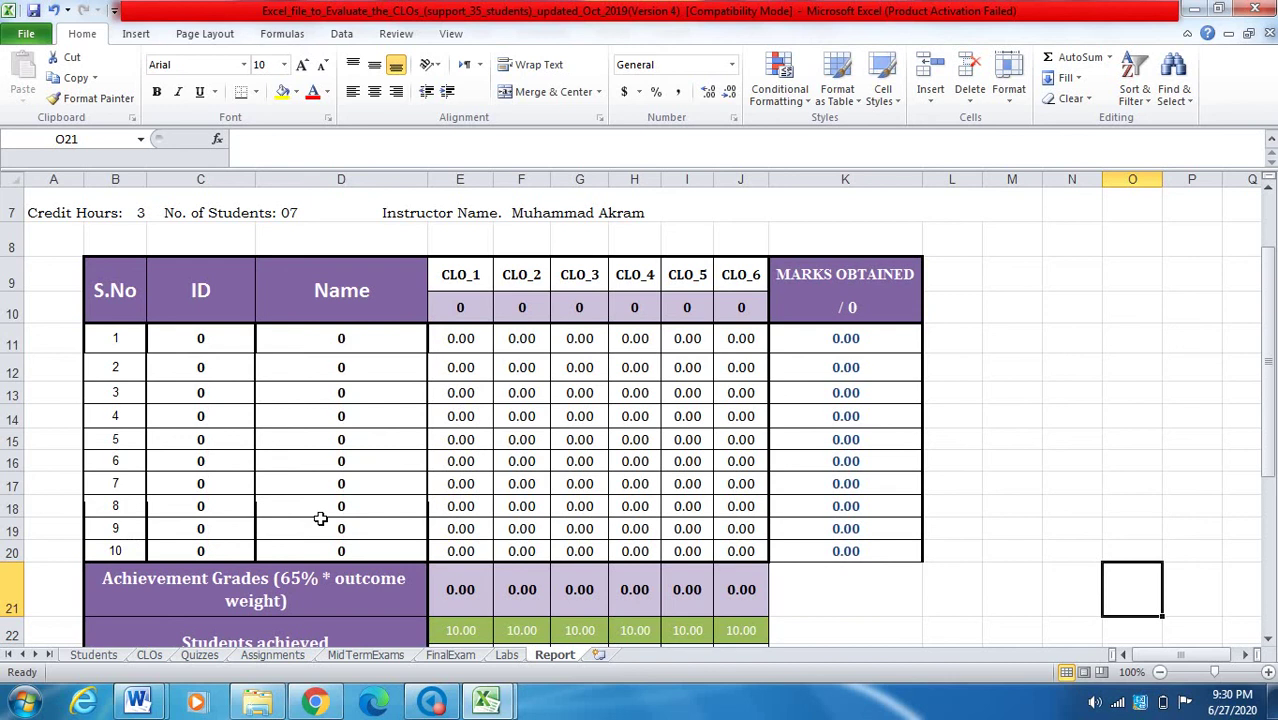
scroll(321, 518, "down", 2)
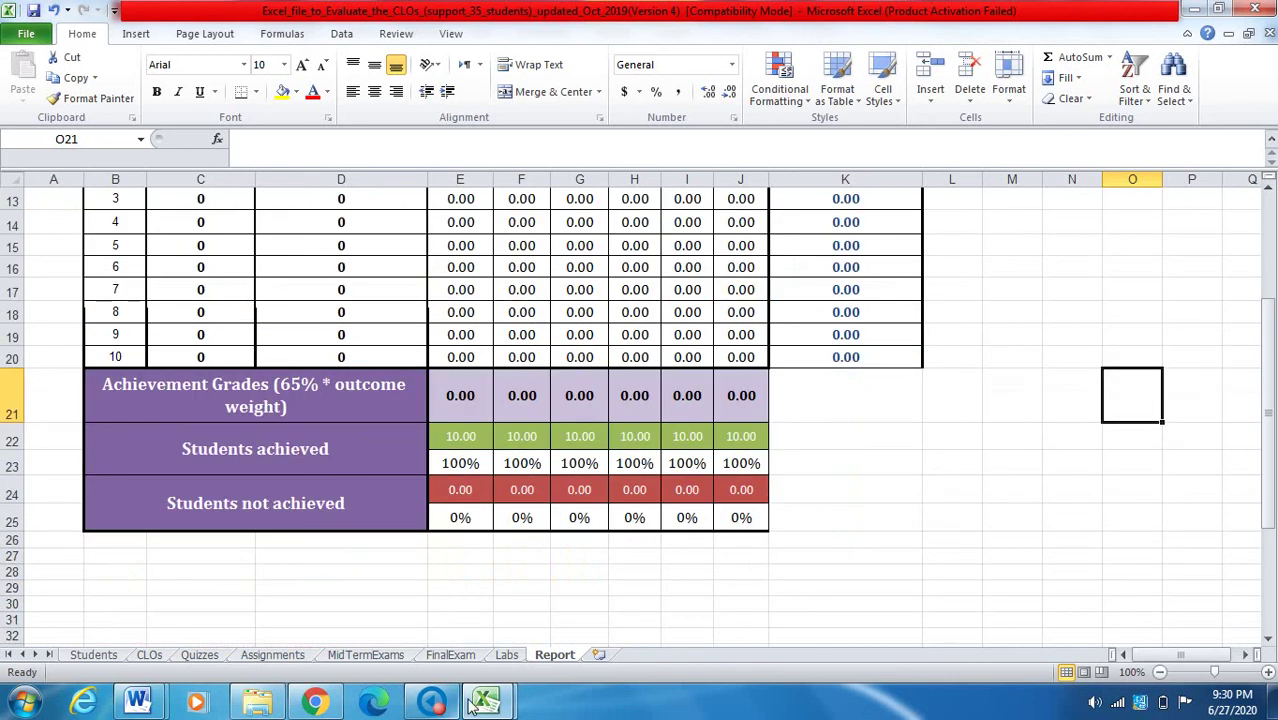
Switch back to the SAMPLE workbook's Report sheet and examine the total marks row beneath the CLO_1 to CLO_6 headings
mouse_move(486, 700)
left_click(576, 546)
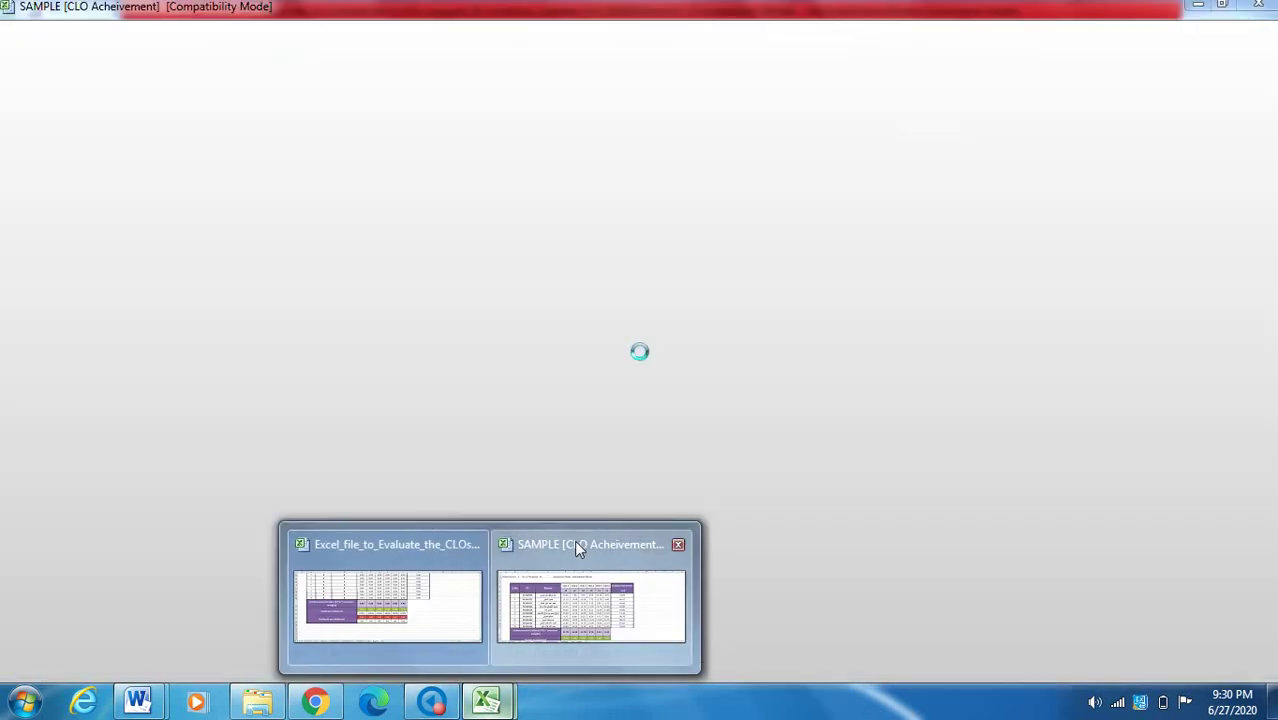
left_click(1094, 462)
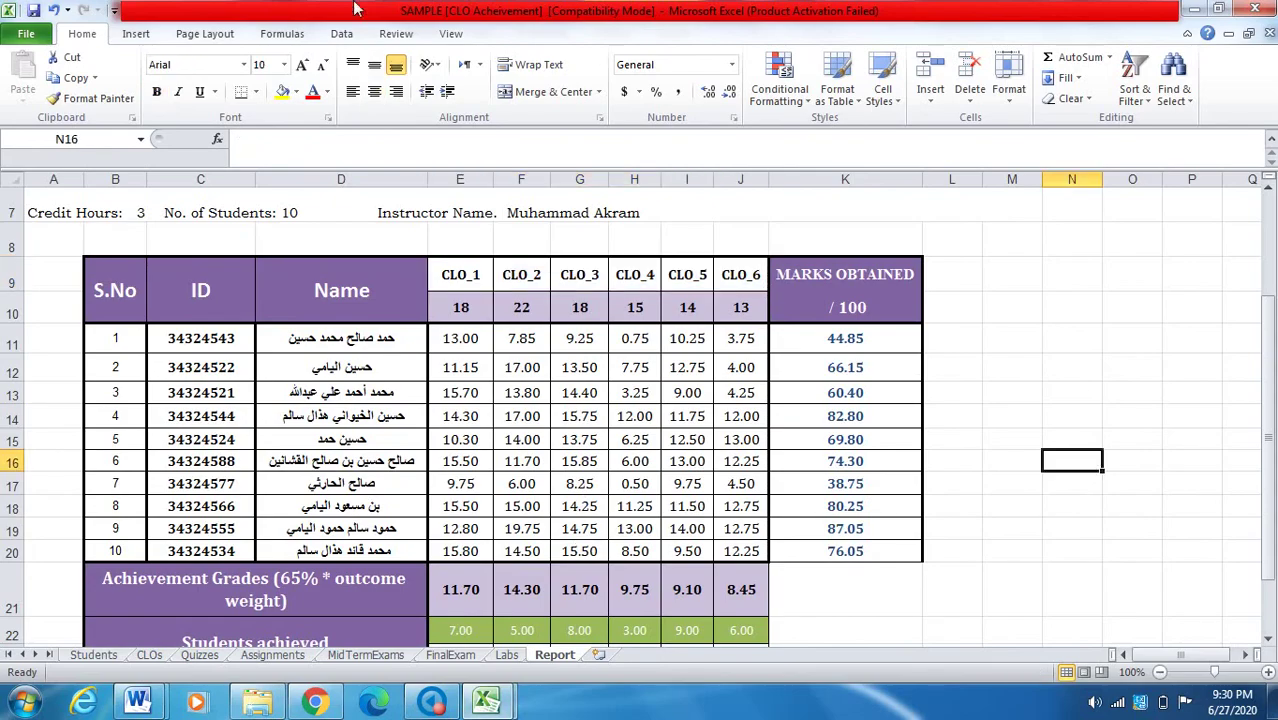
left_click(464, 279)
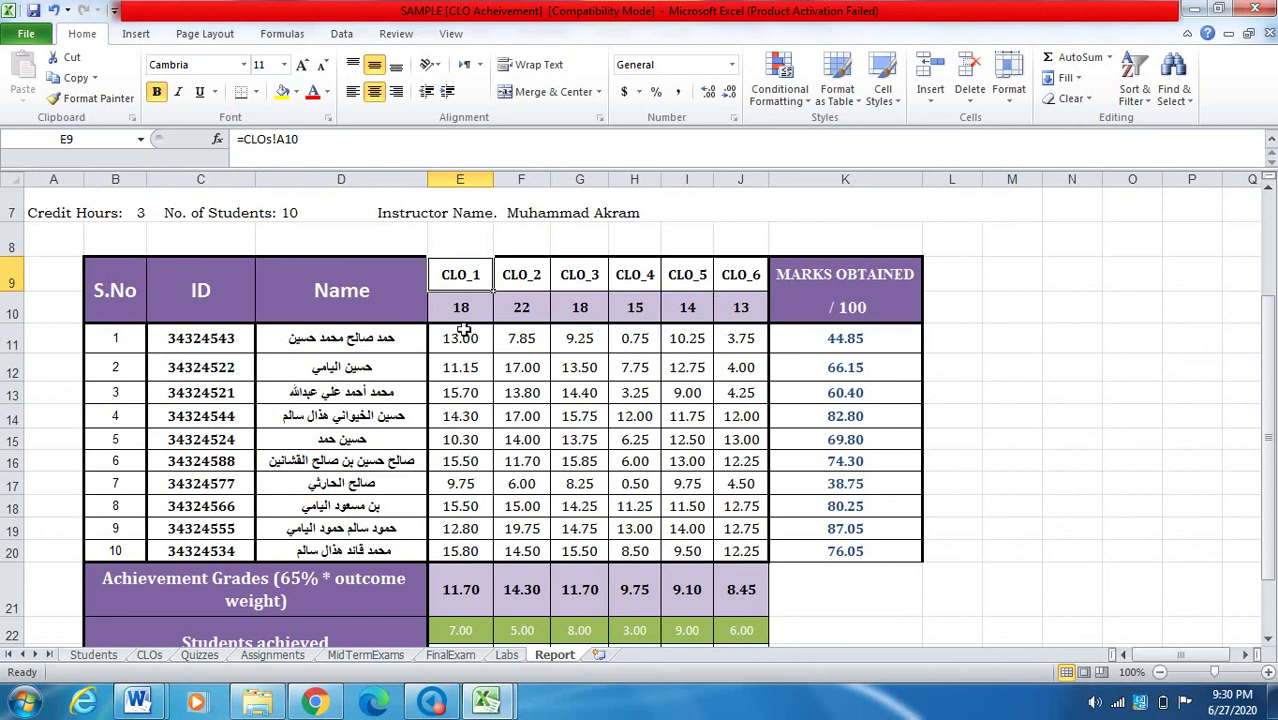
left_click_drag(456, 309, 768, 305)
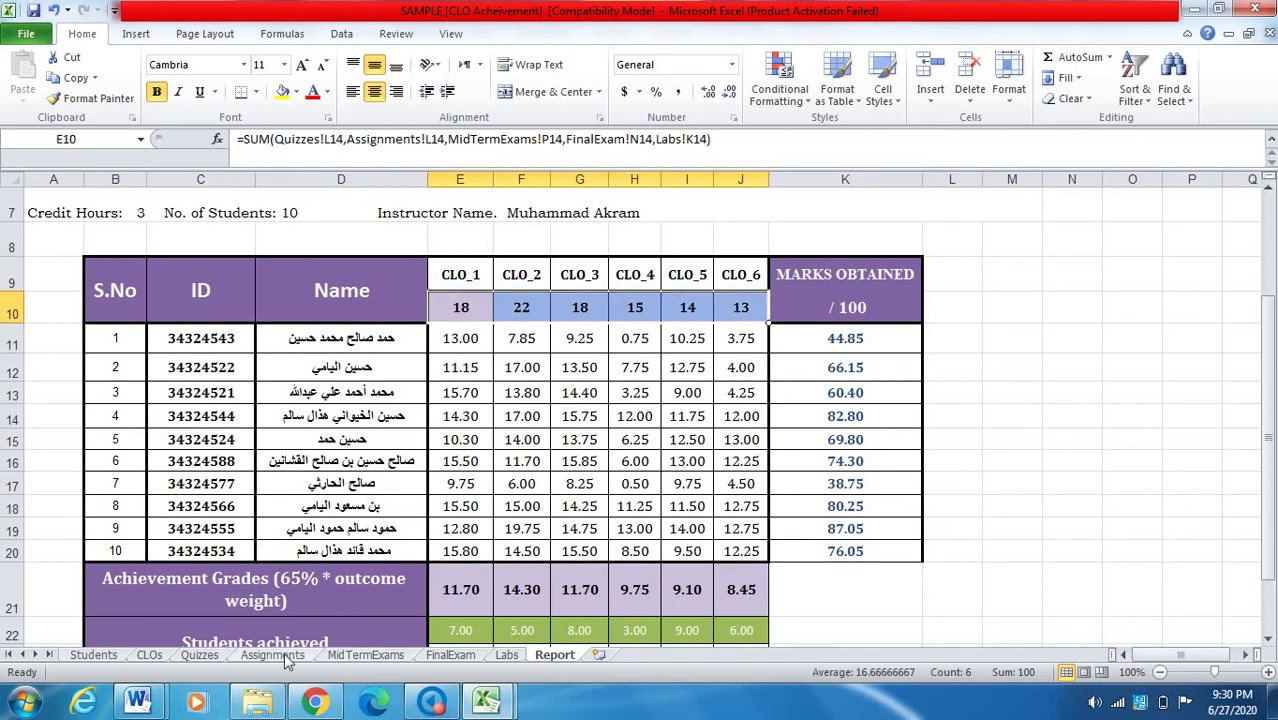
Open the sample's MidTermExams sheet and examine the Mid Term Exam-I total and the question marks assigned to CLO_1 and CLO_3
left_click(339, 656)
scroll(511, 483, "up", 5)
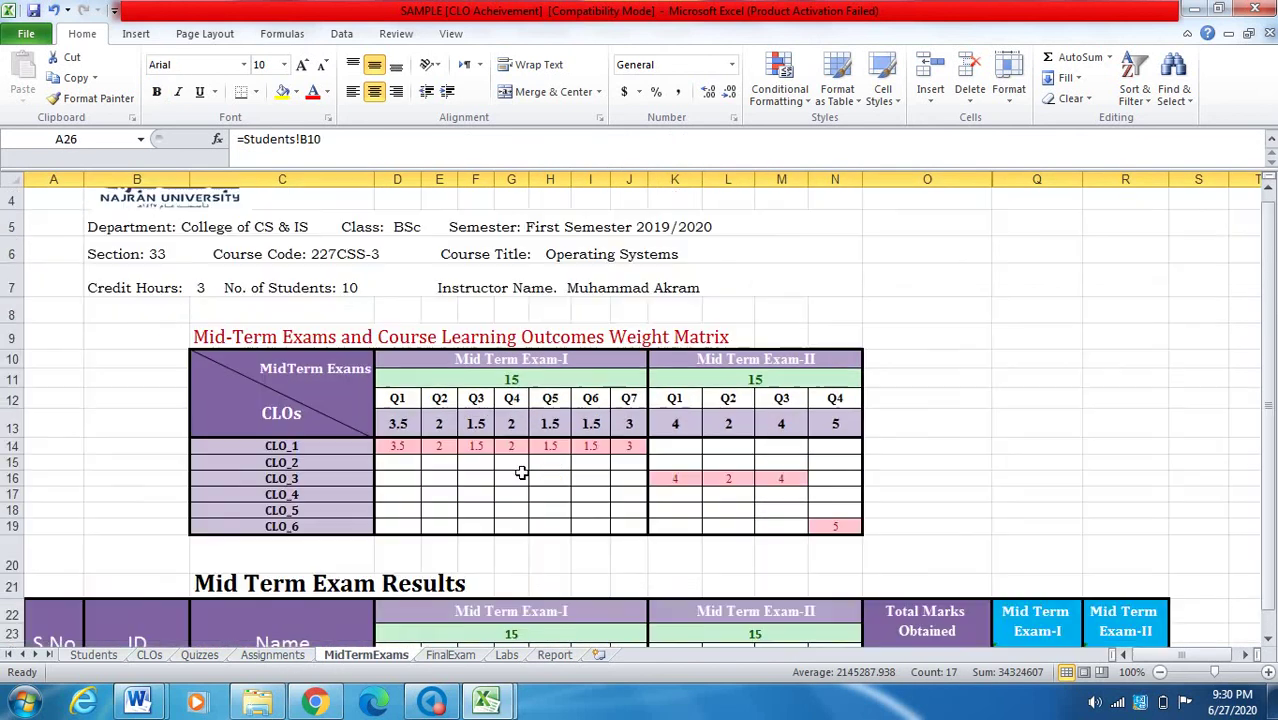
scroll(511, 483, "down", 2)
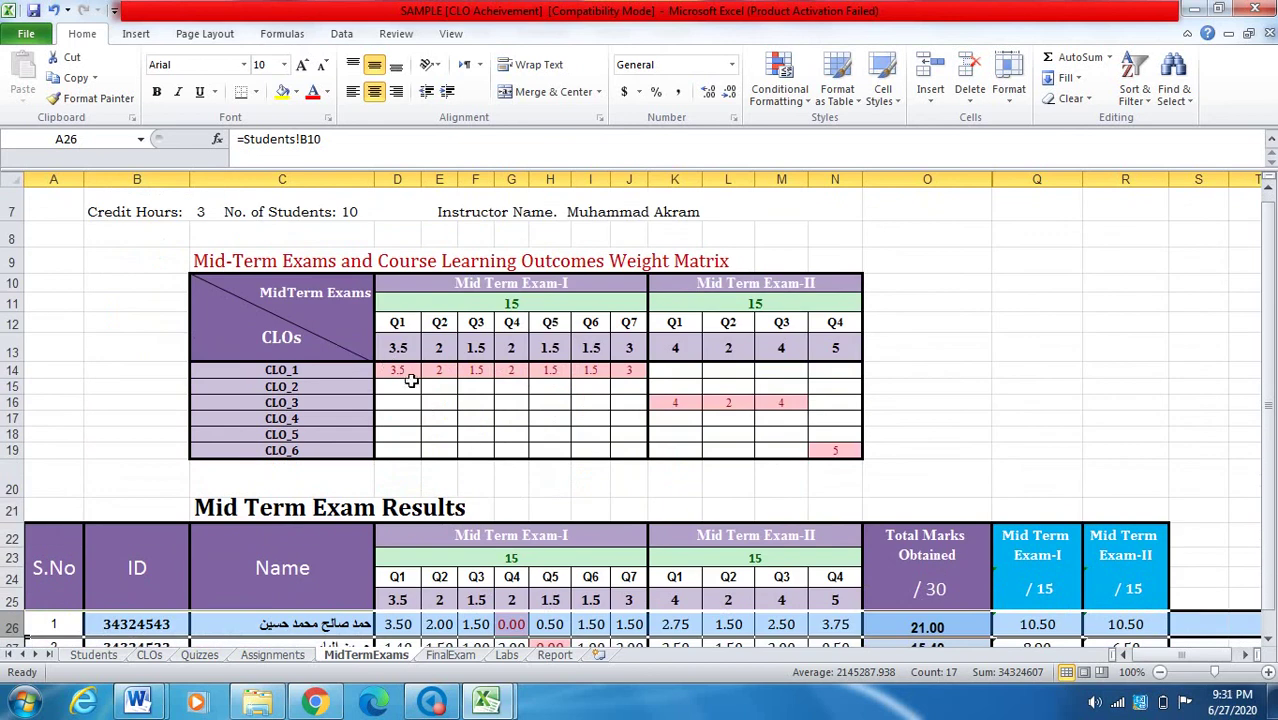
left_click(522, 306)
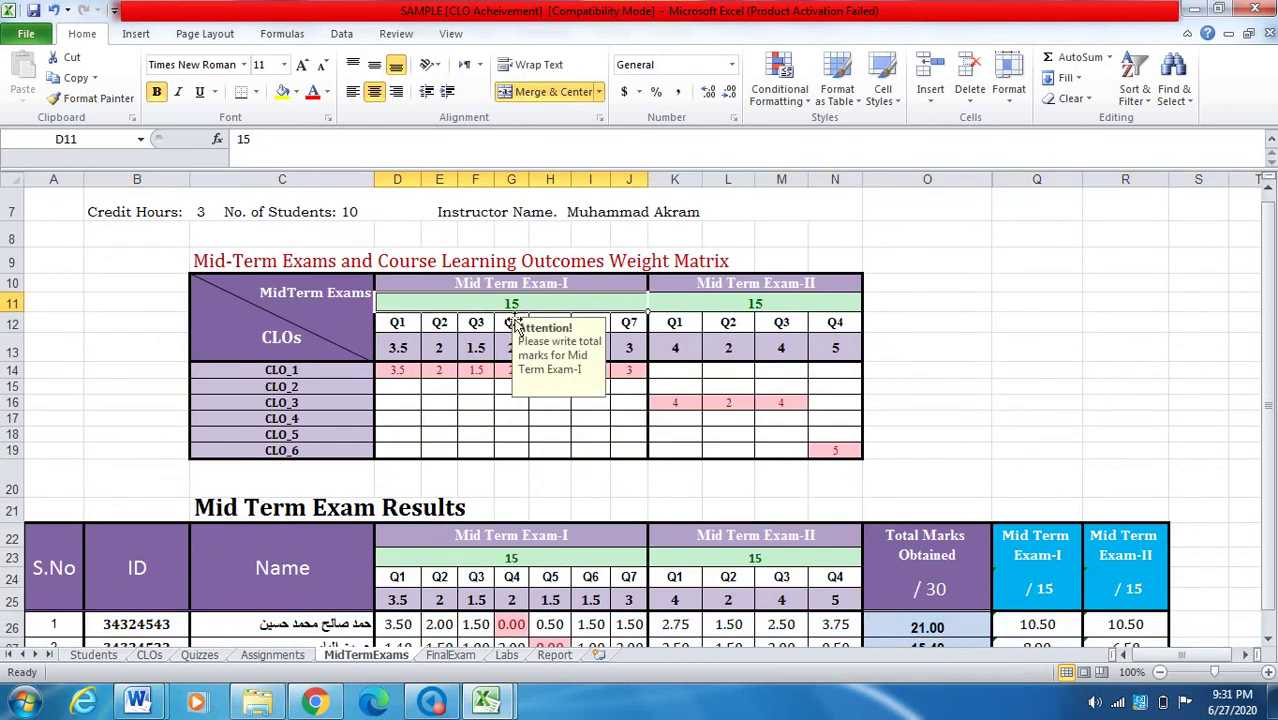
left_click_drag(265, 372, 787, 405)
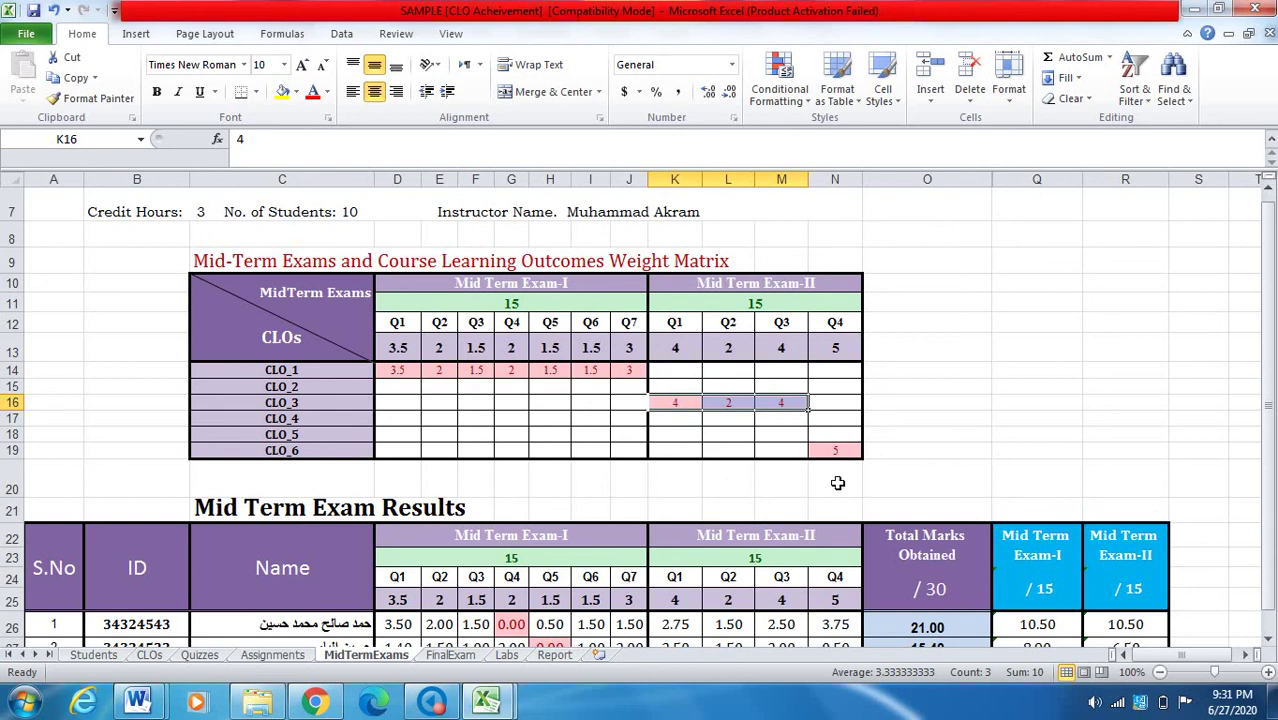
Return to the sample's Report sheet and examine the formula for CLO_1's total marks and the achievement rows below the students
left_click(553, 655)
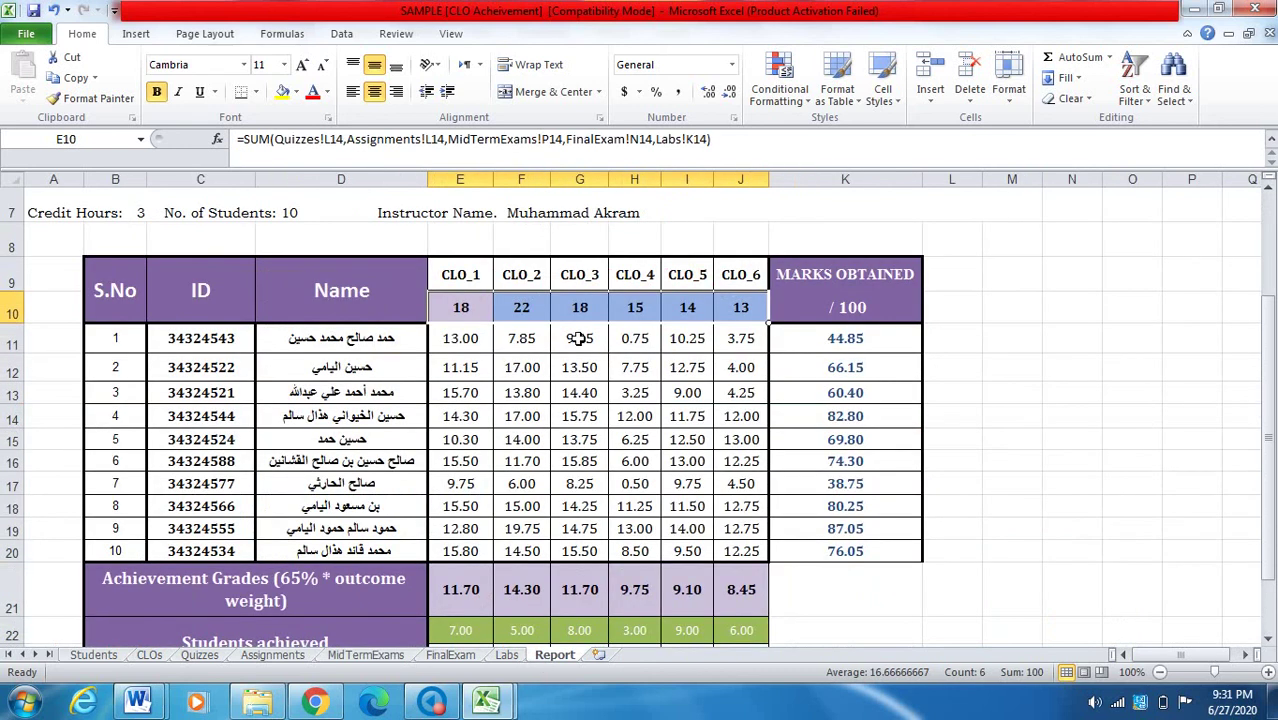
left_click(449, 319)
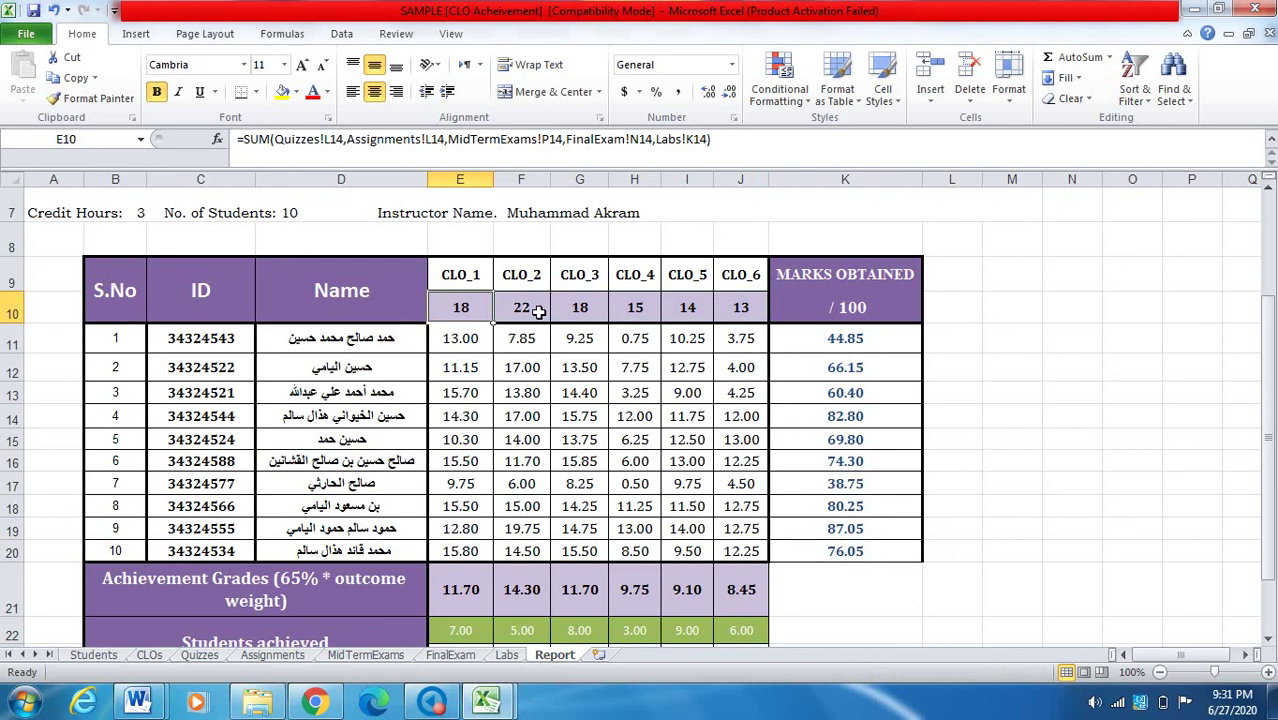
left_click(473, 287)
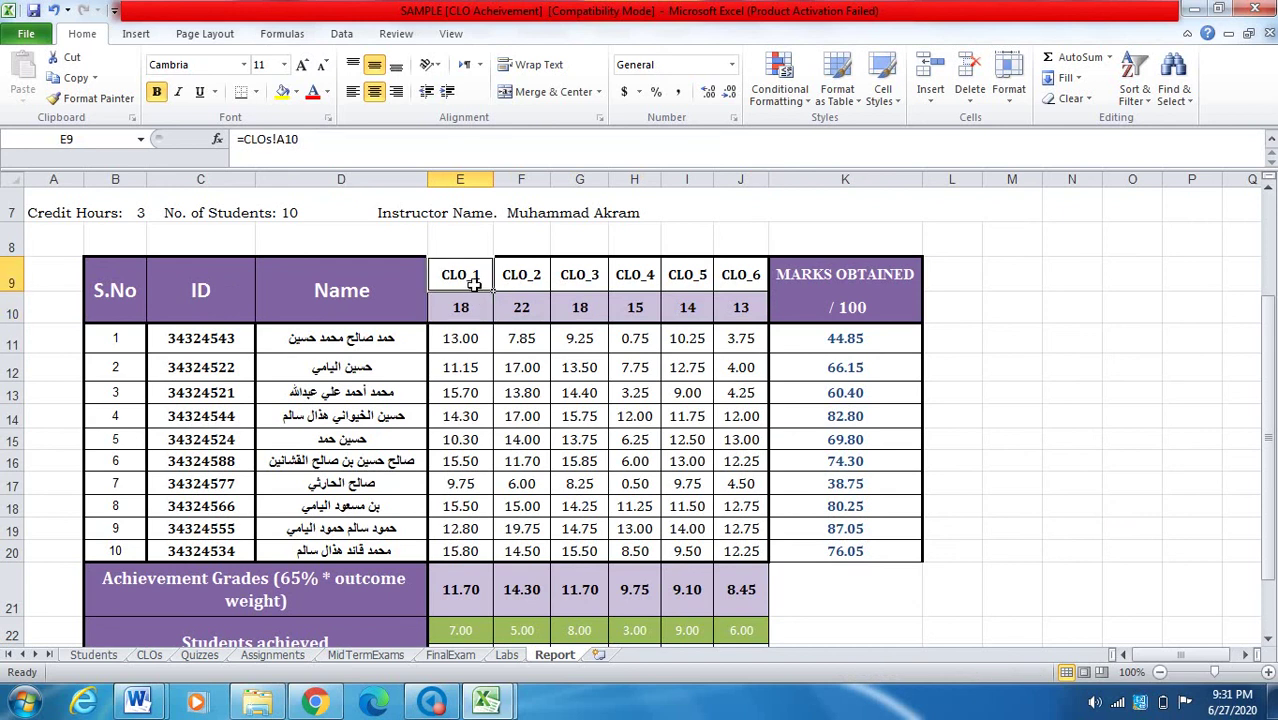
left_click(483, 322)
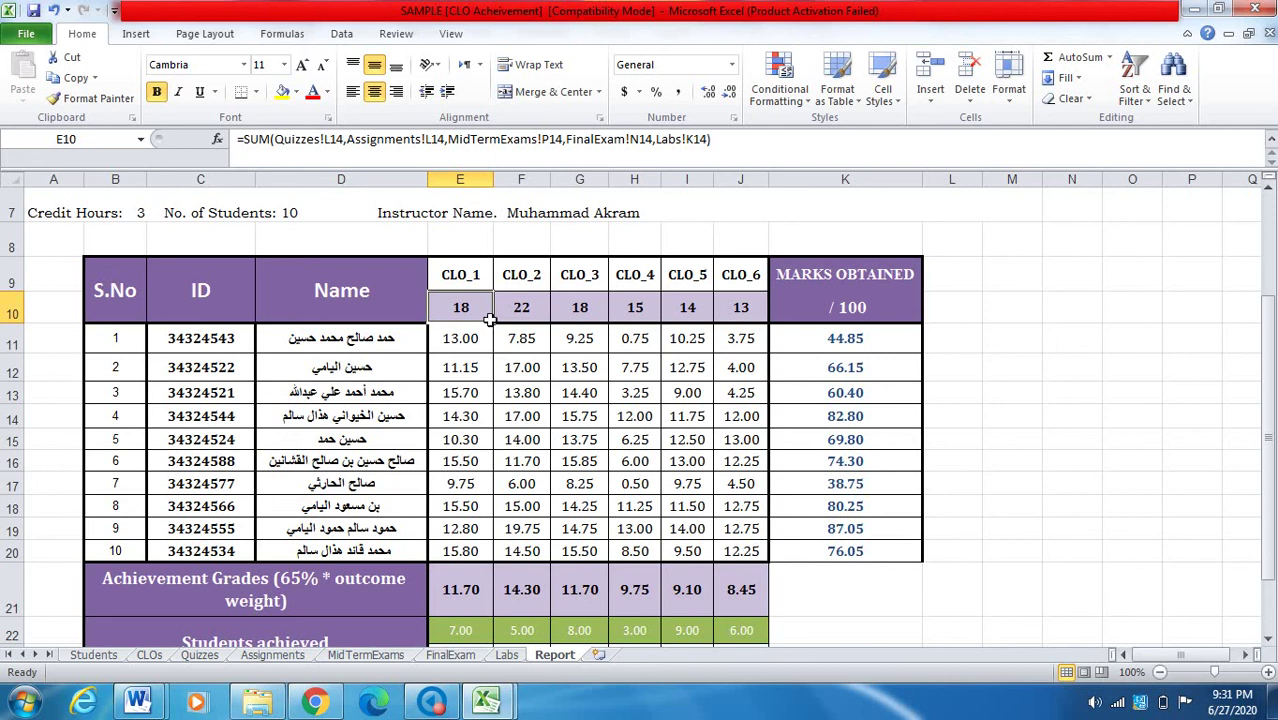
scroll(521, 326, "down", 1)
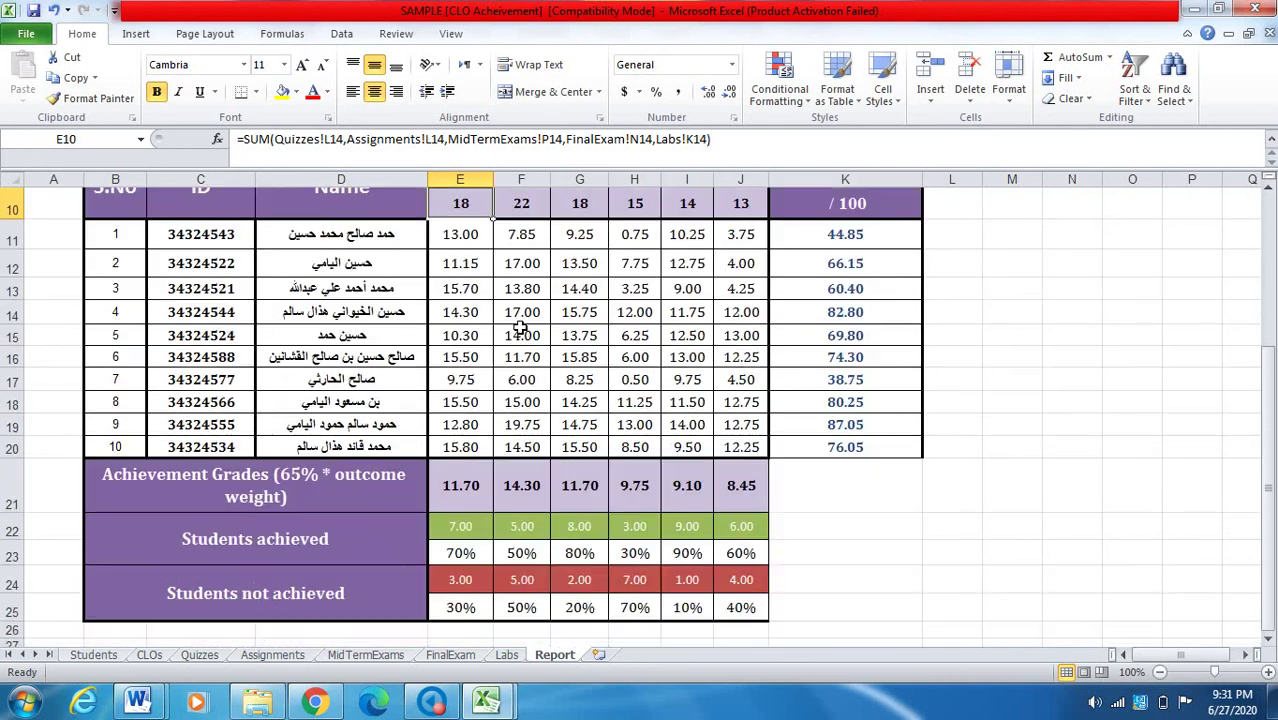
Examine CLO_1's total marks and the Achievement Grades row that takes 65% of the outcome weight
scroll(519, 330, "up", 1)
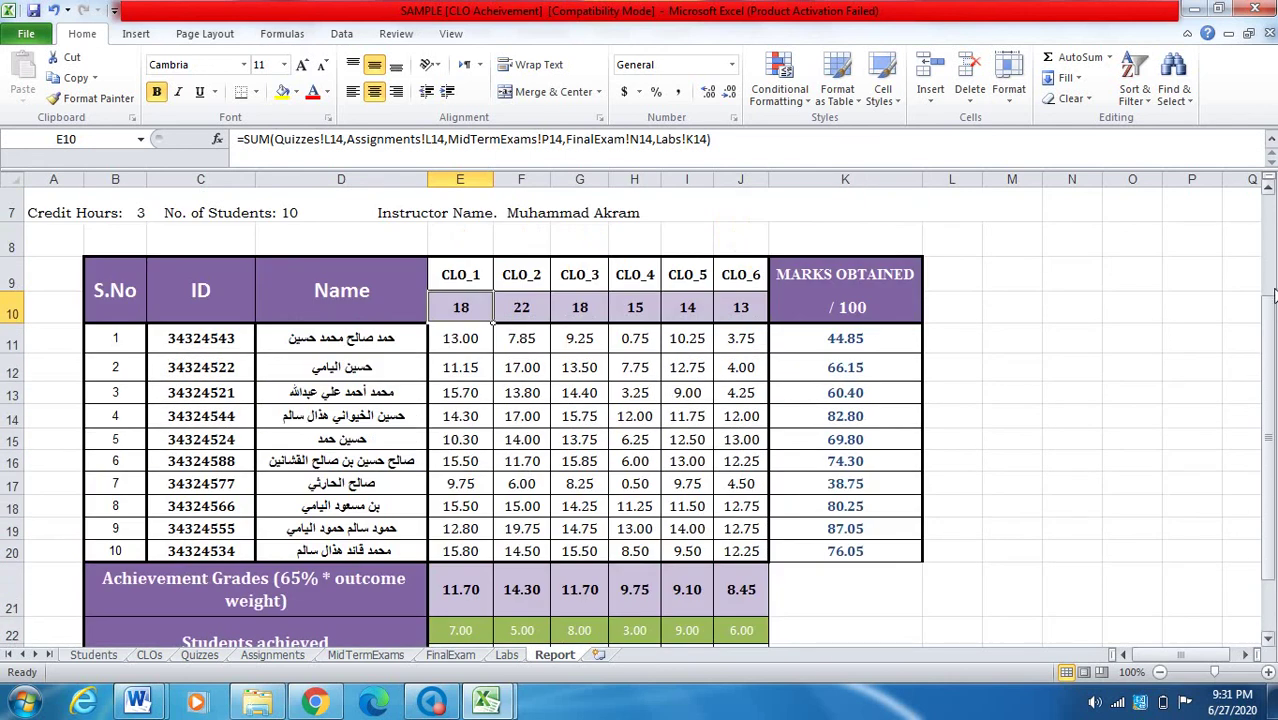
left_click_drag(1268, 316, 1264, 327)
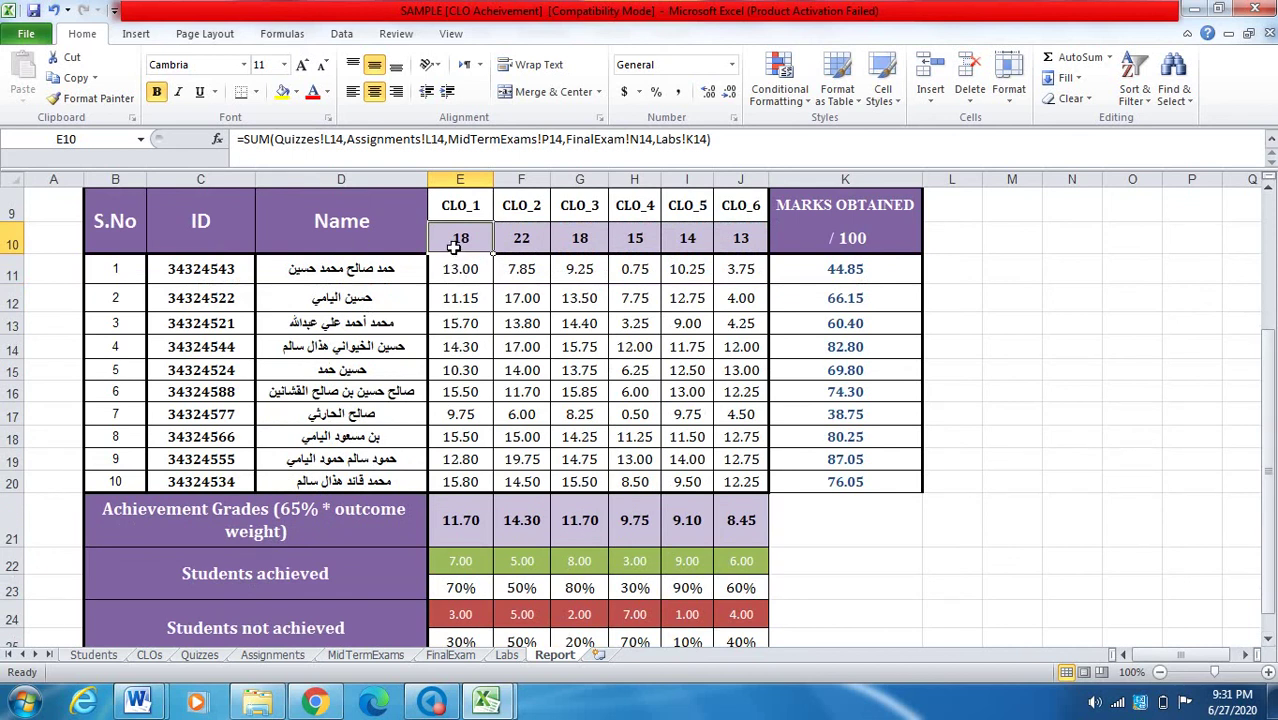
left_click(241, 532)
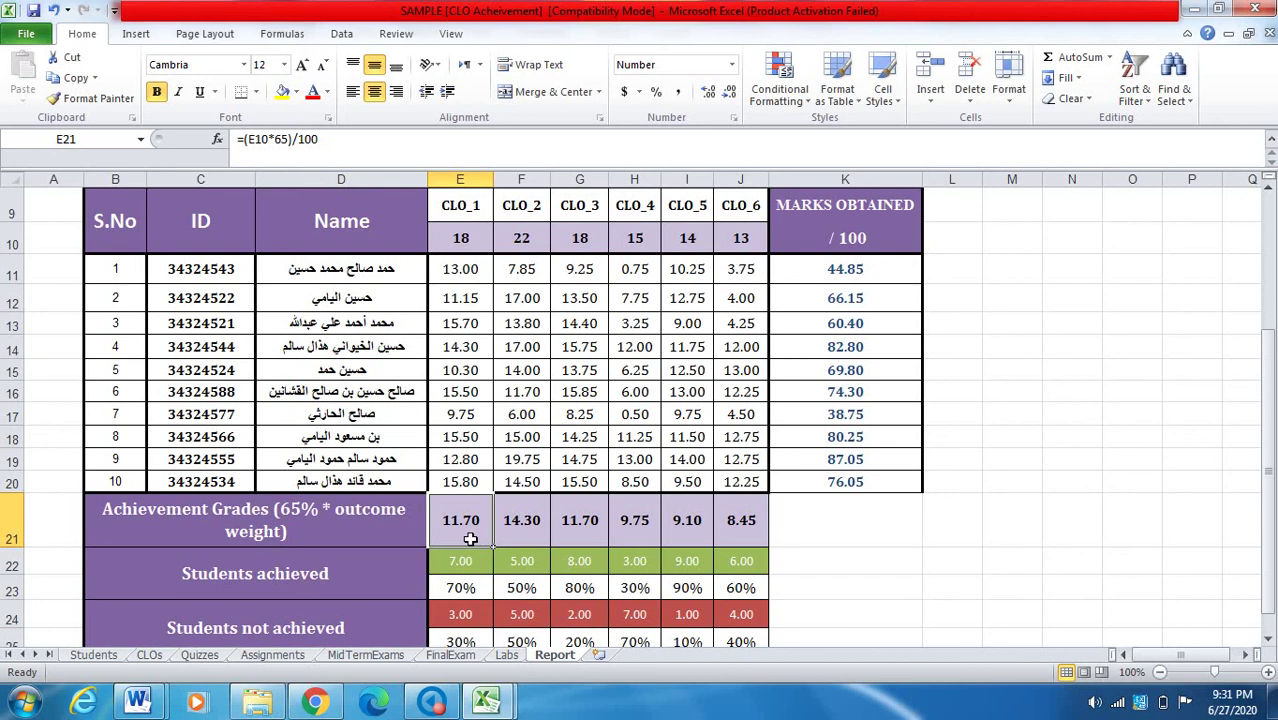
Go through the ten students' CLO_1 marks one by one, comparing each with the CLO_1 achievement grade
left_click(469, 180)
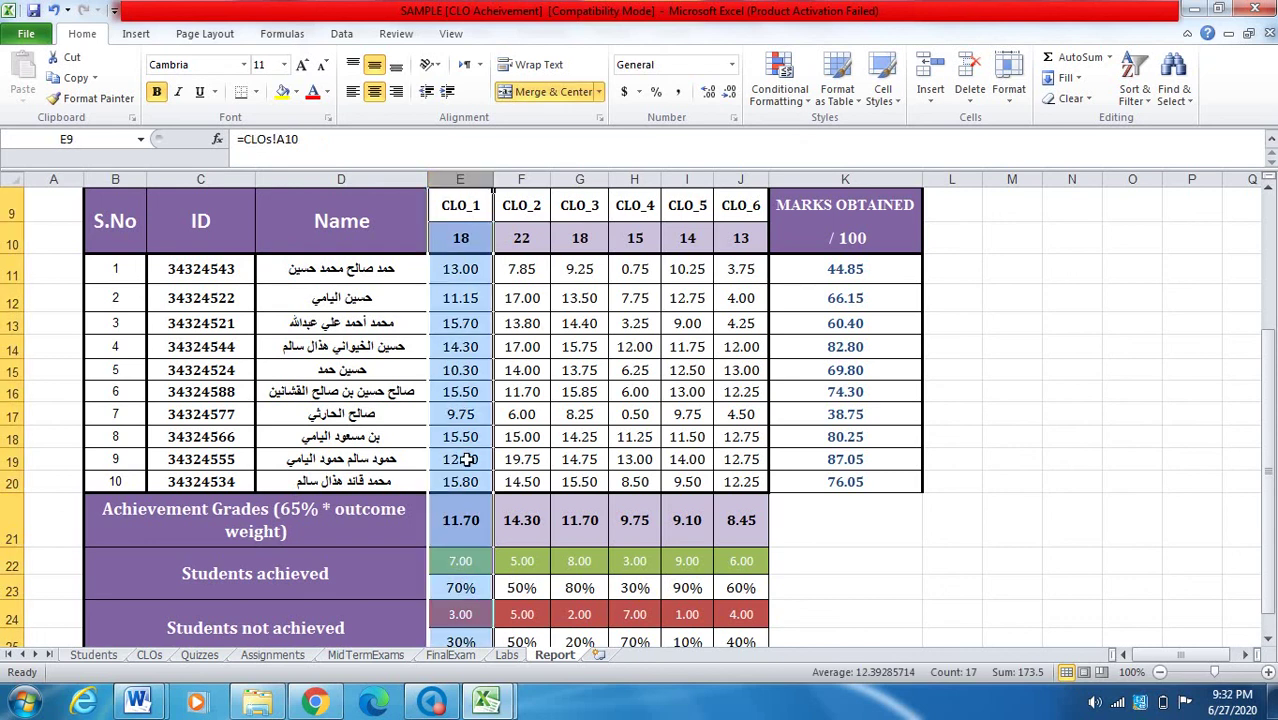
left_click(465, 287)
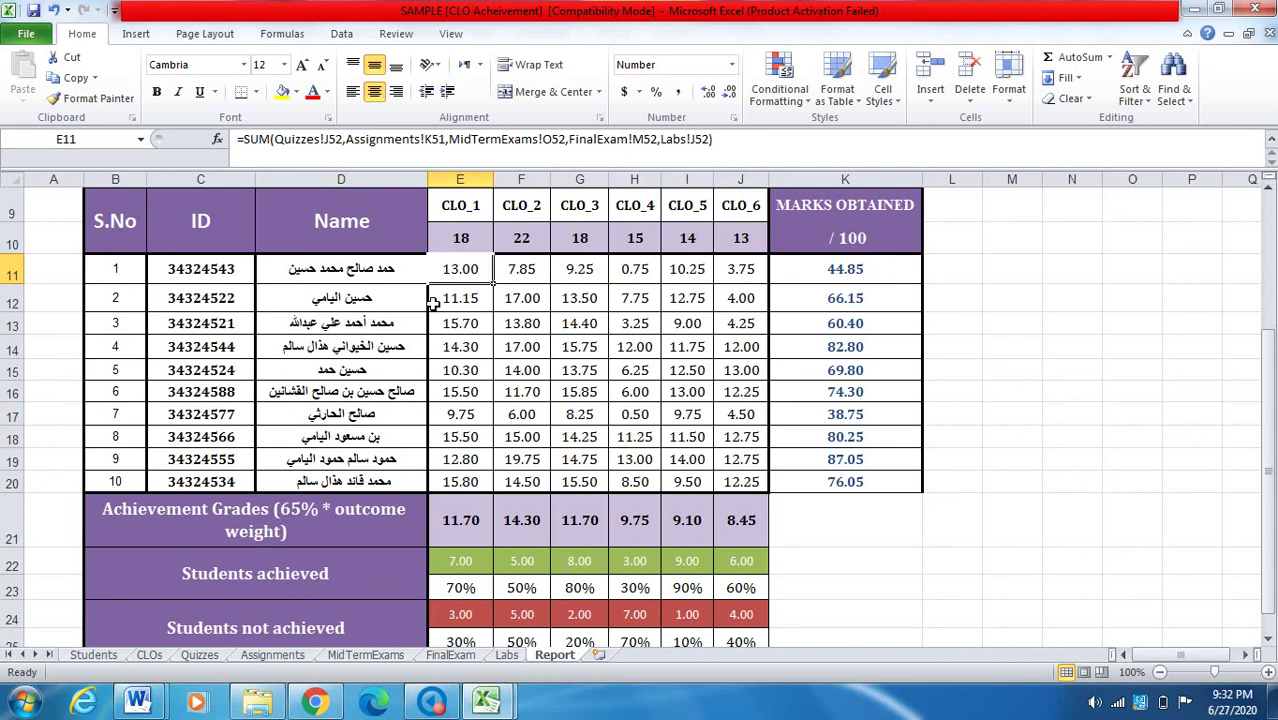
left_click(30, 308)
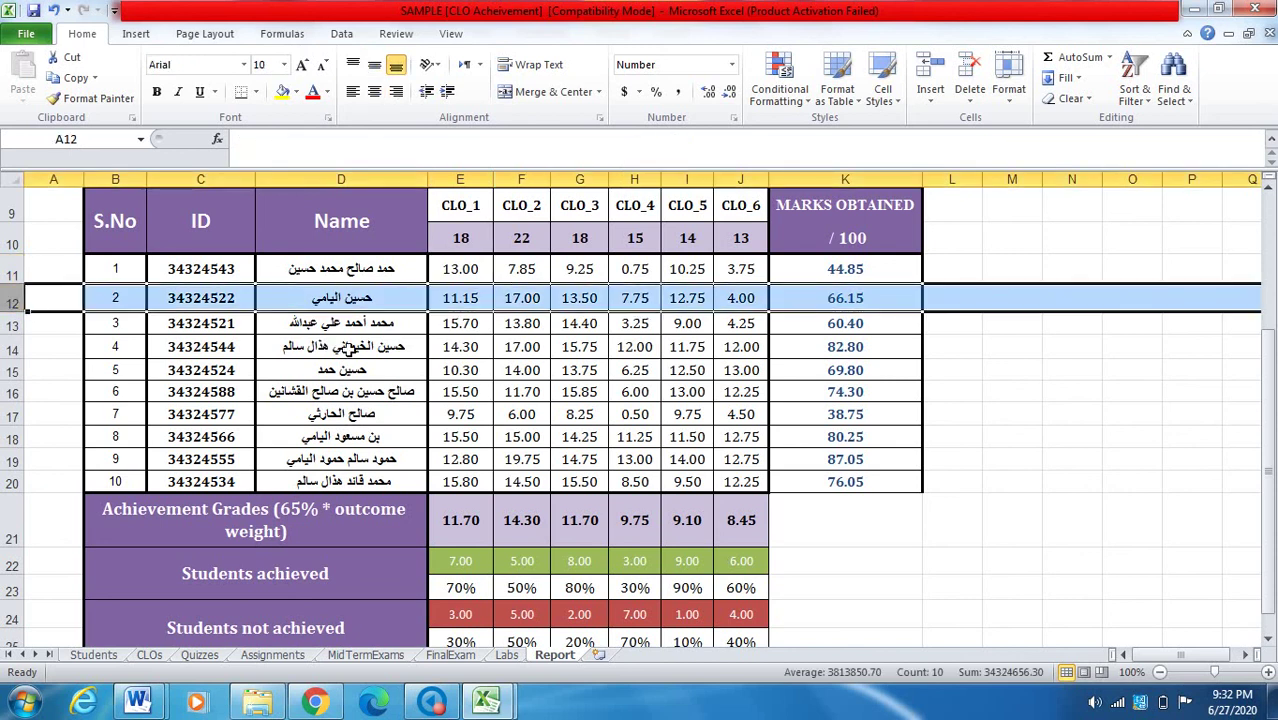
left_click(468, 330)
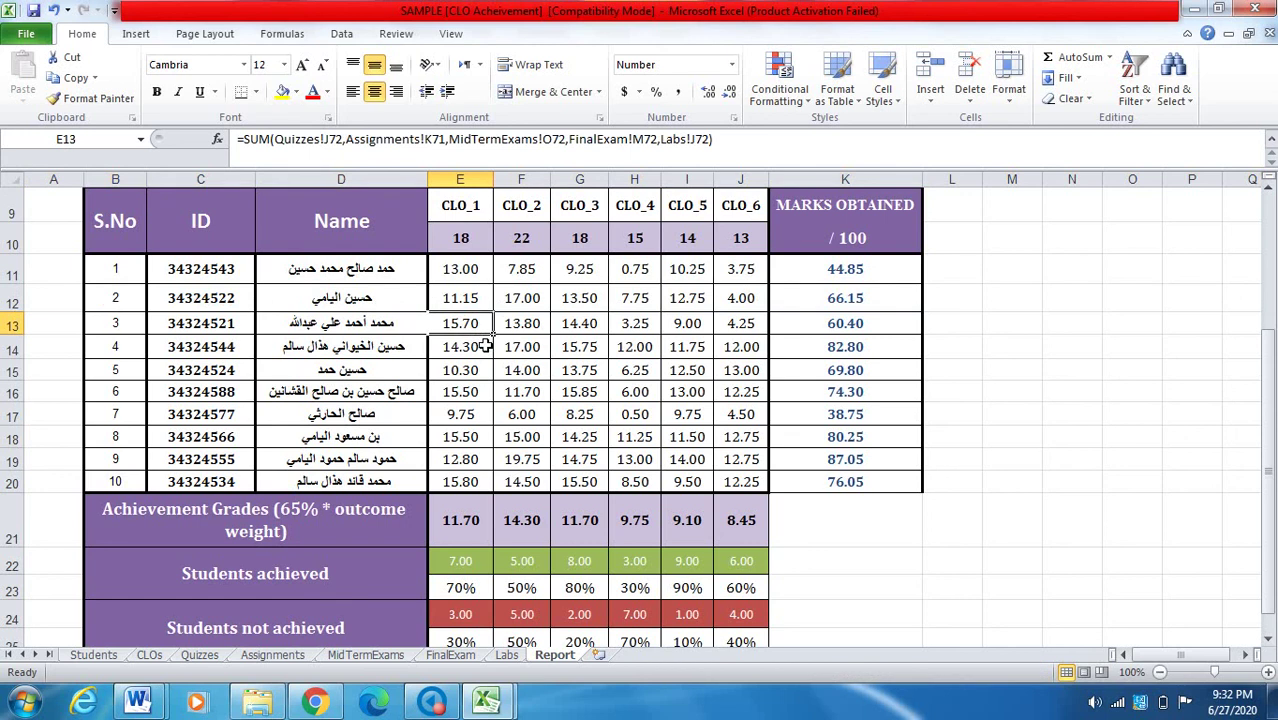
left_click(484, 345)
left_click(484, 372)
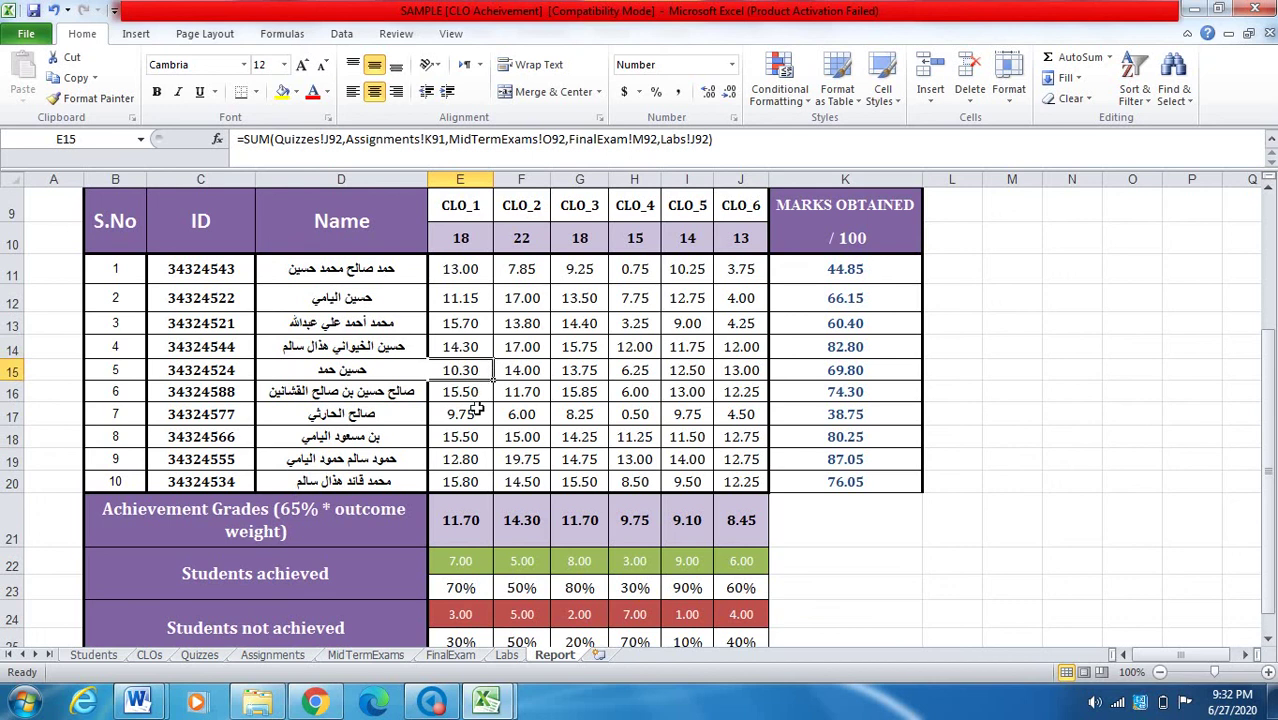
left_click(484, 396)
left_click(486, 419)
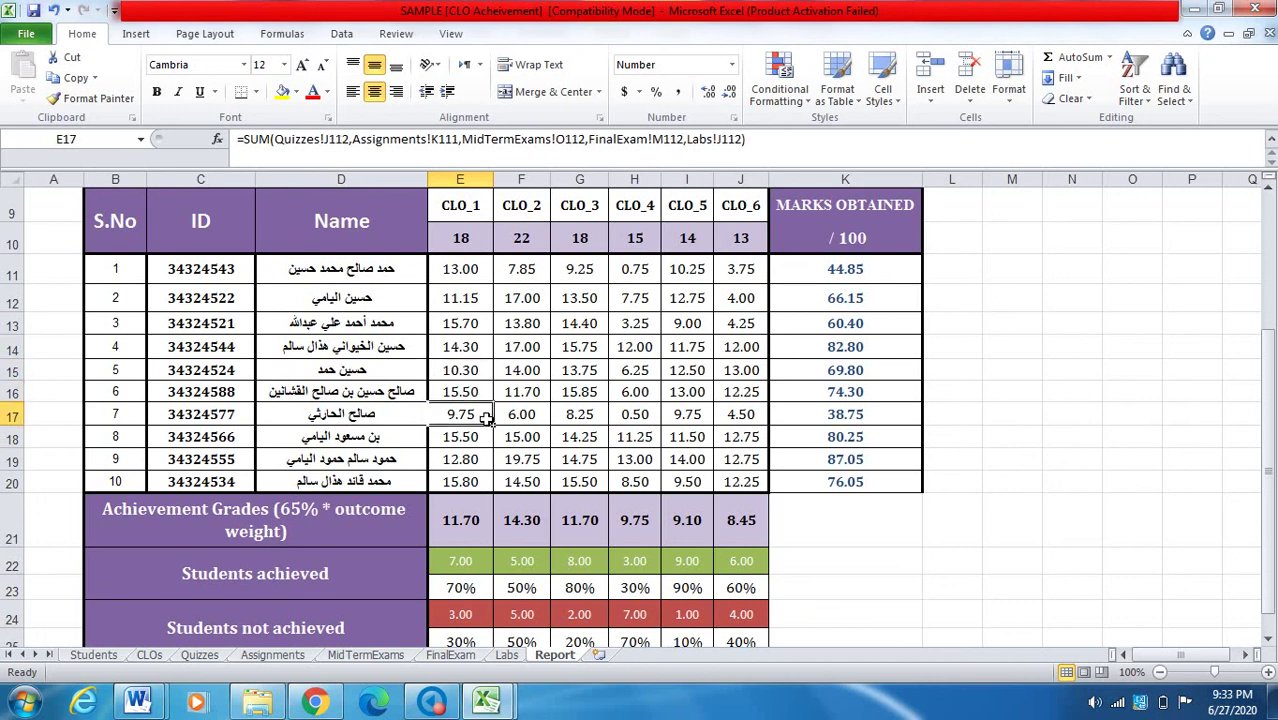
left_click(484, 445)
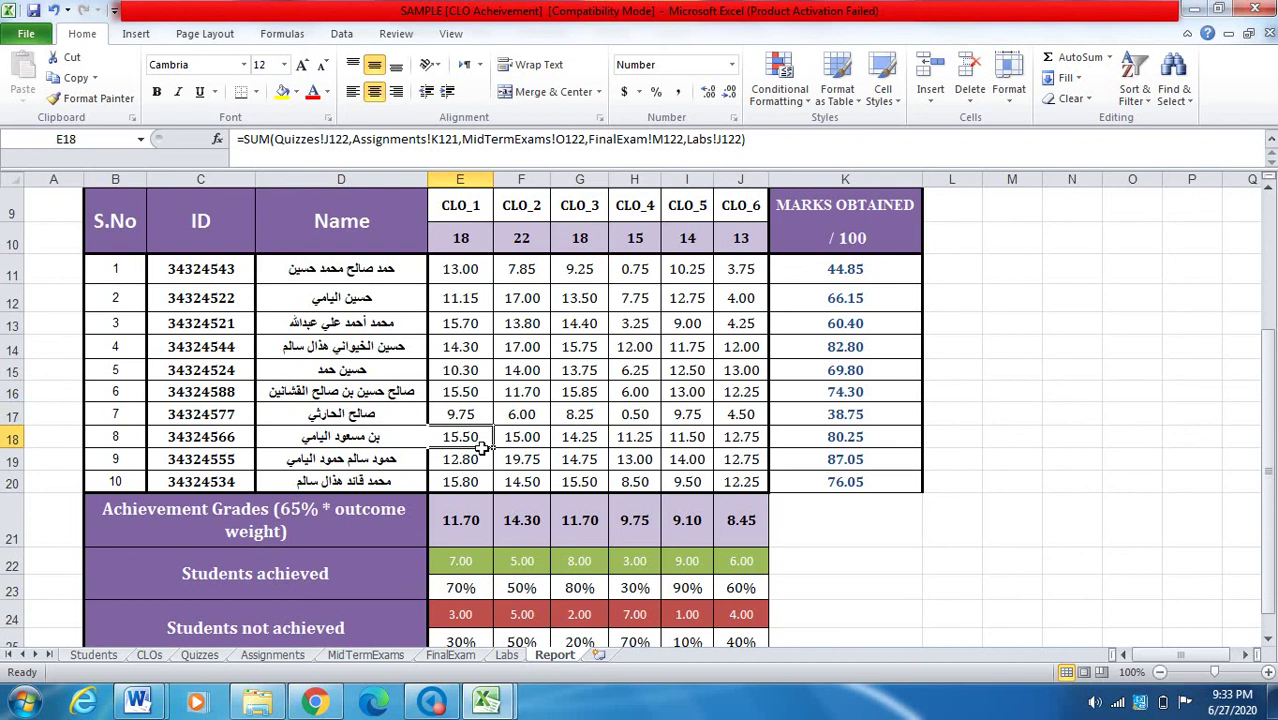
left_click(483, 468)
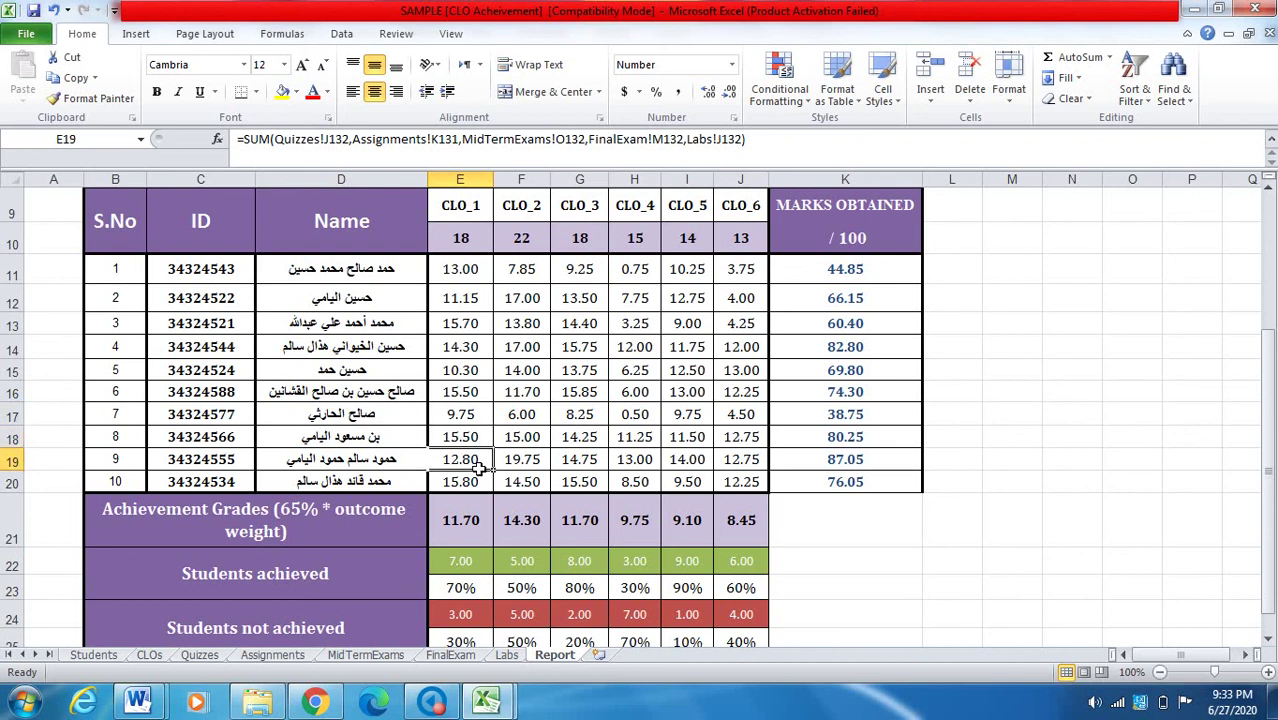
left_click(488, 486)
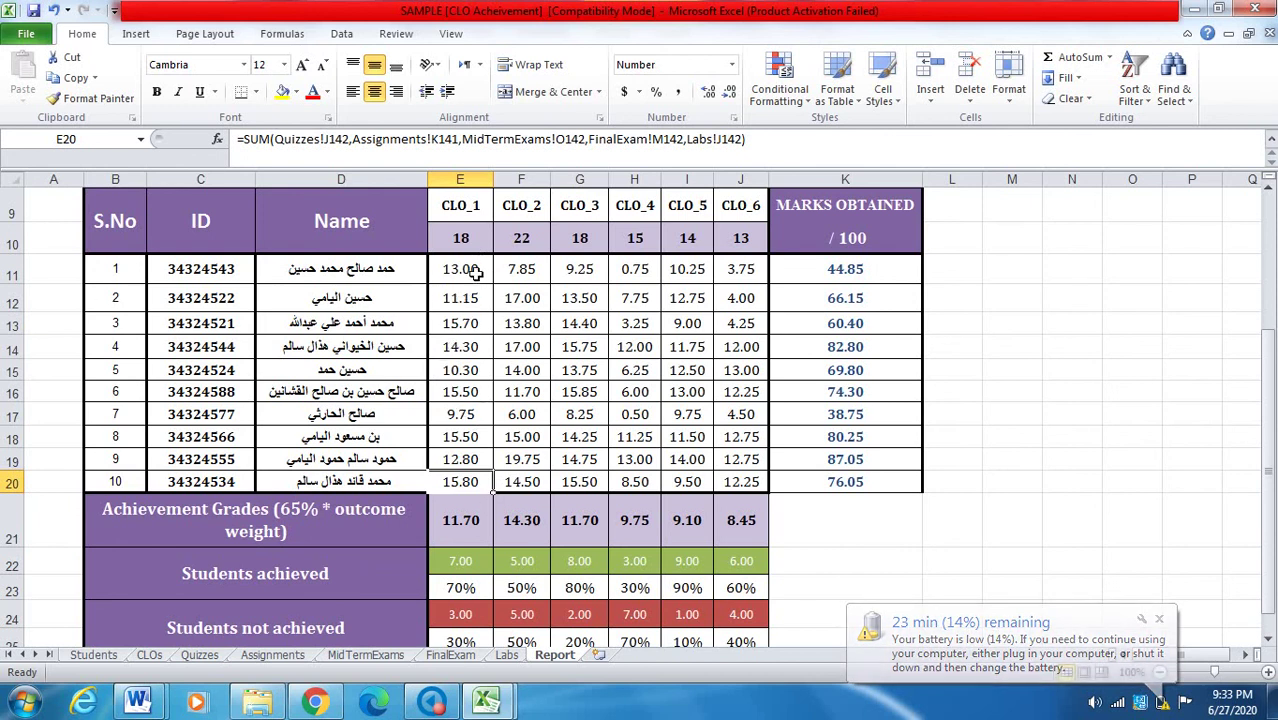
Examine the formulas for CLO_1's achieved and not achieved student counts and percentages
scroll(480, 372, "down", 1)
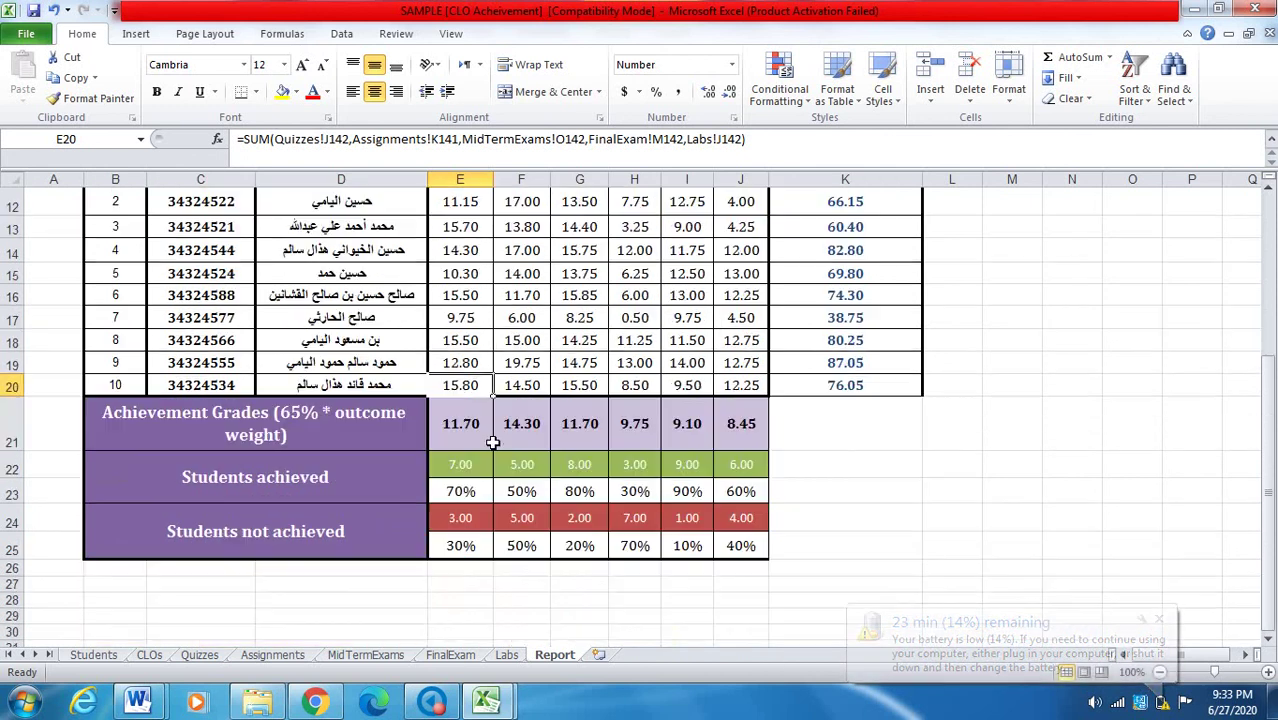
left_click(402, 479)
left_click(462, 476)
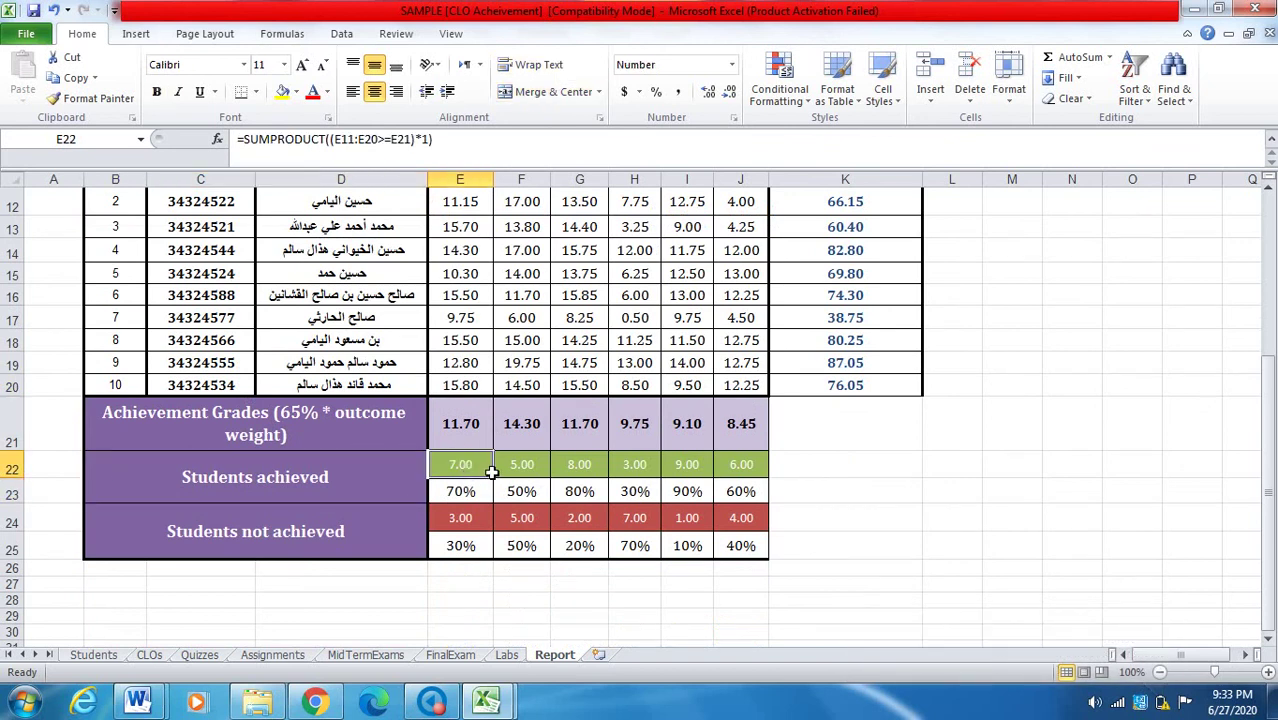
left_click(482, 492)
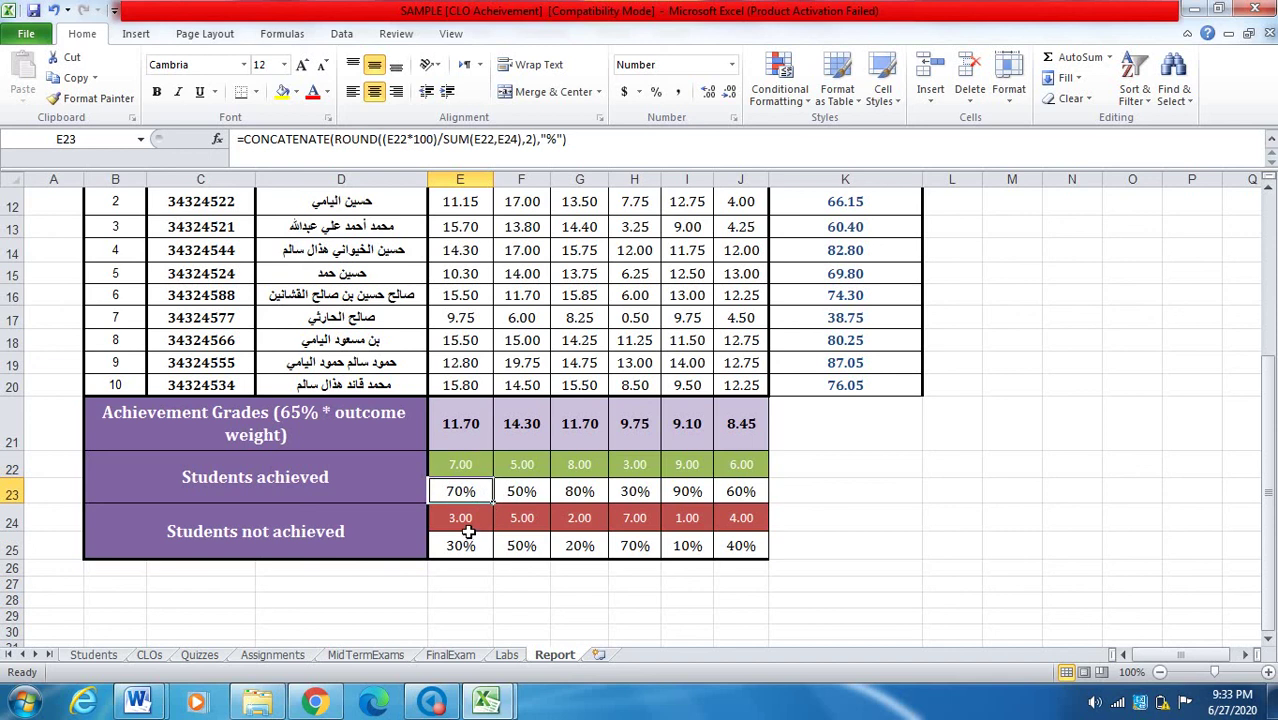
left_click(466, 527)
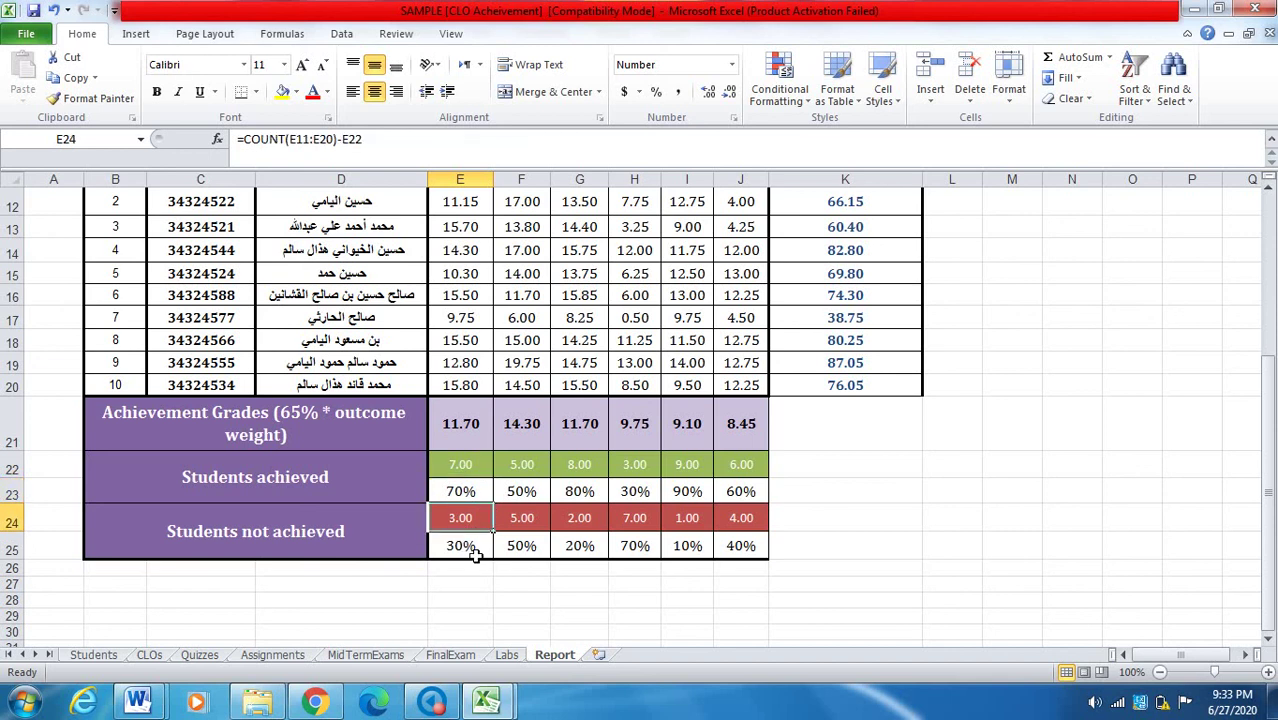
left_click(476, 553)
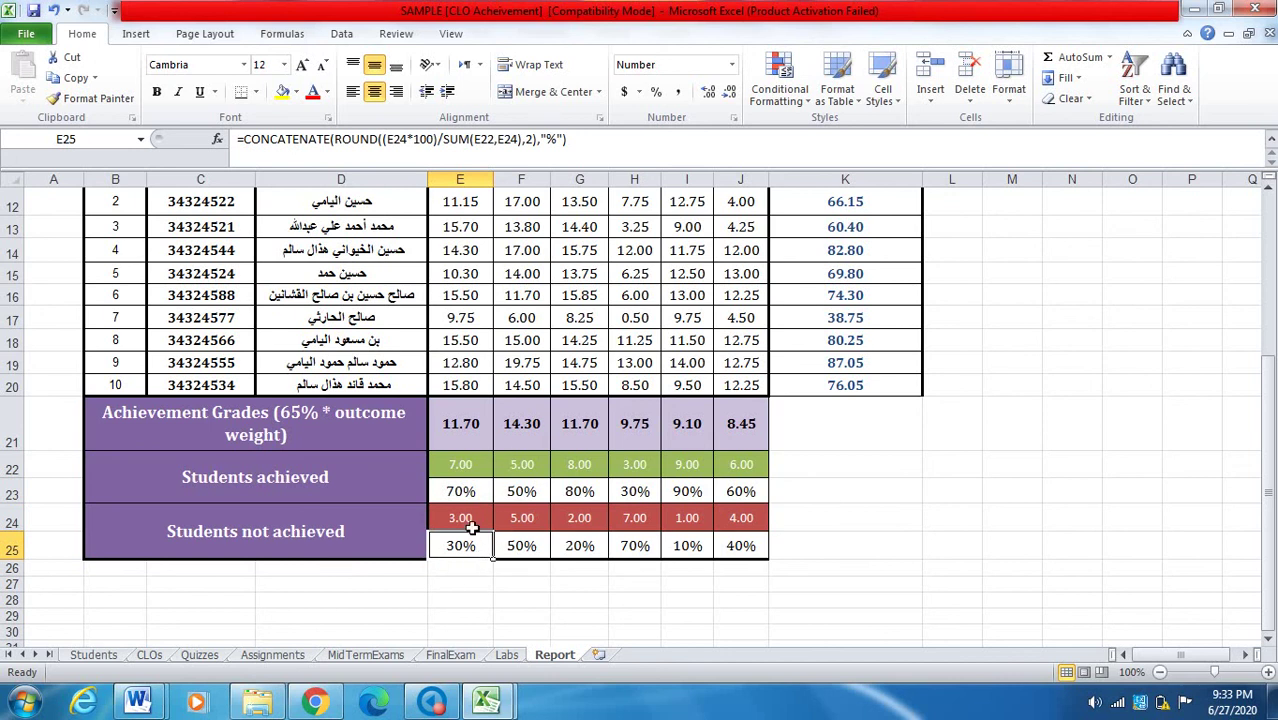
left_click(472, 522)
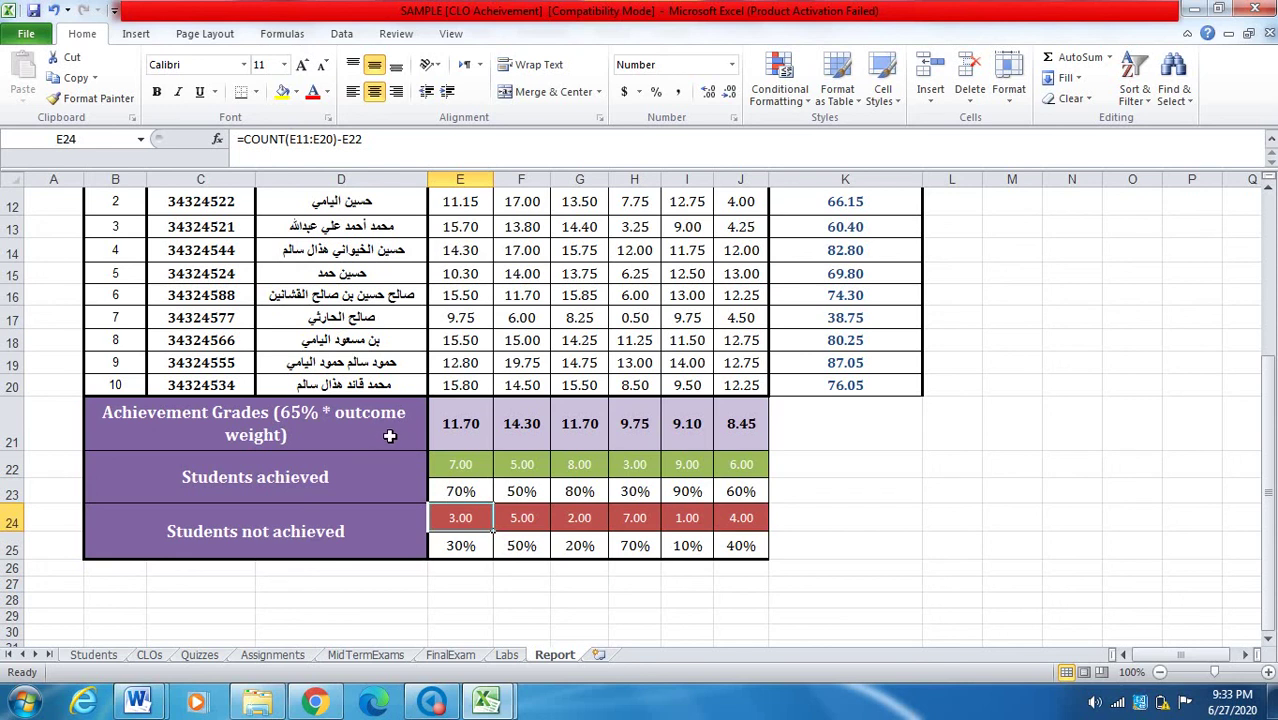
Examine CLO_2's total marks, achievement grade and student marks, plus its achieved and not achieved percentages
scroll(368, 434, "up", 1)
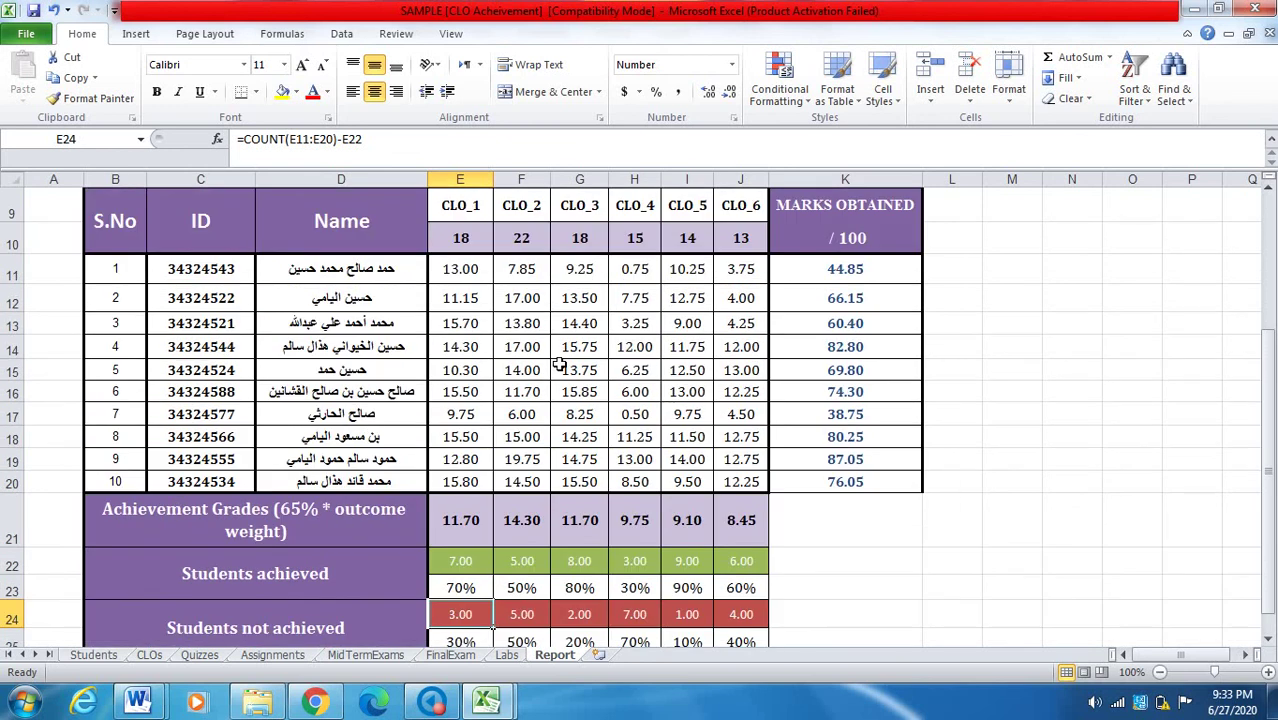
scroll(541, 262, "up", 1)
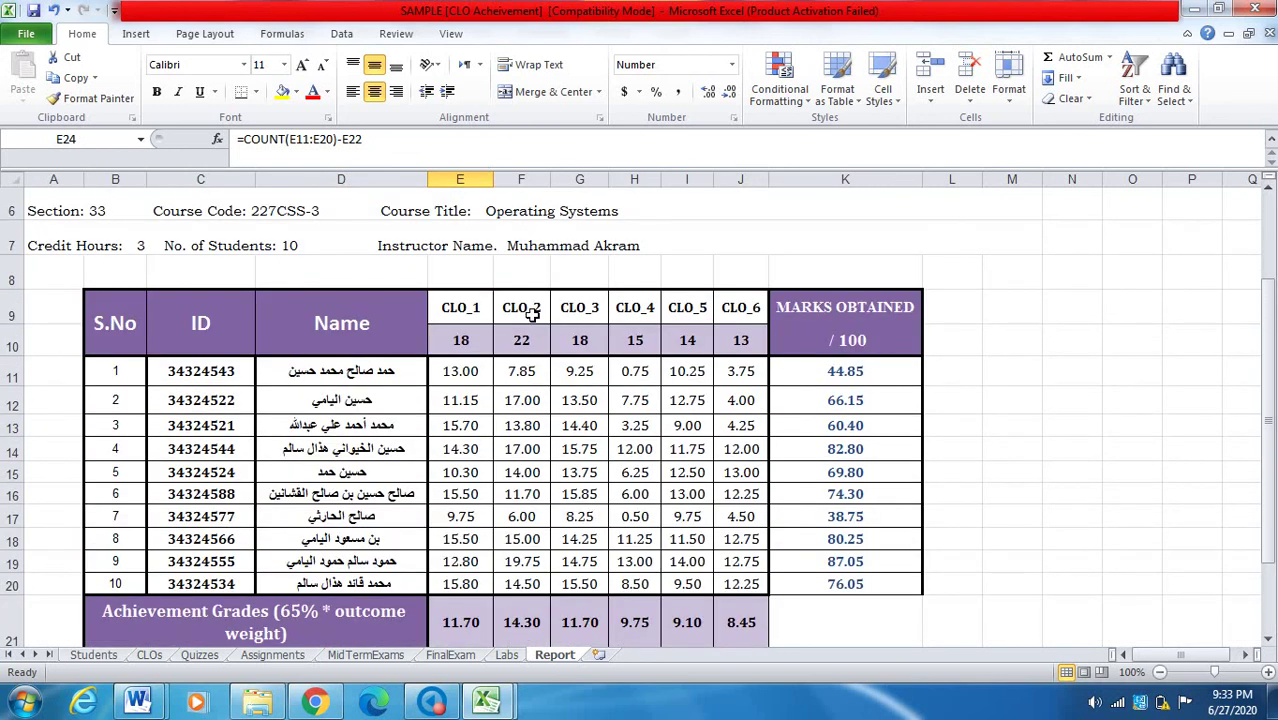
scroll(532, 311, "down", 1)
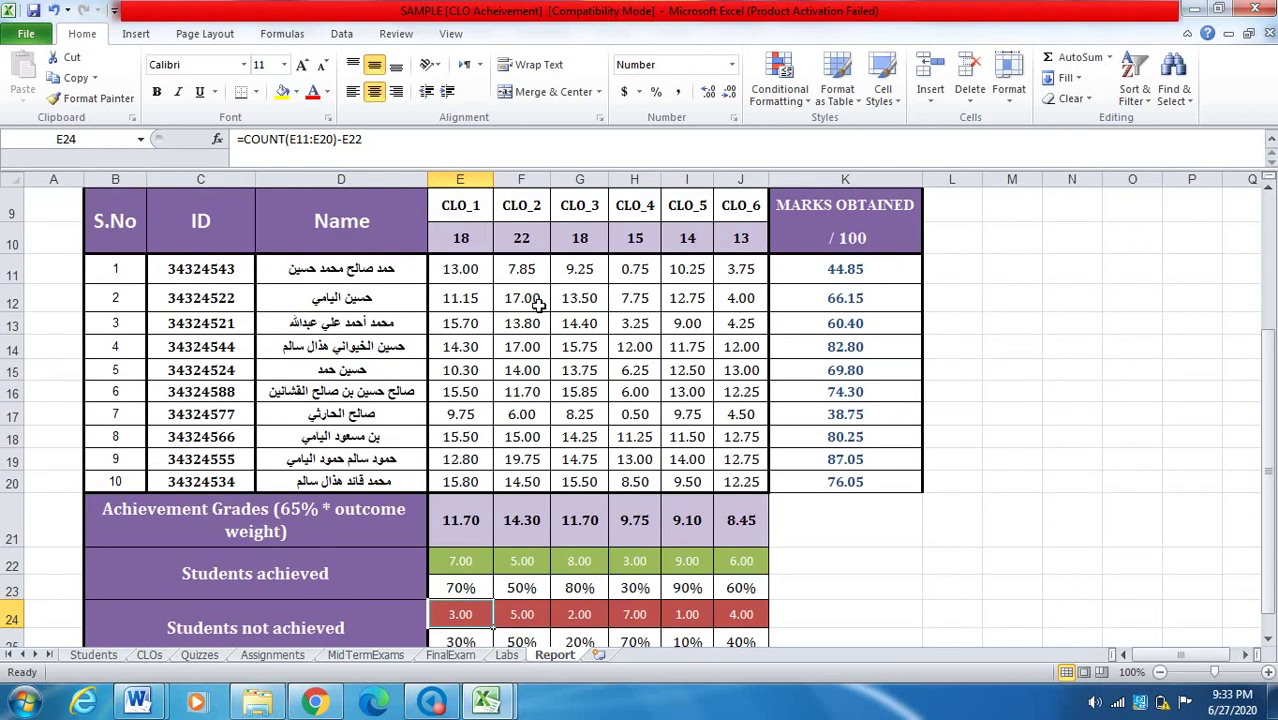
left_click(538, 240)
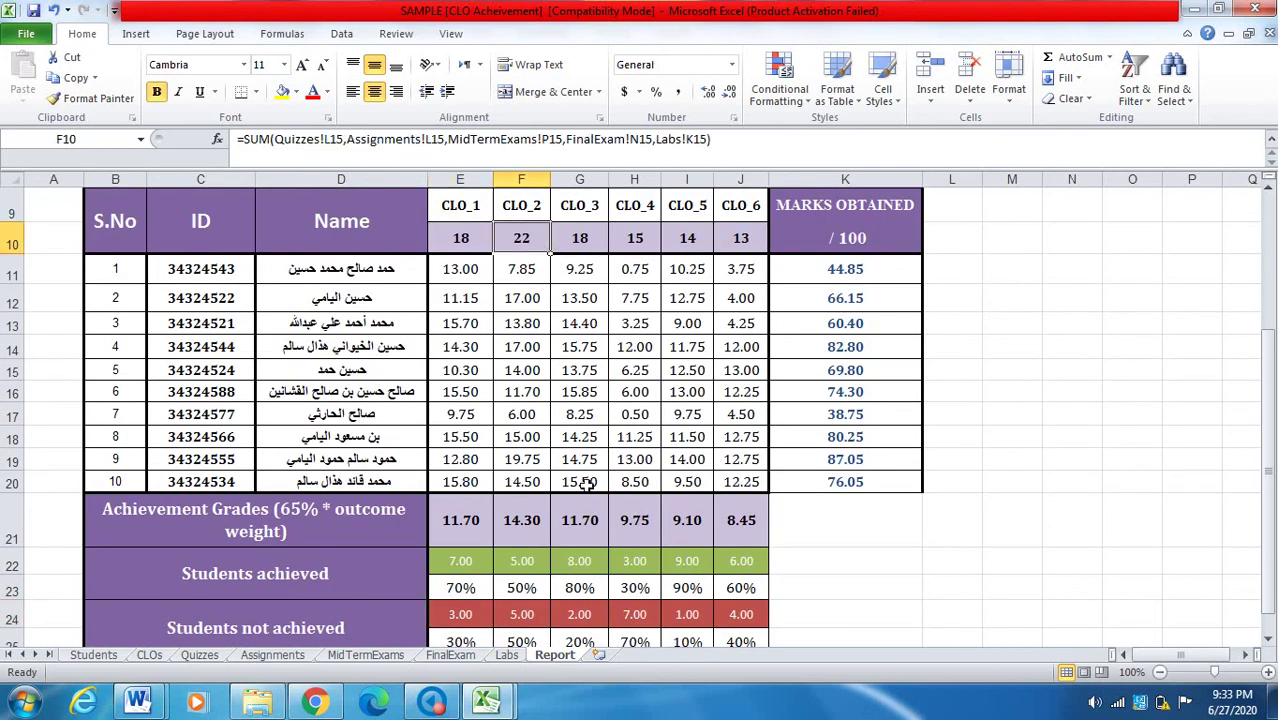
left_click(536, 541)
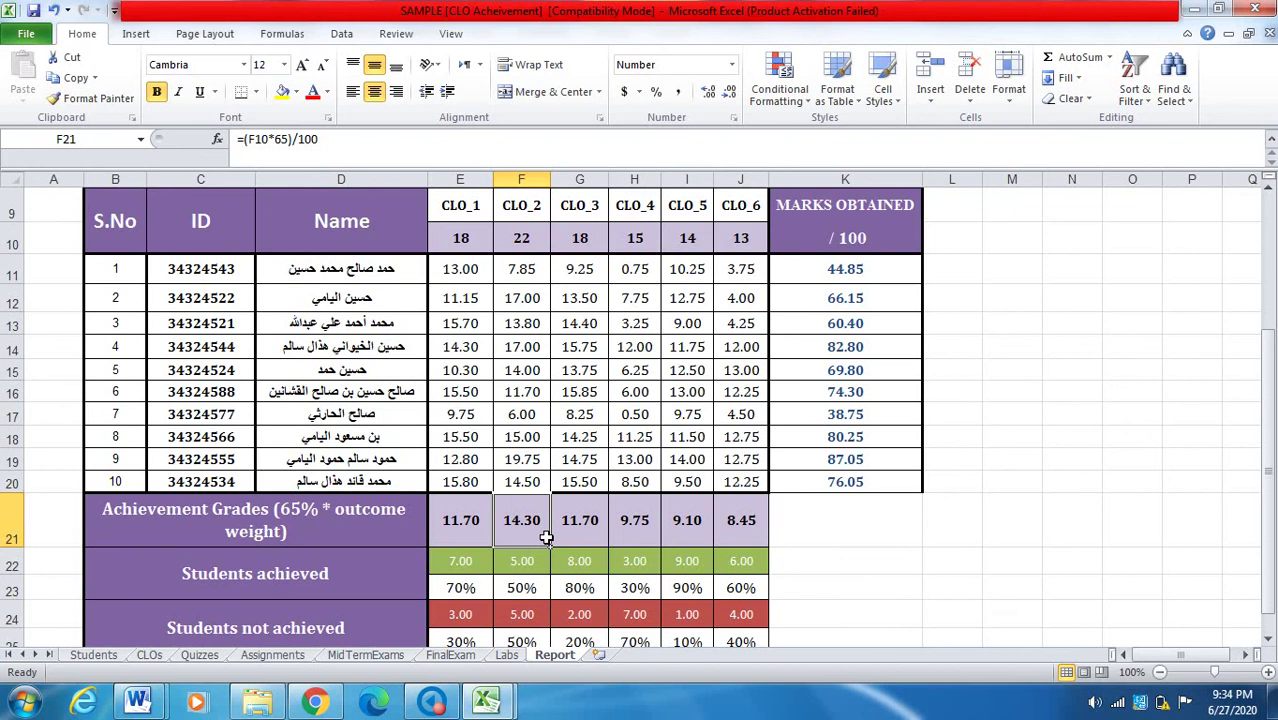
scroll(546, 538, "down", 1)
scroll(547, 464, "up", 1)
left_click_drag(529, 265, 549, 485)
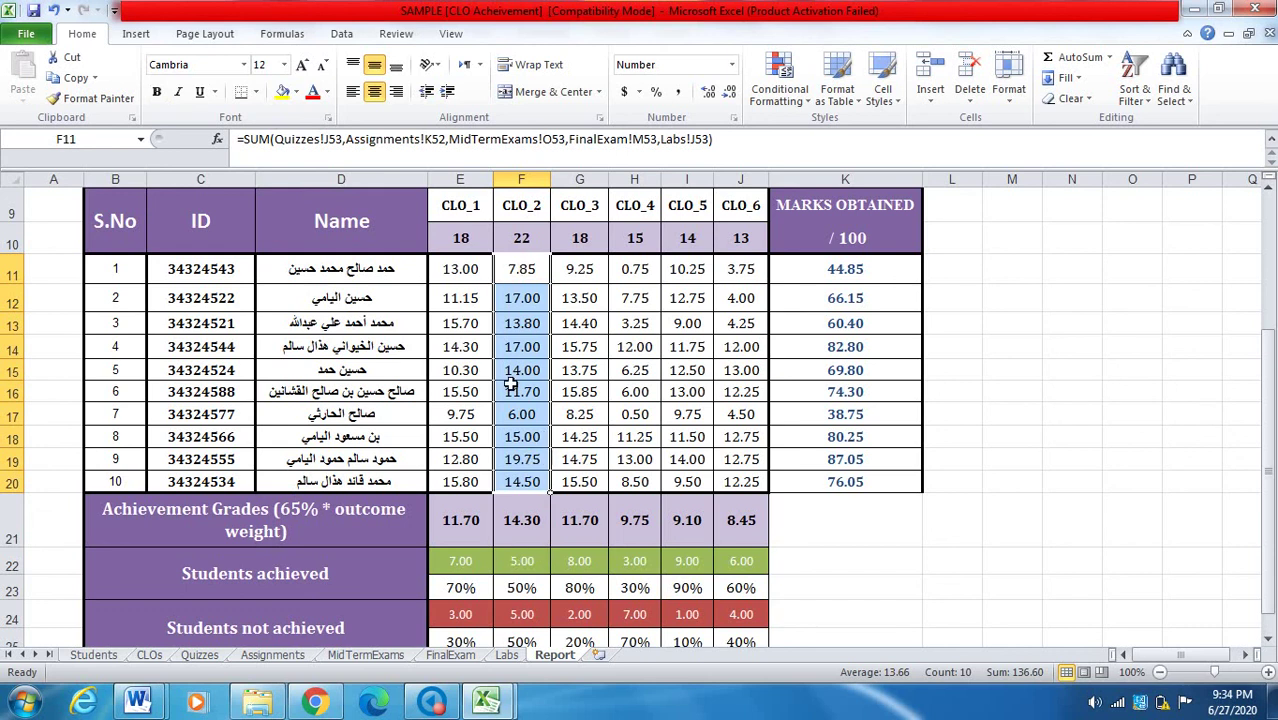
scroll(510, 383, "down", 1)
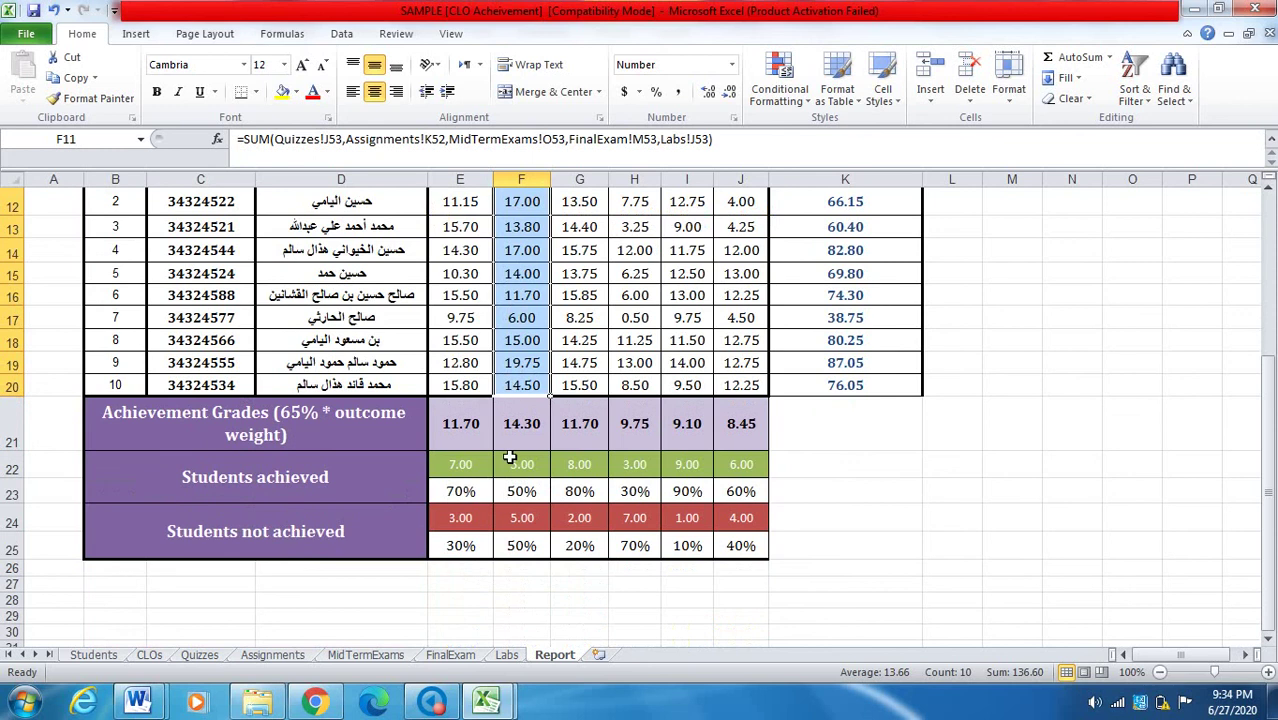
left_click(540, 500)
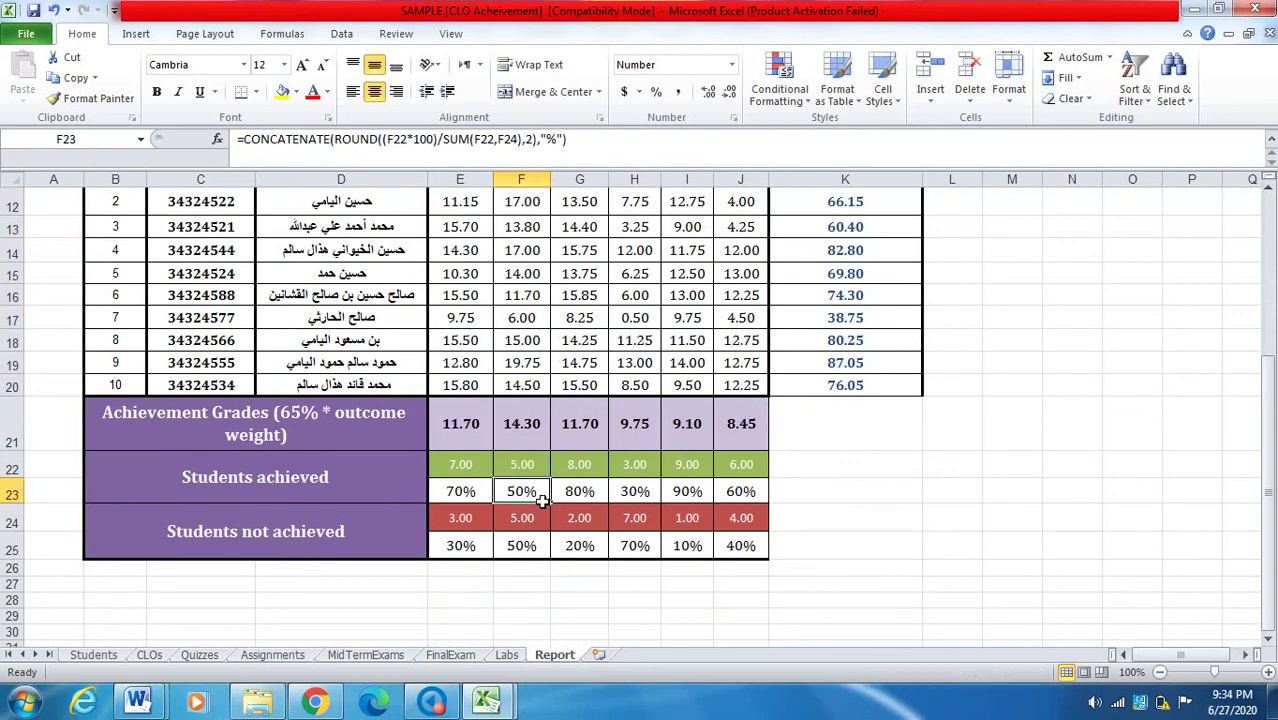
left_click(539, 545)
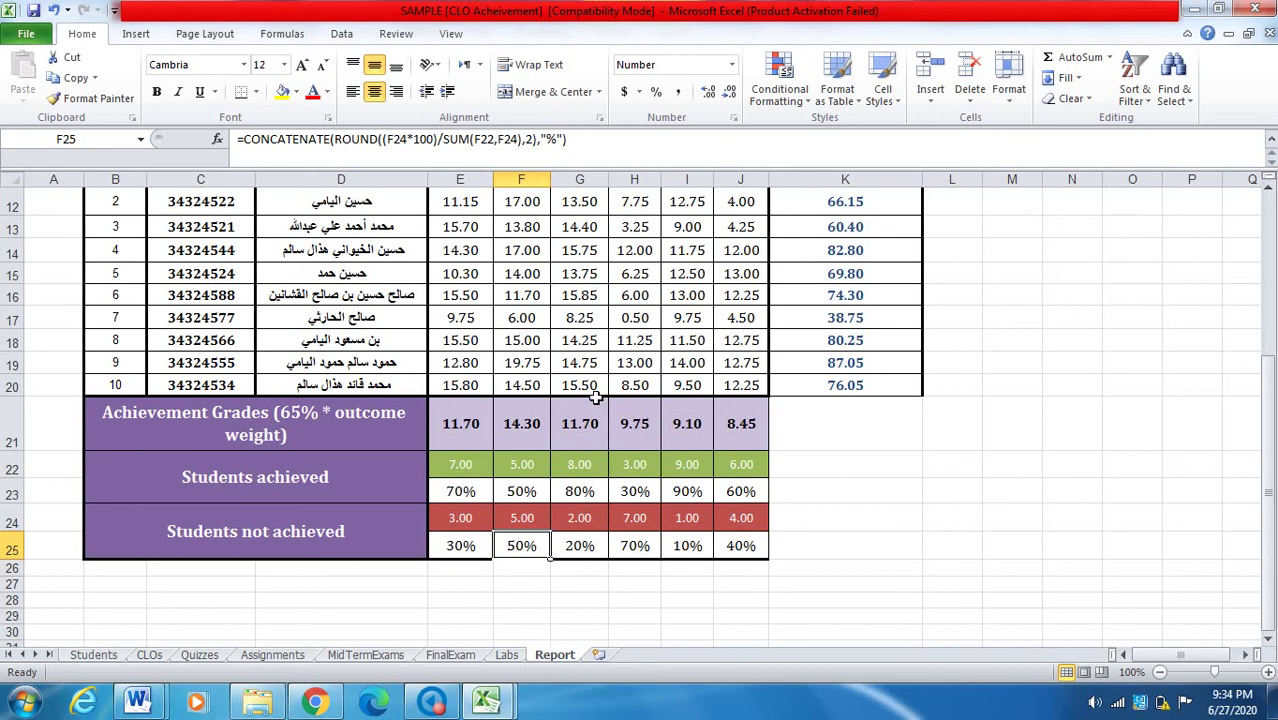
Review the achievement results for CLO_3 to CLO_6, comparing the percentages of students achieved and not achieved
scroll(595, 398, "up", 2)
scroll(610, 358, "down", 1)
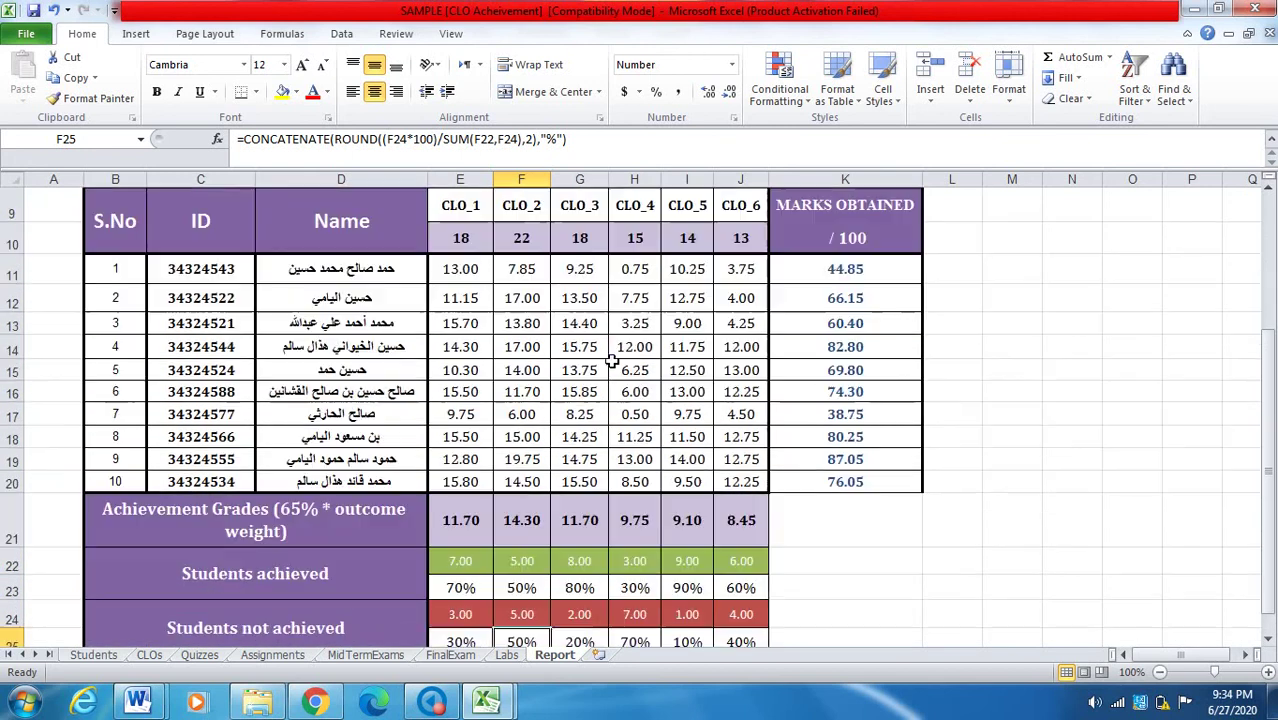
left_click(592, 591)
scroll(591, 577, "down", 1)
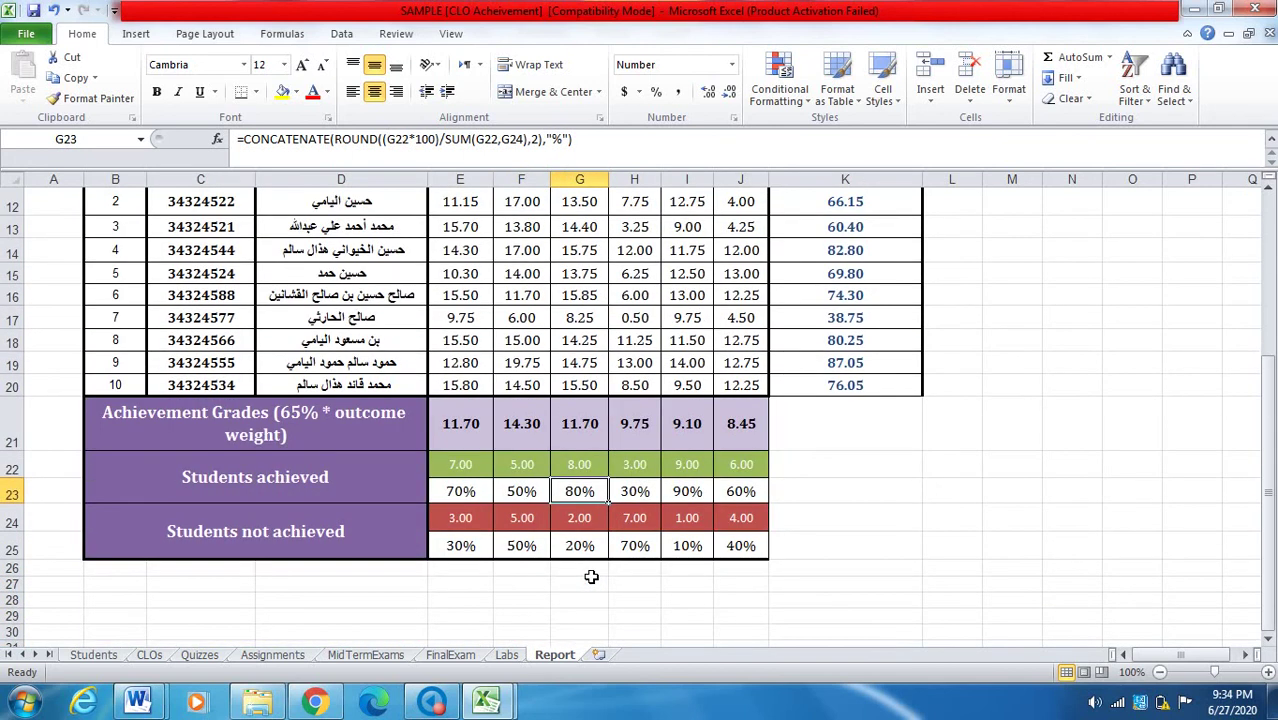
left_click(580, 547)
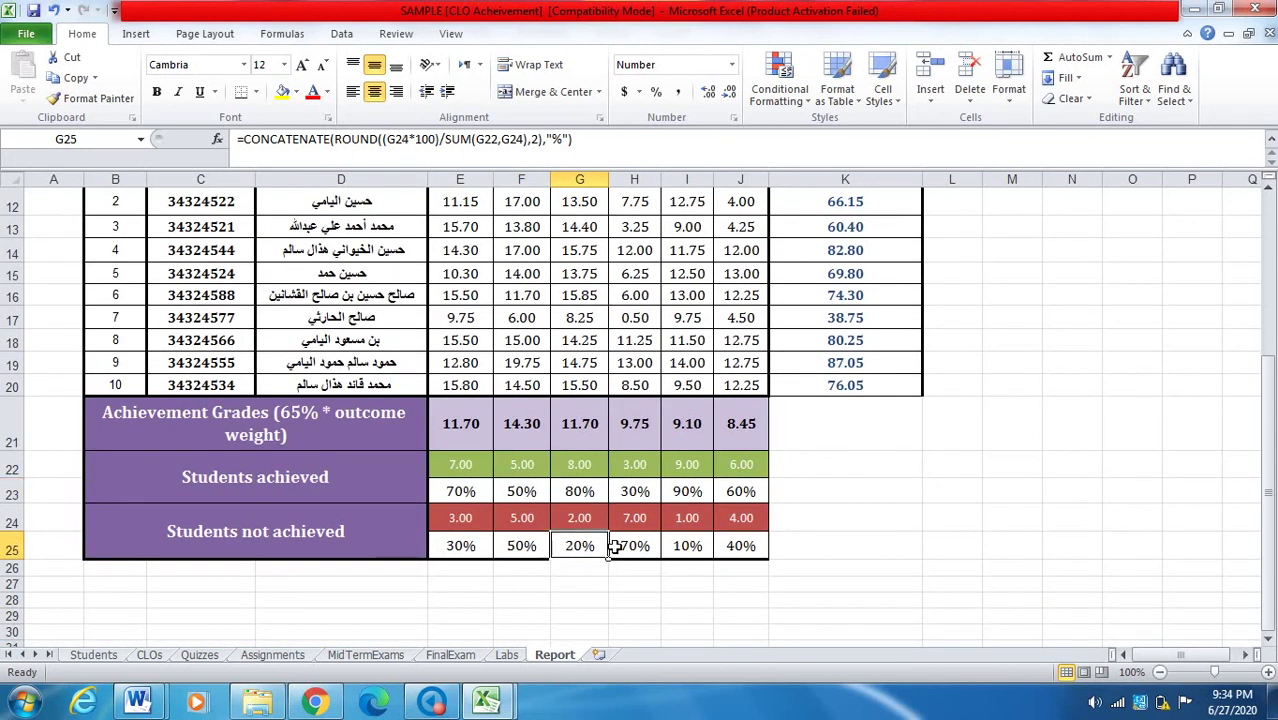
left_click(648, 496)
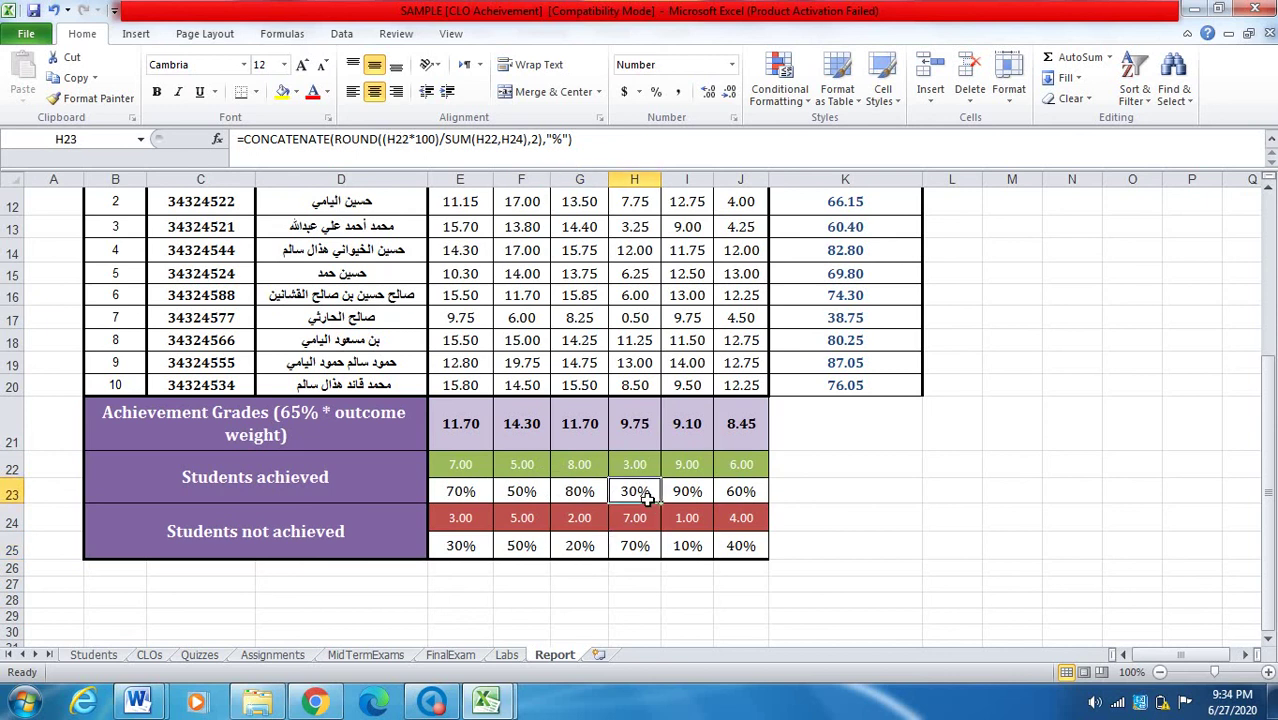
left_click(644, 556)
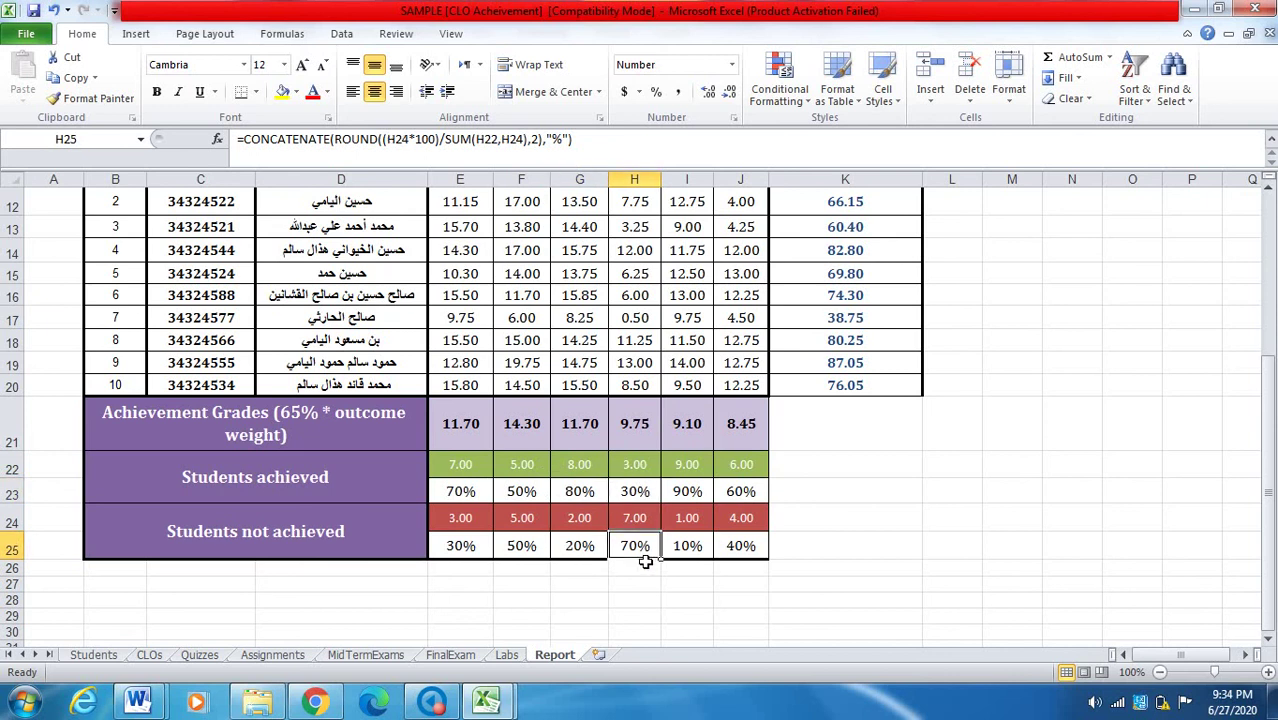
left_click(707, 493)
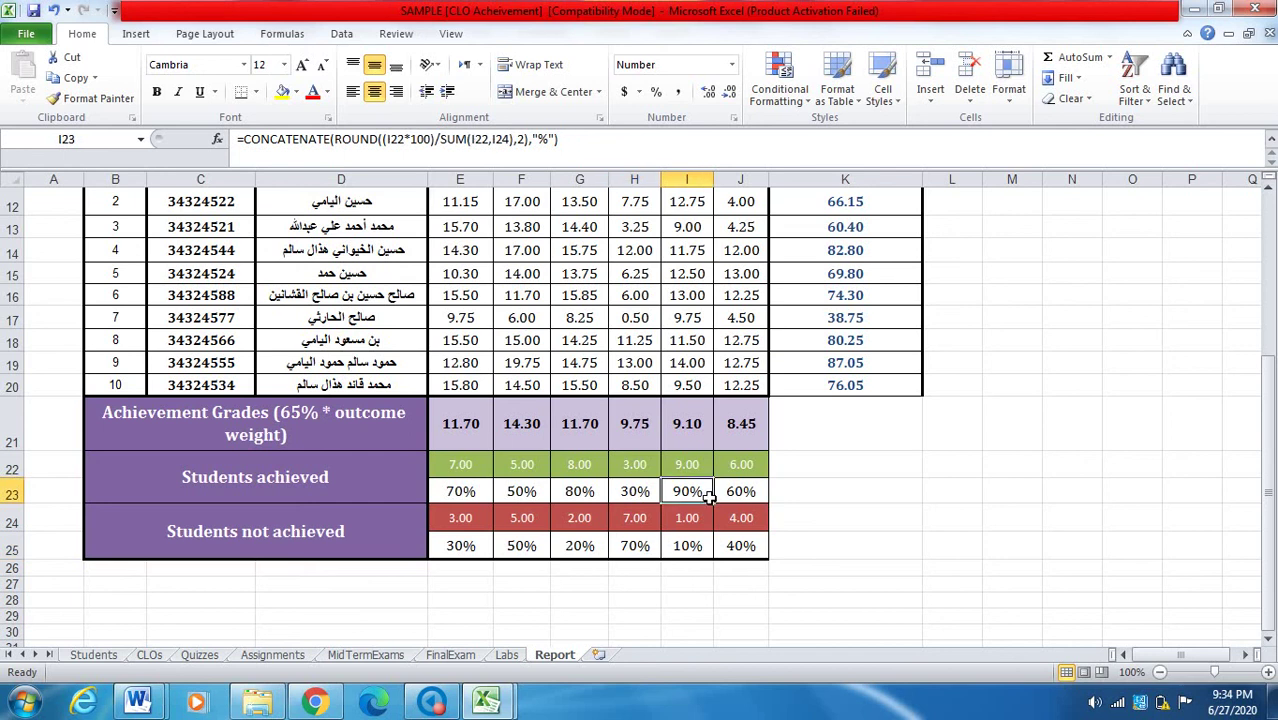
left_click(703, 553)
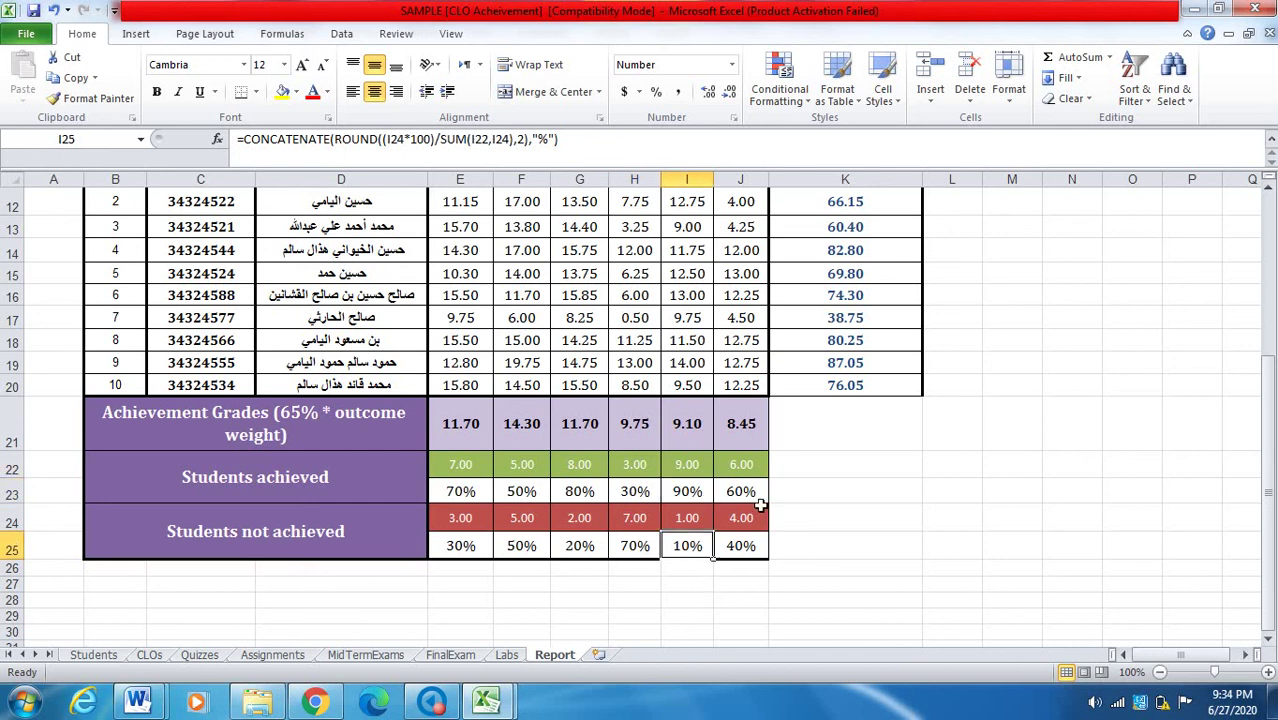
left_click(765, 554)
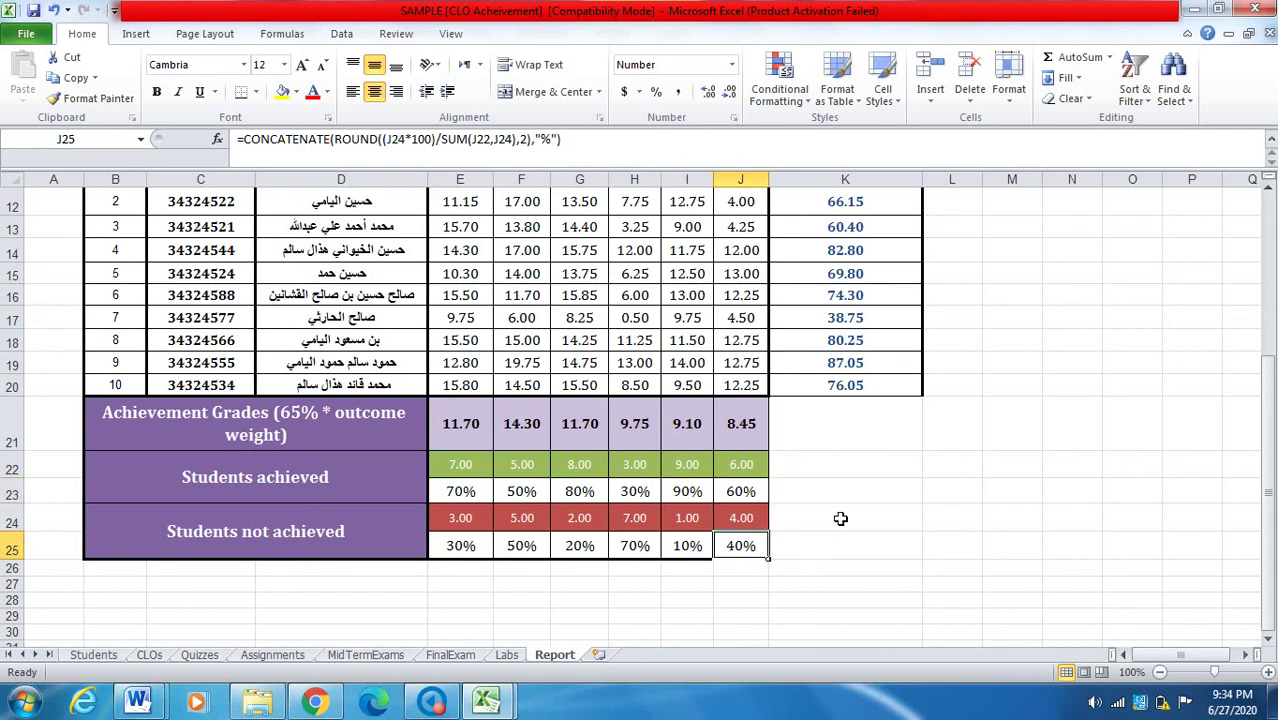
Review CLO_1's column in the Report sheet, checking its student marks against the percentage of students achieved
scroll(853, 497, "up", 1)
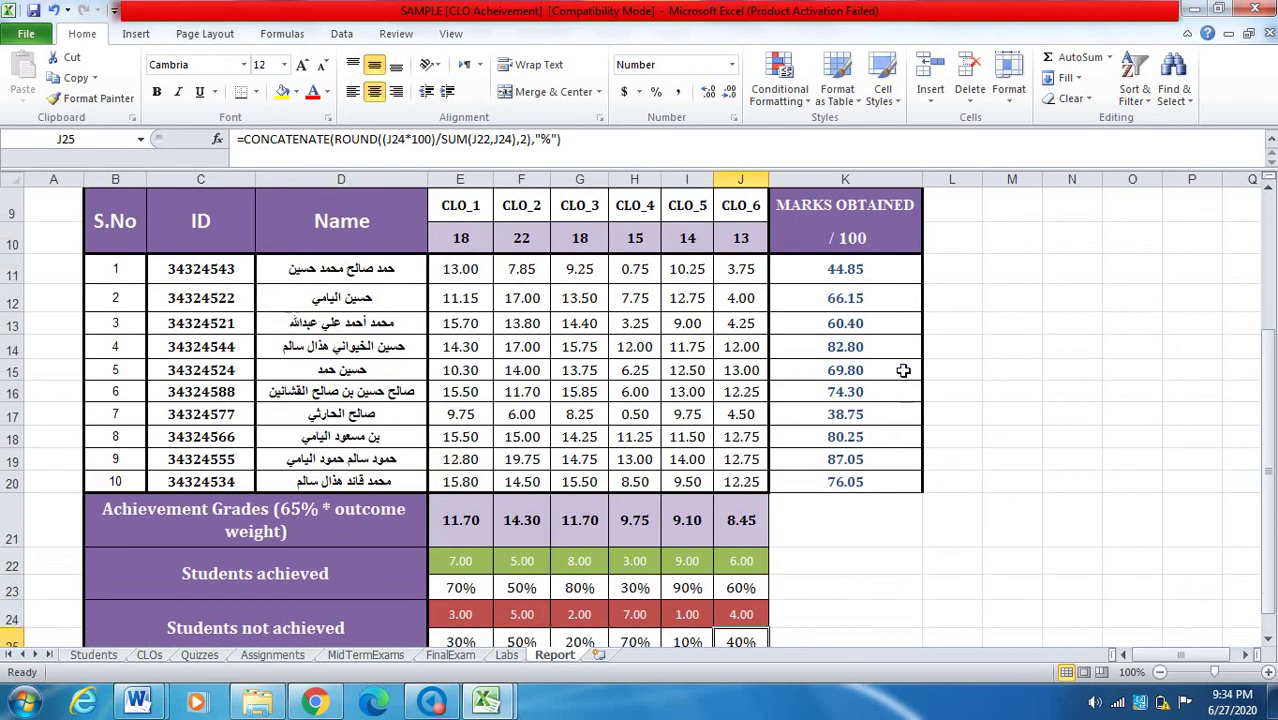
scroll(545, 313, "down", 1)
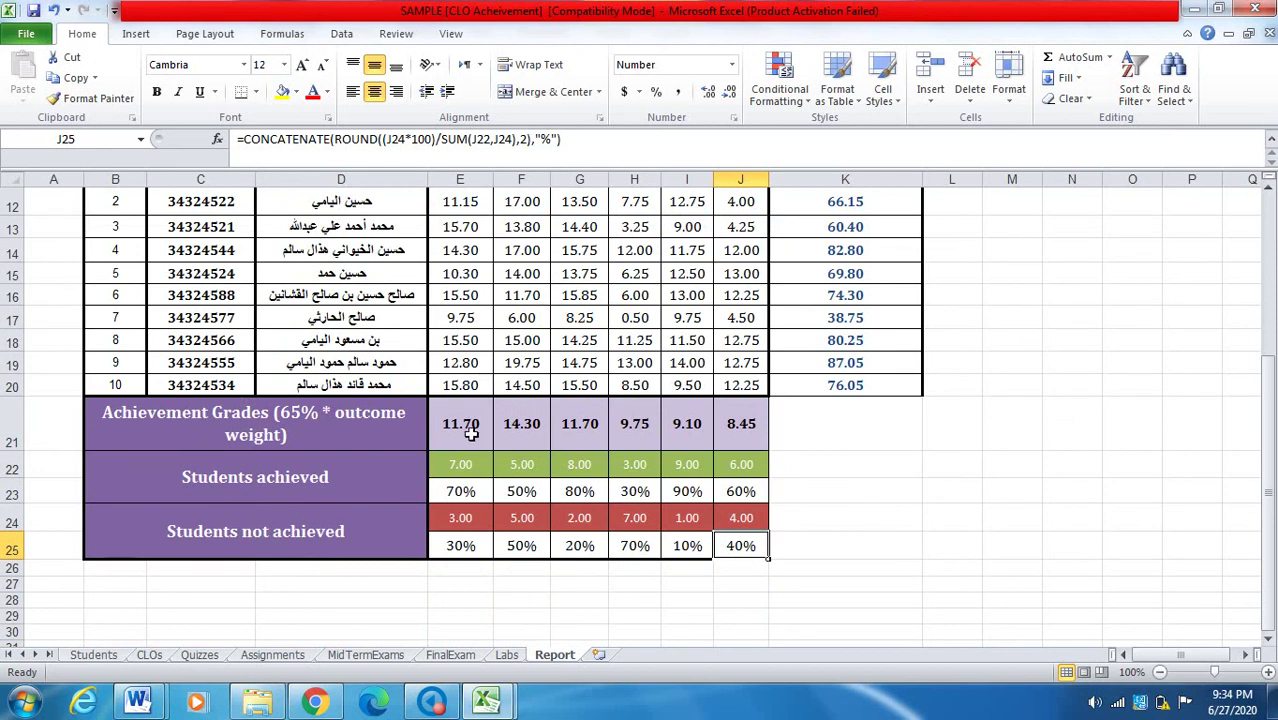
scroll(466, 392, "up", 2)
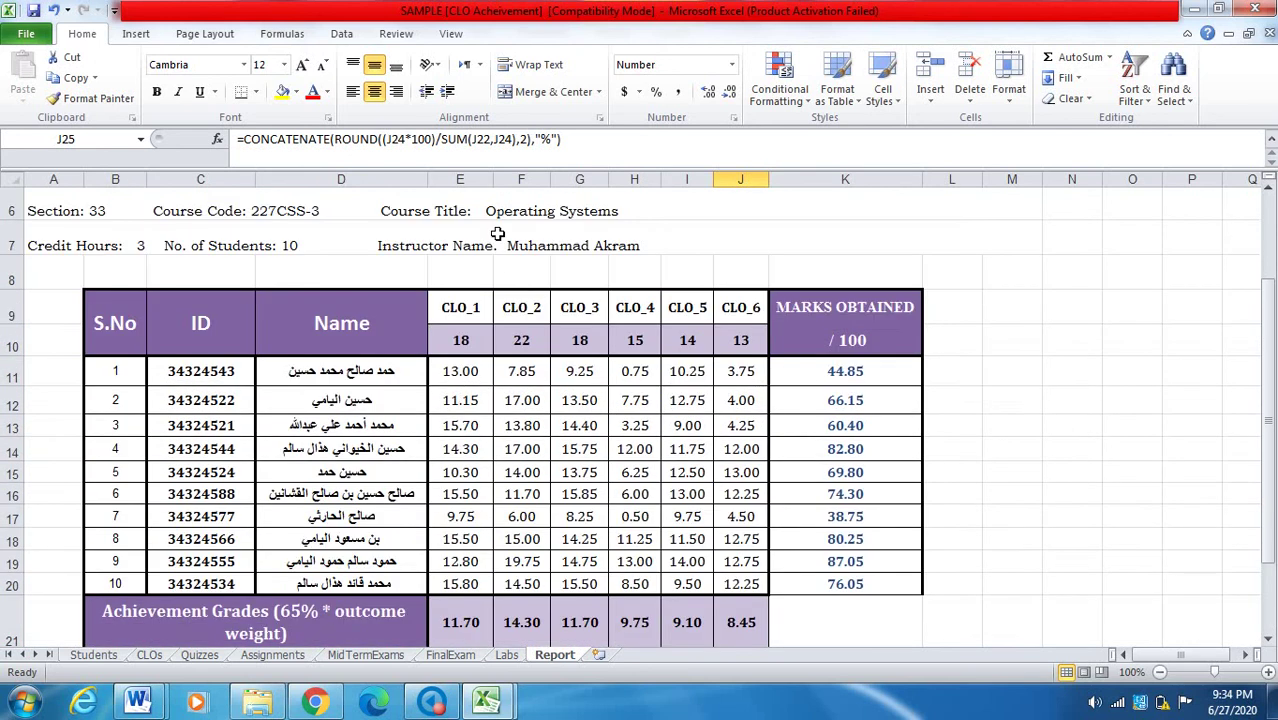
left_click(467, 182)
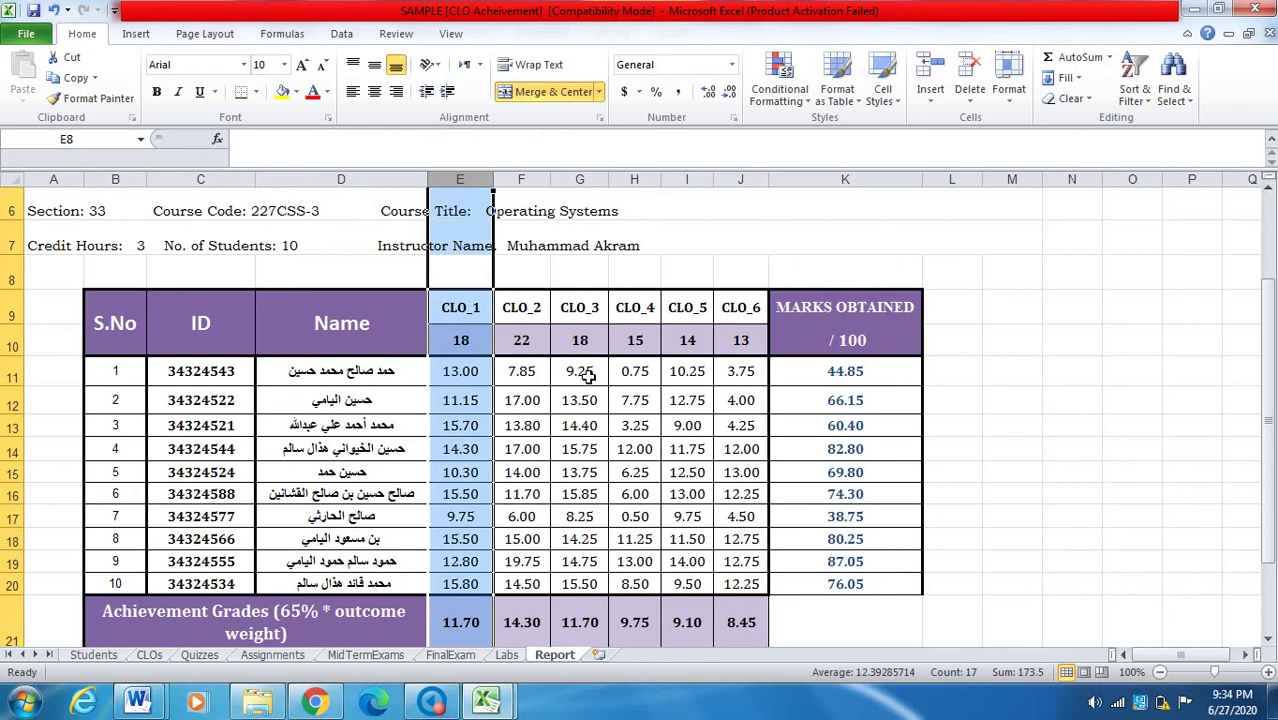
scroll(583, 368, "down", 1)
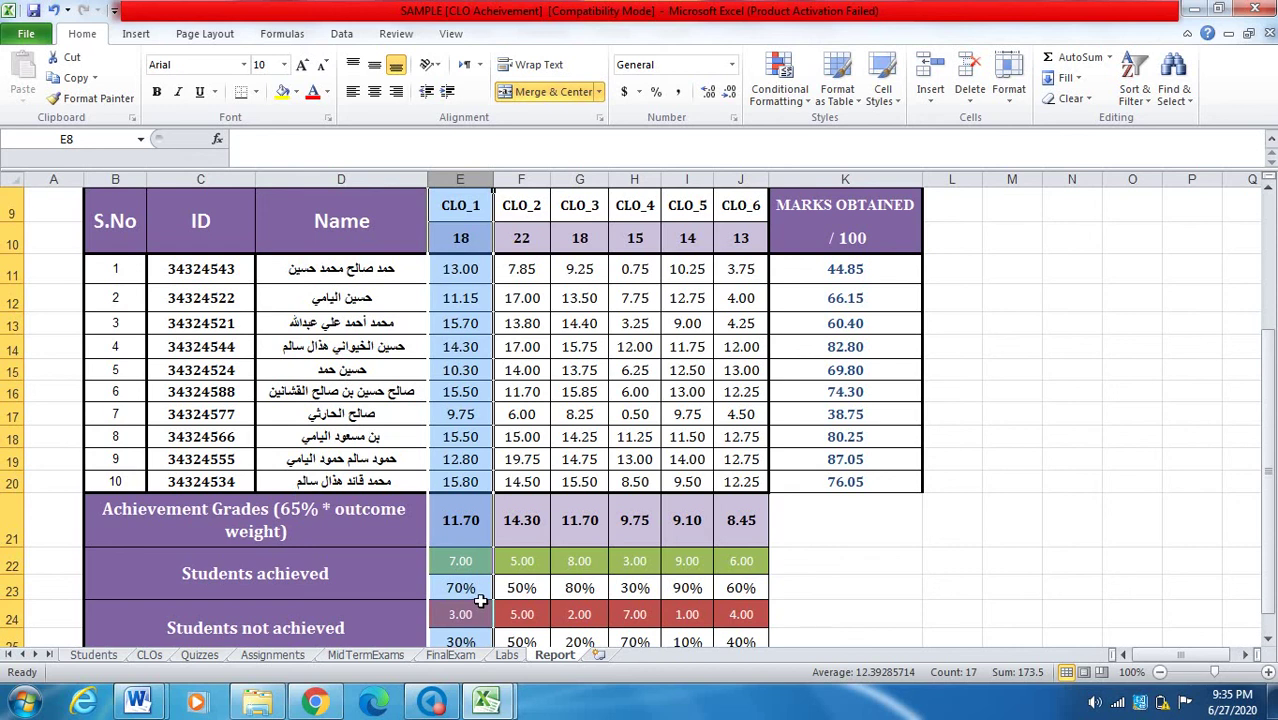
left_click(479, 590)
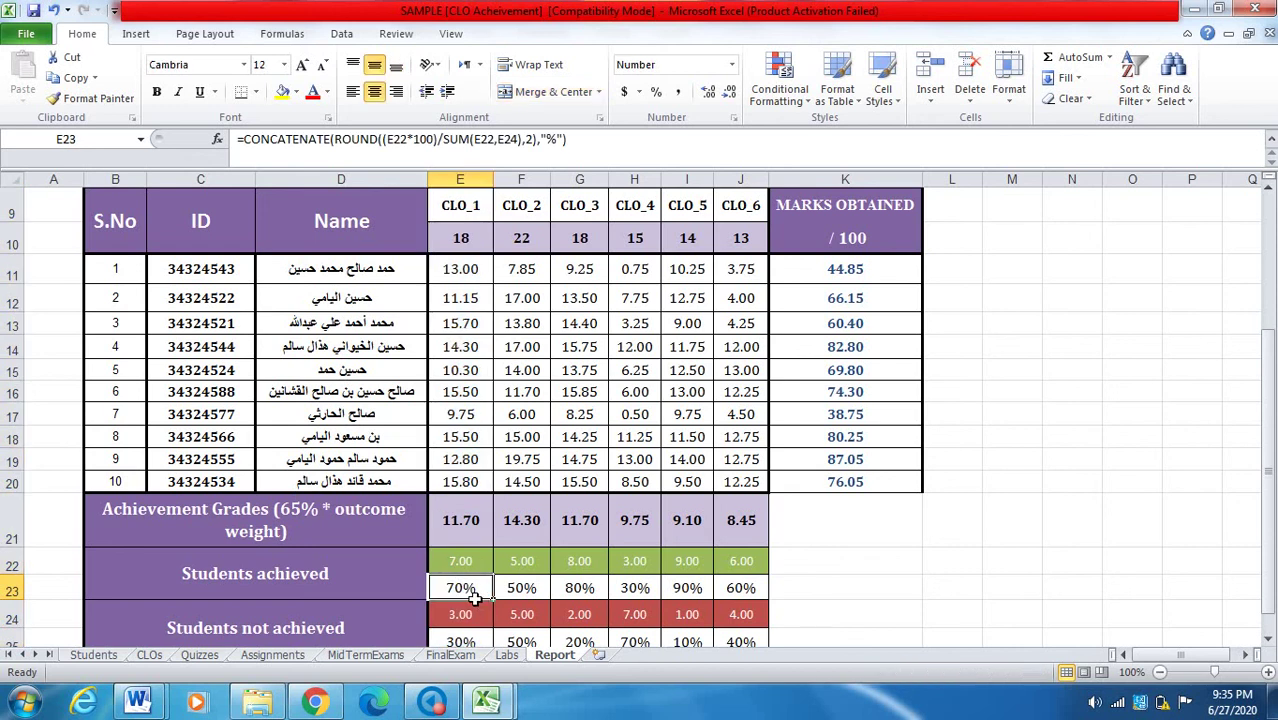
left_click_drag(210, 588, 481, 591)
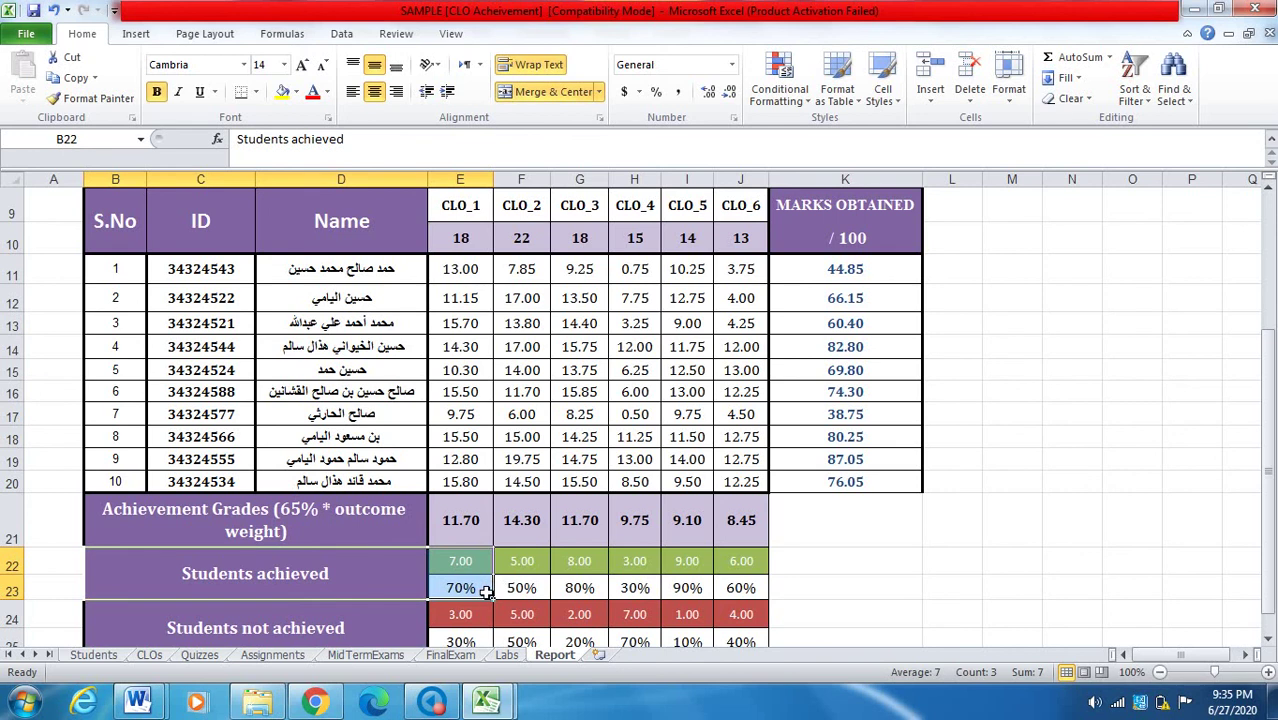
left_click(486, 593)
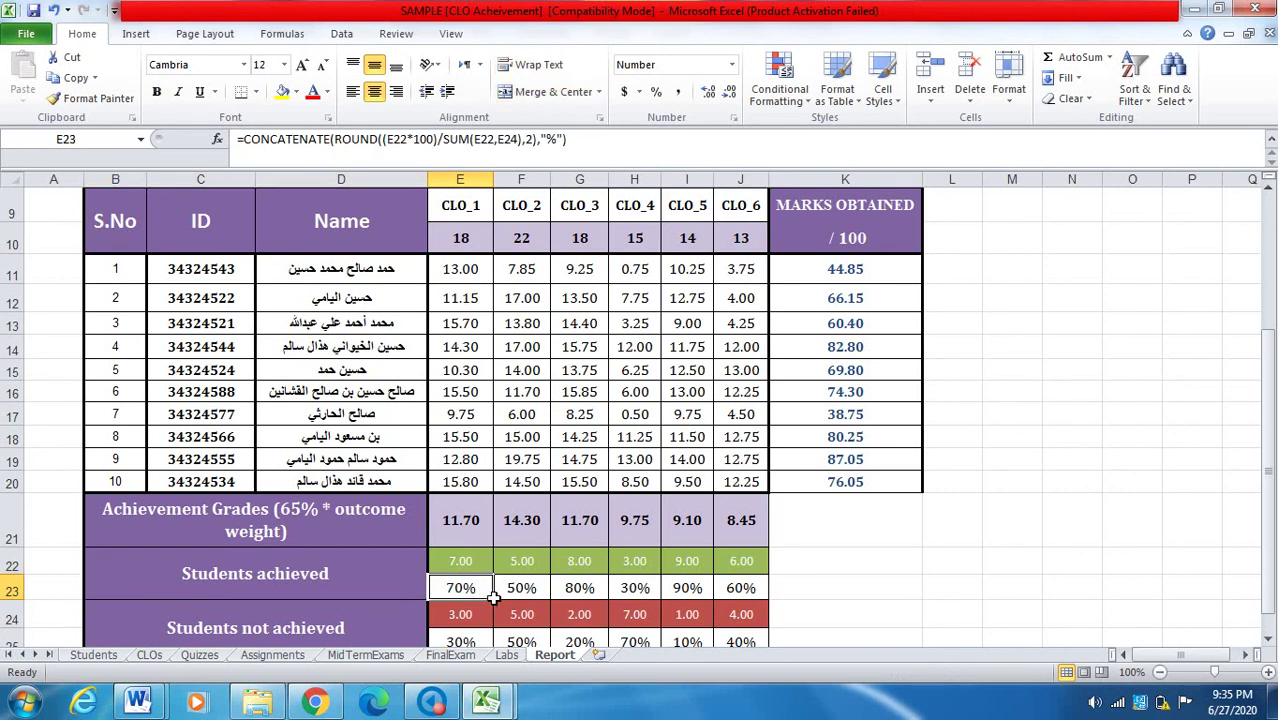
Examine the CLO_2 to CLO_6 columns one by one together with each outcome's percentage of students achieved
left_click(543, 599)
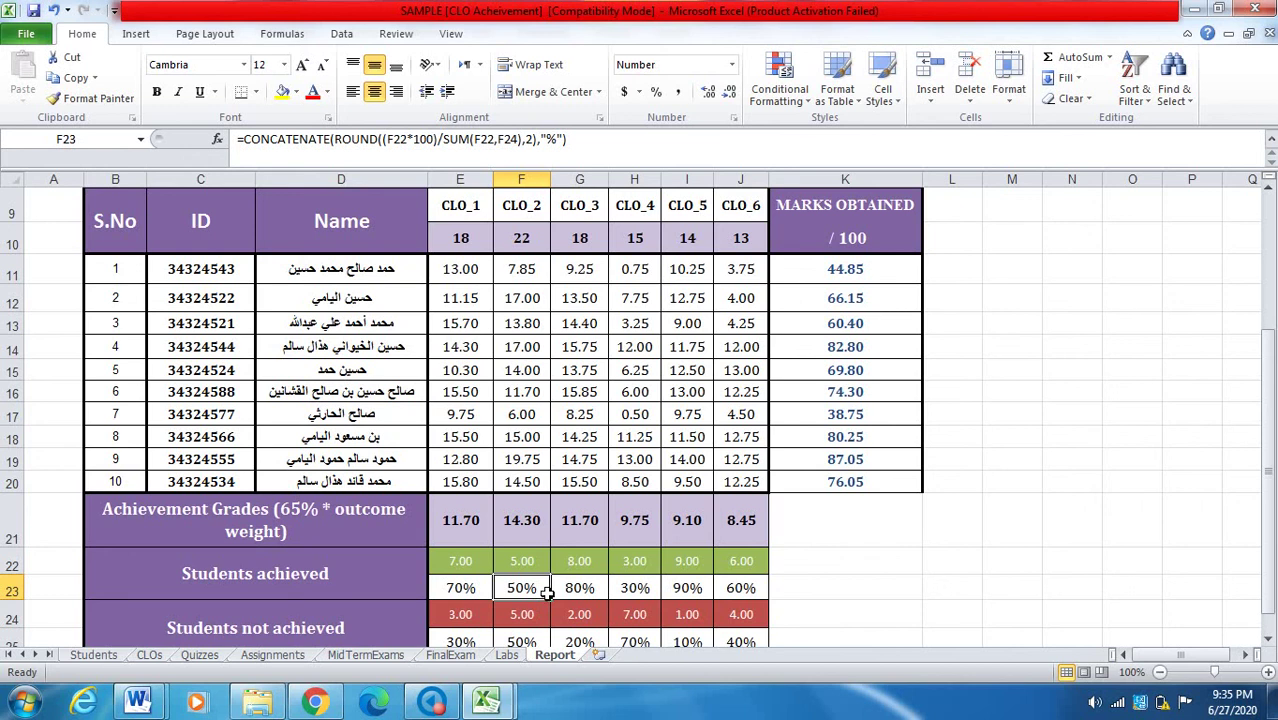
left_click(540, 196)
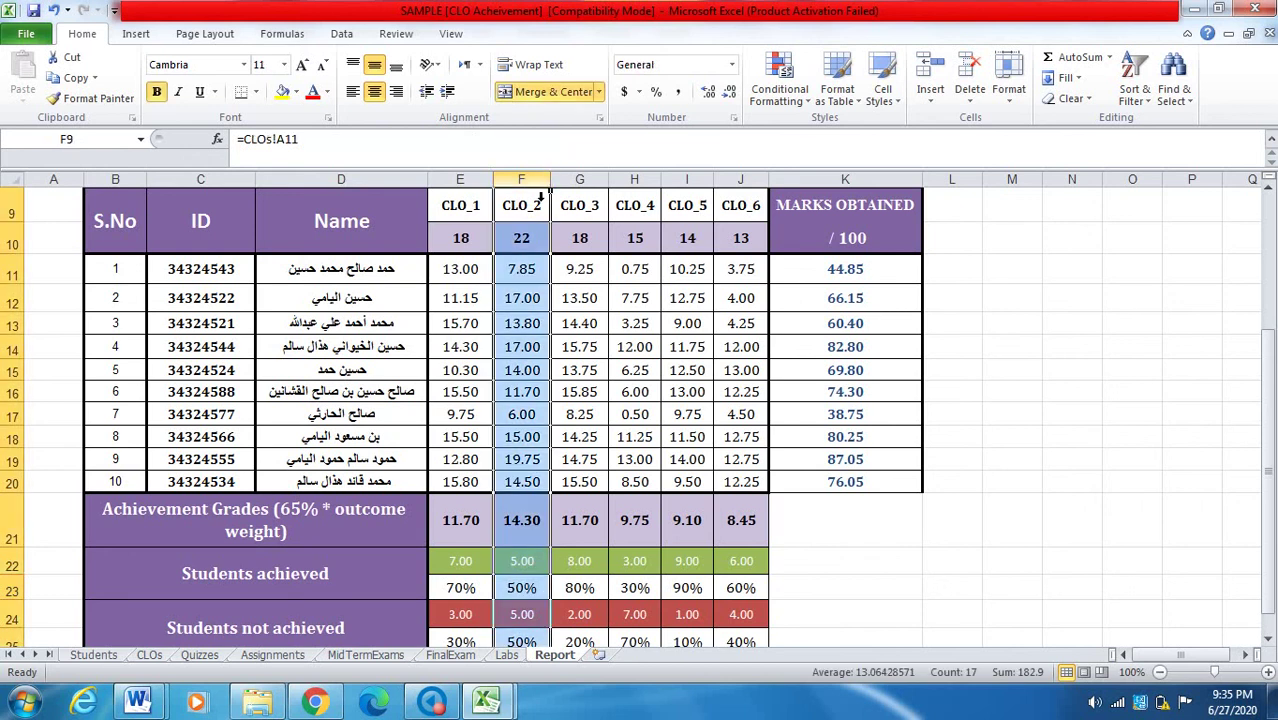
left_click(595, 196)
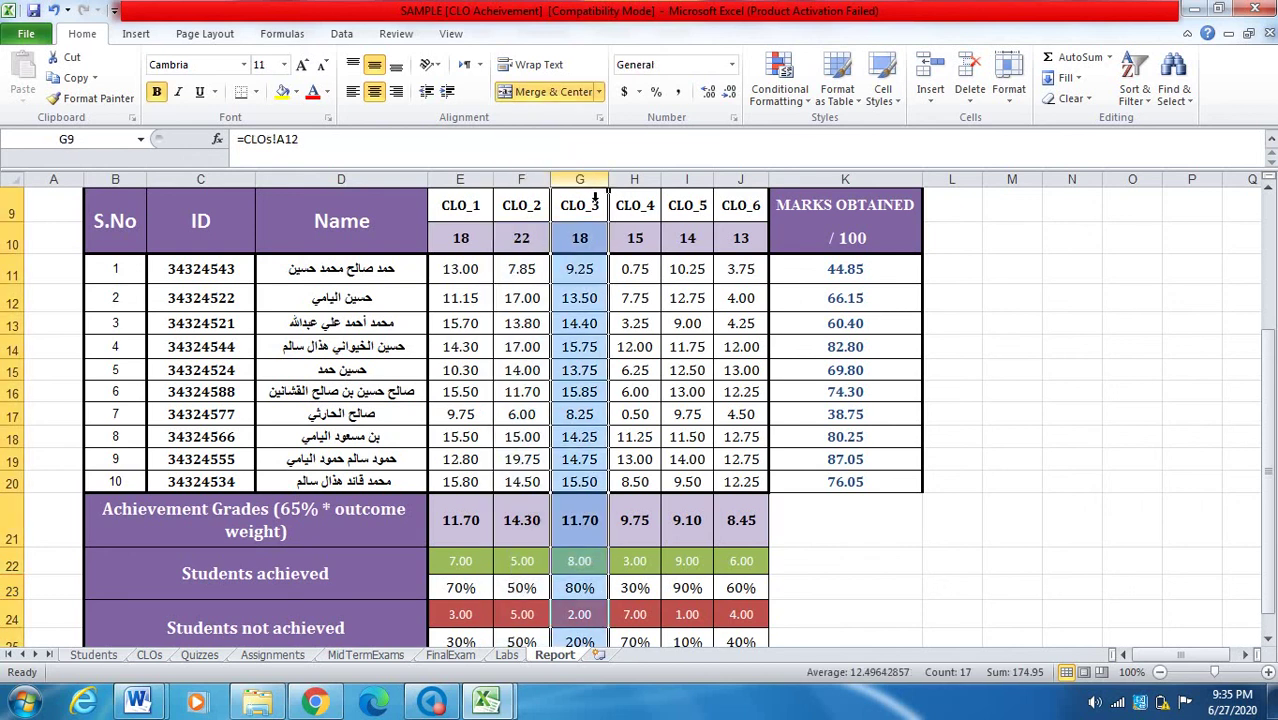
left_click(587, 590)
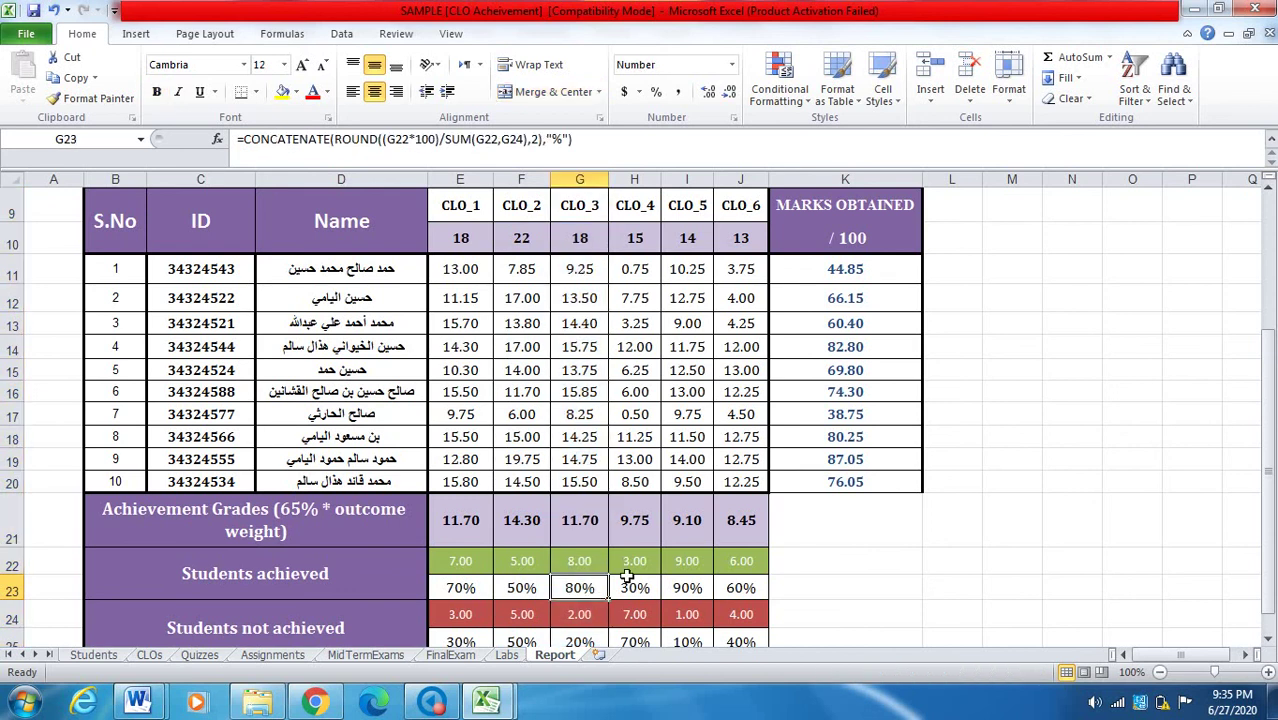
left_click(636, 591)
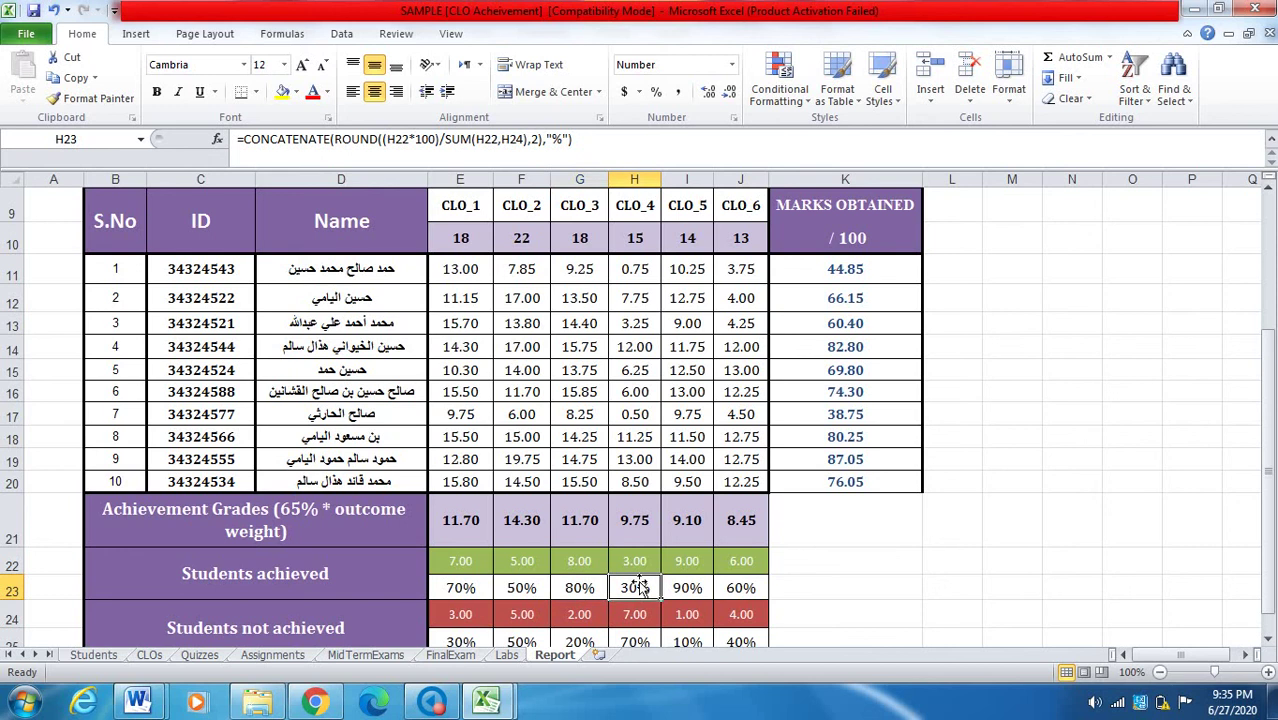
left_click(645, 197)
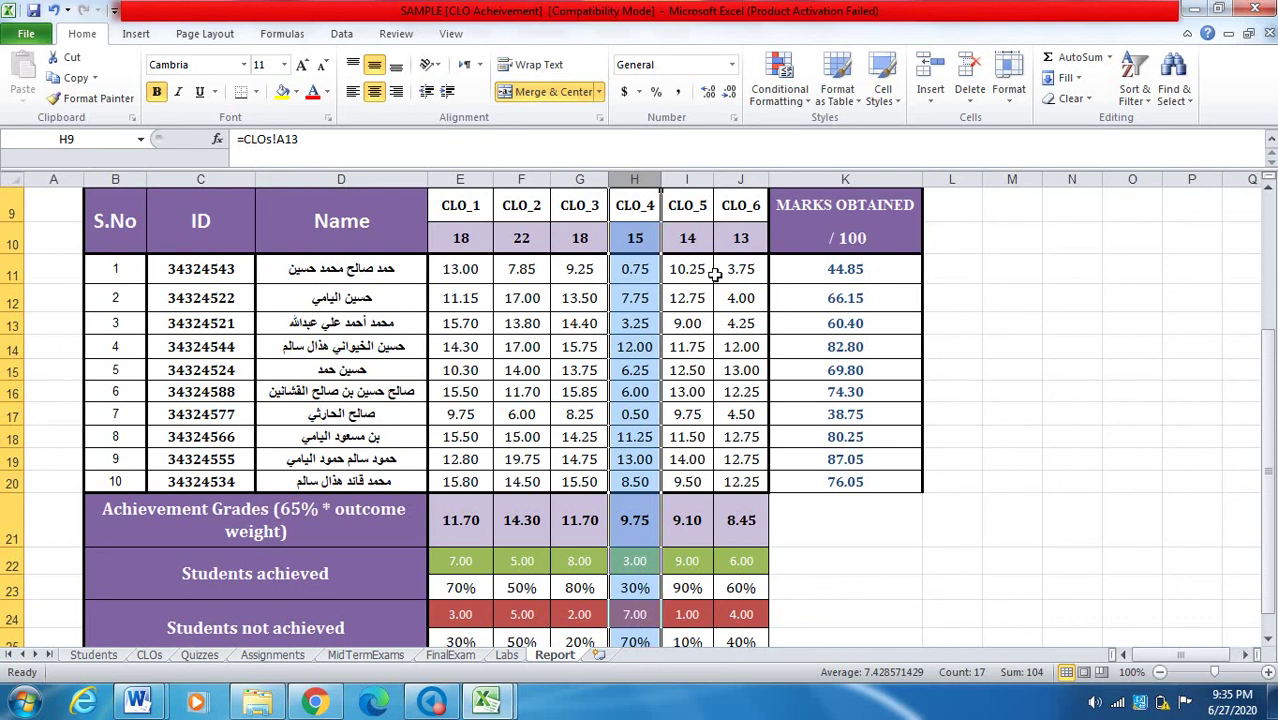
left_click(705, 180)
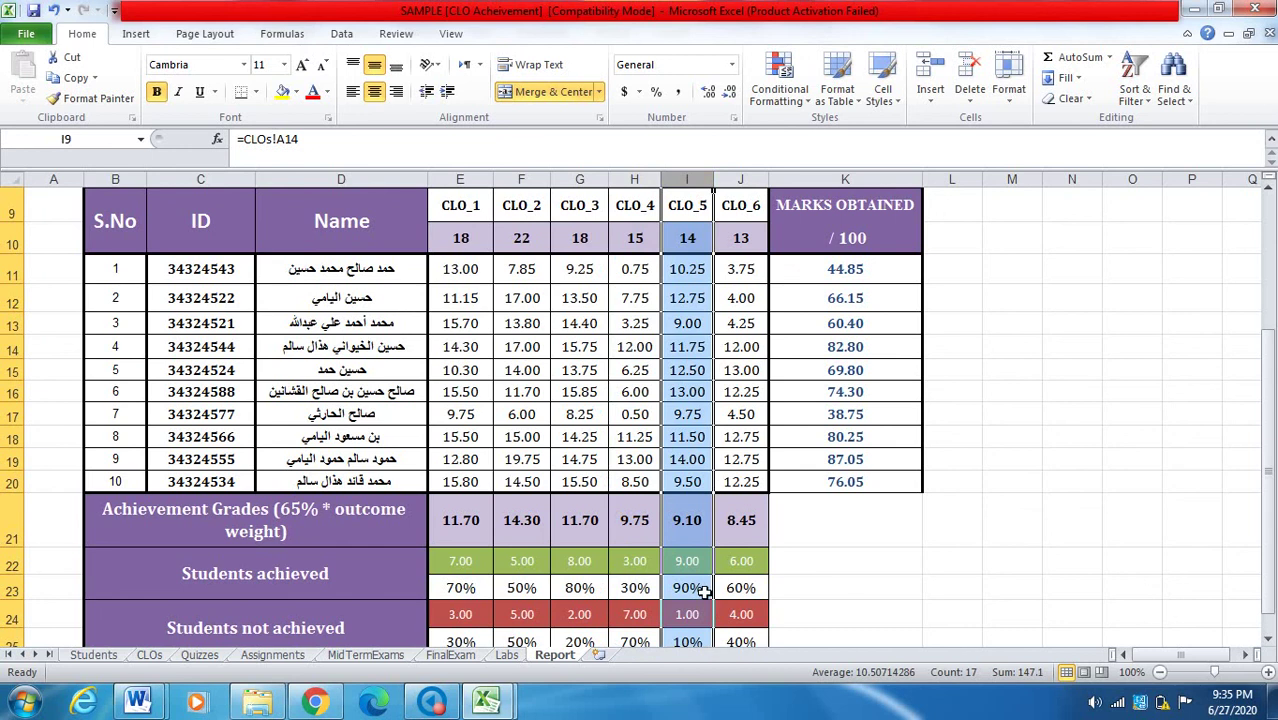
left_click(746, 196)
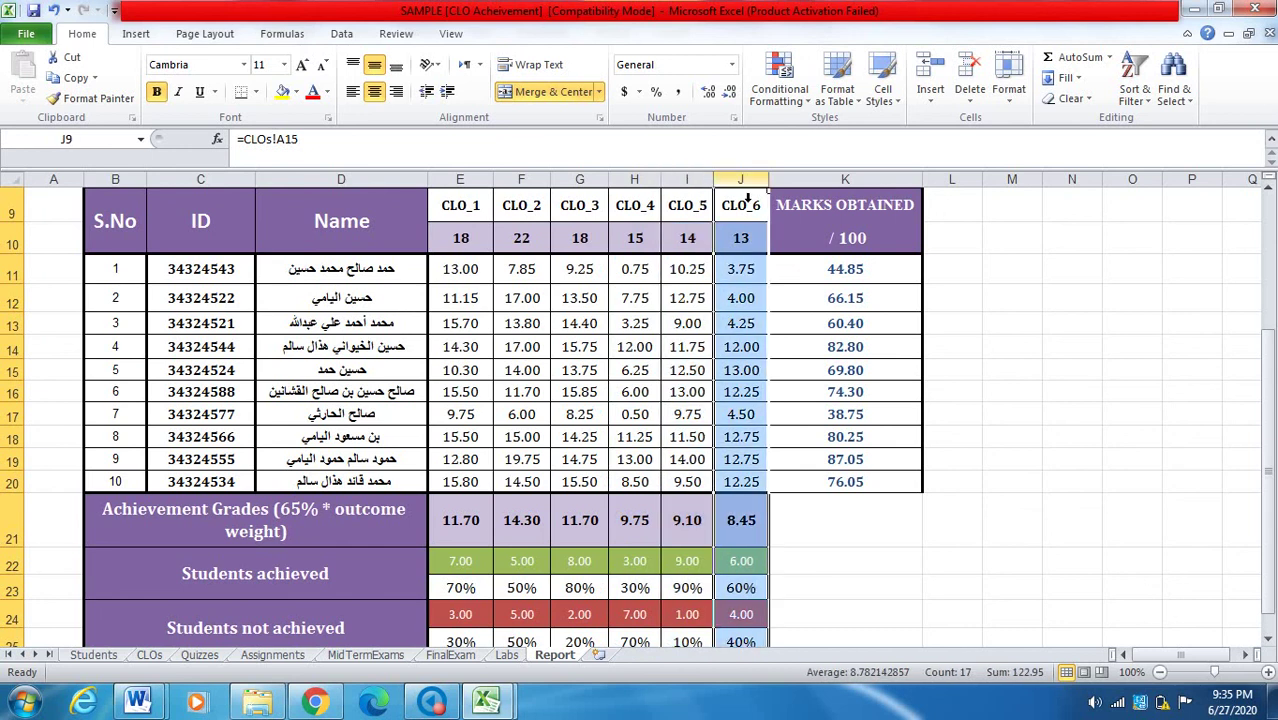
left_click(762, 597)
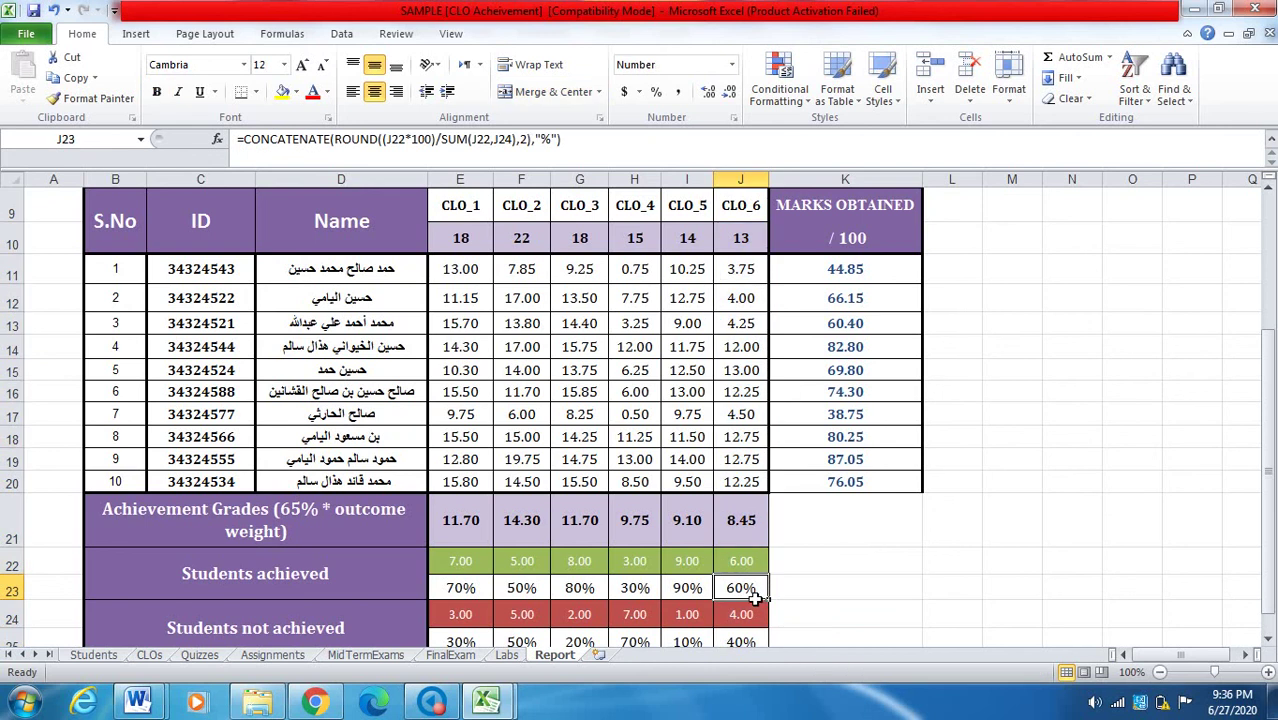
Compare the full result columns of CLO_1, CLO_3, CLO_5, CLO_2 and CLO_6 across the report
scroll(810, 587, "down", 1)
scroll(520, 438, "up", 1)
left_click(466, 181)
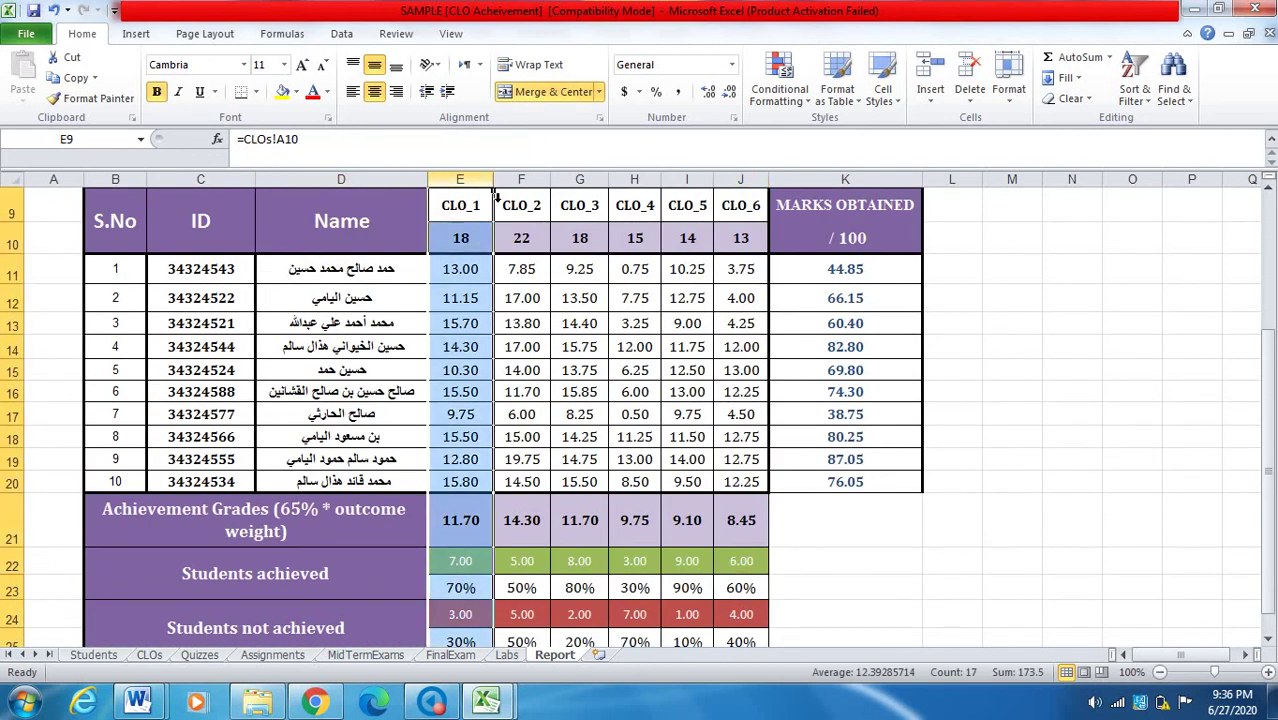
left_click(594, 181)
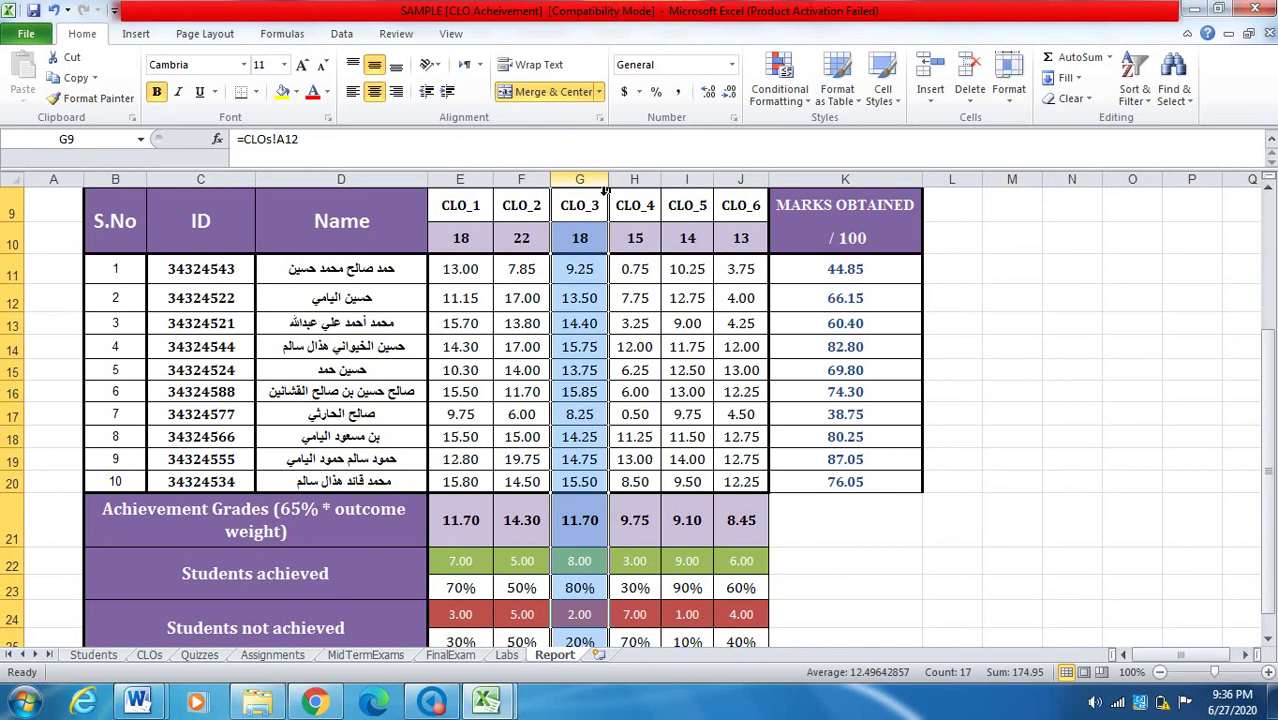
left_click(686, 182)
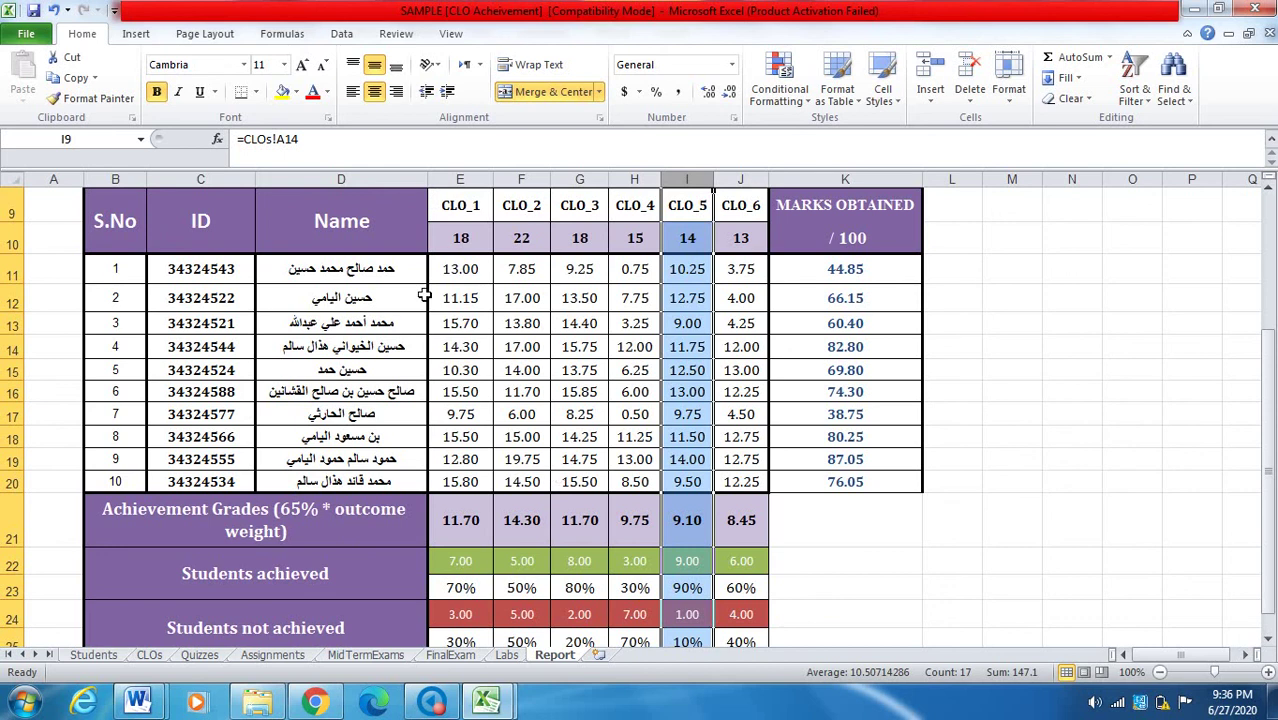
left_click(521, 182)
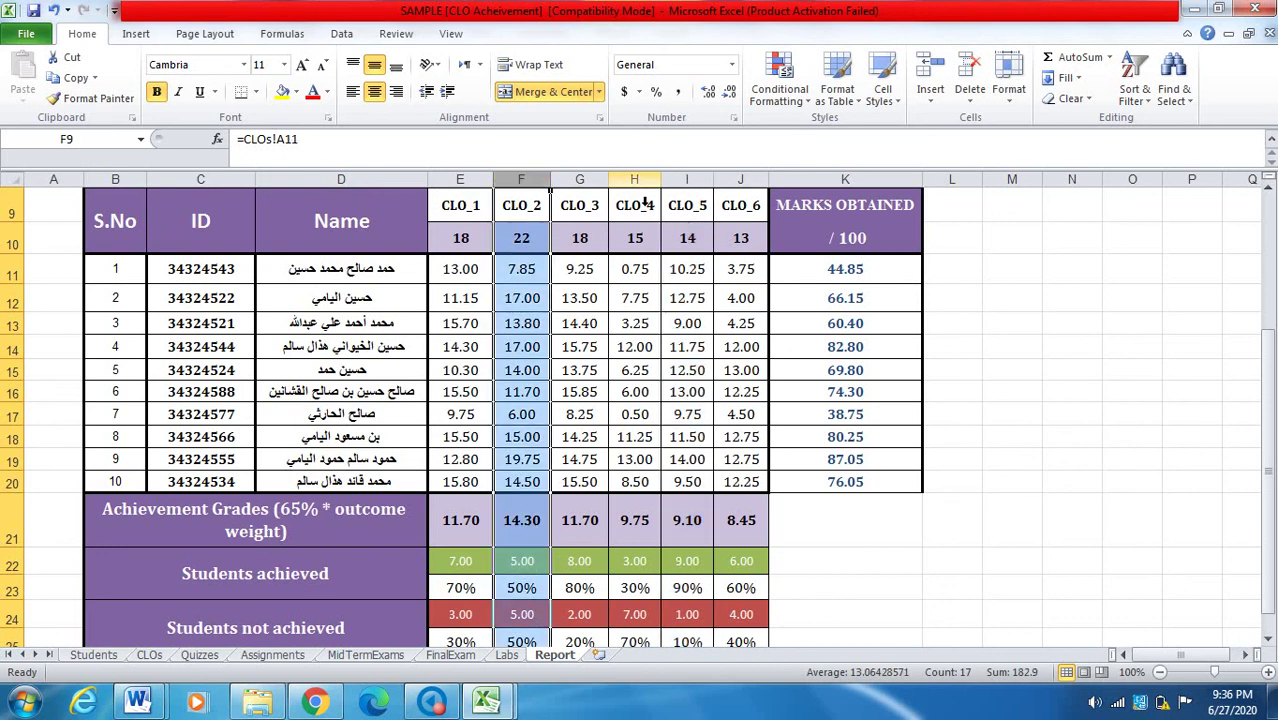
left_click(751, 198)
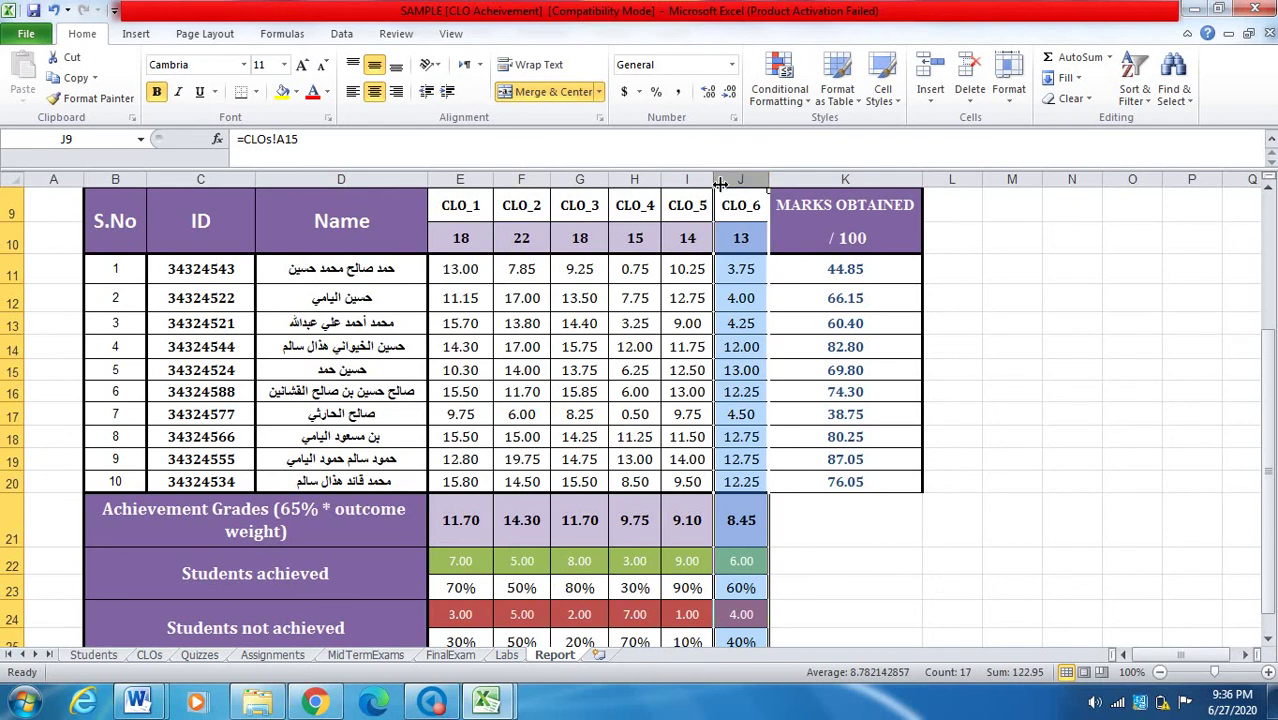
Clear the column selection and look over the report's course header and student marks table
scroll(976, 553, "up", 3)
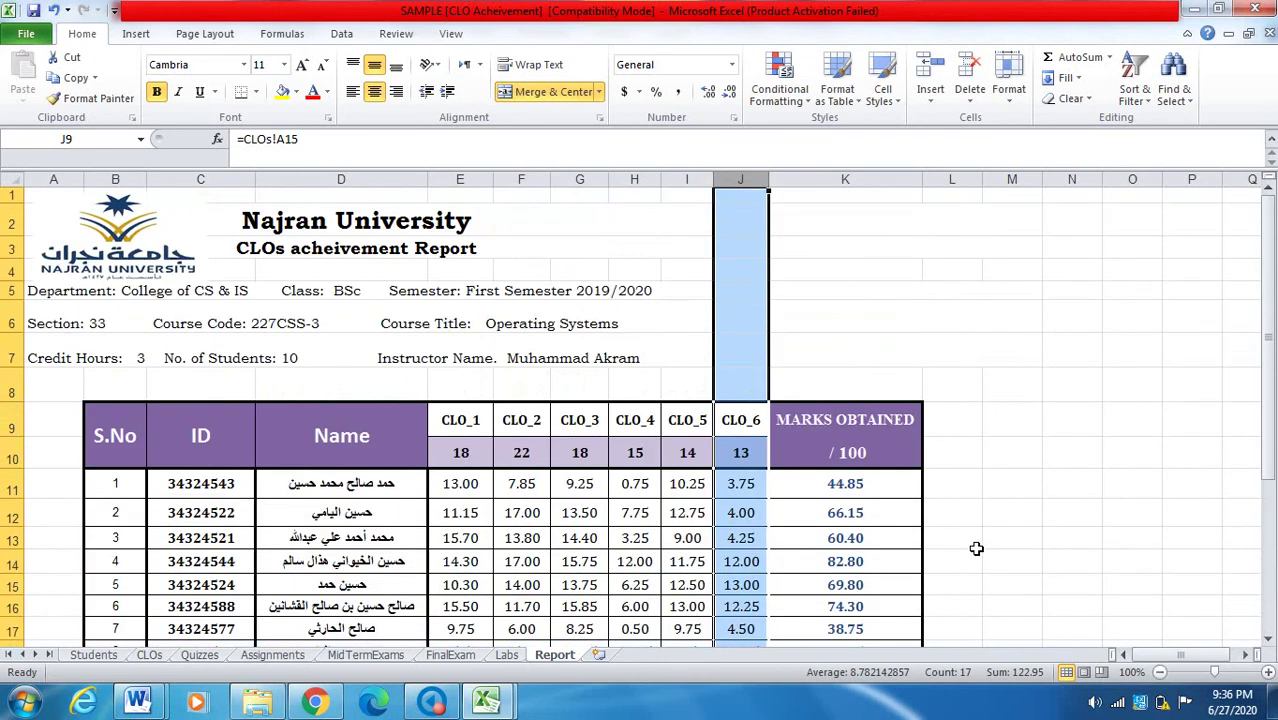
left_click(1016, 396)
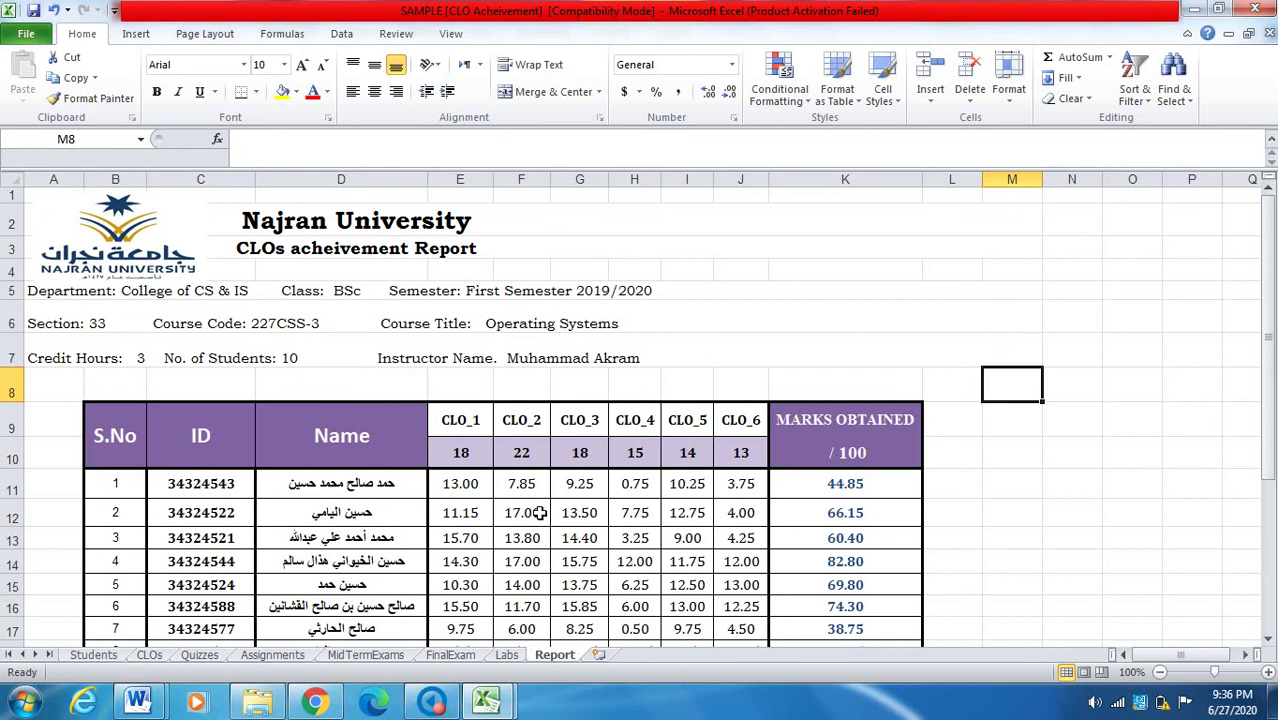
scroll(539, 510, "down", 2)
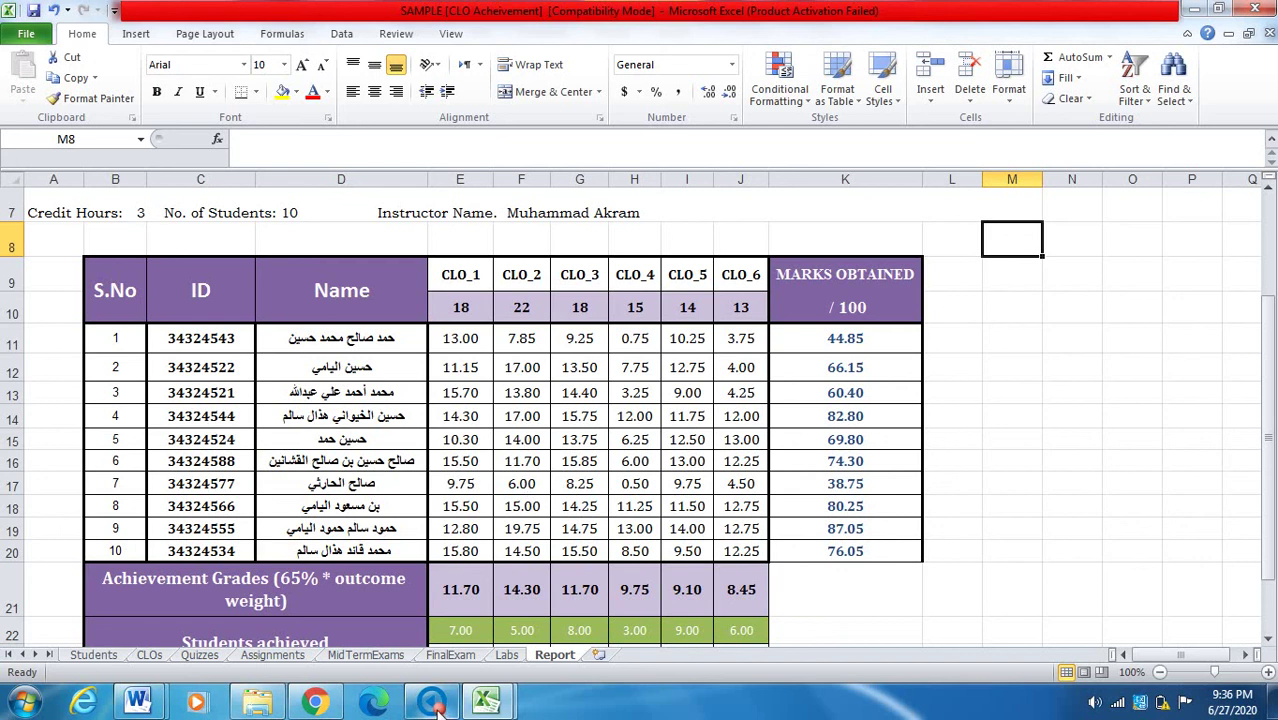
mouse_move(437, 708)
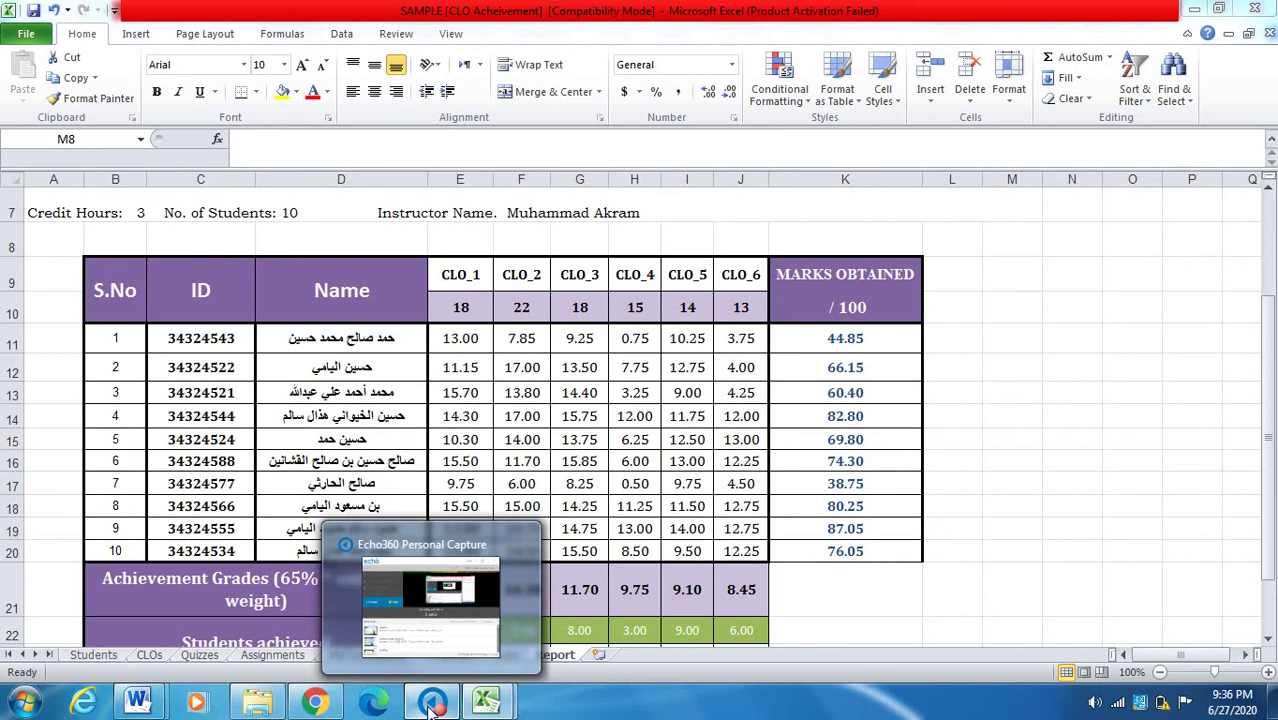
left_click(432, 705)
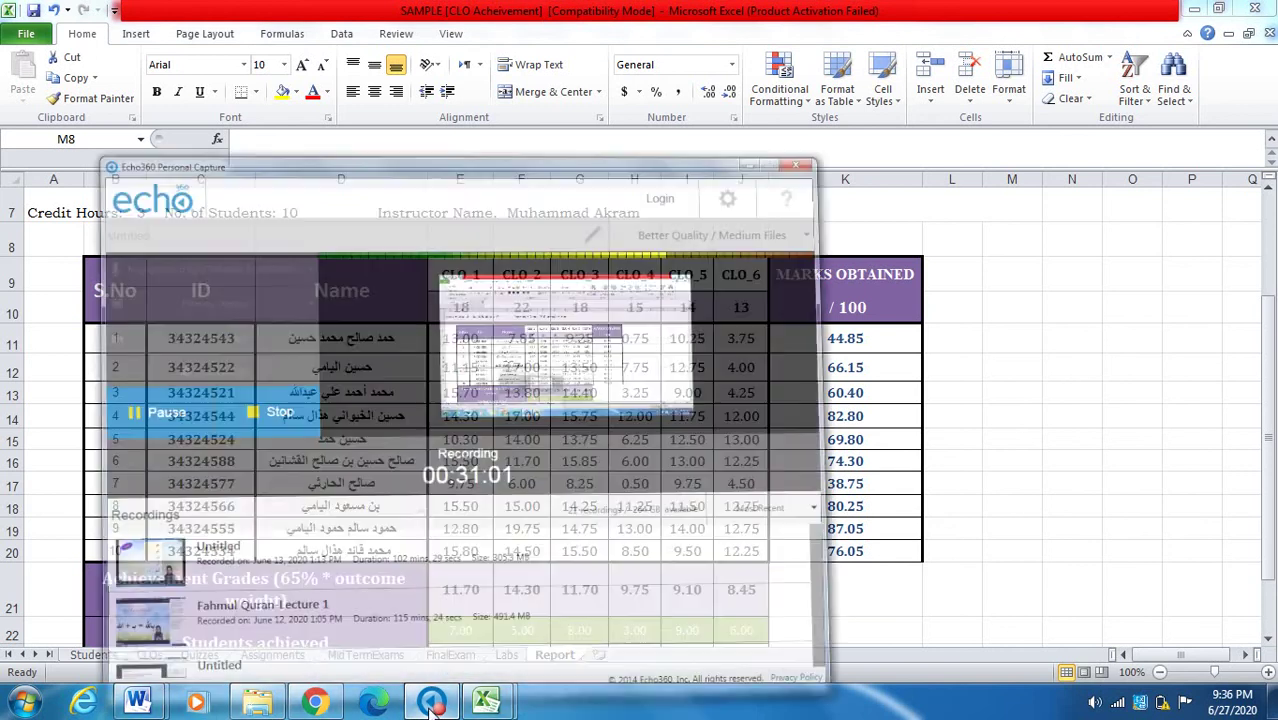